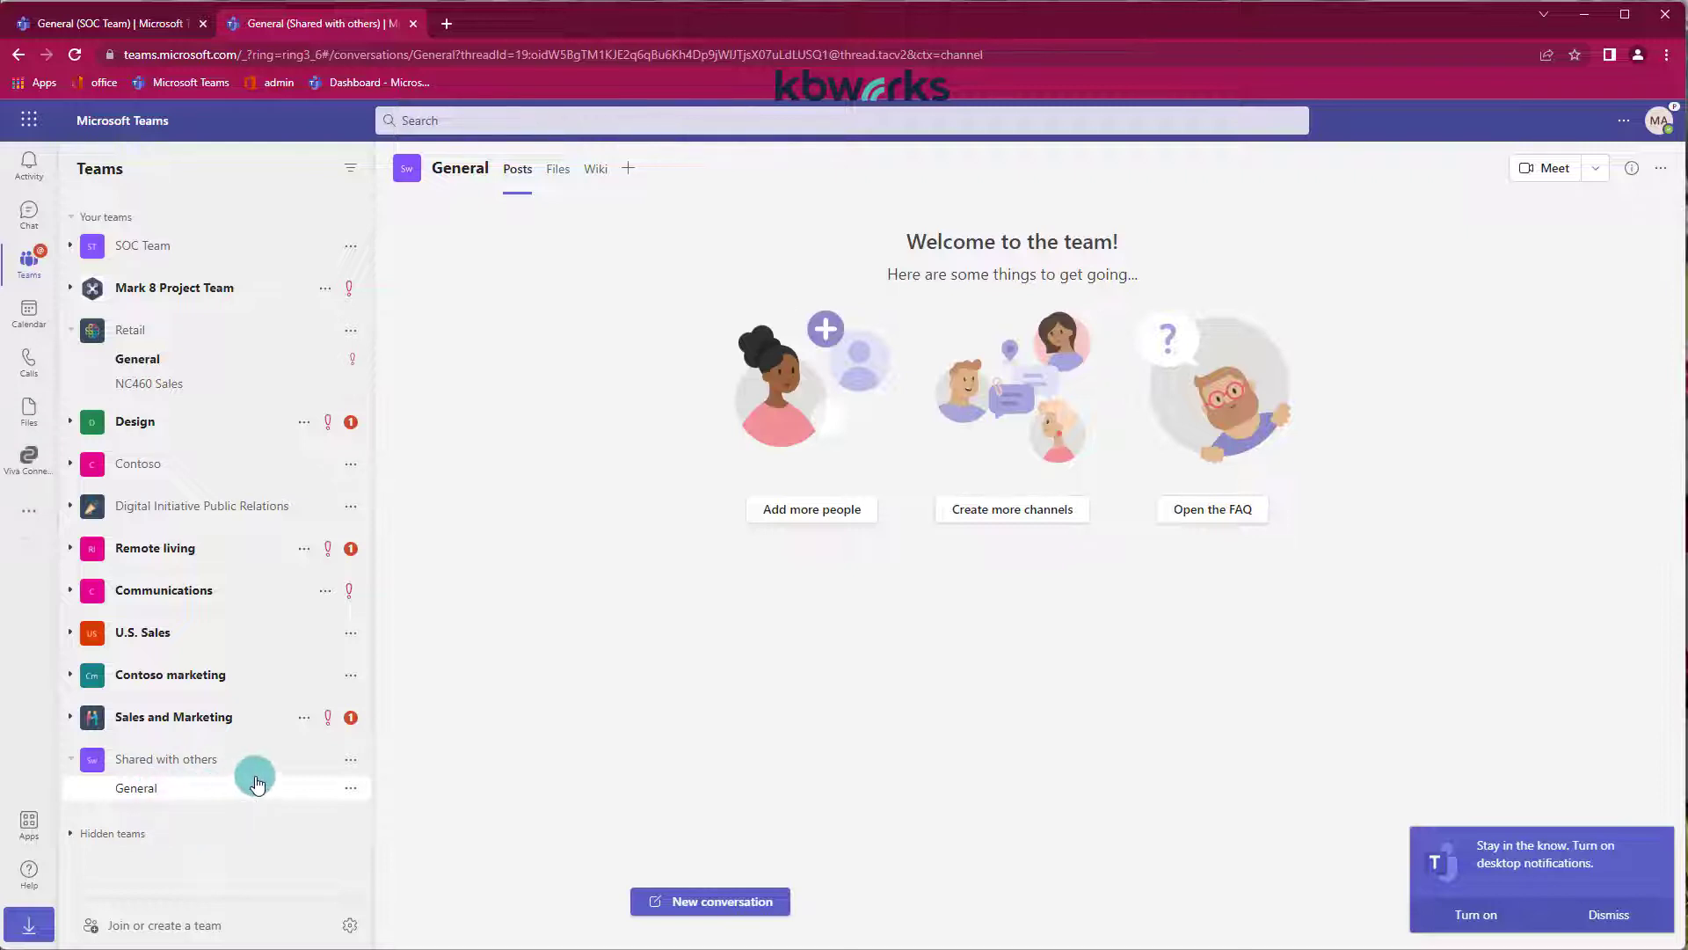
# Create a Shared channel named "demo shared internal team" in the "Shared with others" team, skipping the sharing with individual people
pyautogui.click(350, 761)
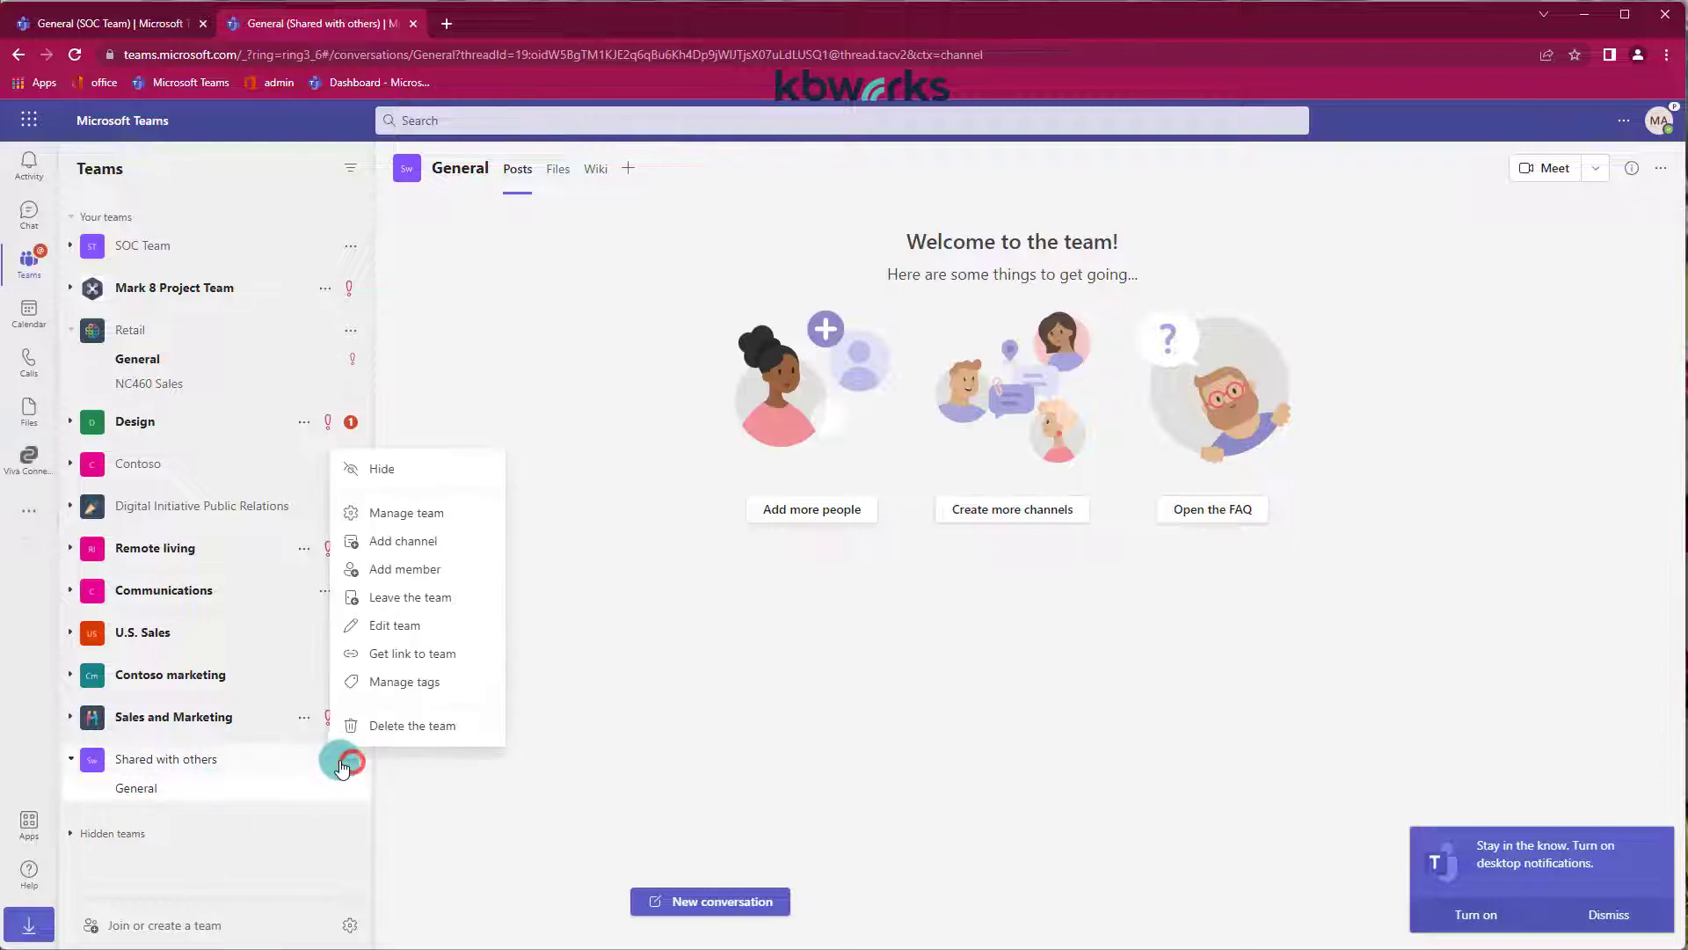
pyautogui.click(414, 554)
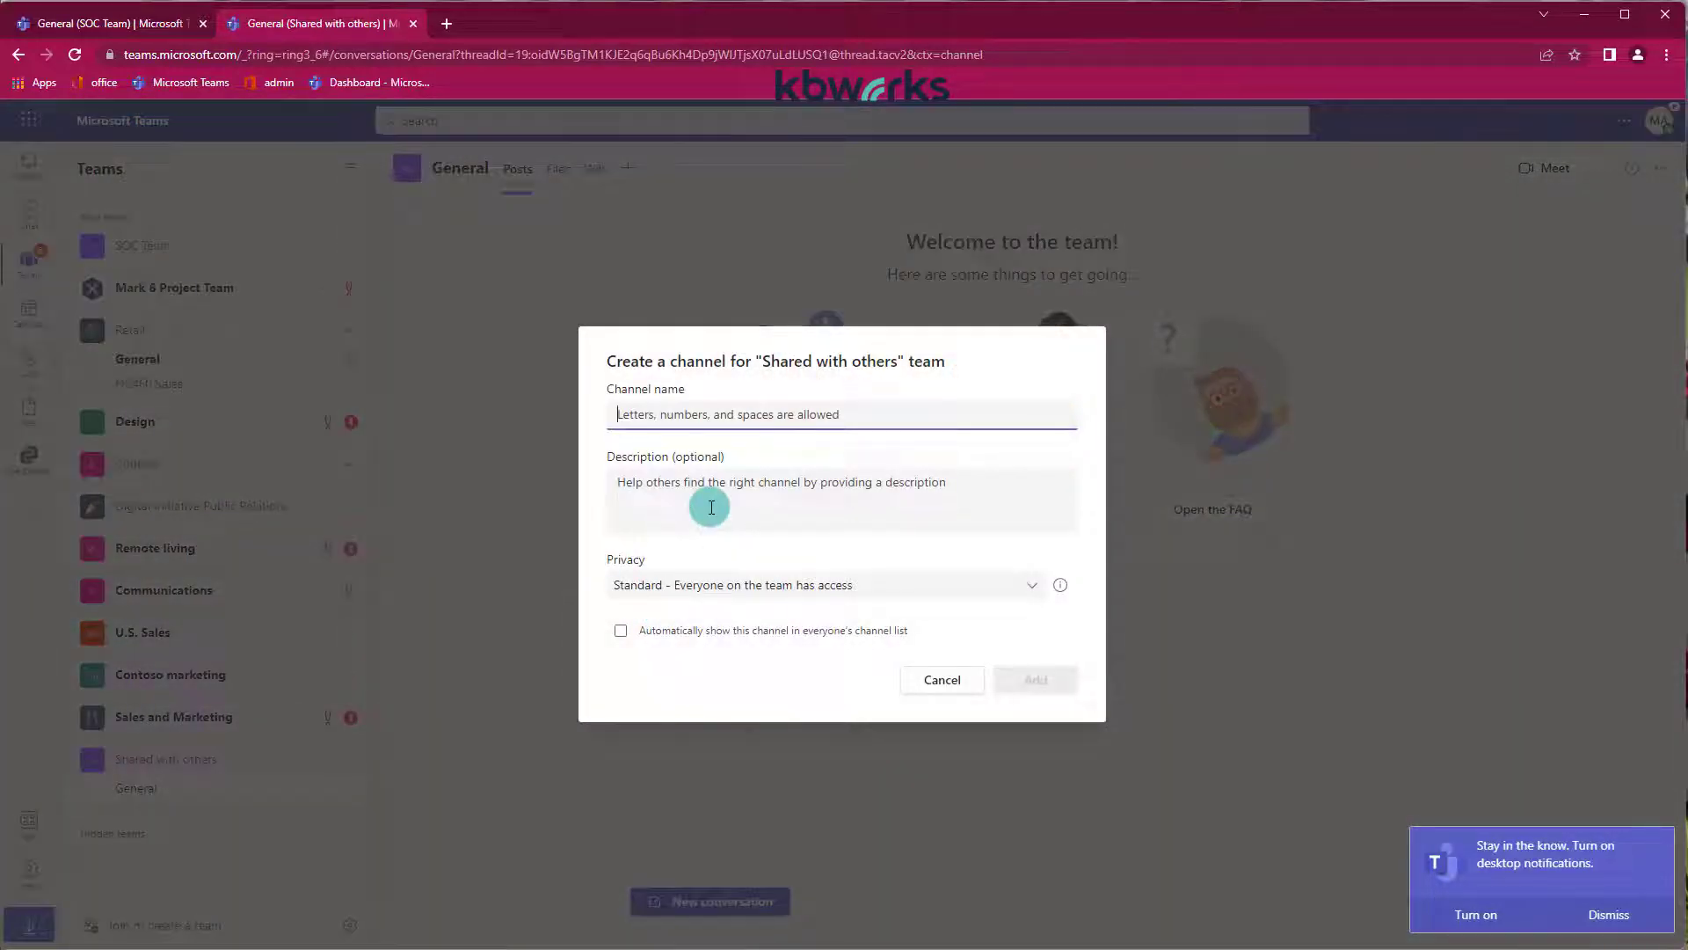
pyautogui.write('demo shared internal')
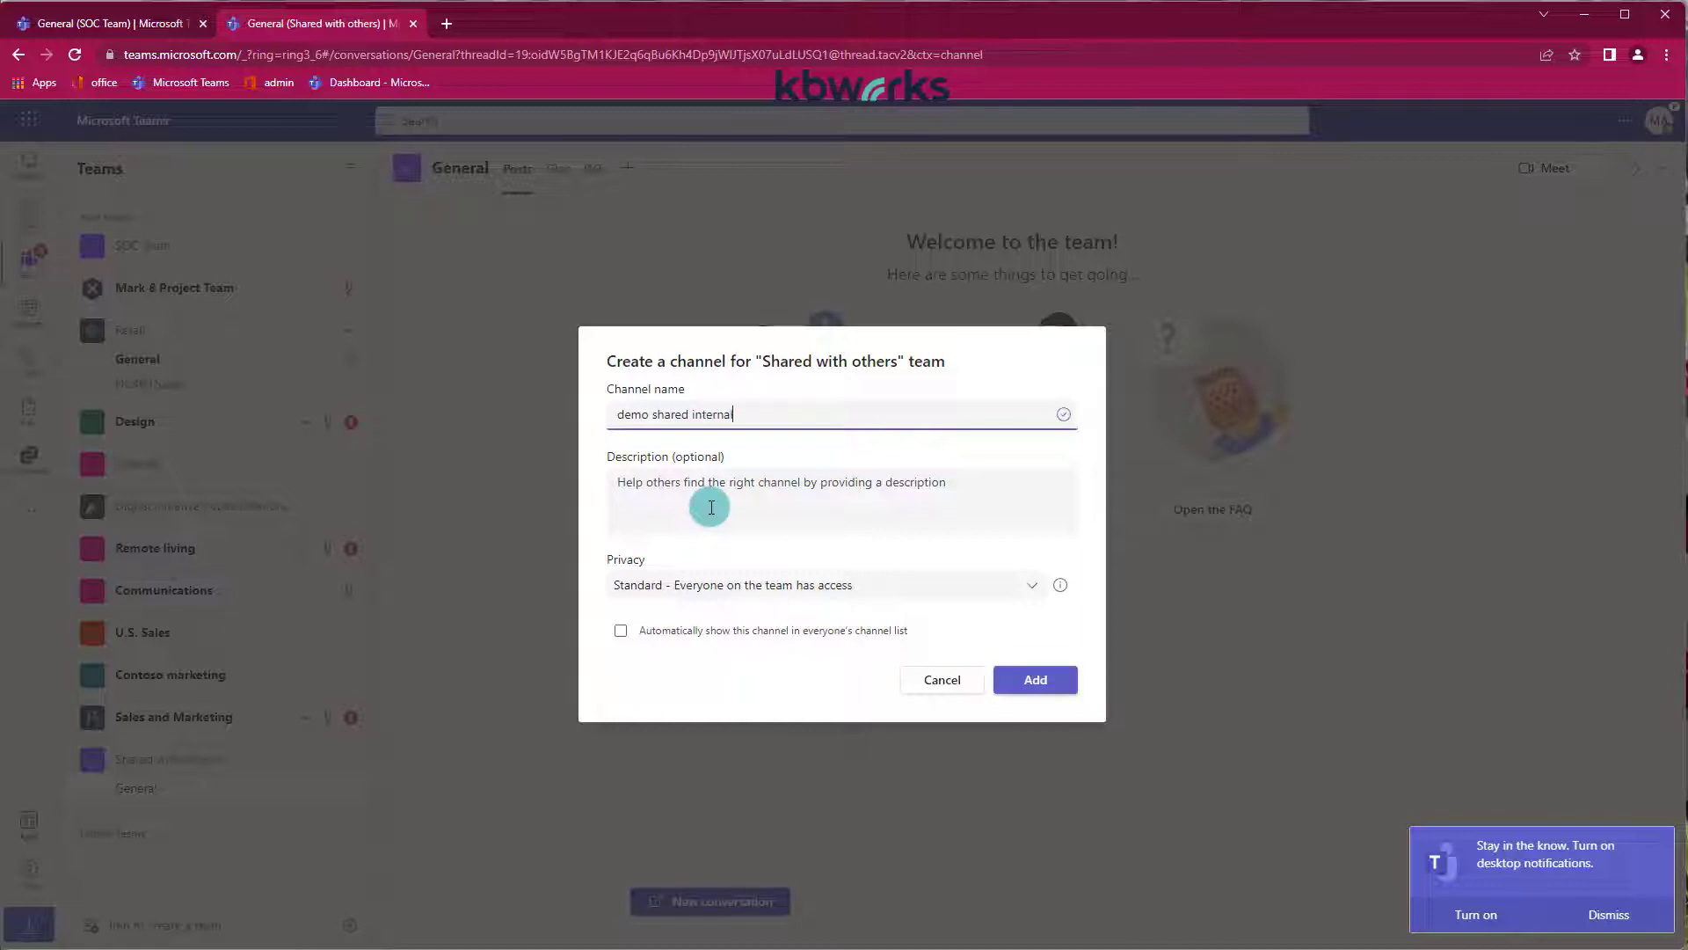
pyautogui.write(' team')
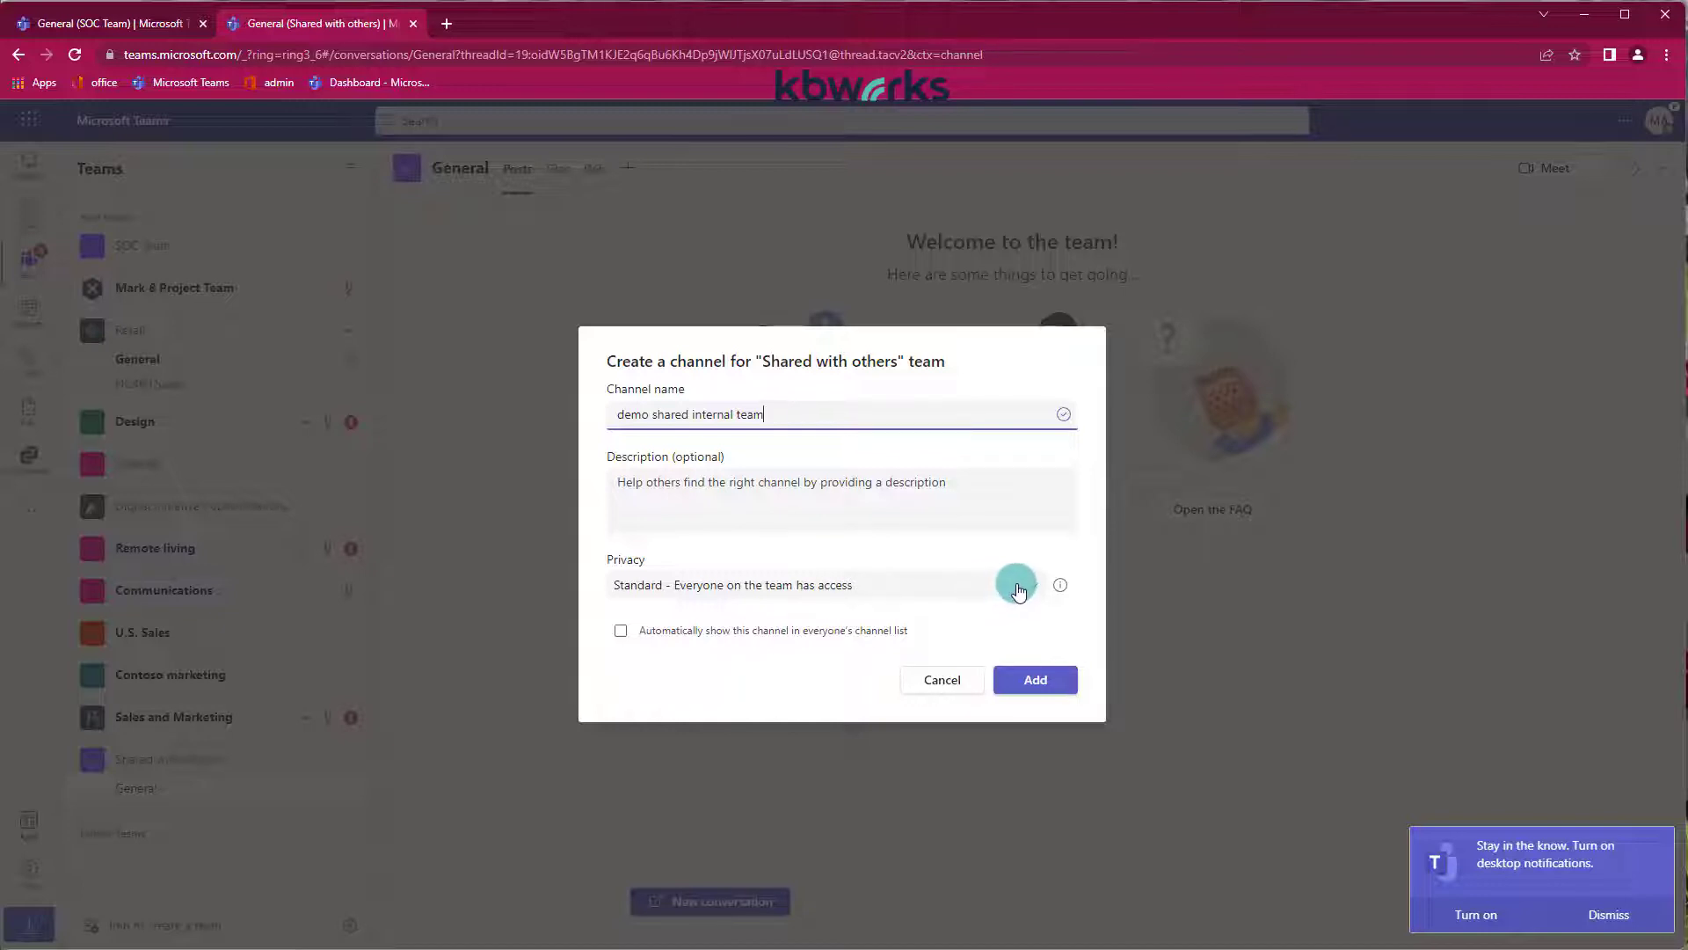
pyautogui.click(1029, 584)
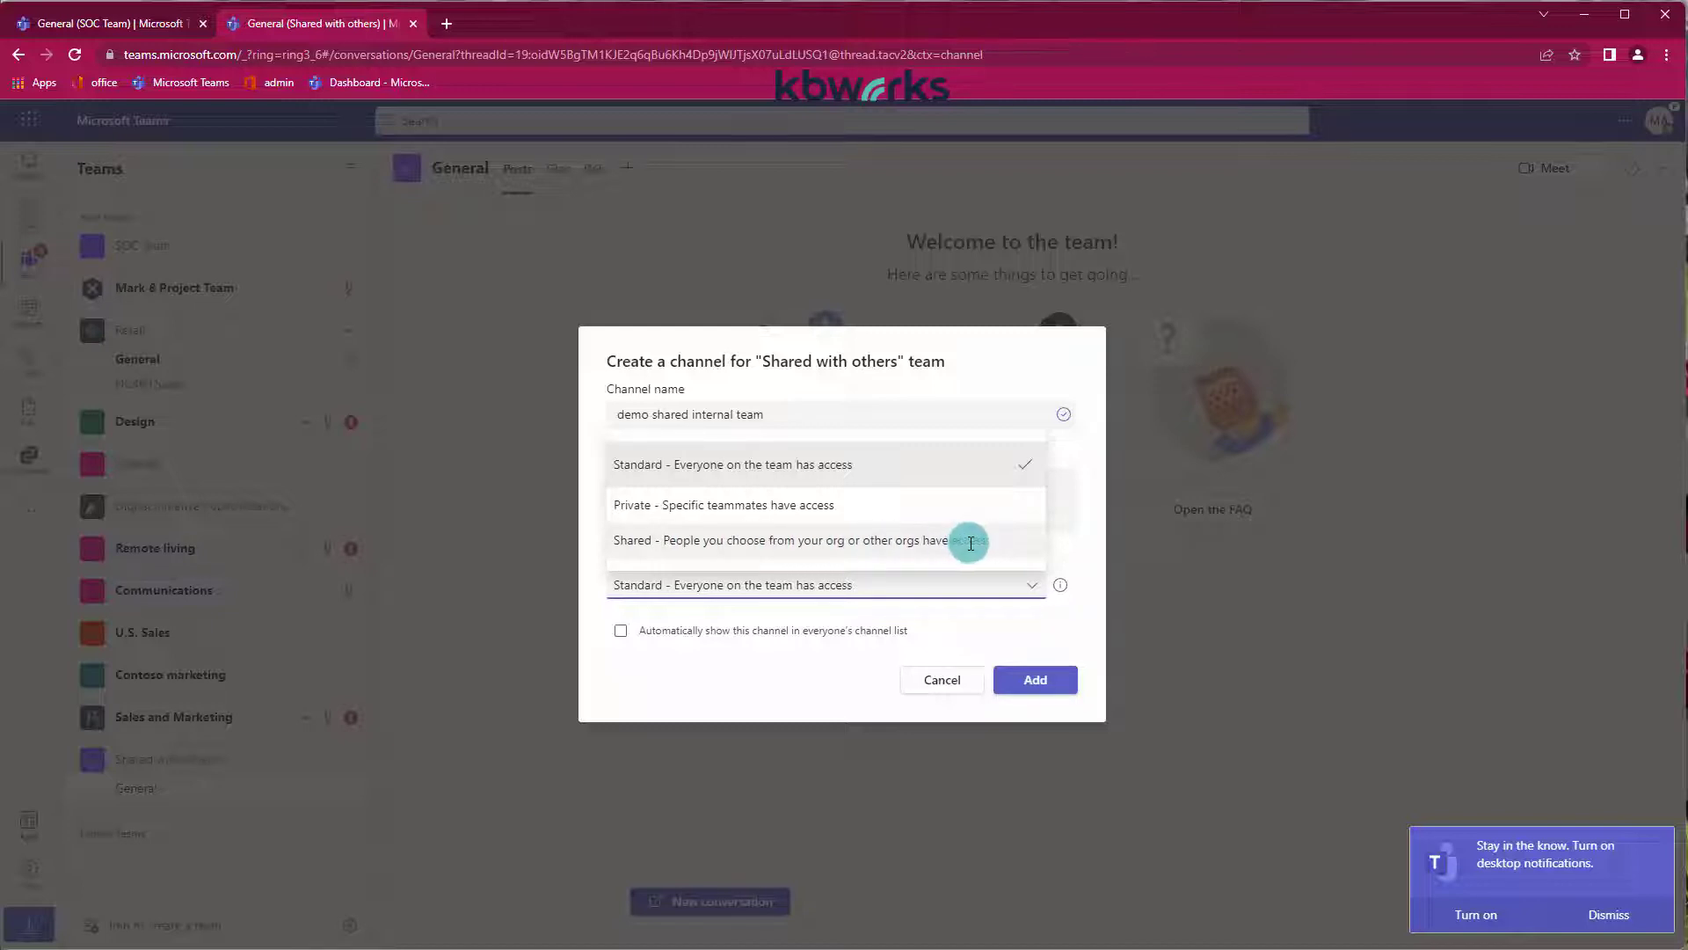
pyautogui.click(903, 542)
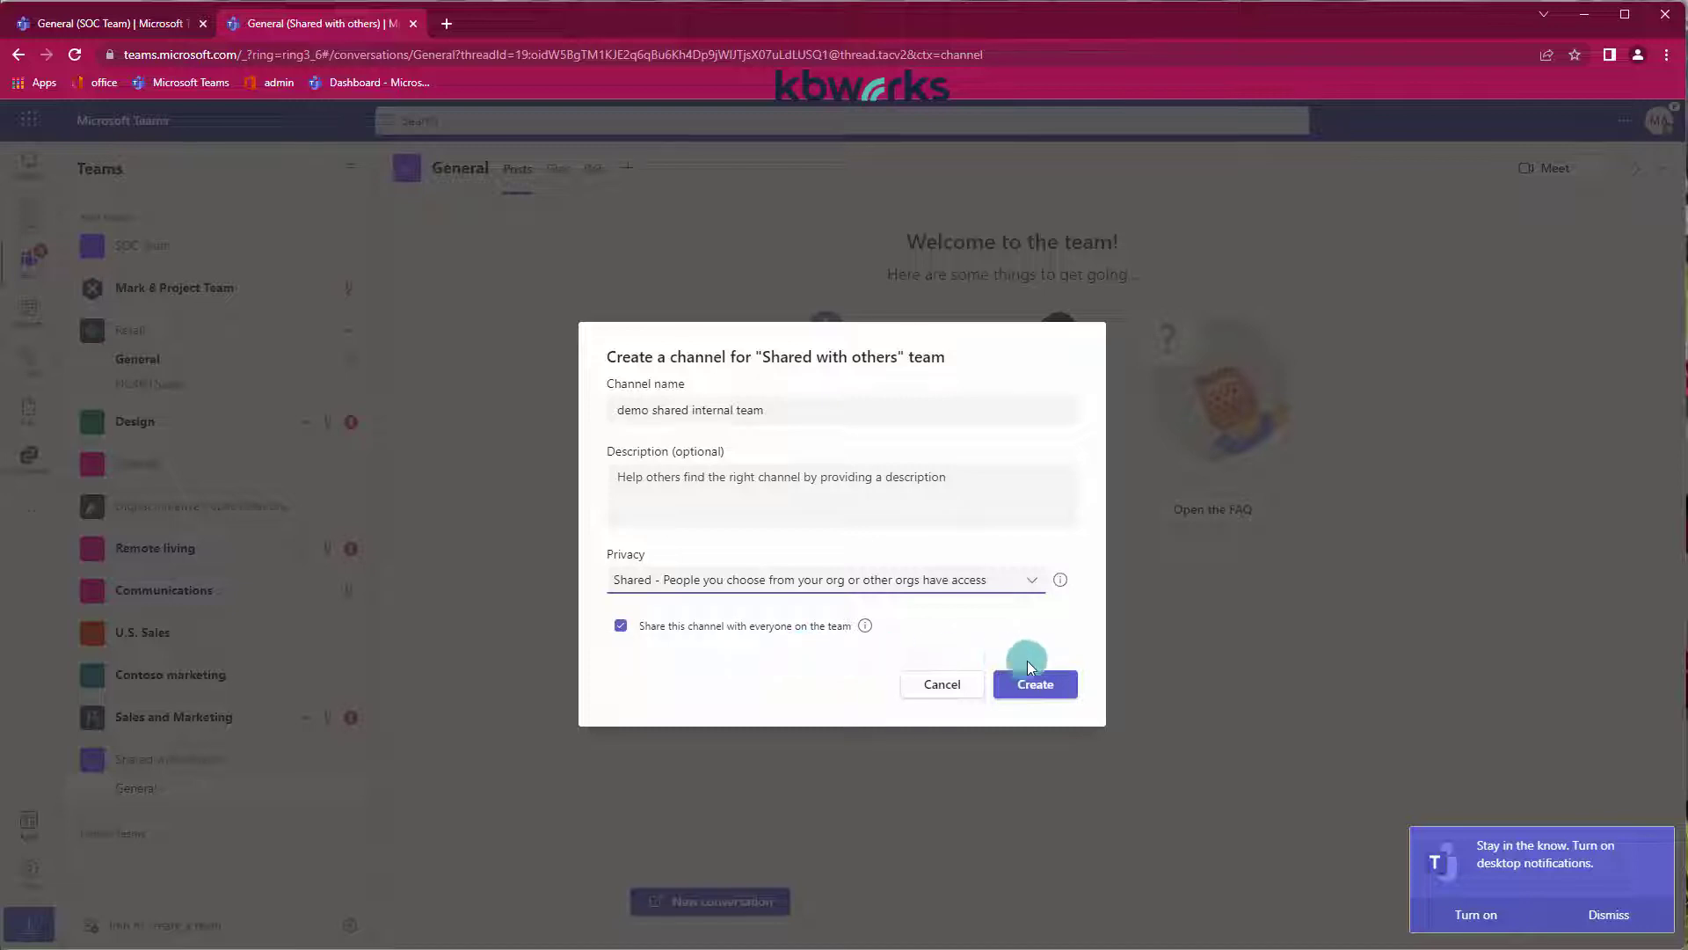
pyautogui.click(1034, 688)
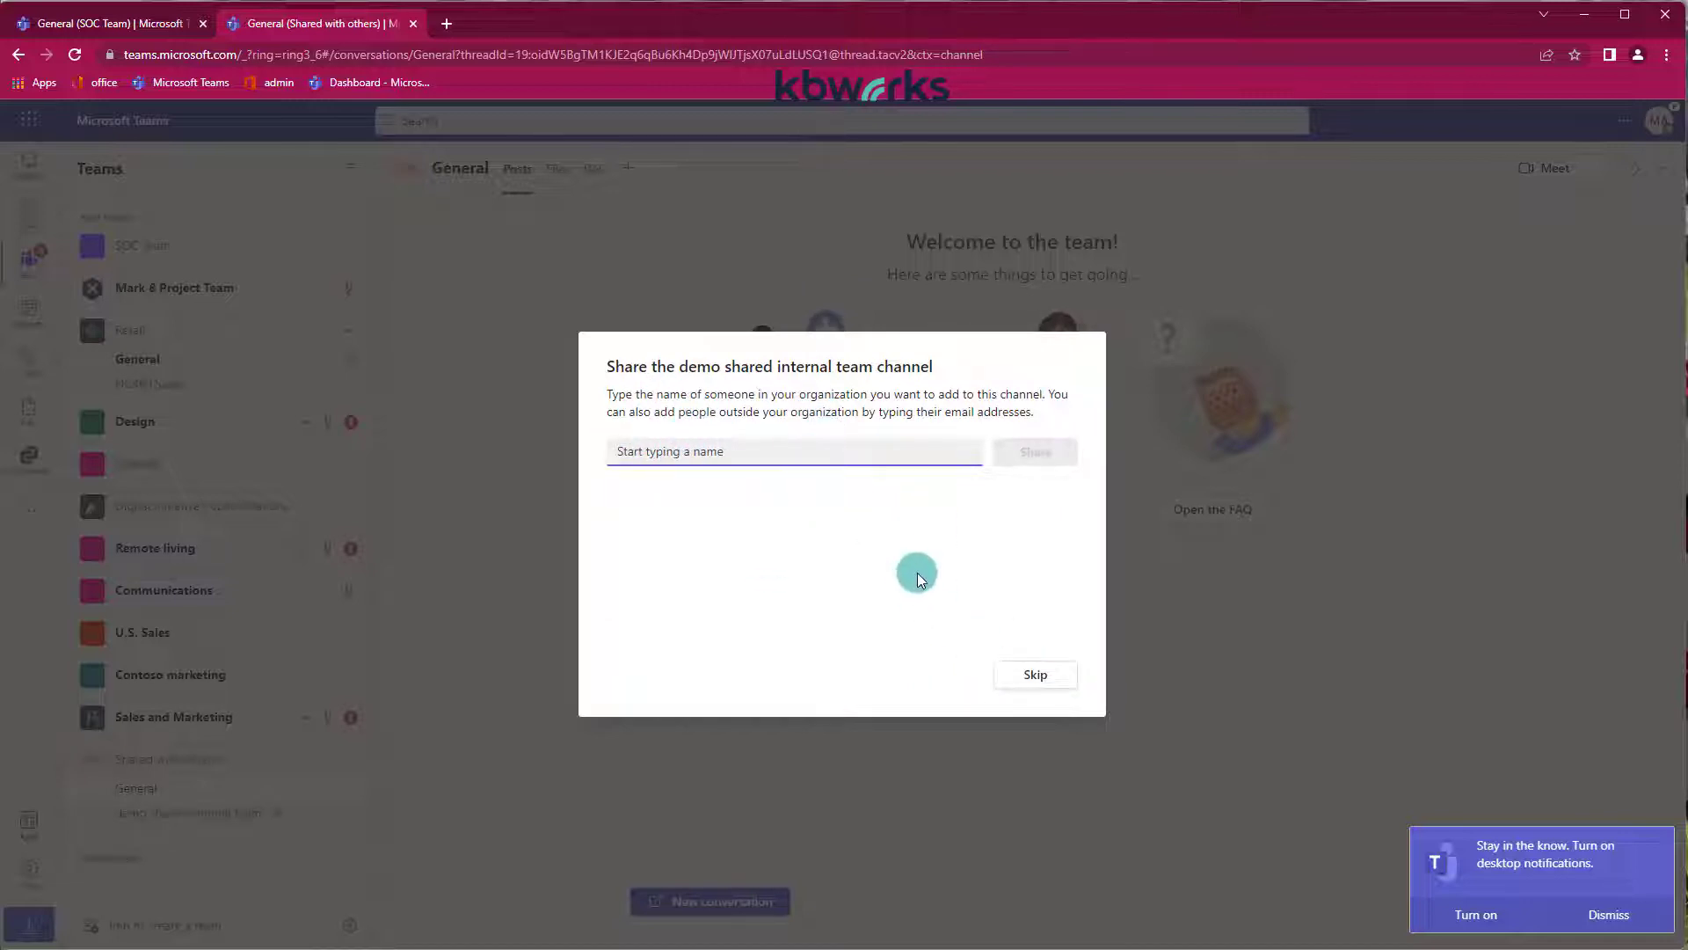
pyautogui.click(1027, 678)
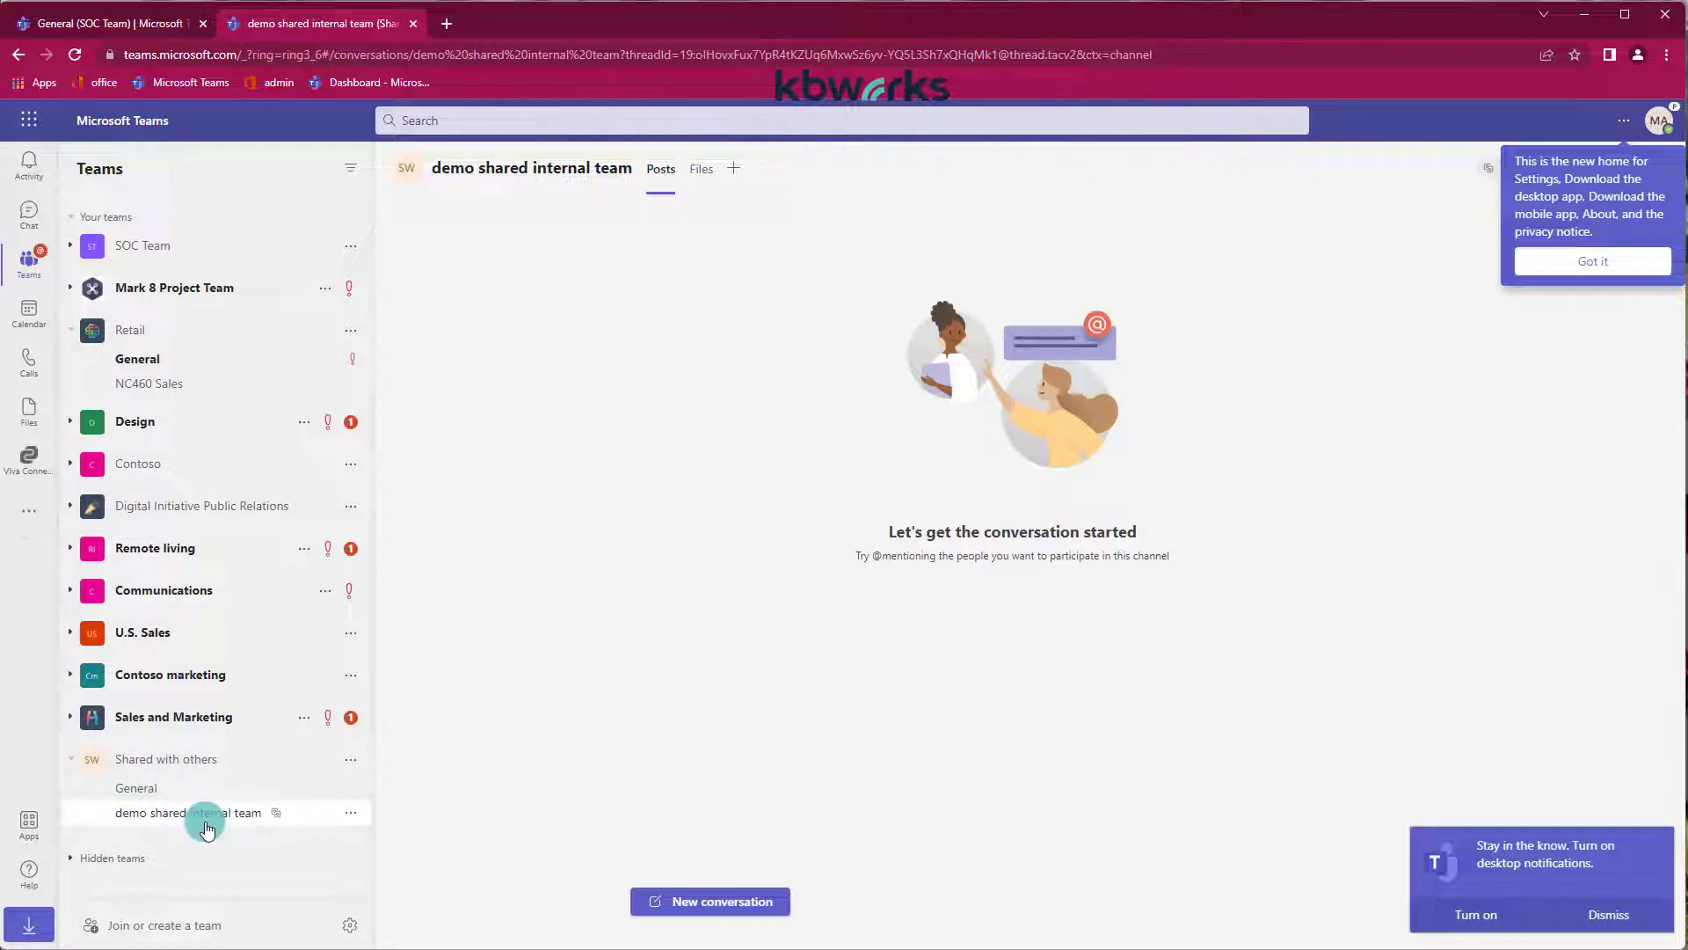
# Dismiss the tip about the new home for Settings
pyautogui.click(1388, 452)
pyautogui.click(1616, 124)
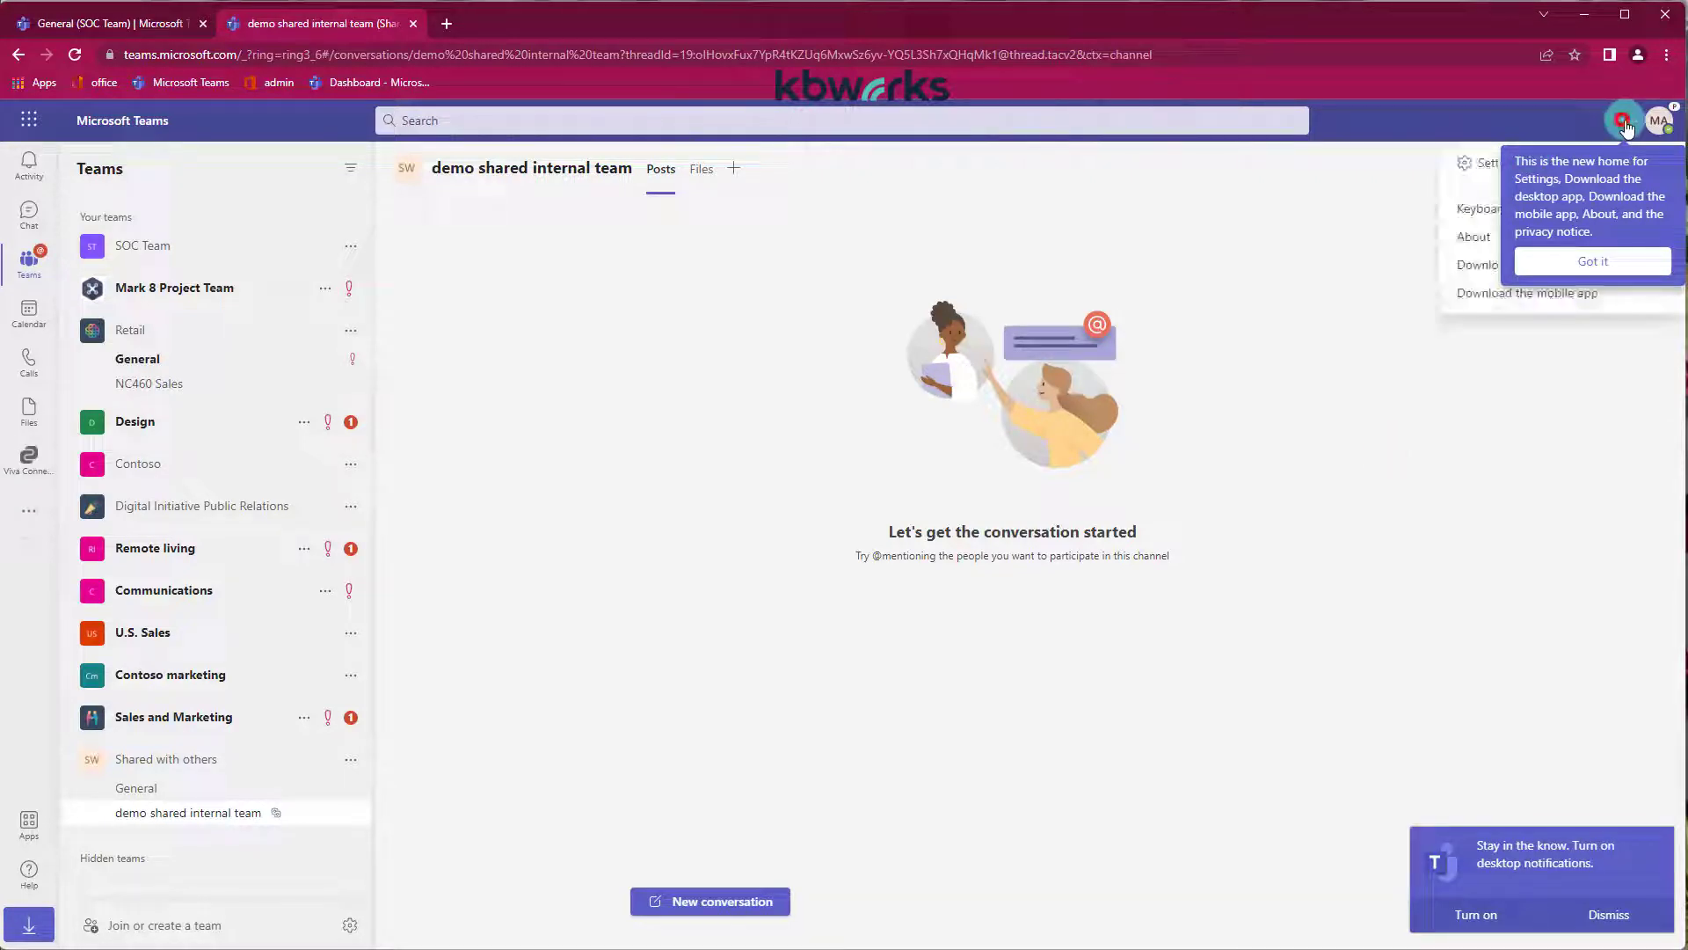
pyautogui.click(1593, 261)
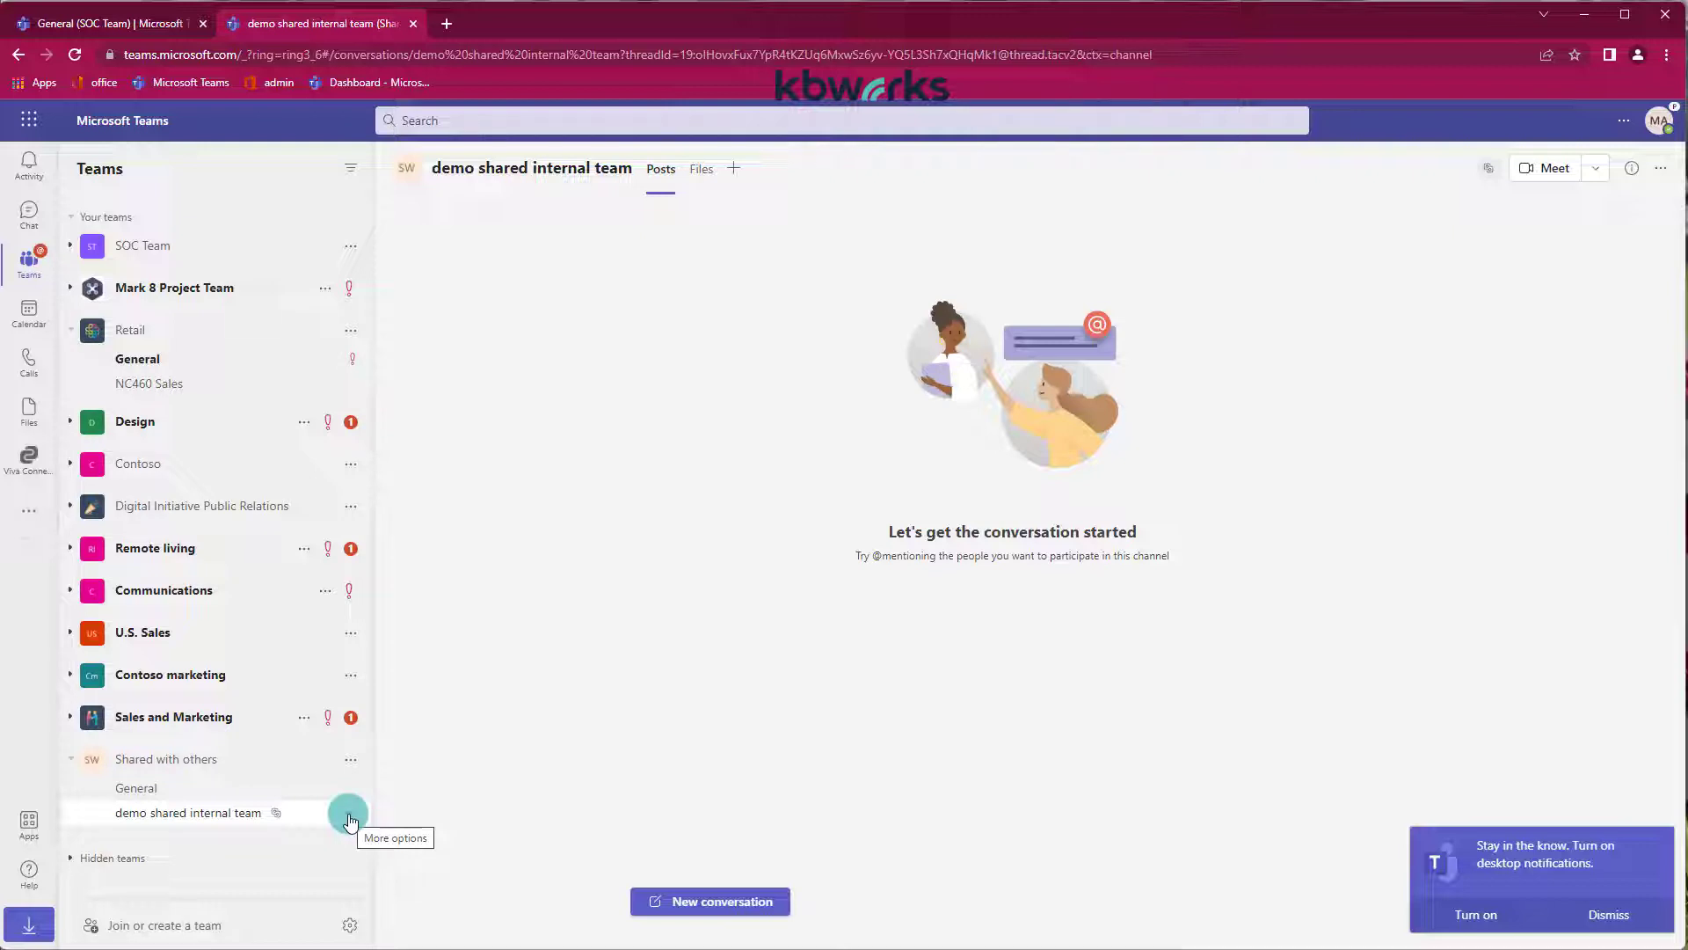
# Share the "demo shared internal team" channel with a team by sending an invite to the other team's owner
pyautogui.click(349, 815)
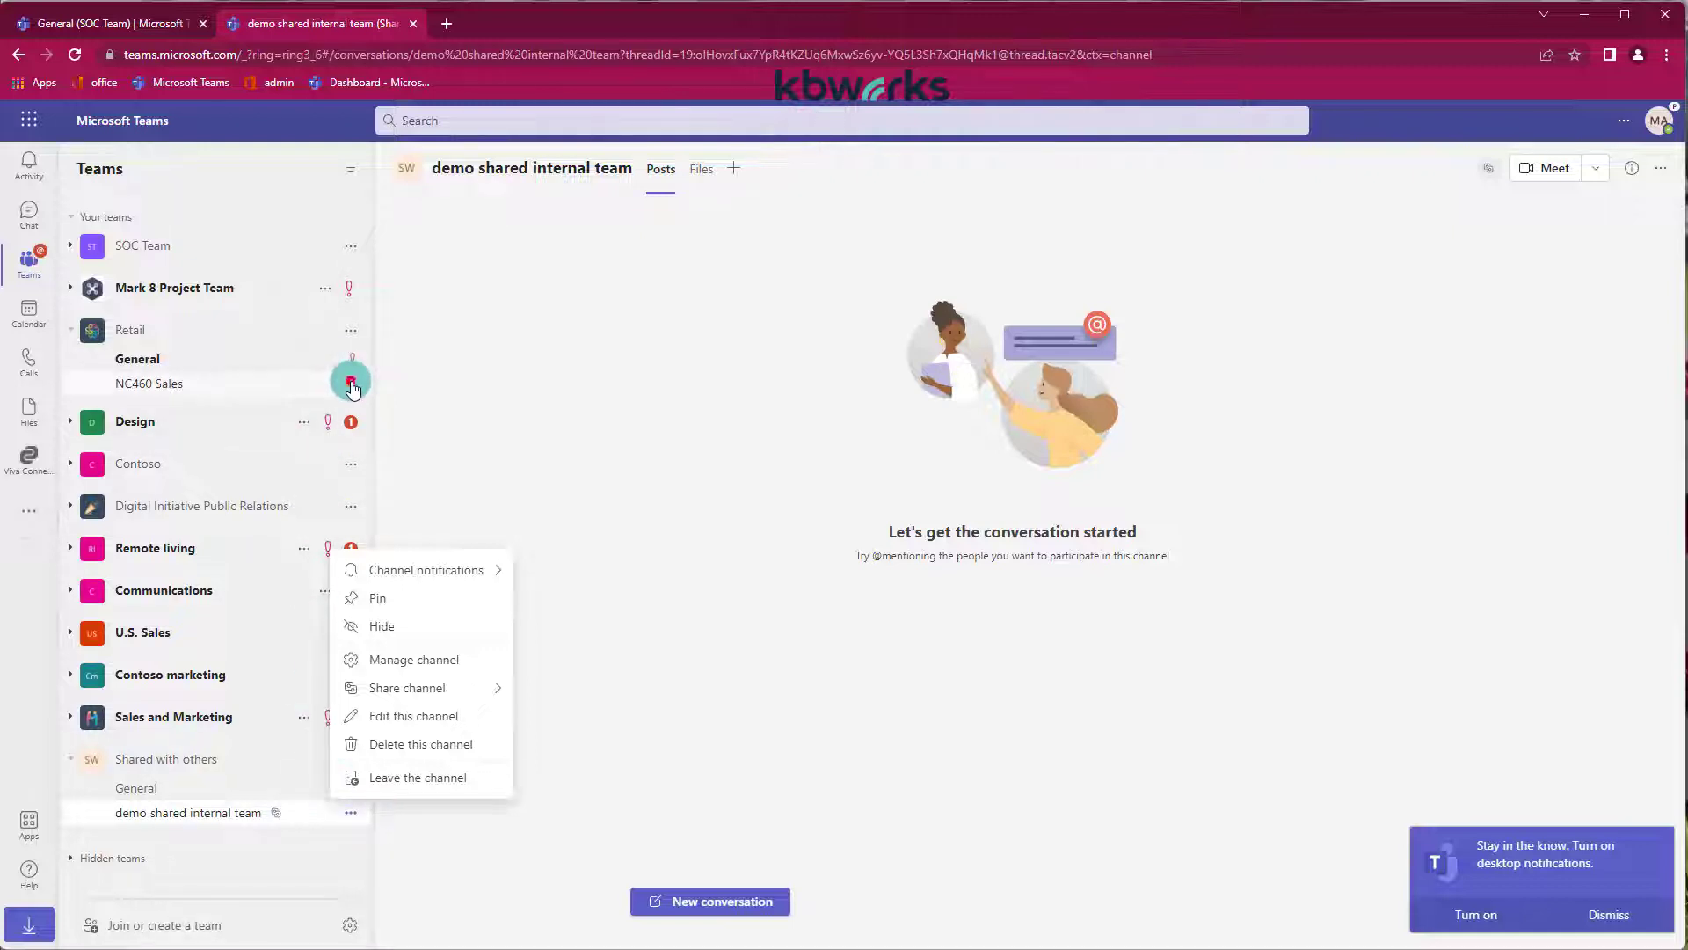
pyautogui.click(352, 385)
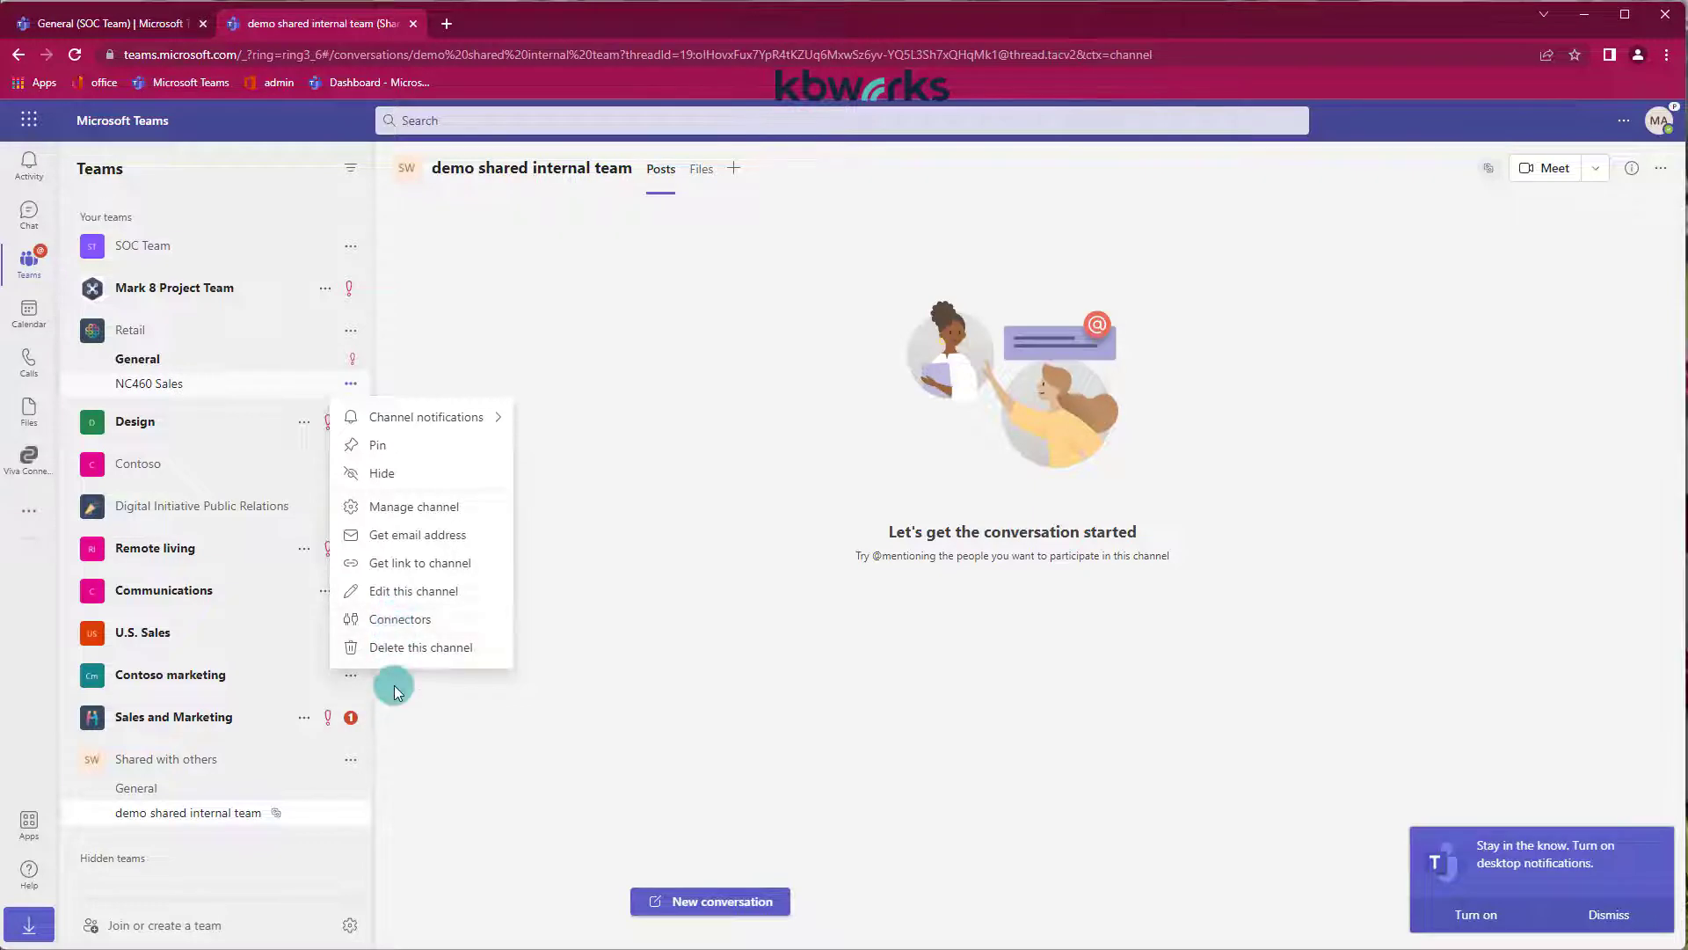
pyautogui.click(349, 813)
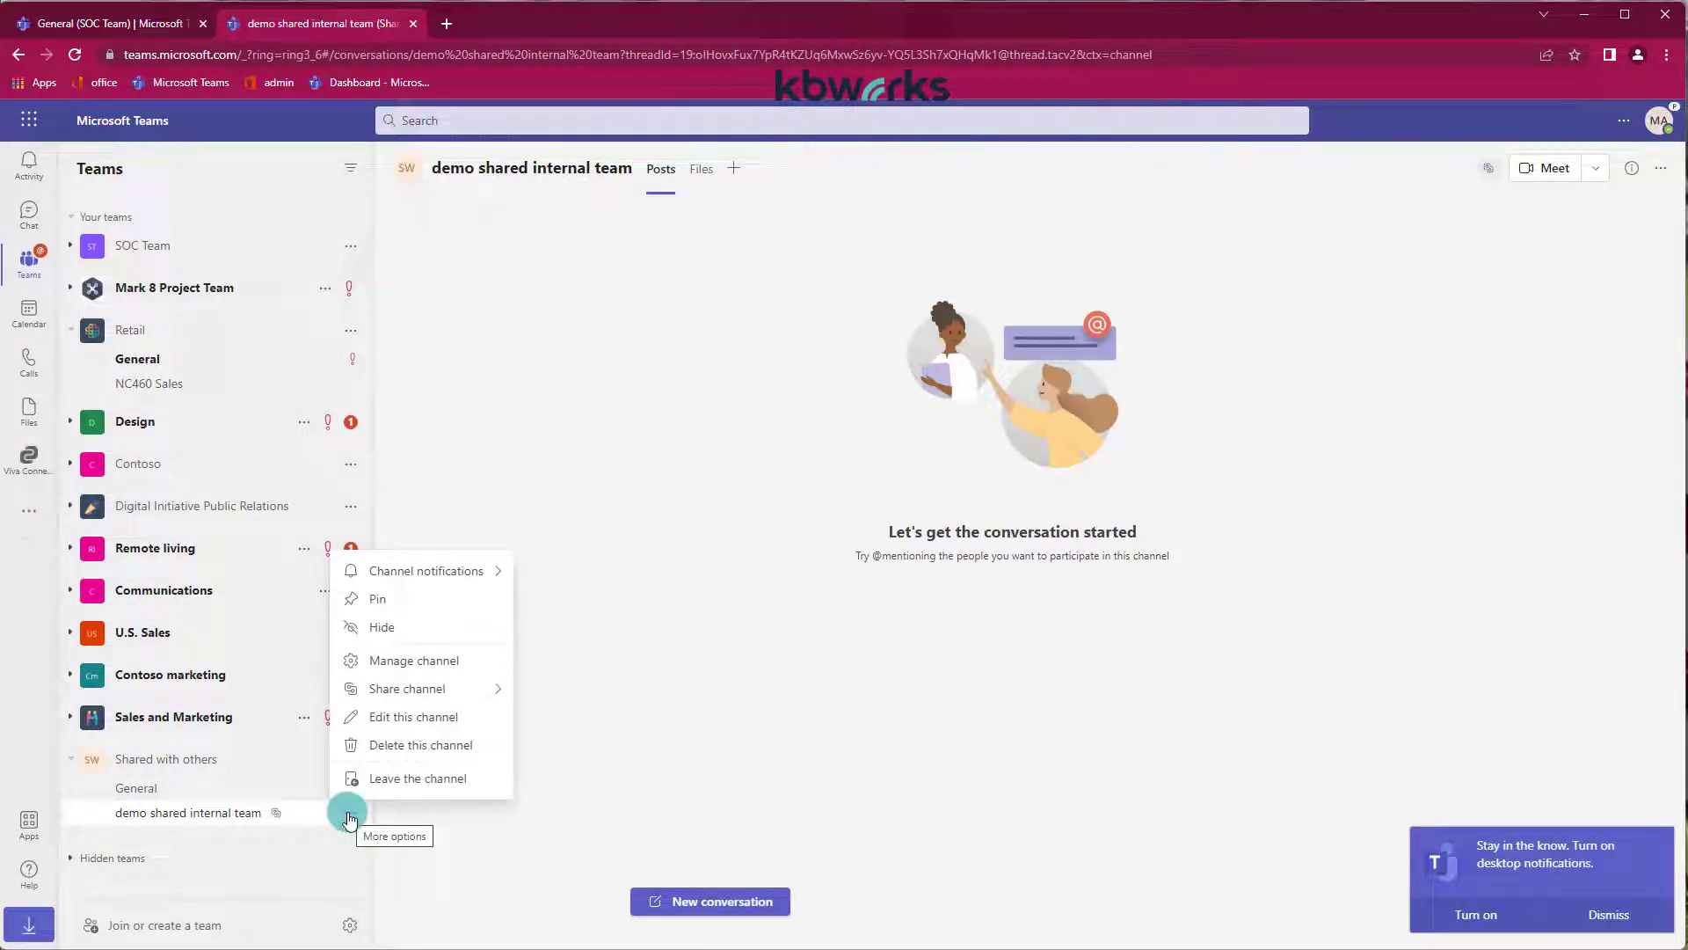
pyautogui.click(383, 690)
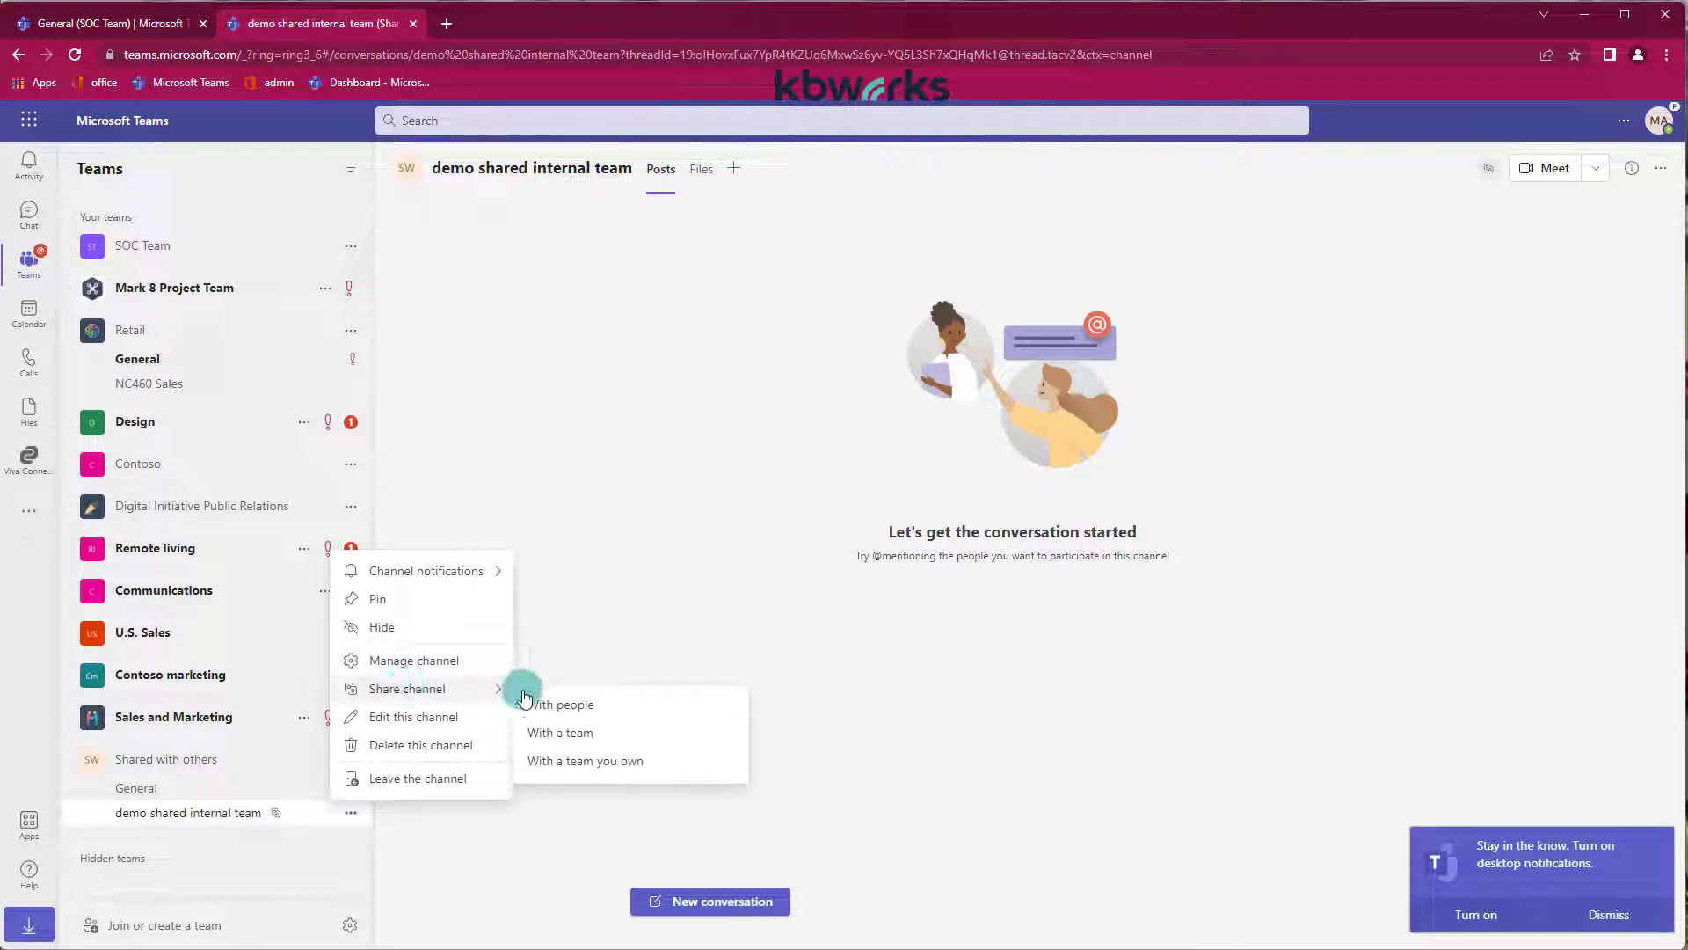
pyautogui.click(557, 737)
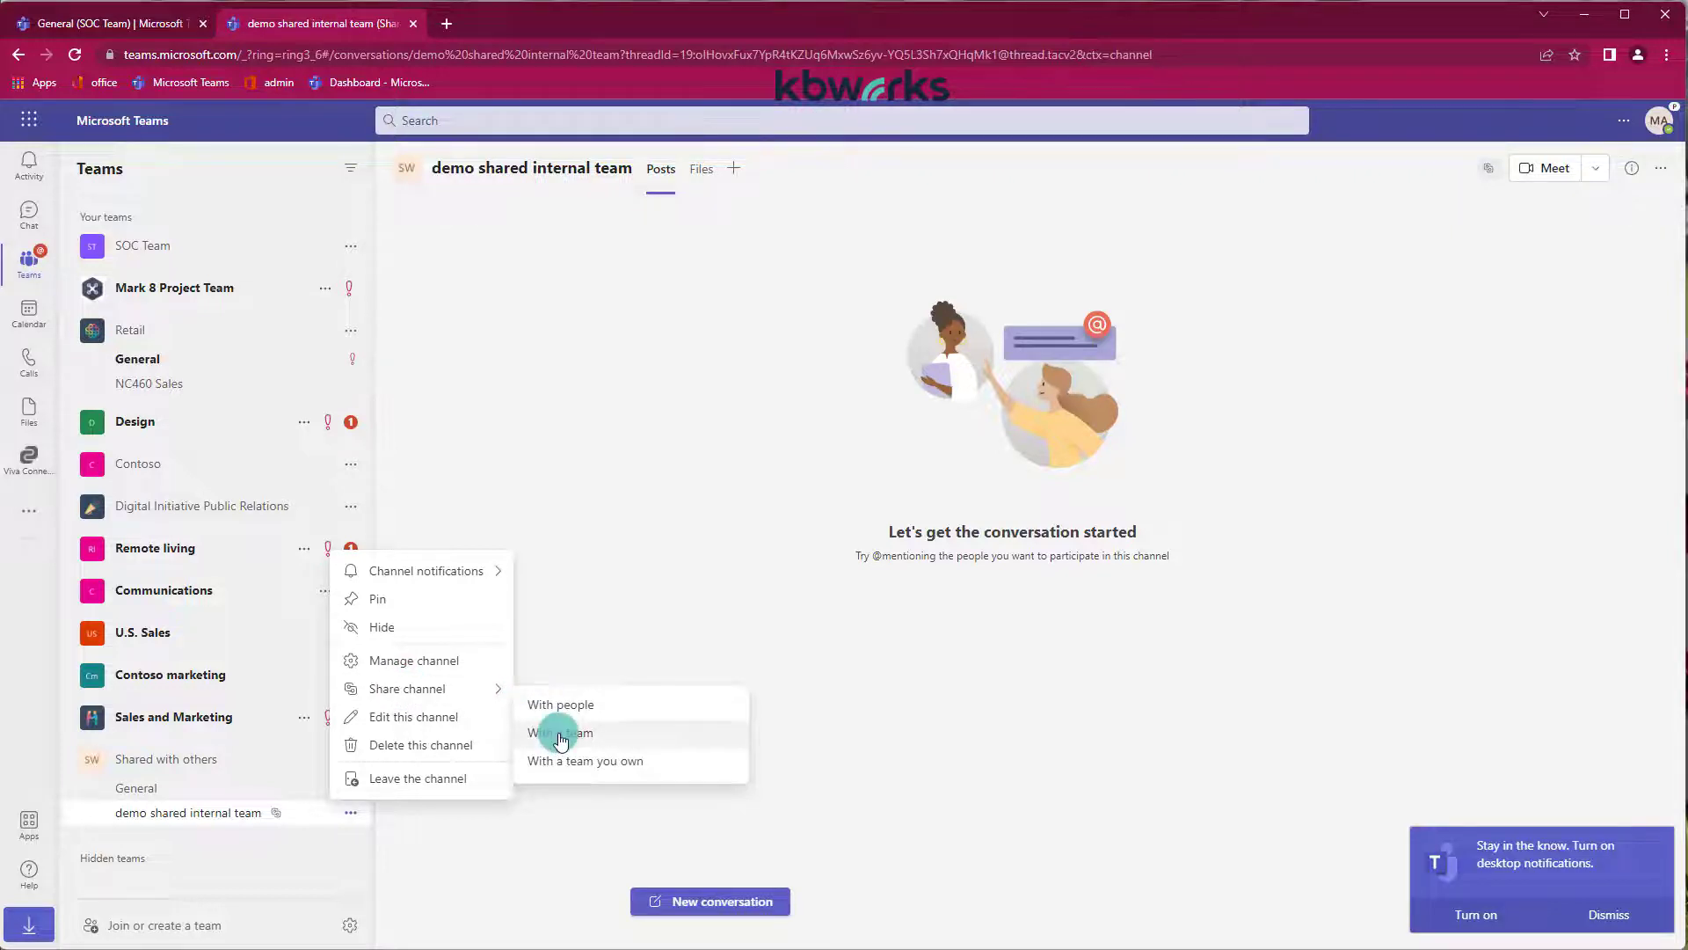
pyautogui.click(559, 735)
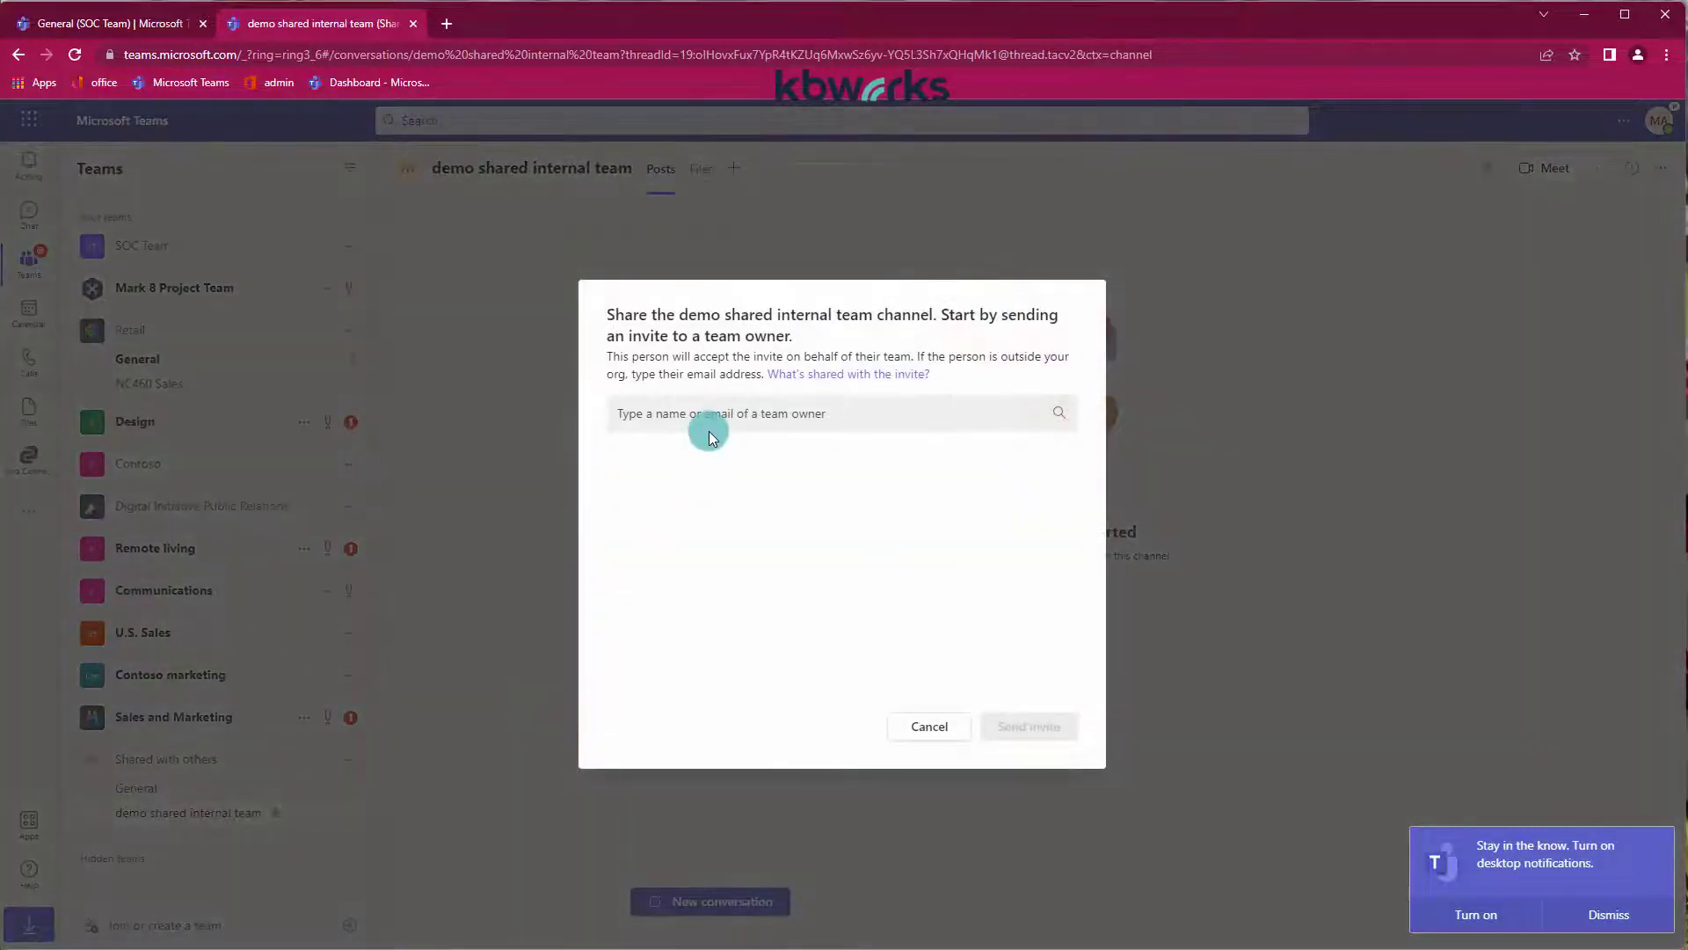
pyautogui.click(704, 412)
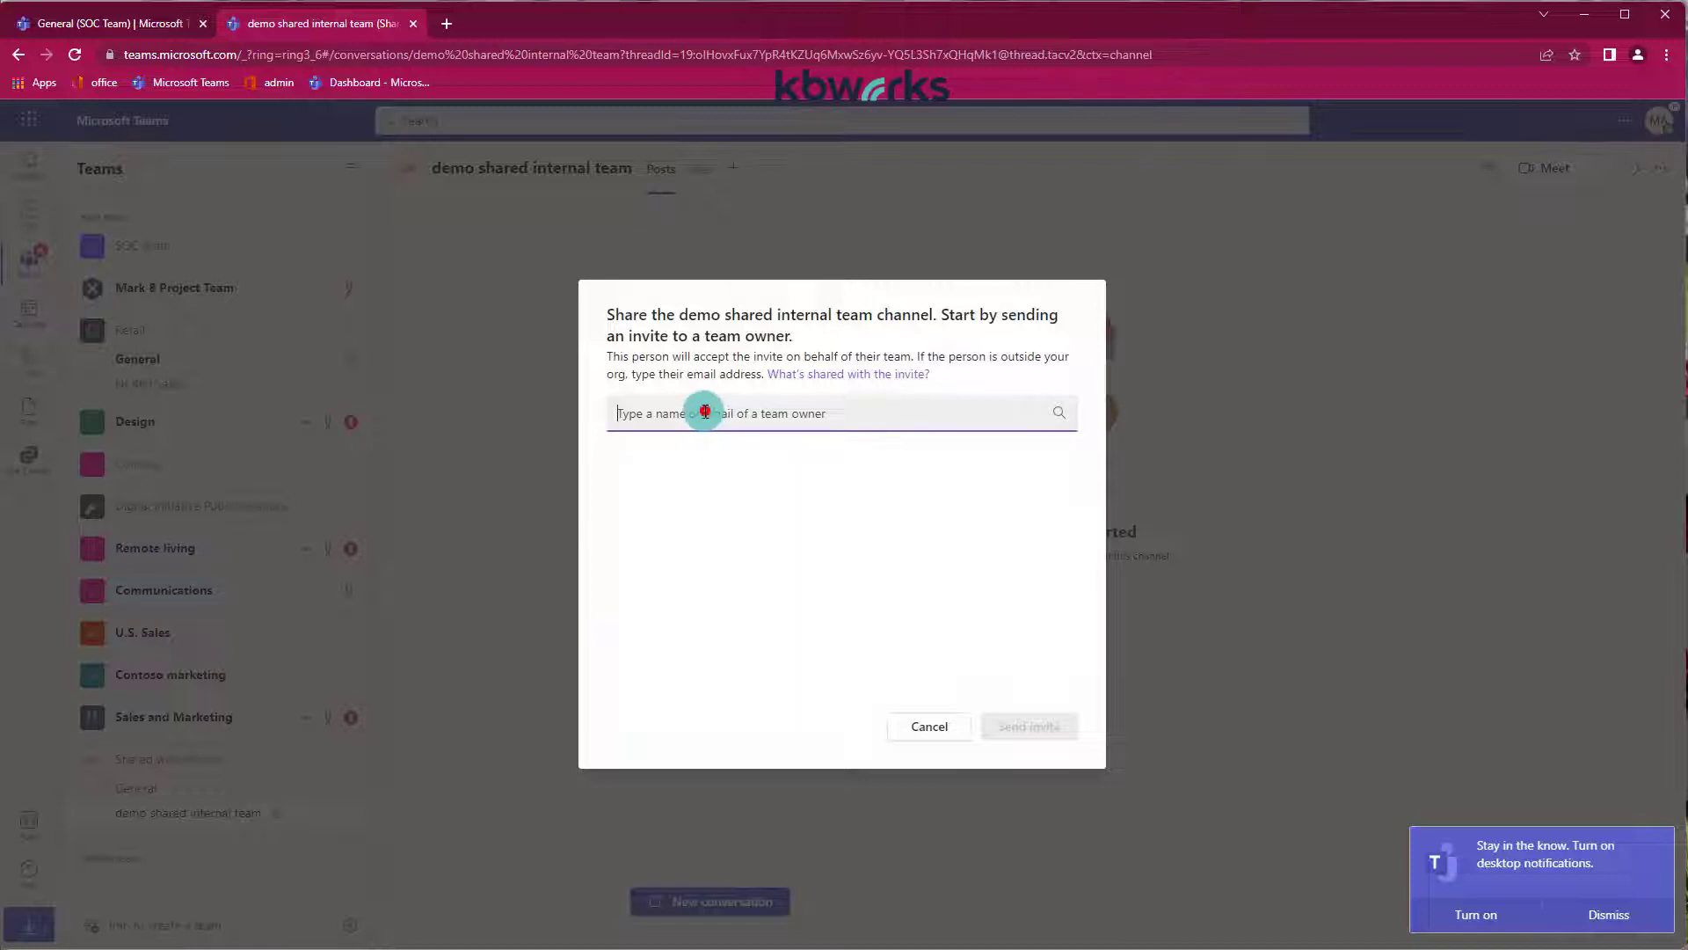
pyautogui.write('alex')
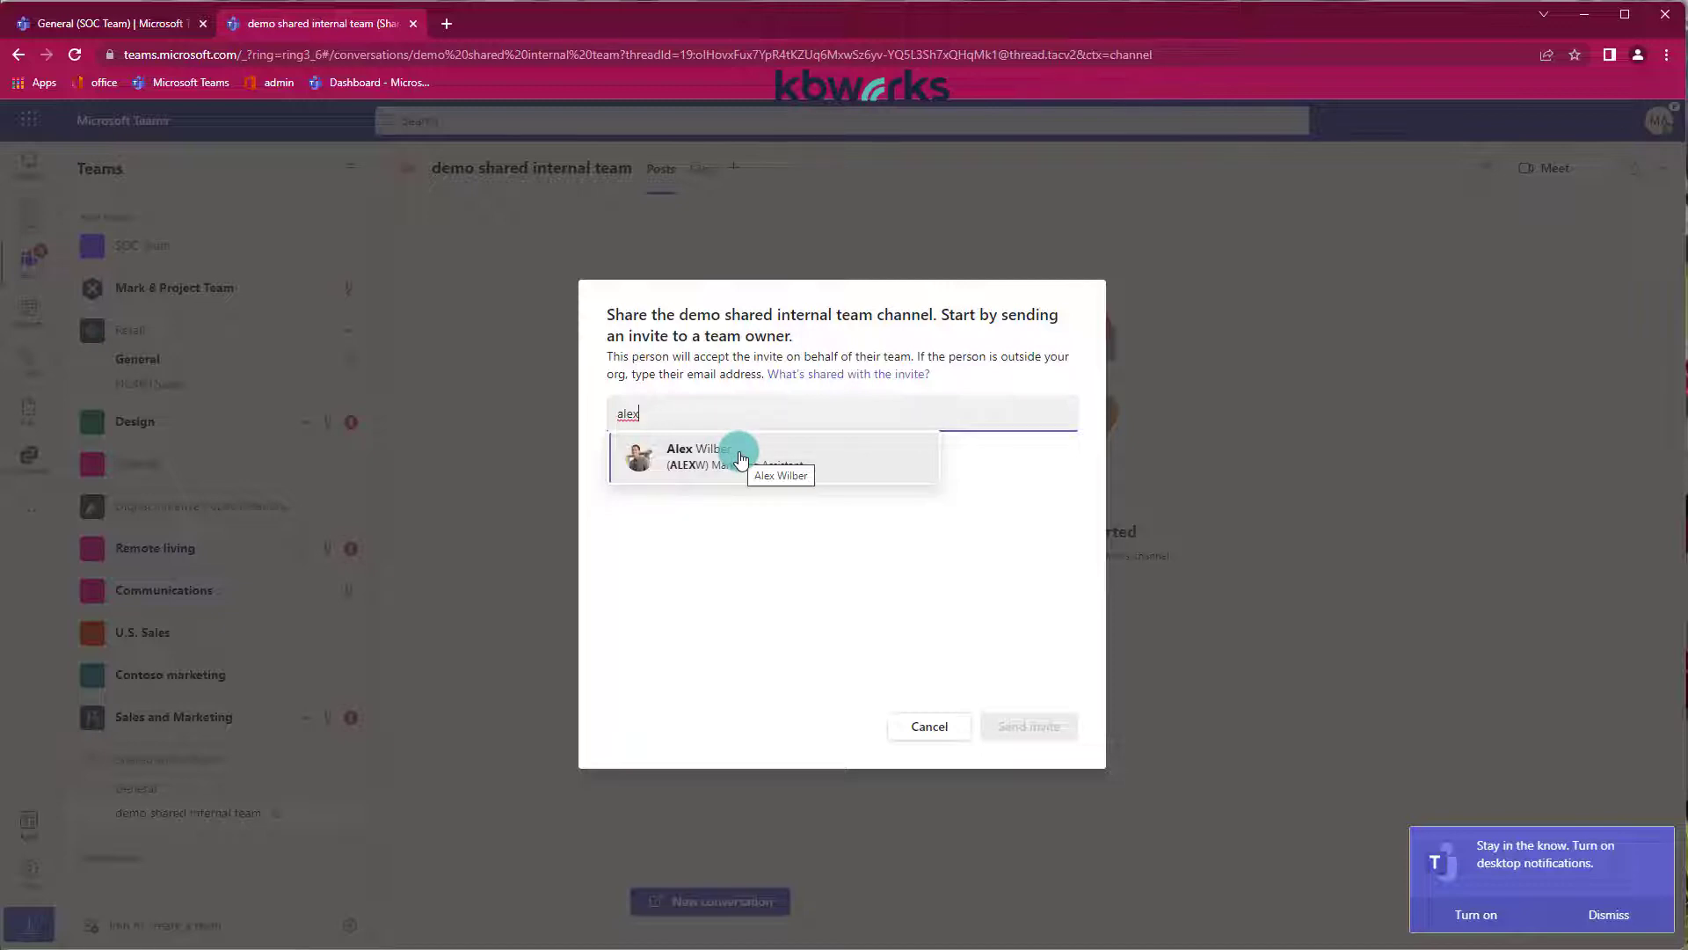
pyautogui.click(739, 458)
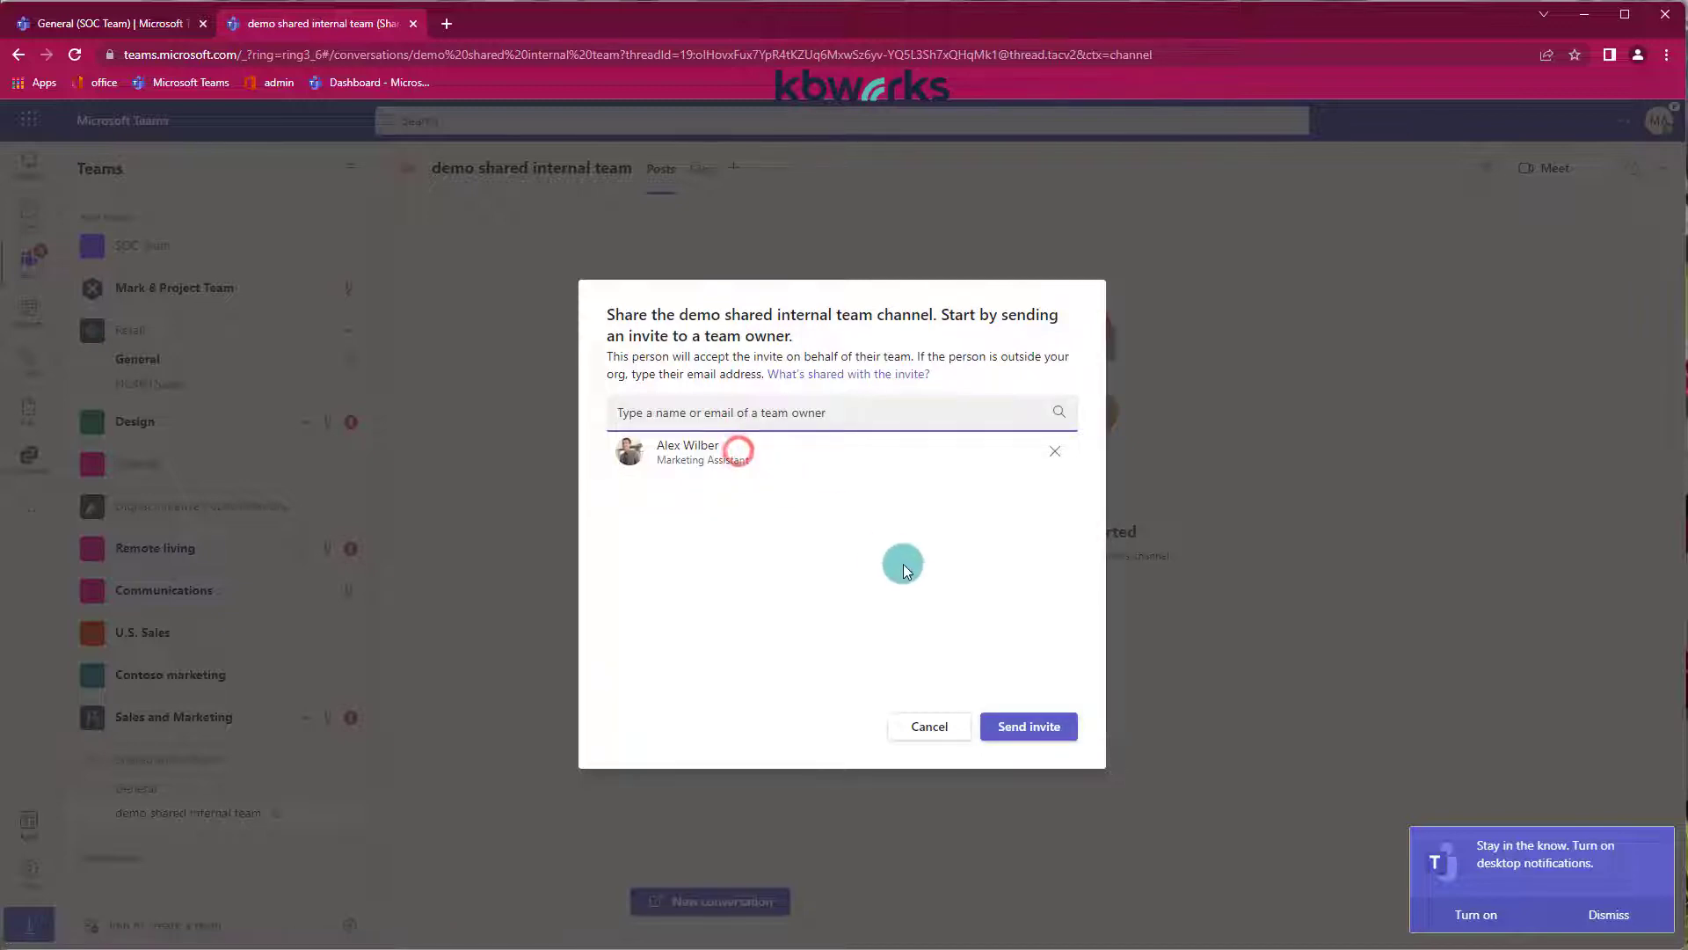
pyautogui.click(1020, 726)
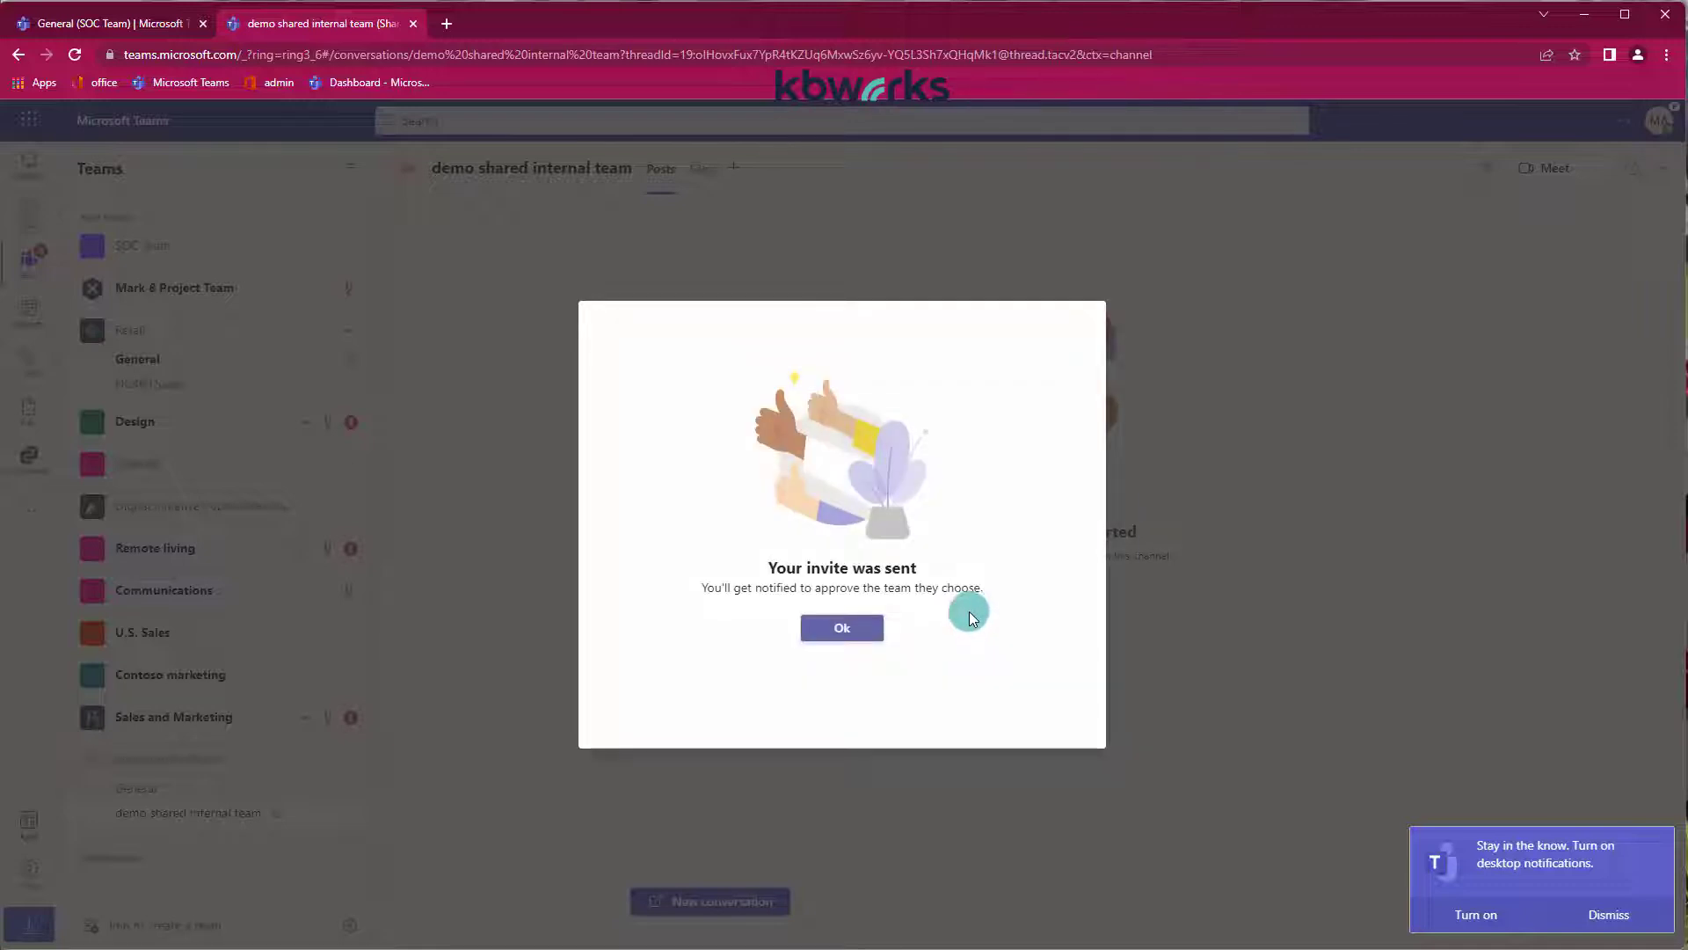
pyautogui.click(844, 627)
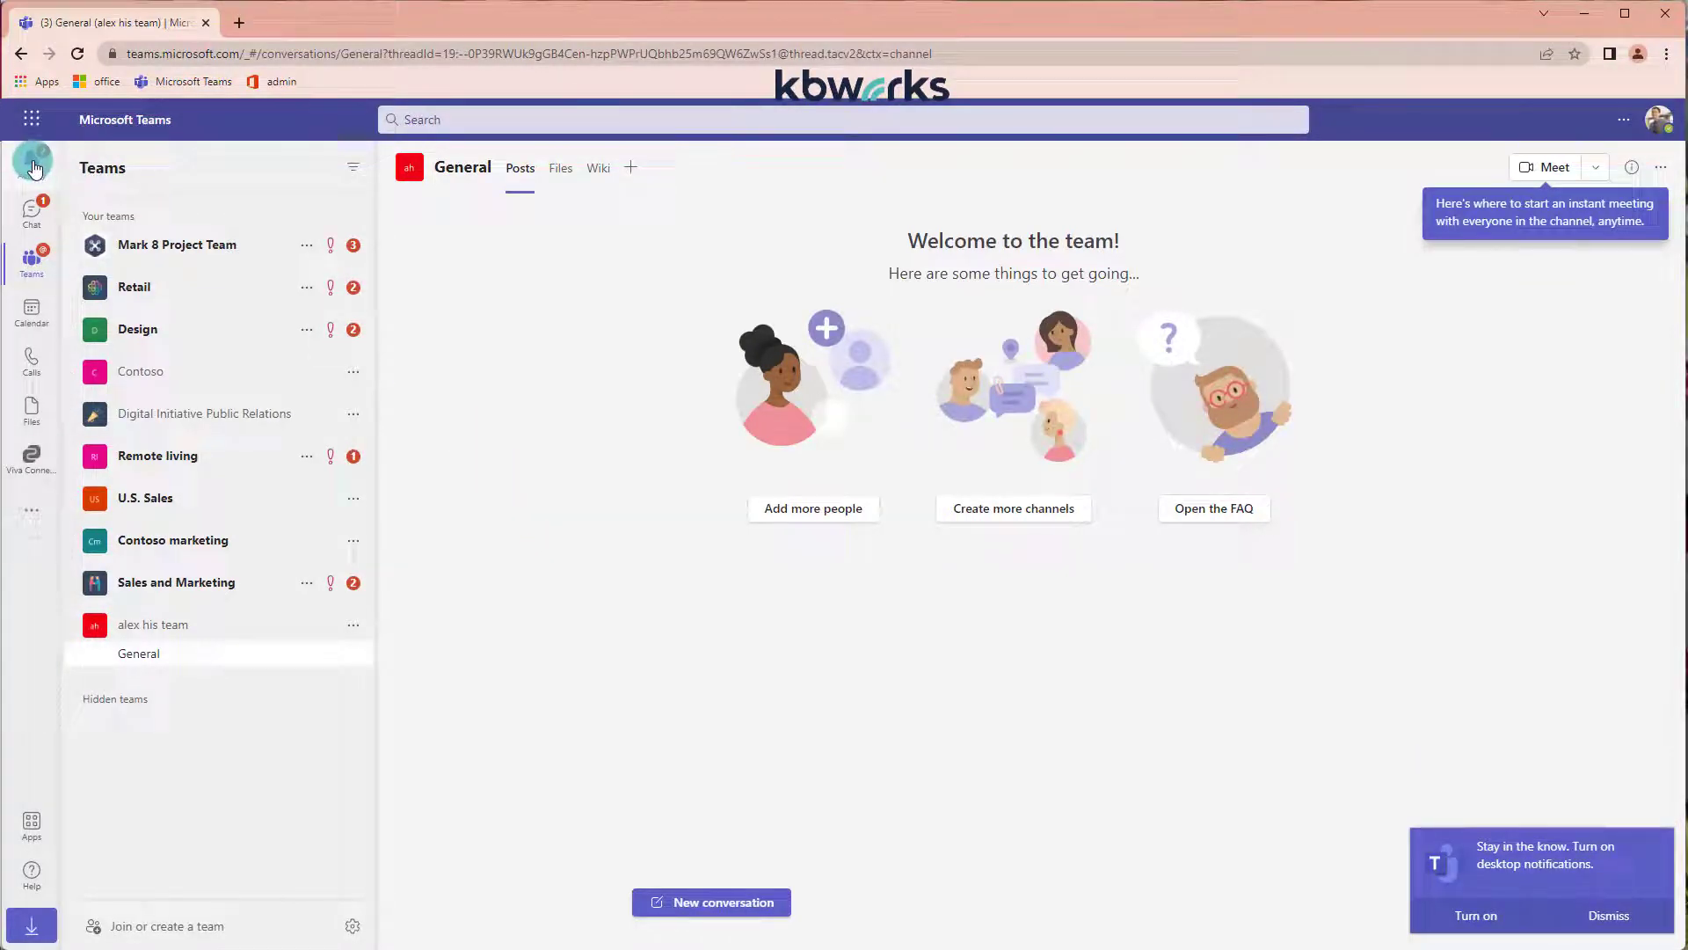
# In the invited owner's session, accept the "demo shared internal team" invite and add the channel to the second owned team listed
pyautogui.click(33, 163)
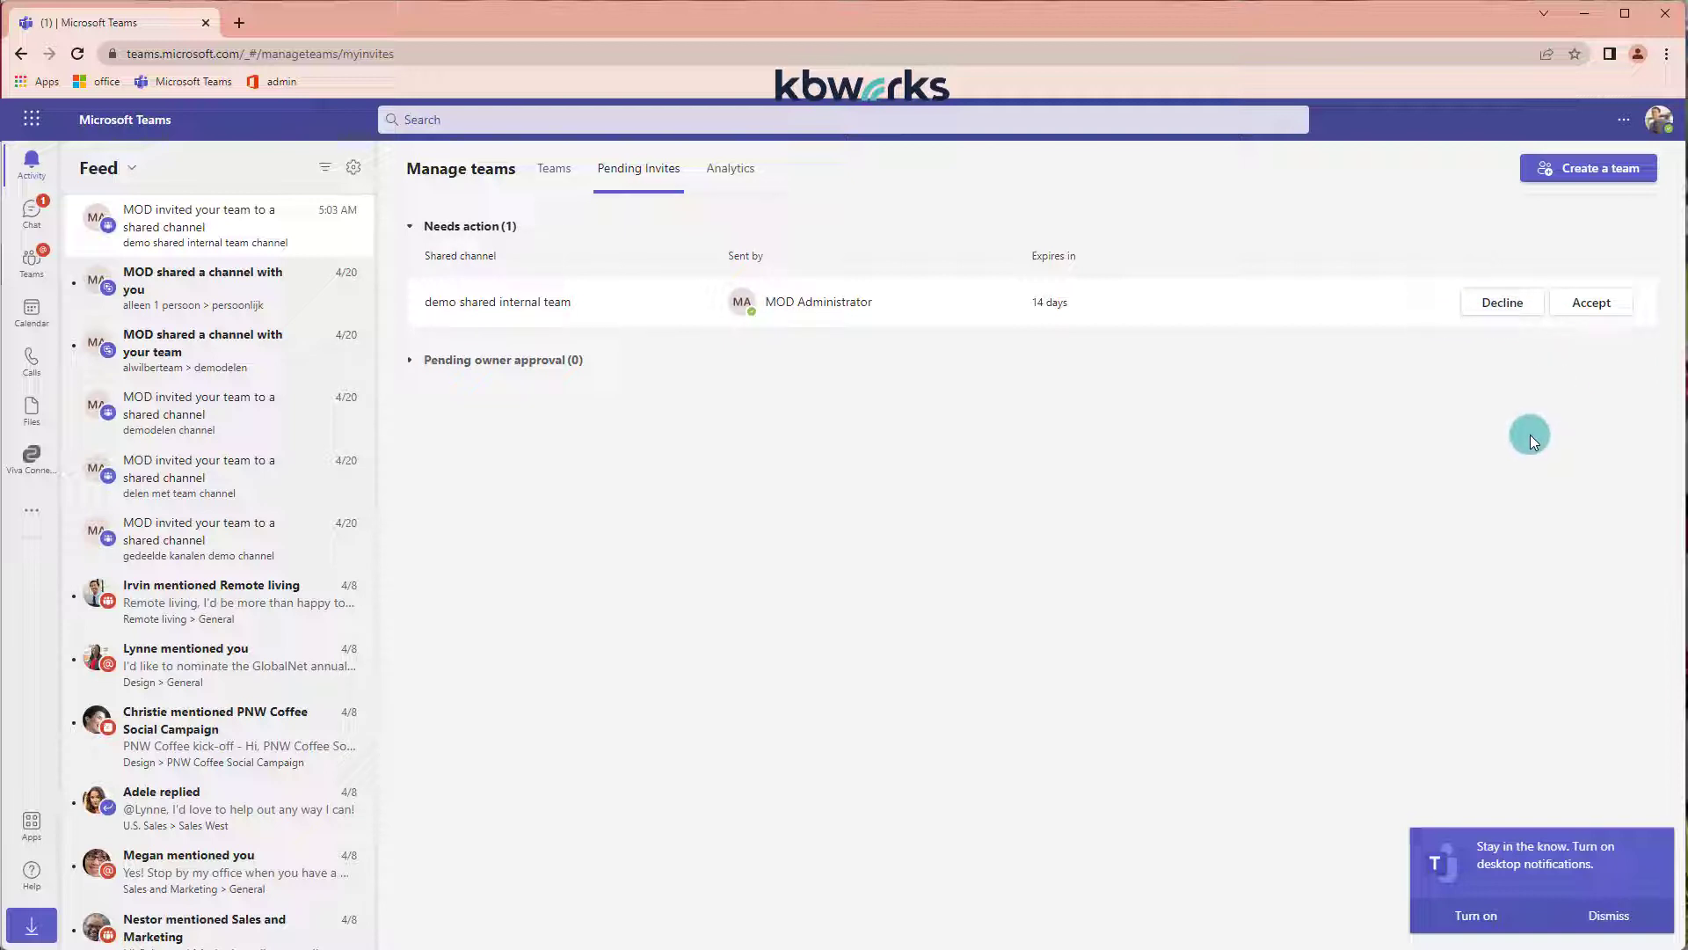
pyautogui.click(1593, 312)
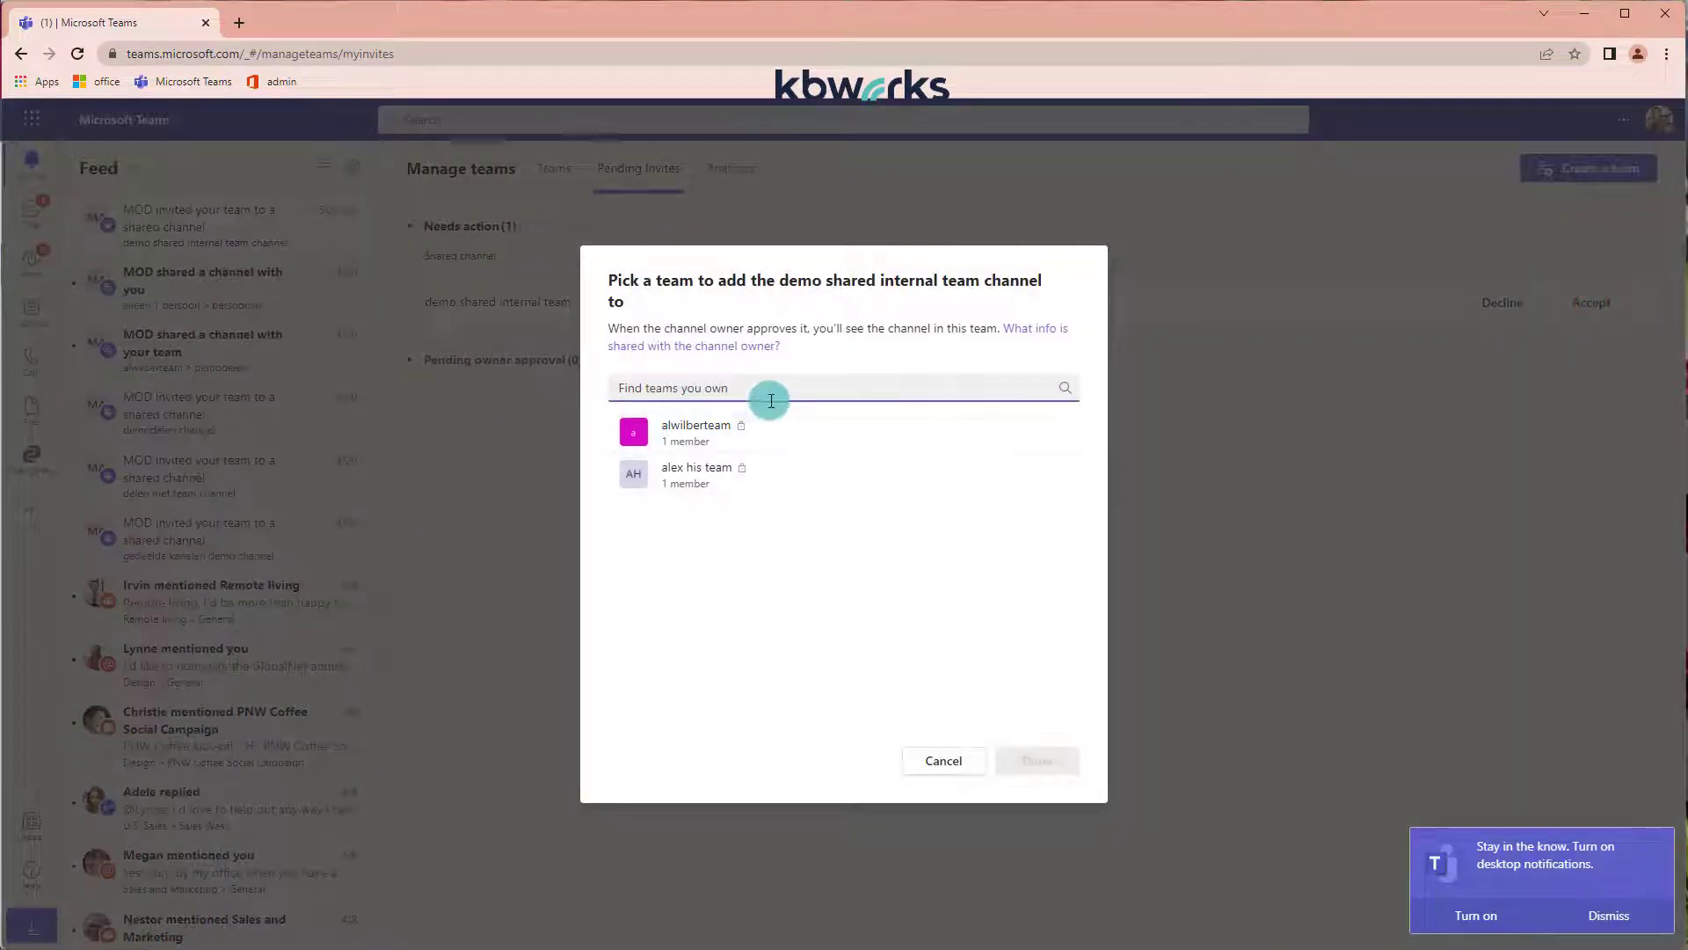
pyautogui.click(754, 472)
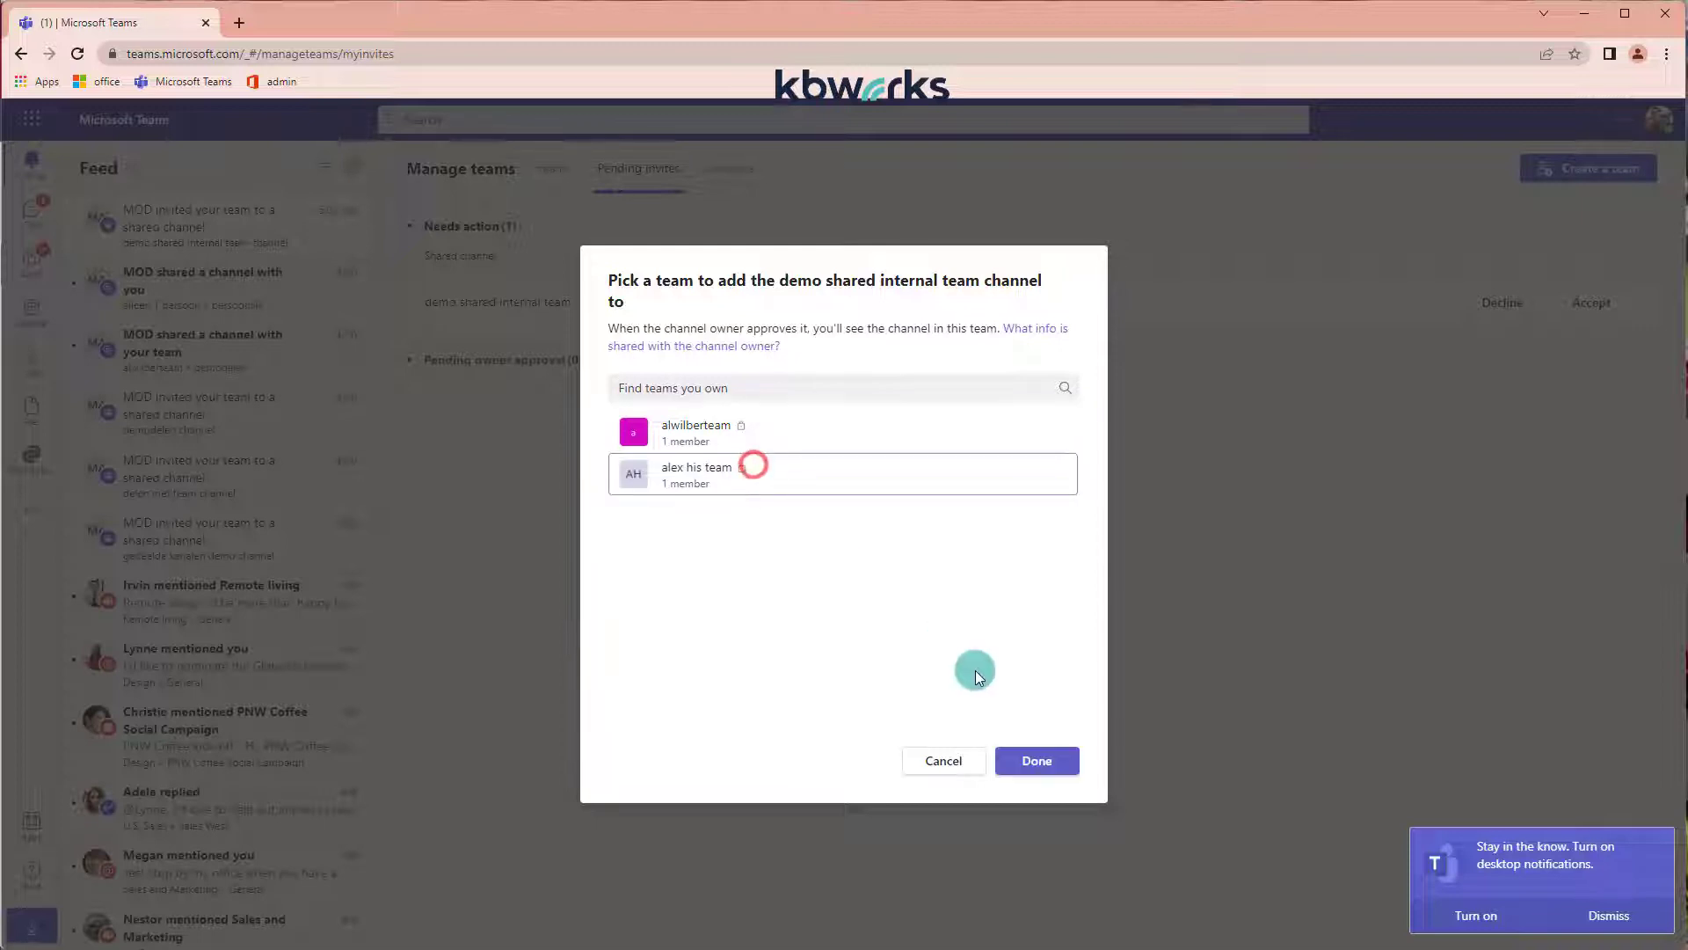
pyautogui.click(1031, 762)
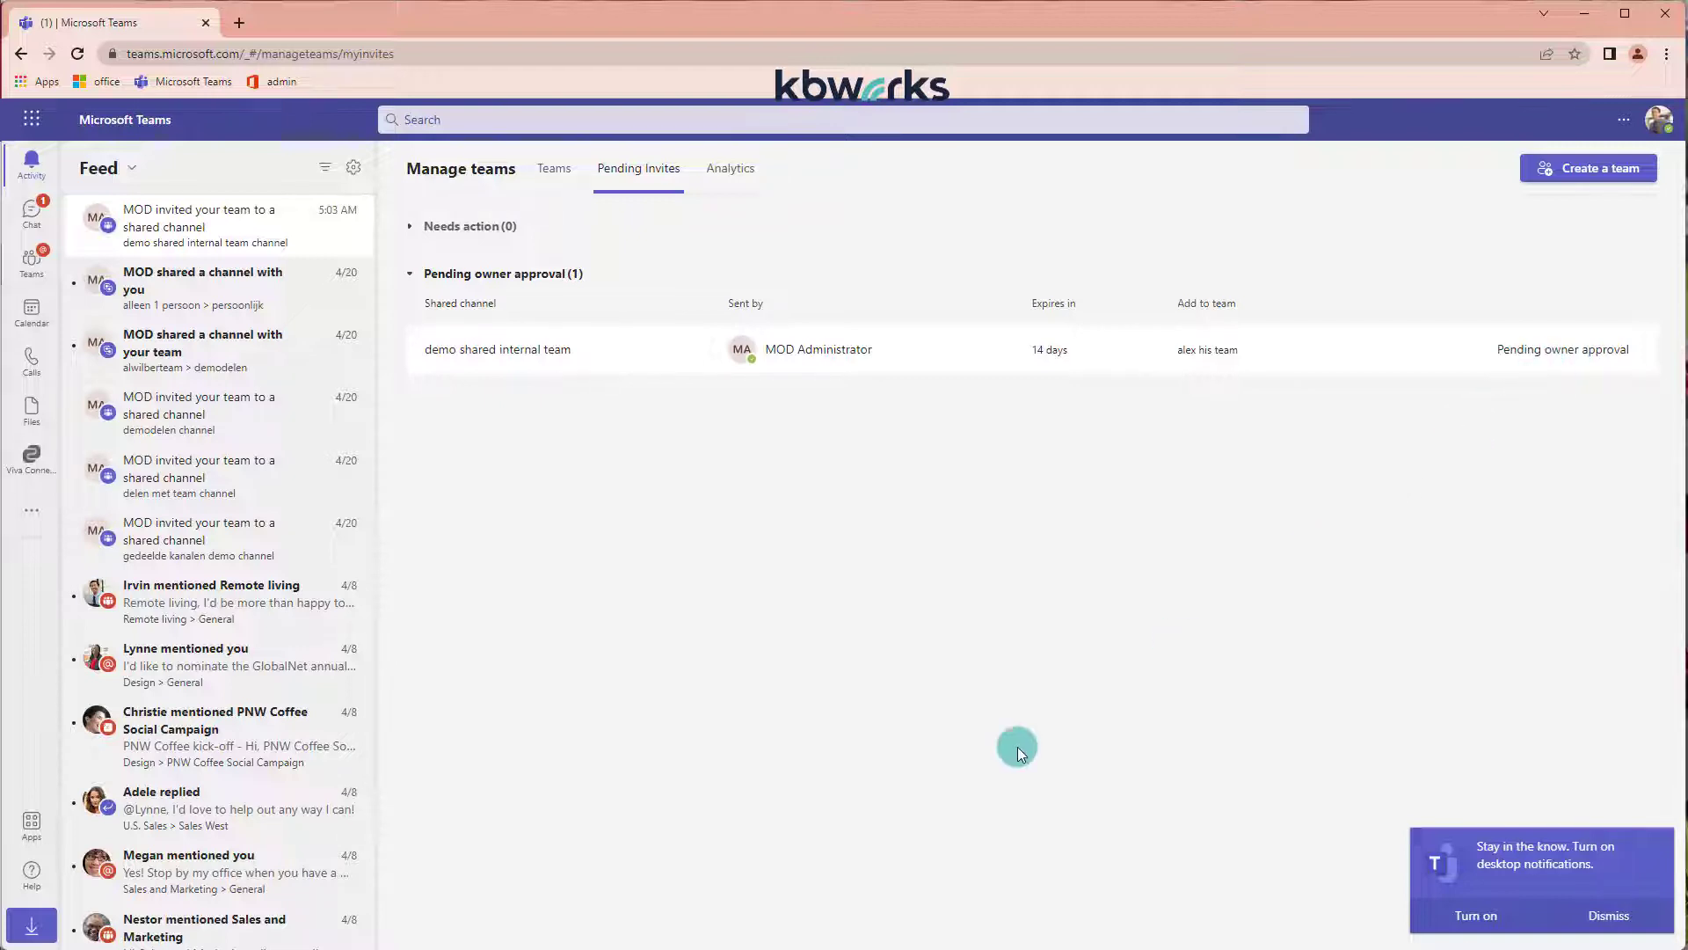
# Switch back to the administrator's session and approve the pending team request for the "demo shared internal team" channel
pyautogui.hotkey('alt', 'Tab')
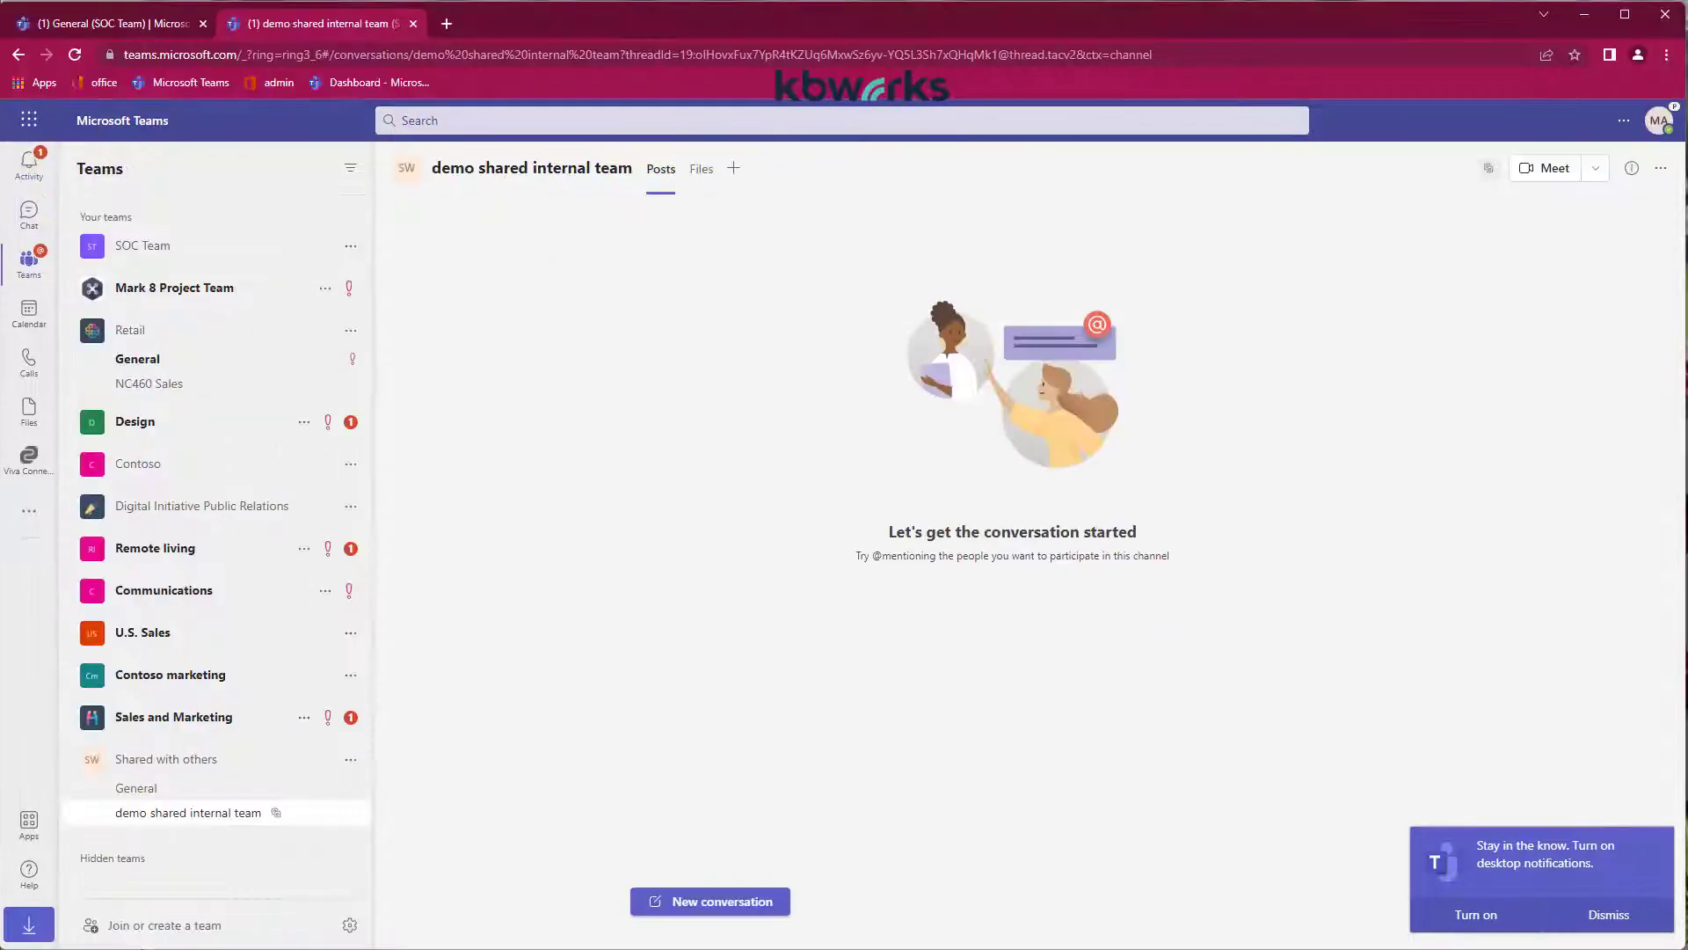
pyautogui.click(29, 163)
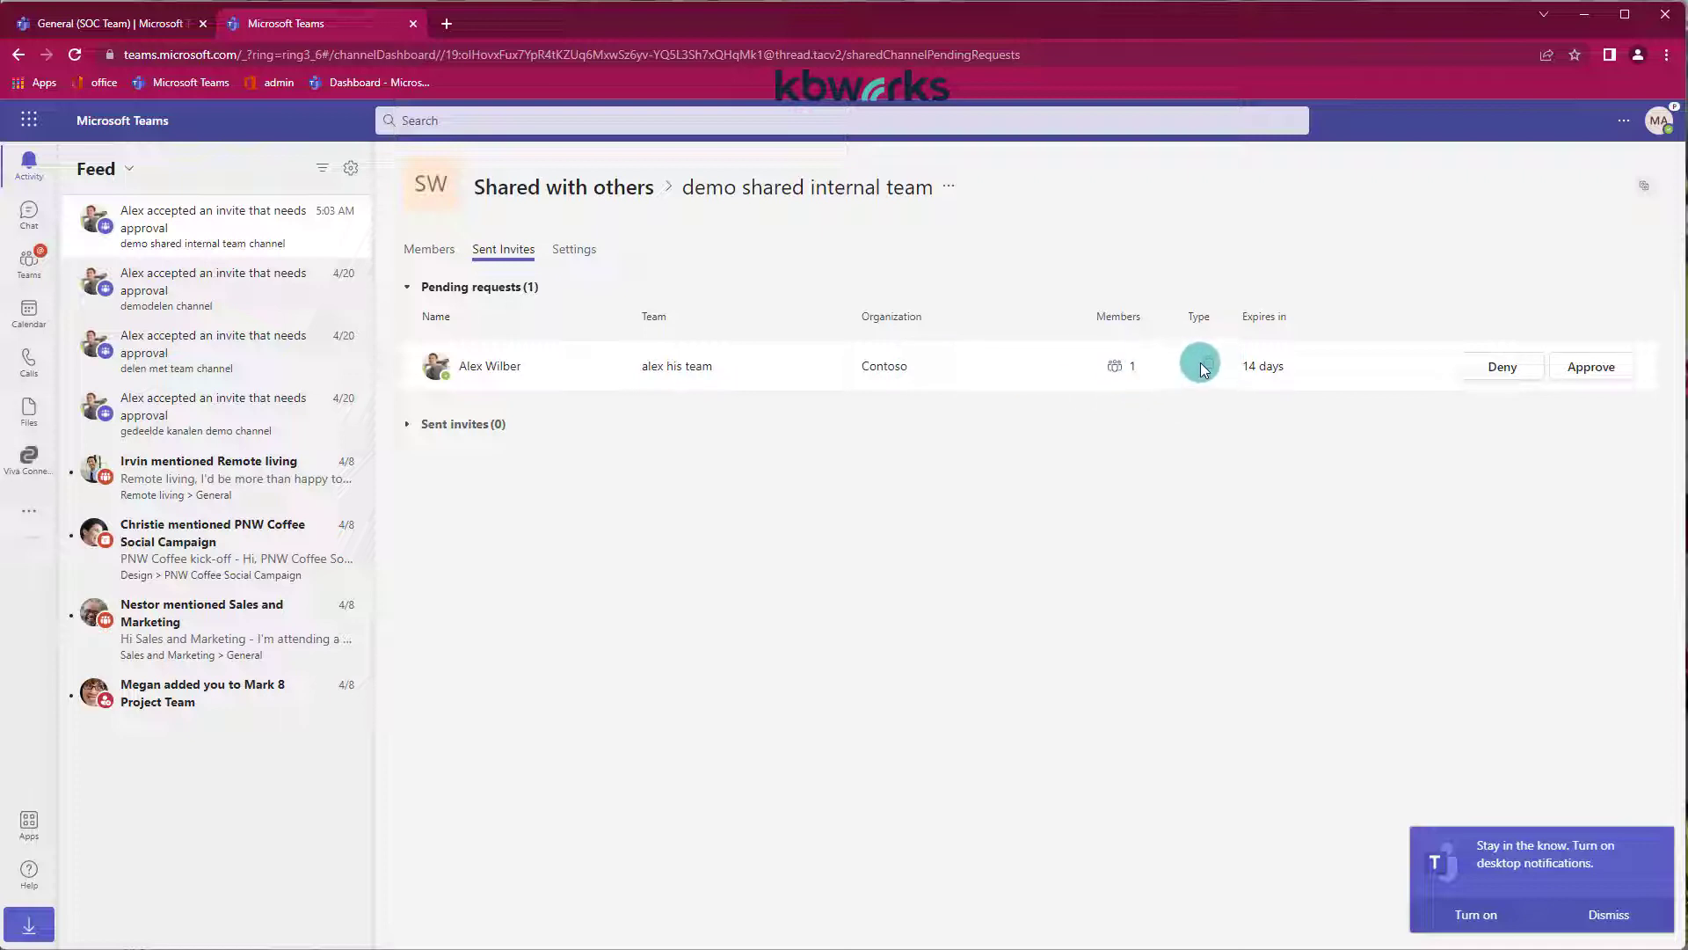
pyautogui.moveTo(1291, 369)
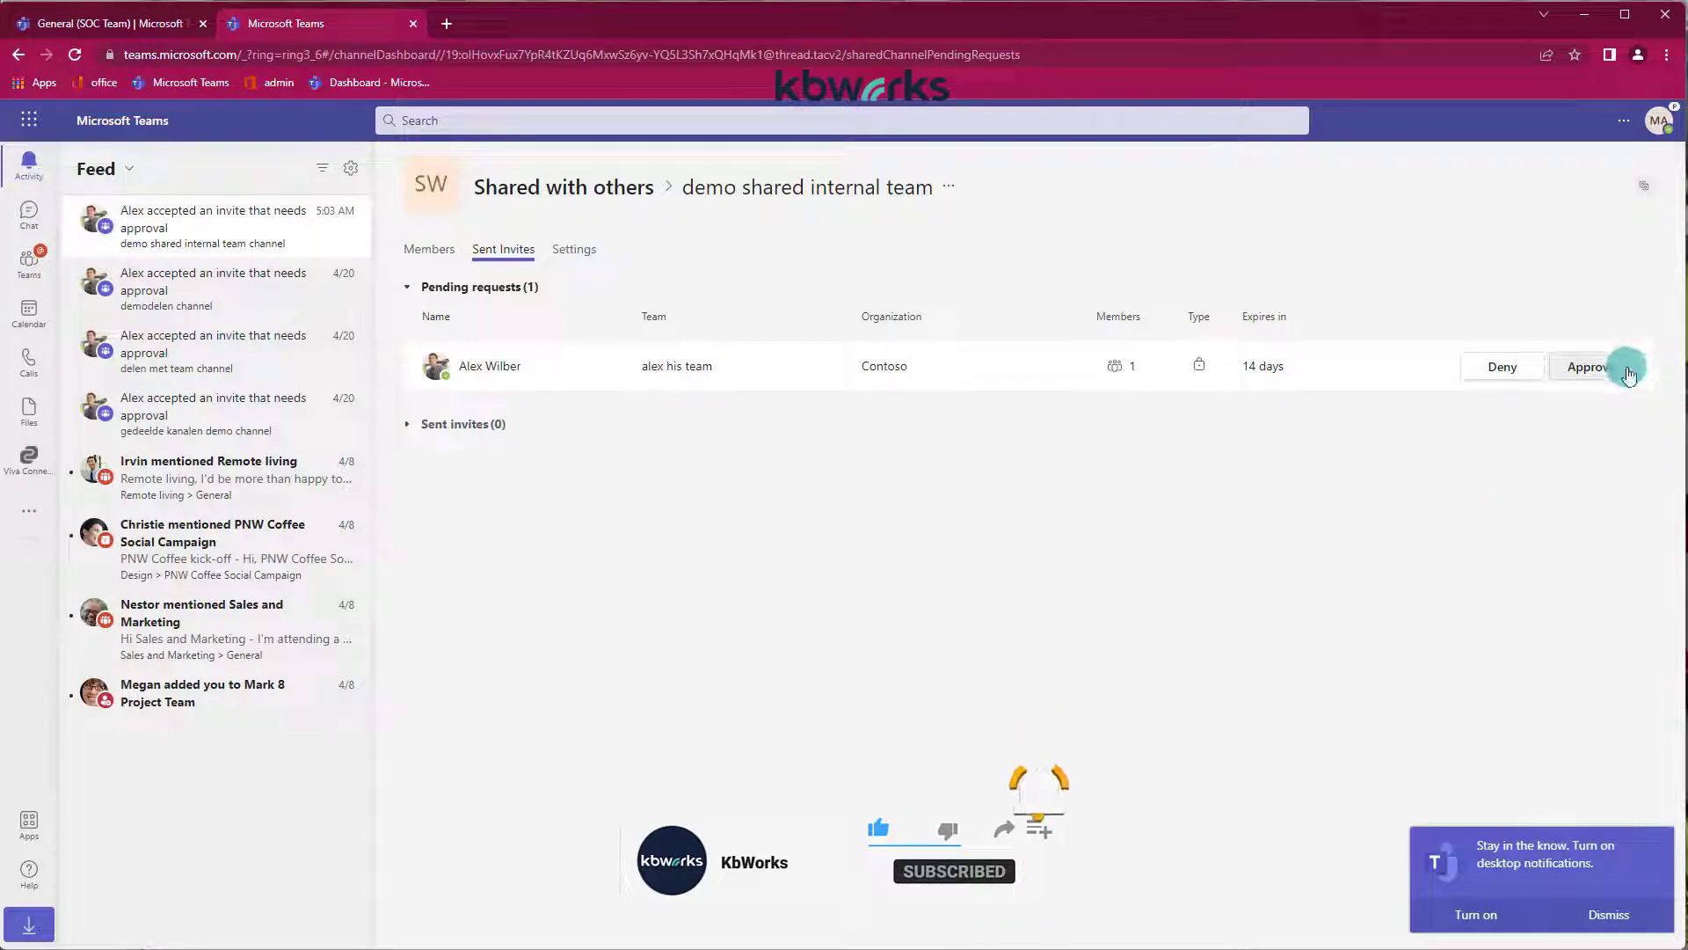
pyautogui.click(1611, 367)
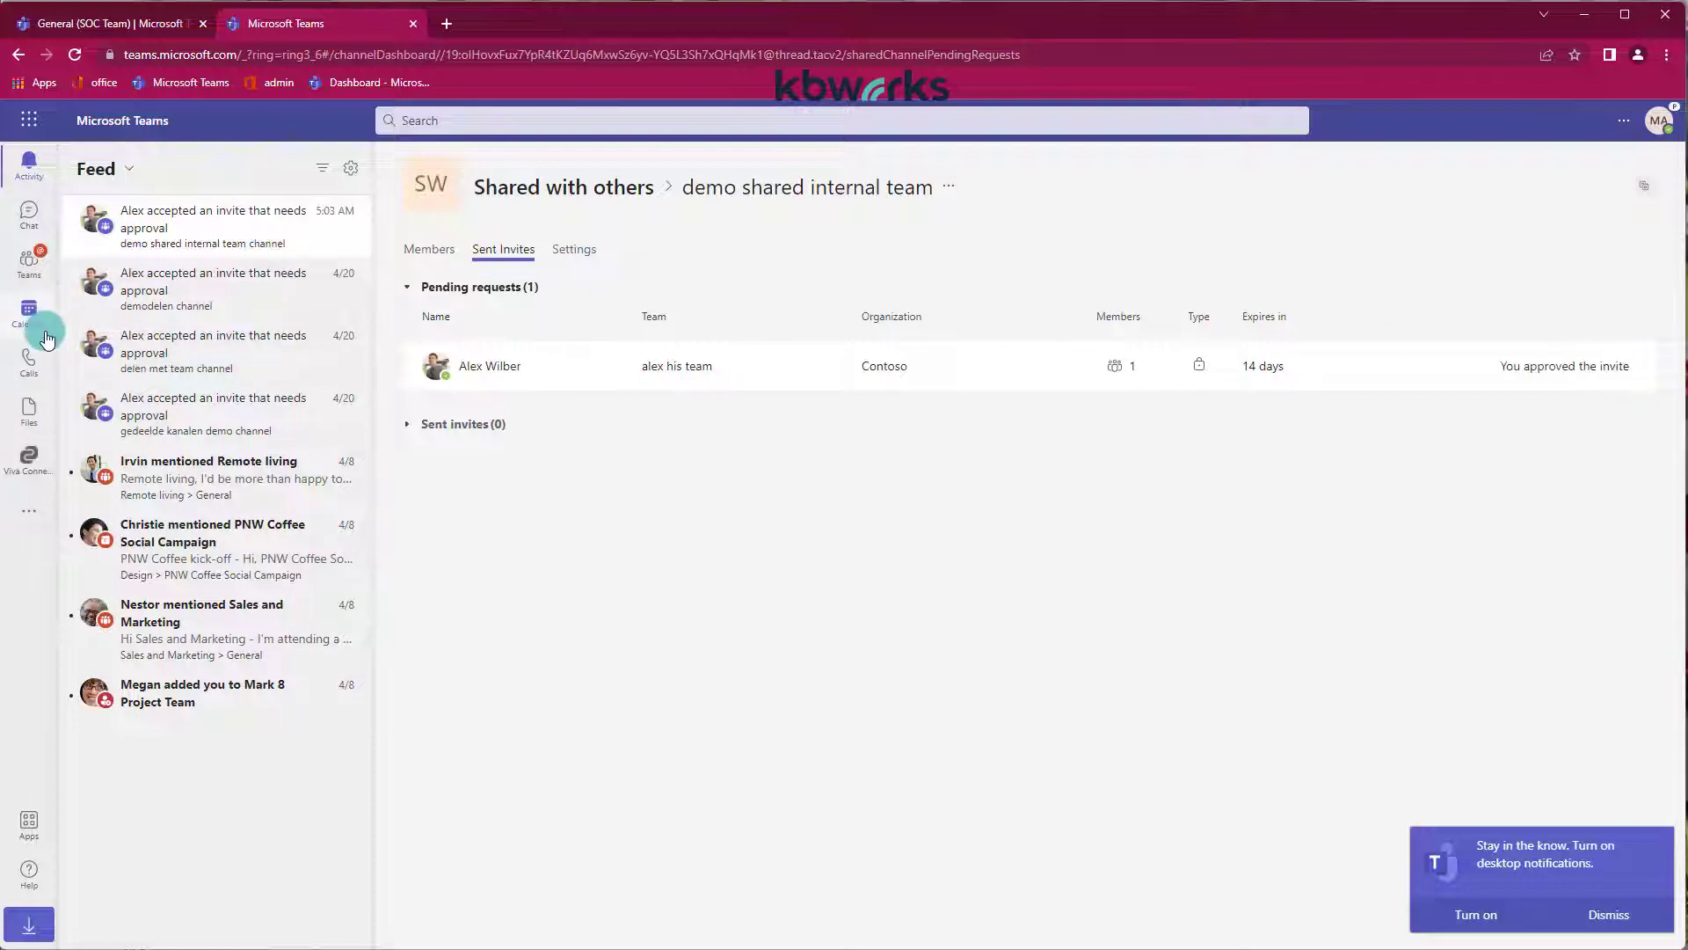
# Post a greeting to the invited owner in the "demo shared internal team" channel, mentioning the owner's newly added team
pyautogui.click(24, 276)
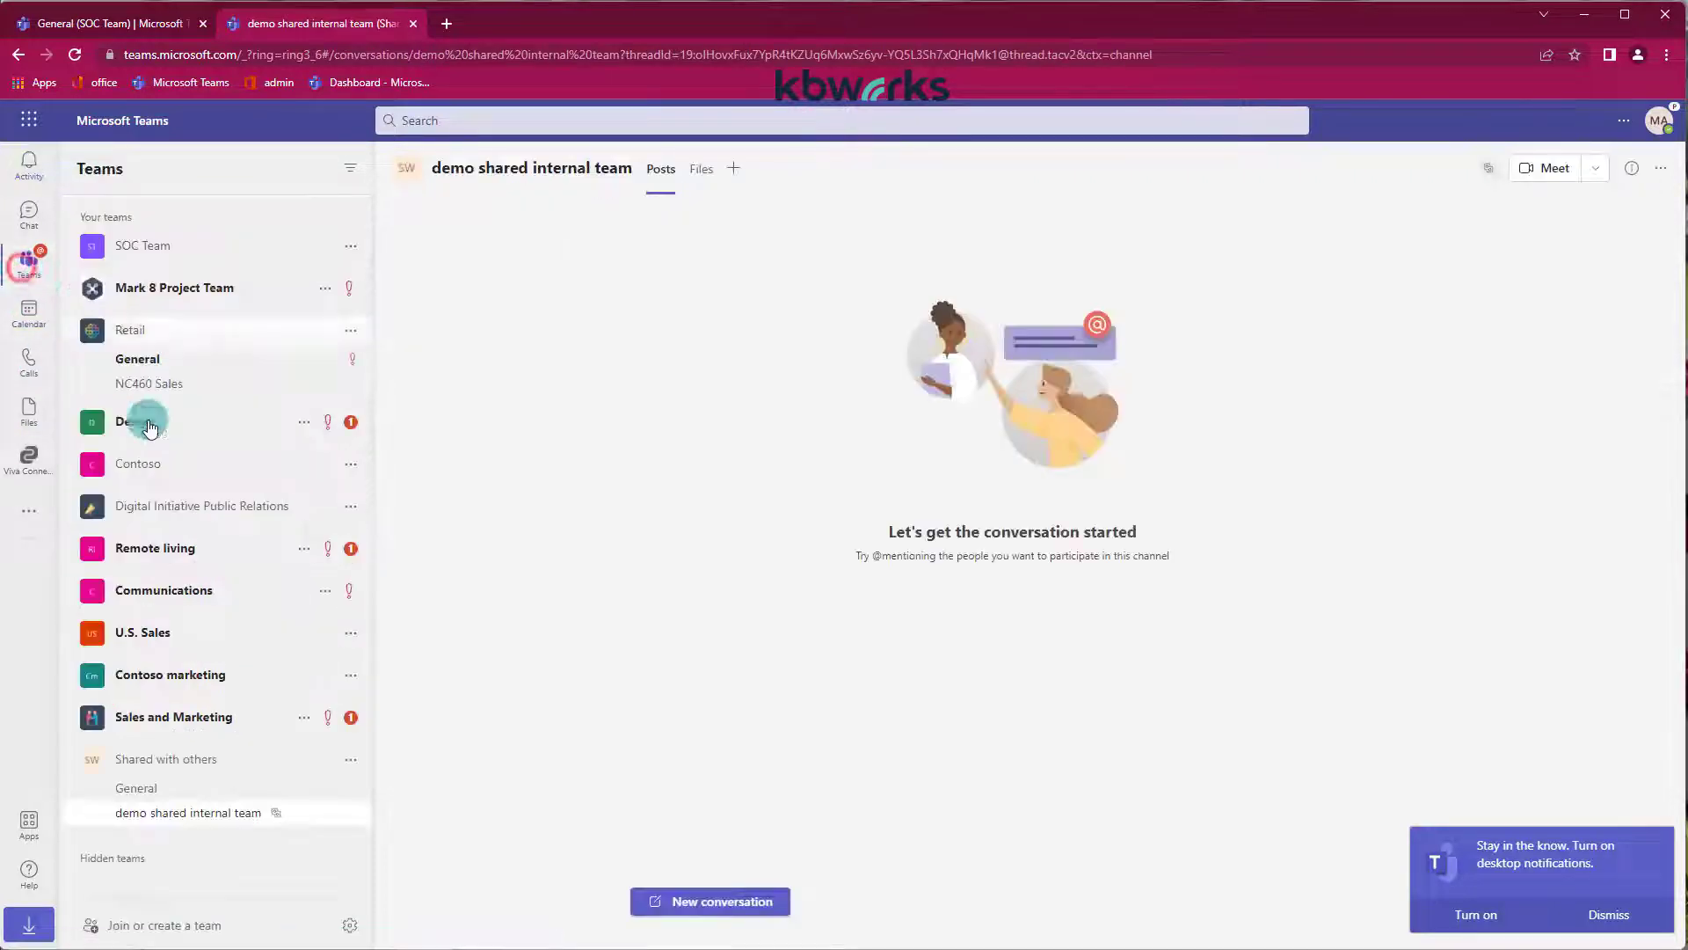
pyautogui.click(686, 890)
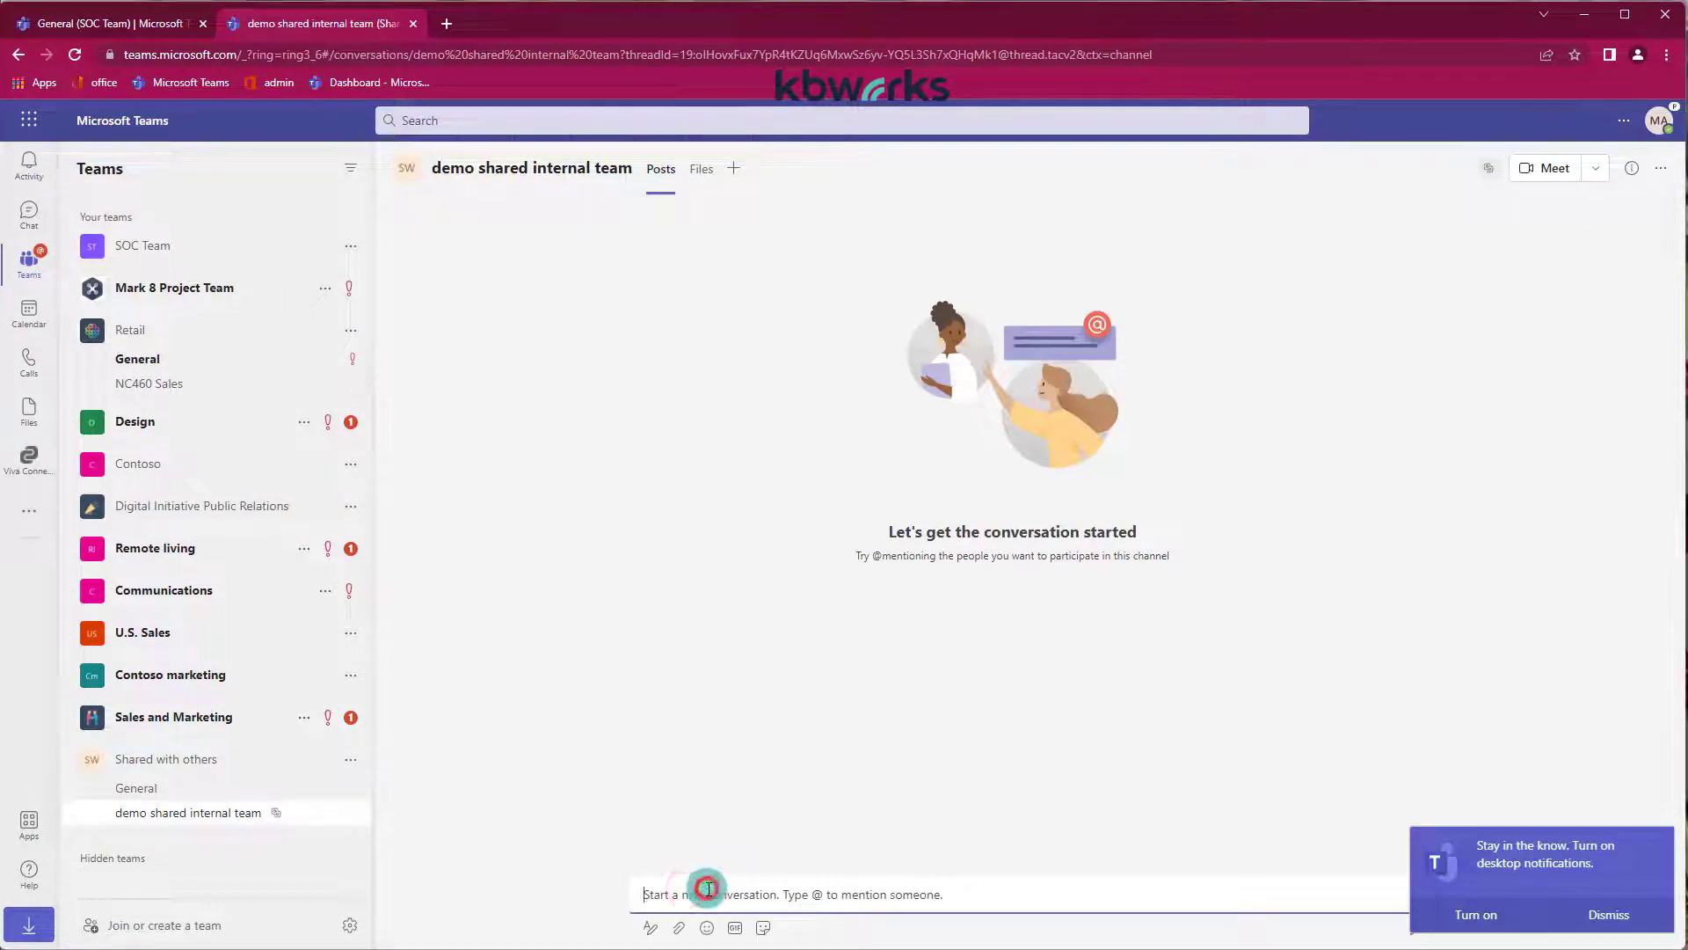
pyautogui.write('hi alex @al')
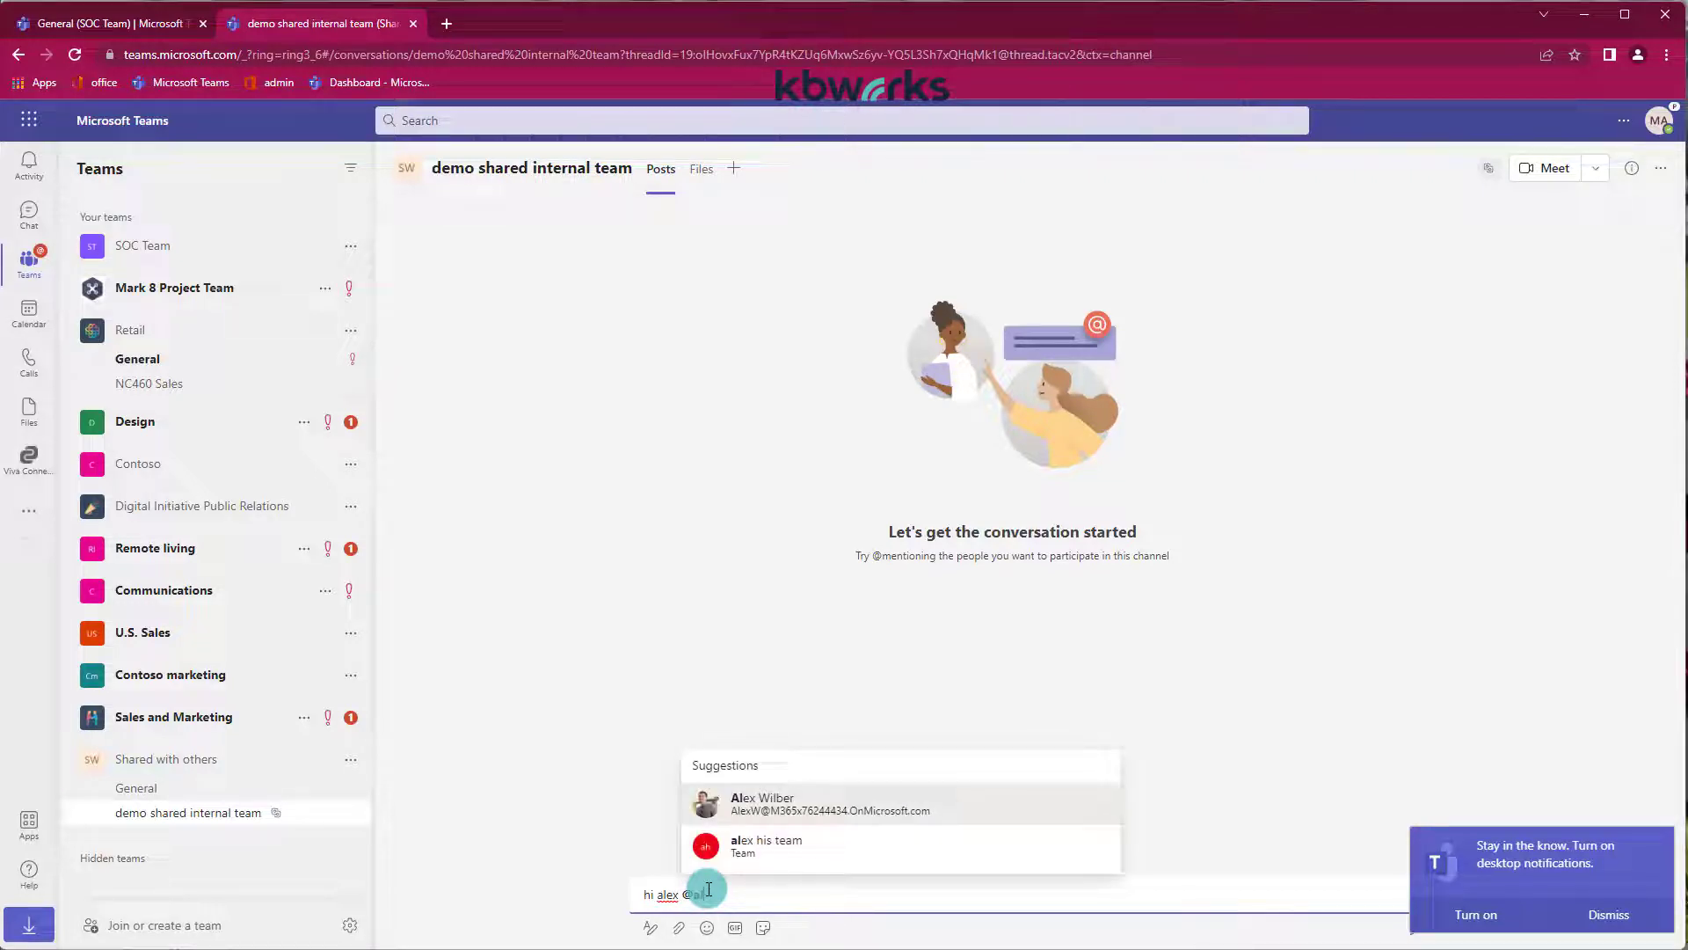
pyautogui.click(761, 857)
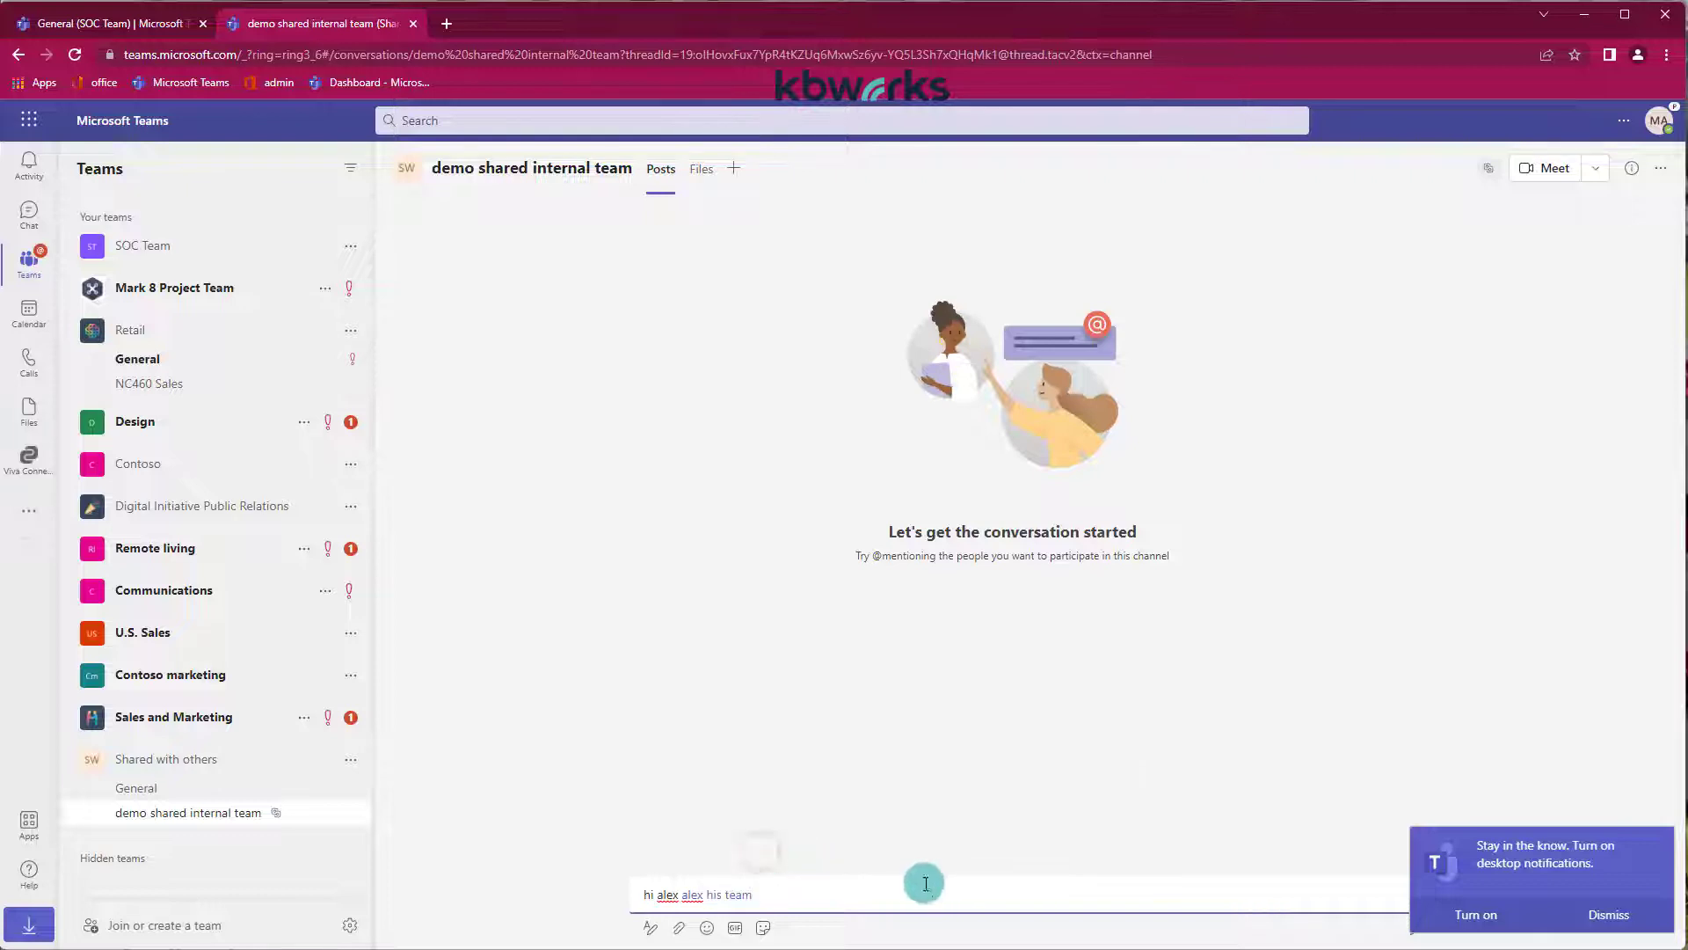
pyautogui.click(1593, 919)
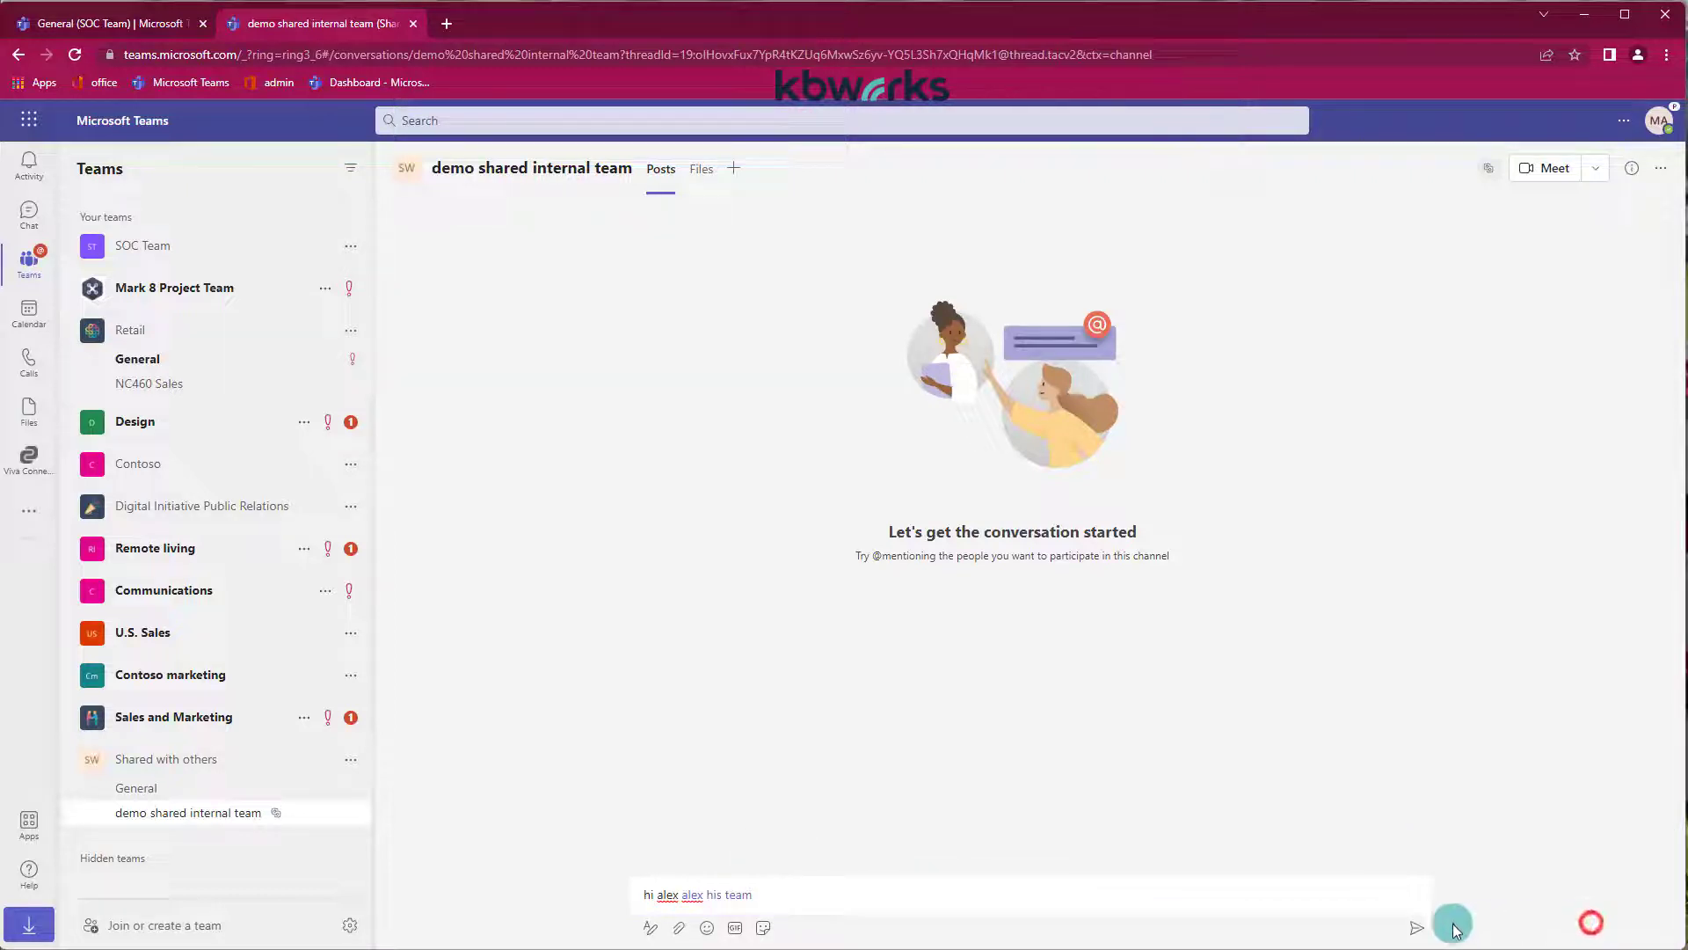
pyautogui.click(1413, 925)
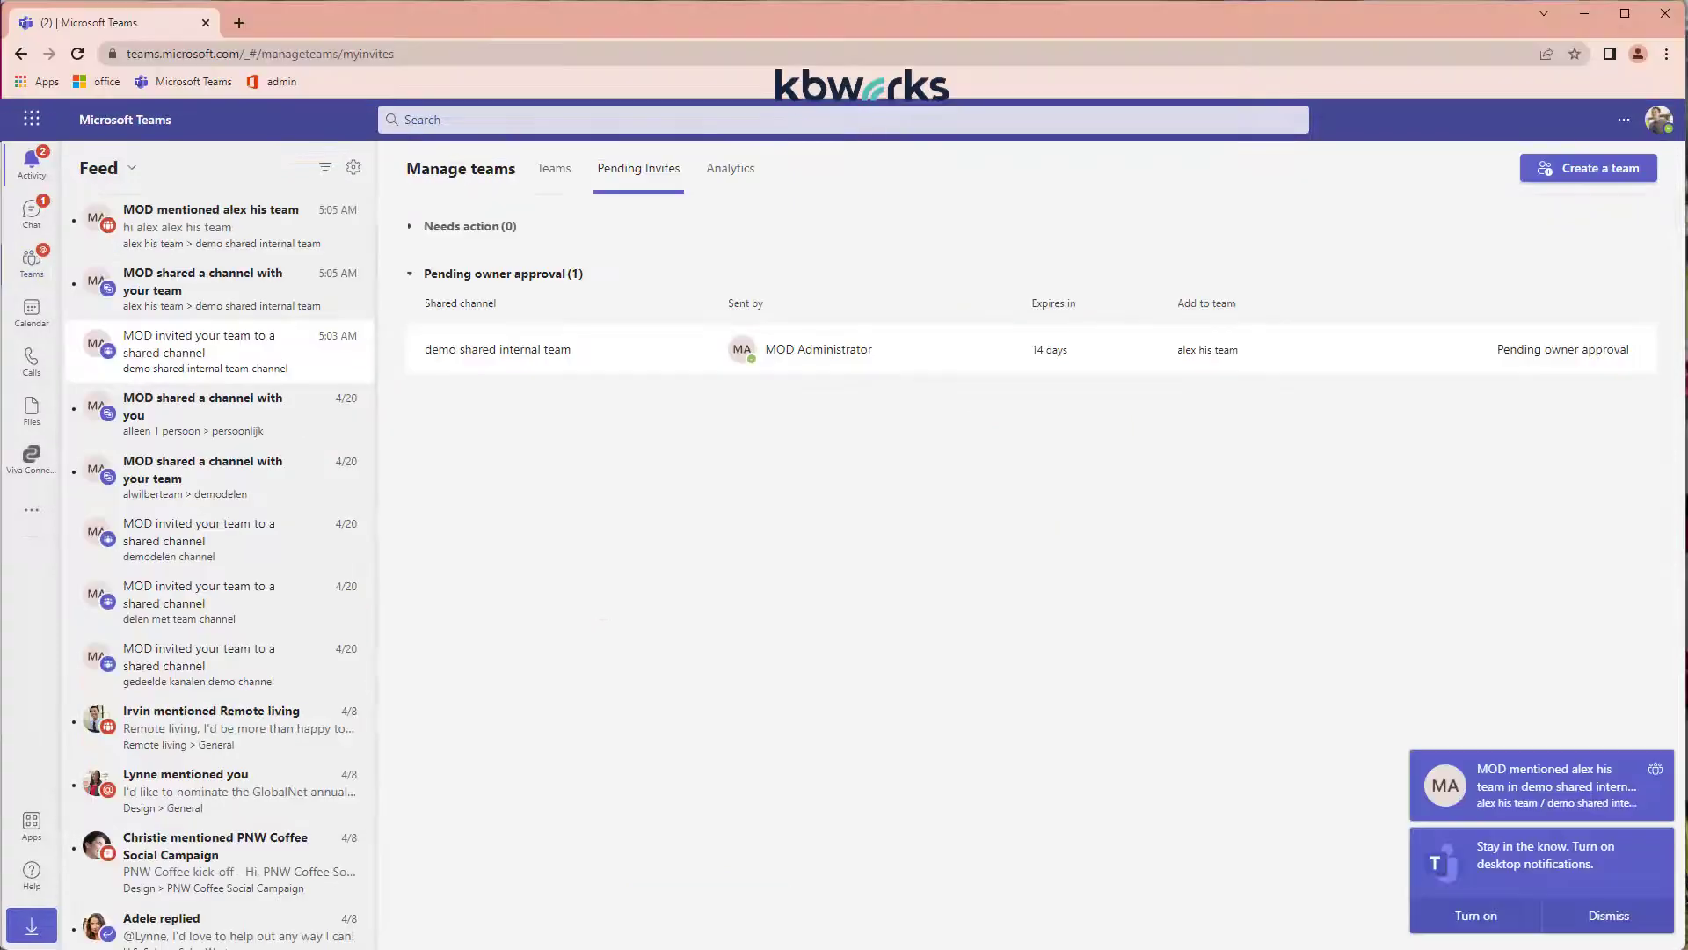
# Switch to the invited owner's session and open the "demo shared internal team" channel under the owner's team
pyautogui.click(34, 255)
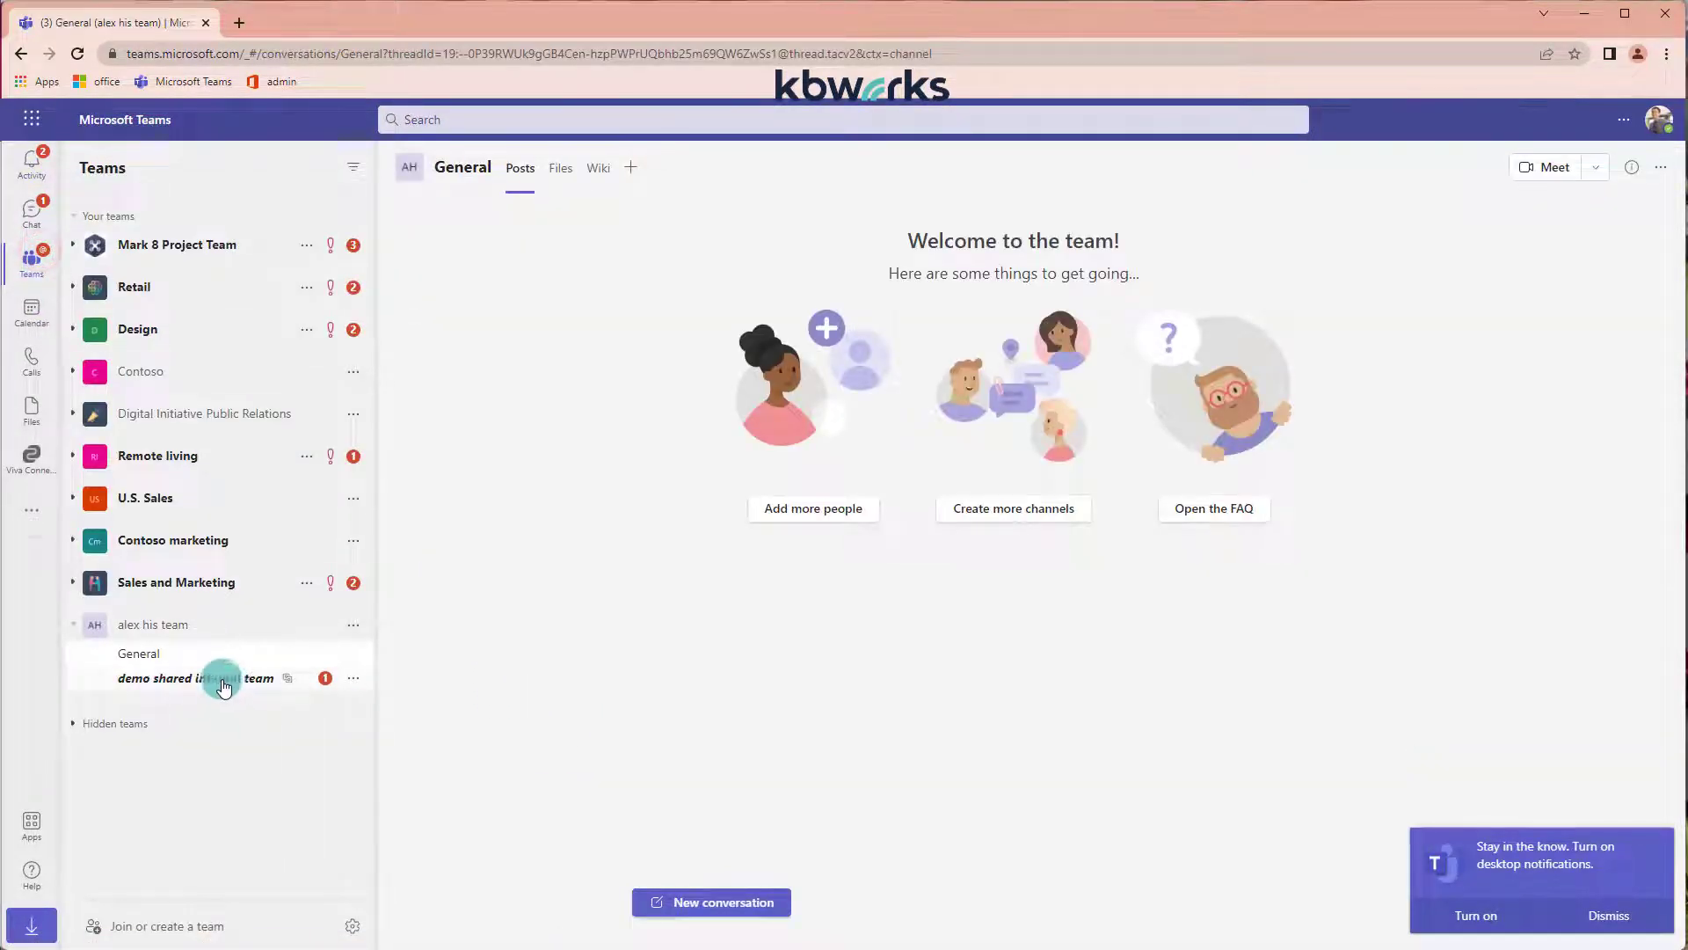
pyautogui.click(238, 674)
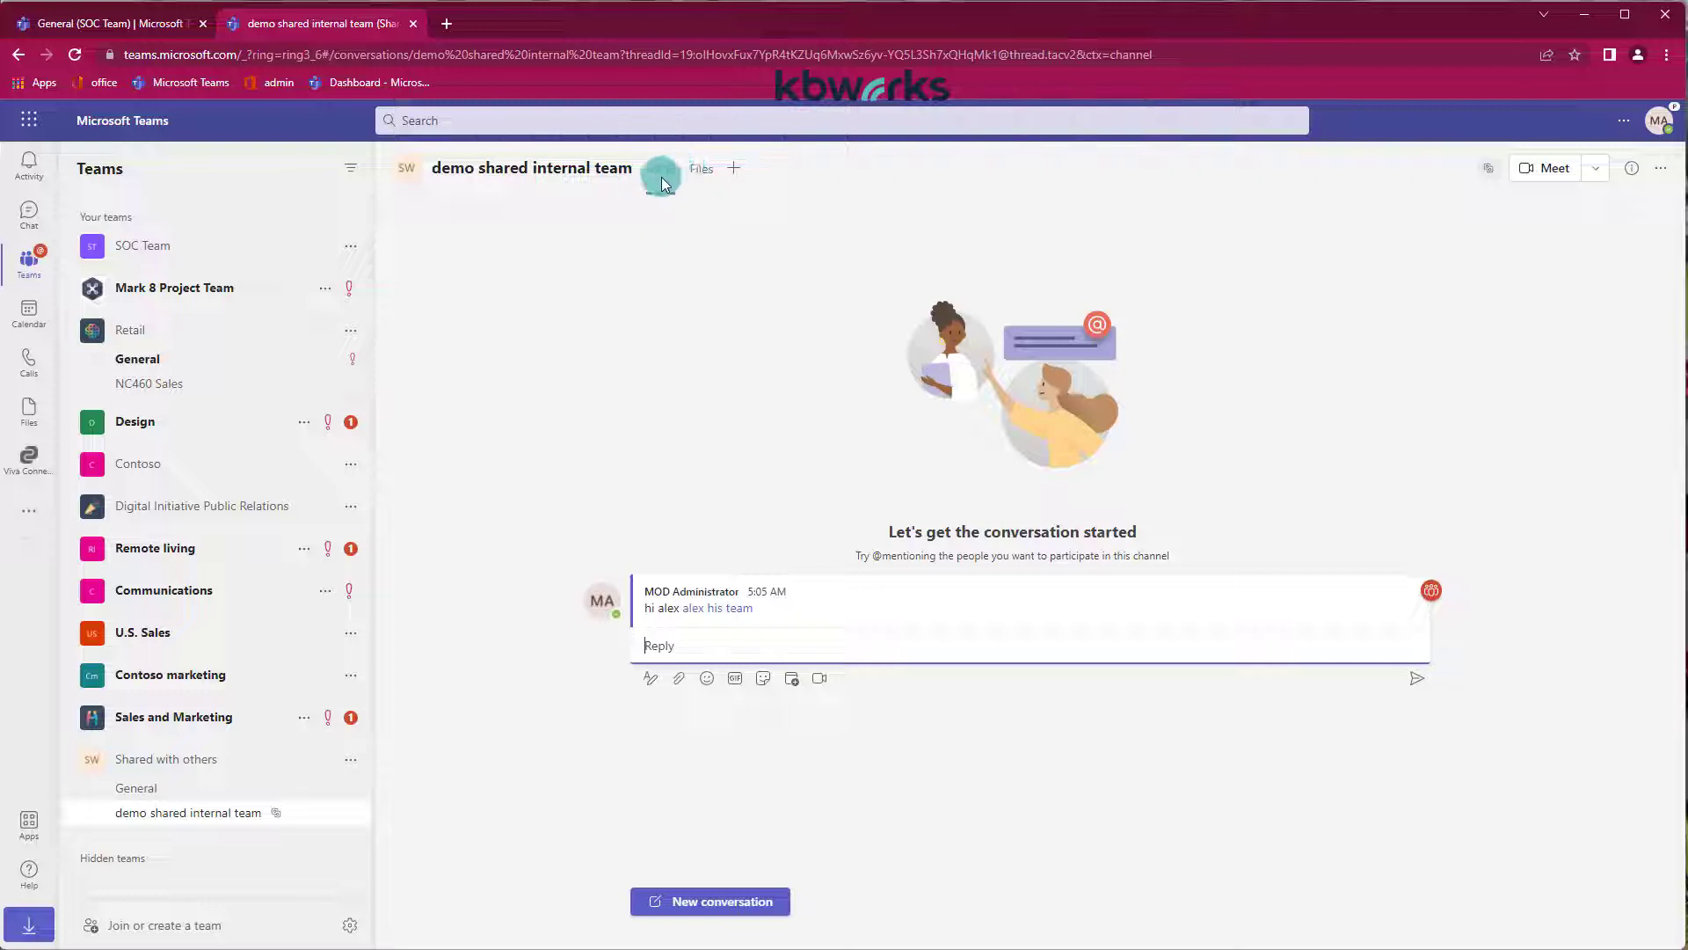
# In the administrator's session, examine the "demo shared internal team" channel's files area and the apps available as additional tabs
pyautogui.click(699, 169)
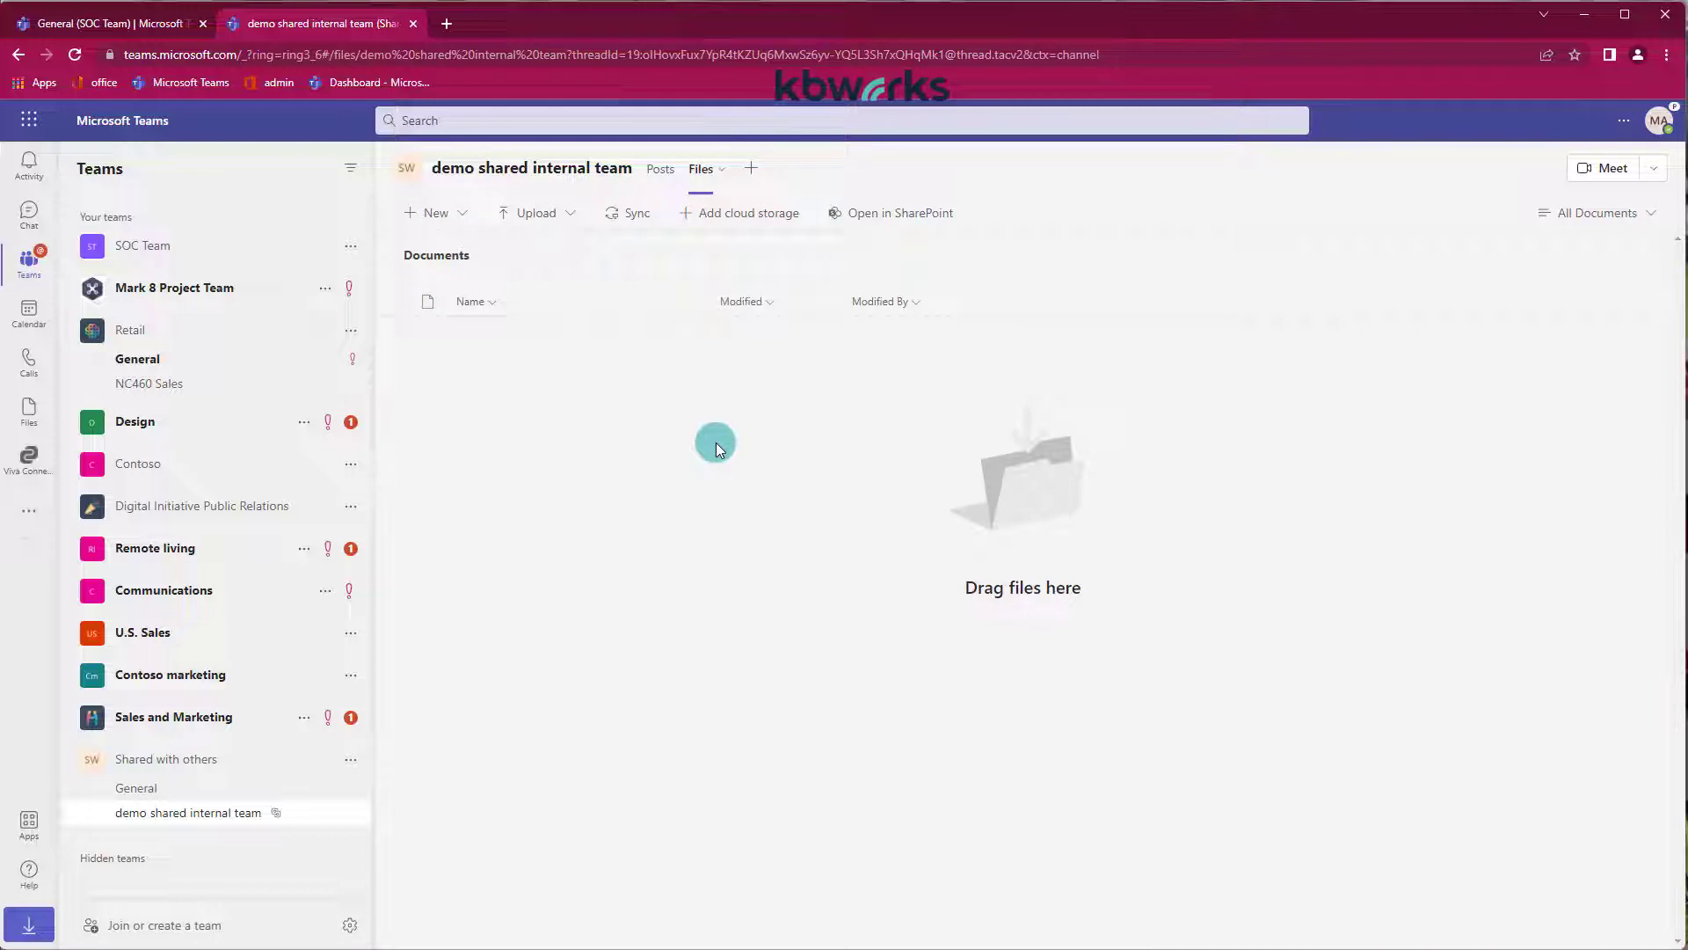
pyautogui.click(751, 168)
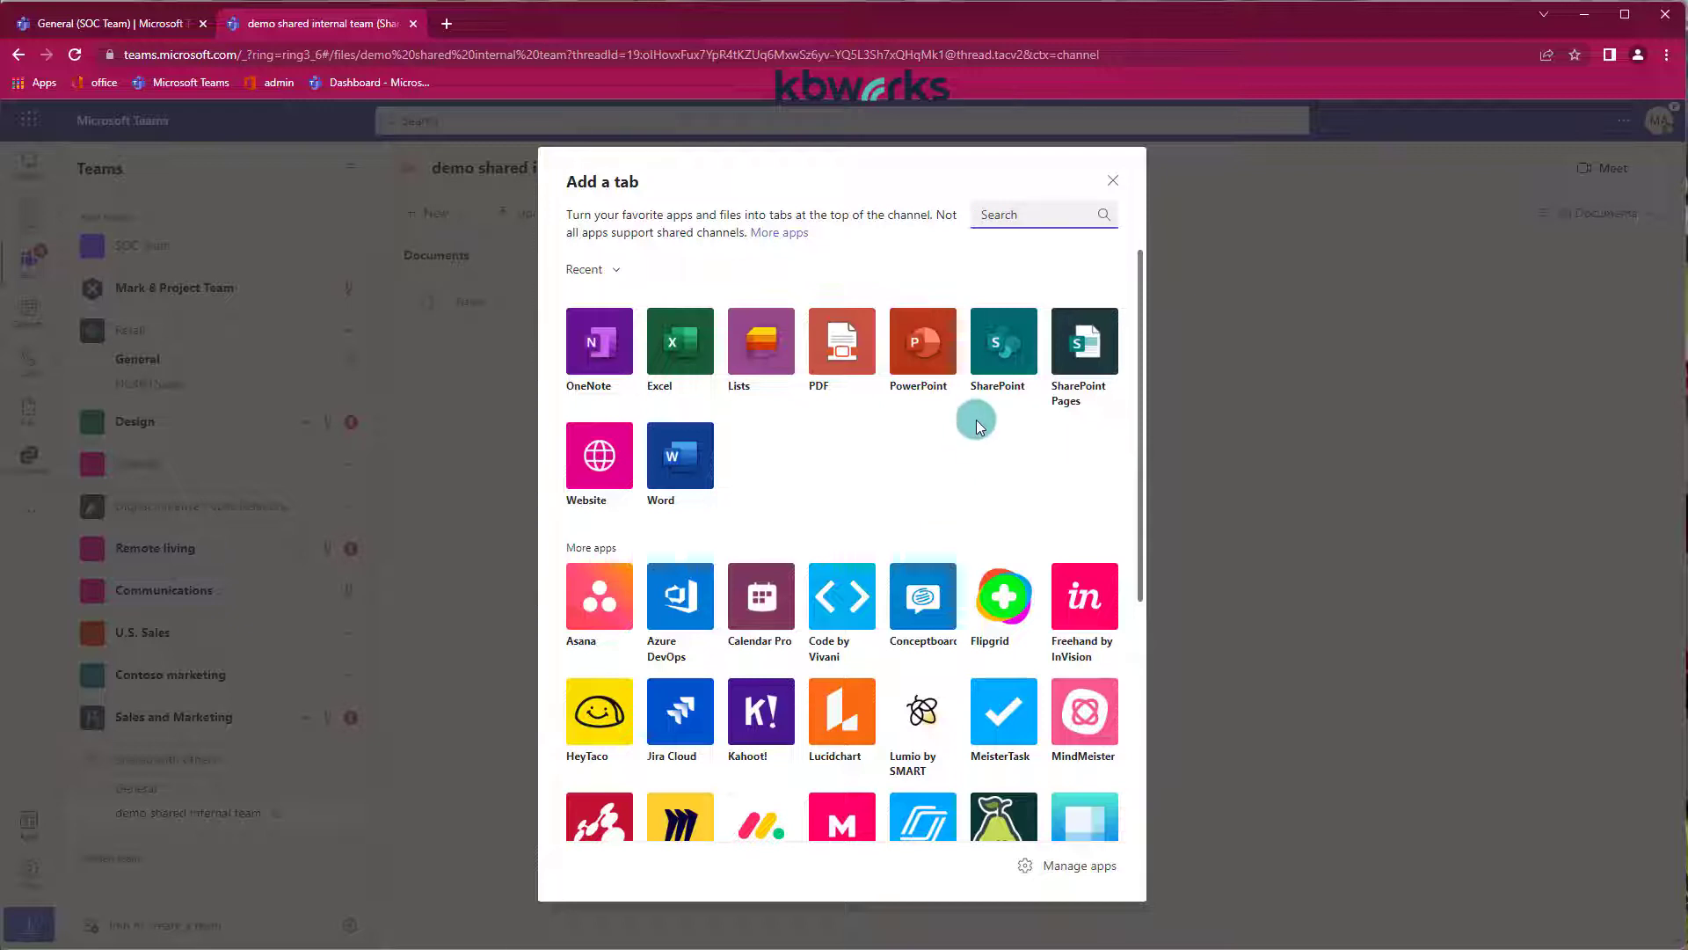
pyautogui.click(1113, 180)
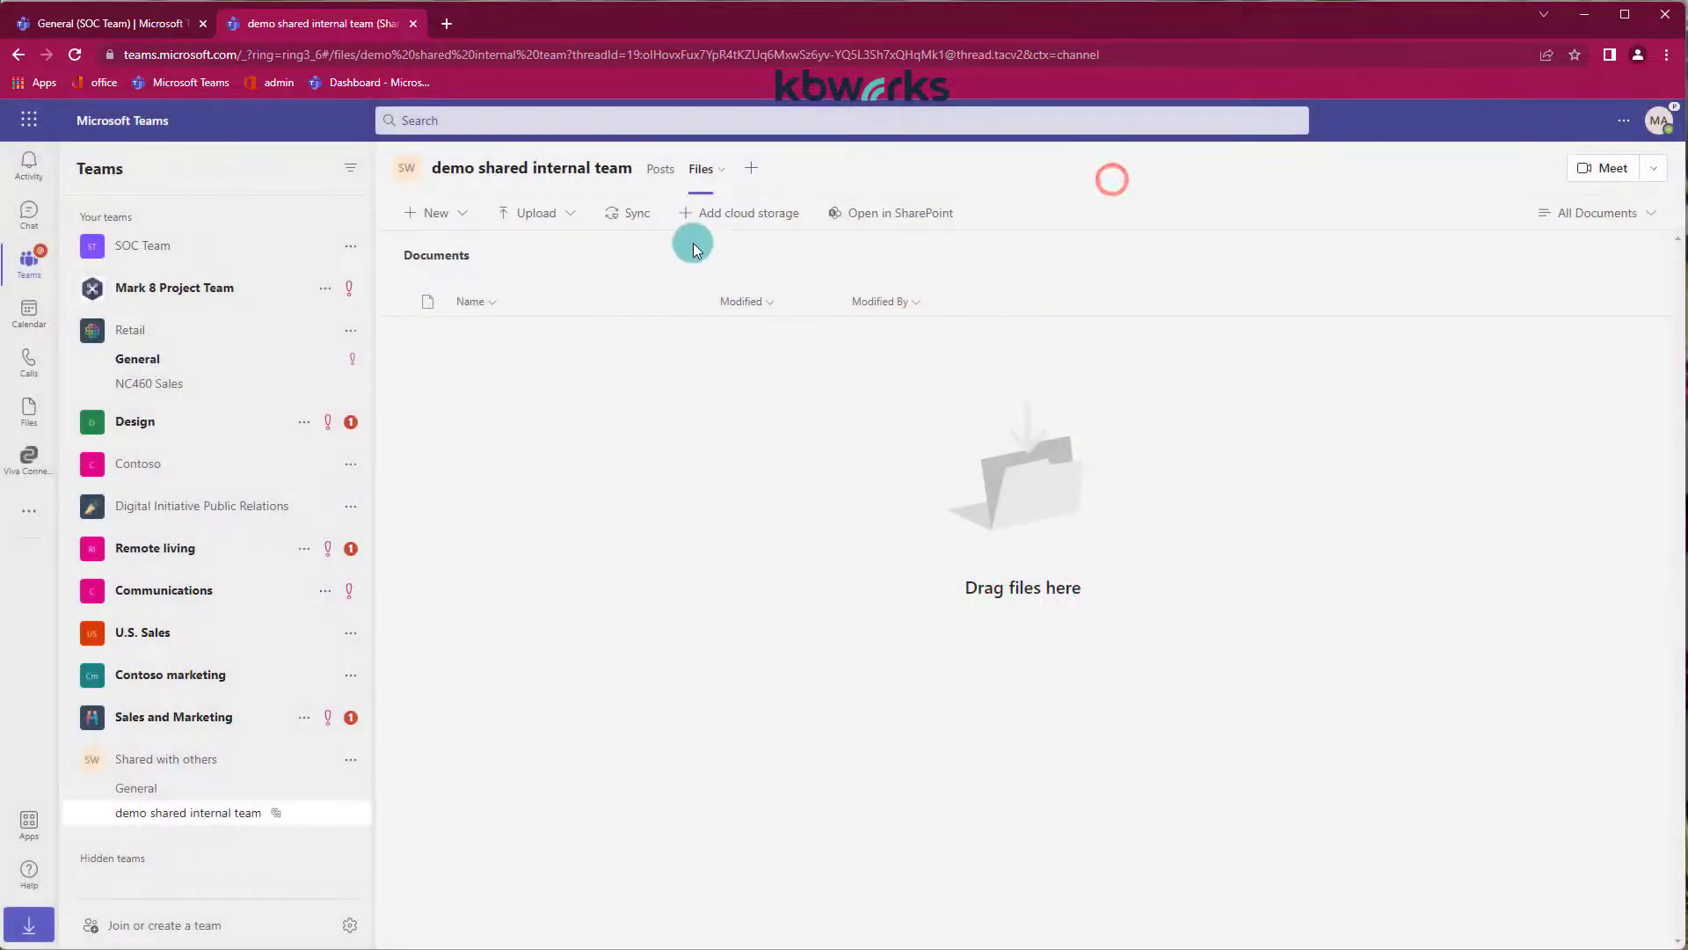
# Return to the channel's posts and examine the new conversation box, meeting options and channel information
pyautogui.click(660, 168)
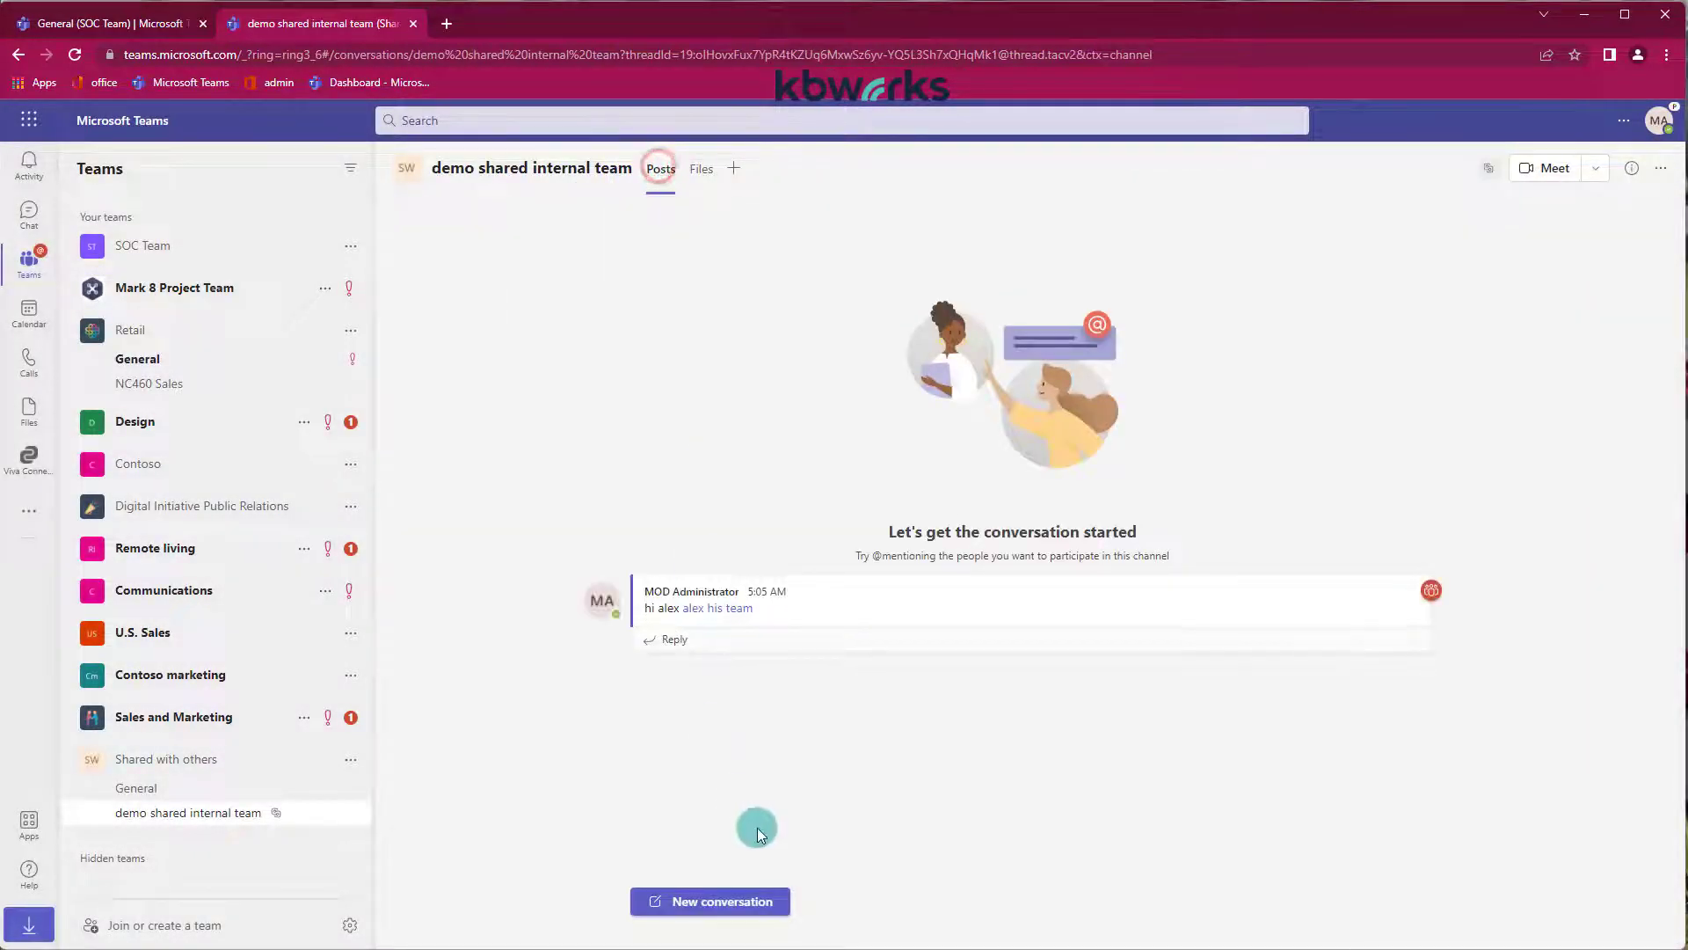
pyautogui.click(721, 901)
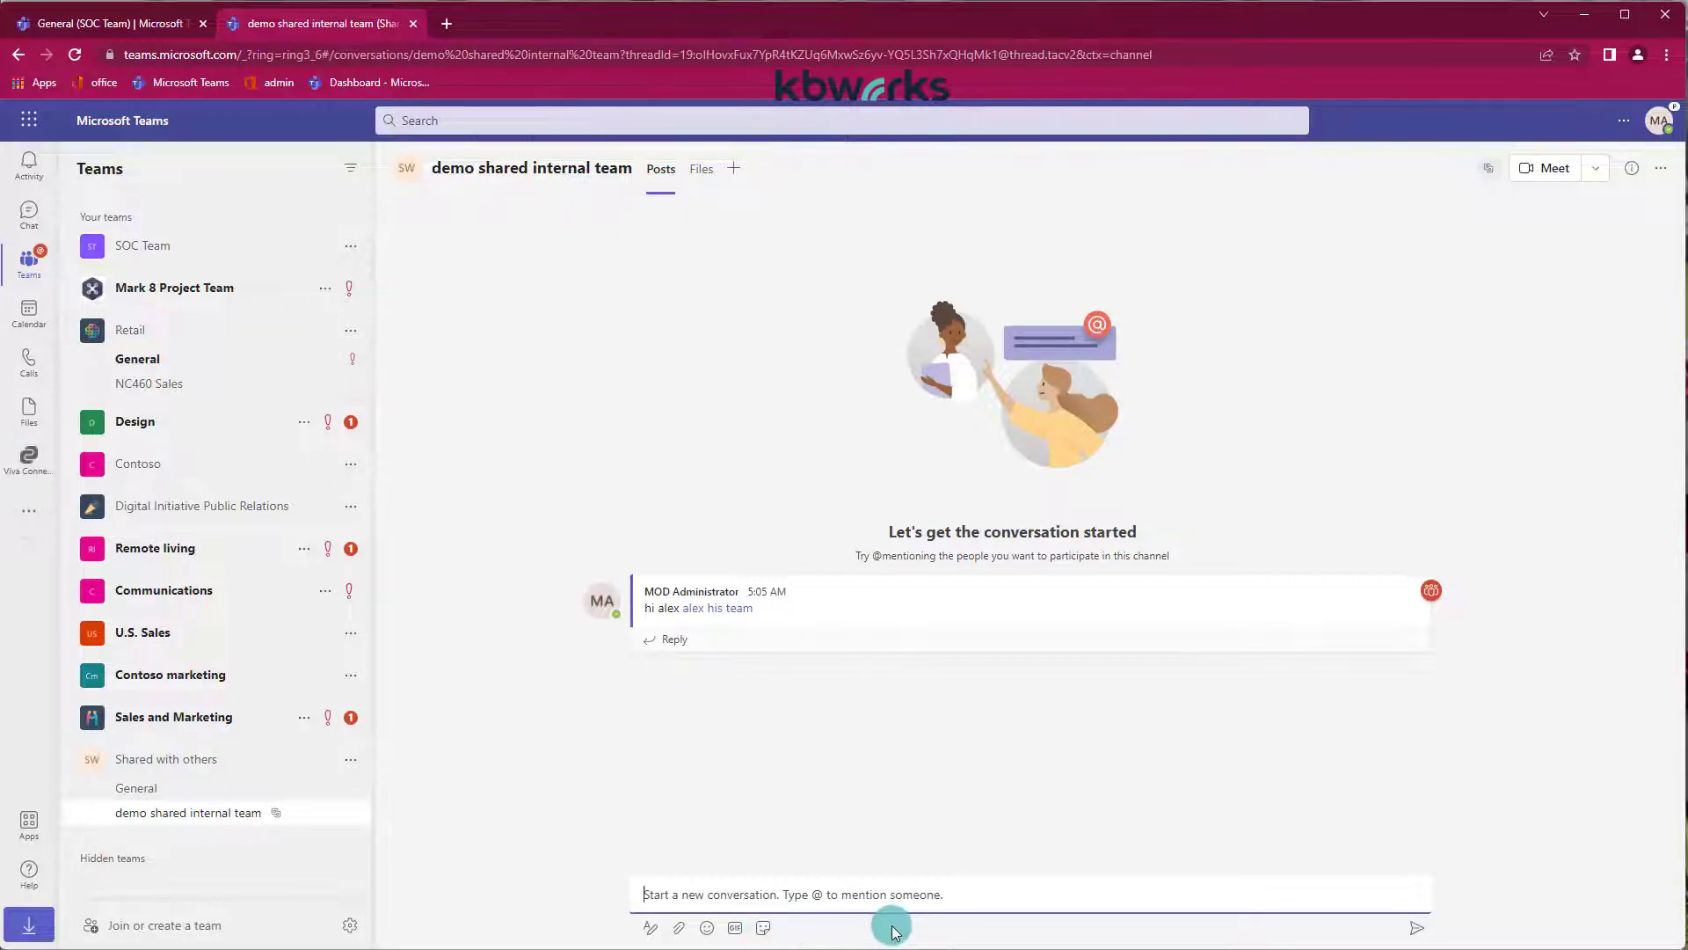
pyautogui.click(1596, 170)
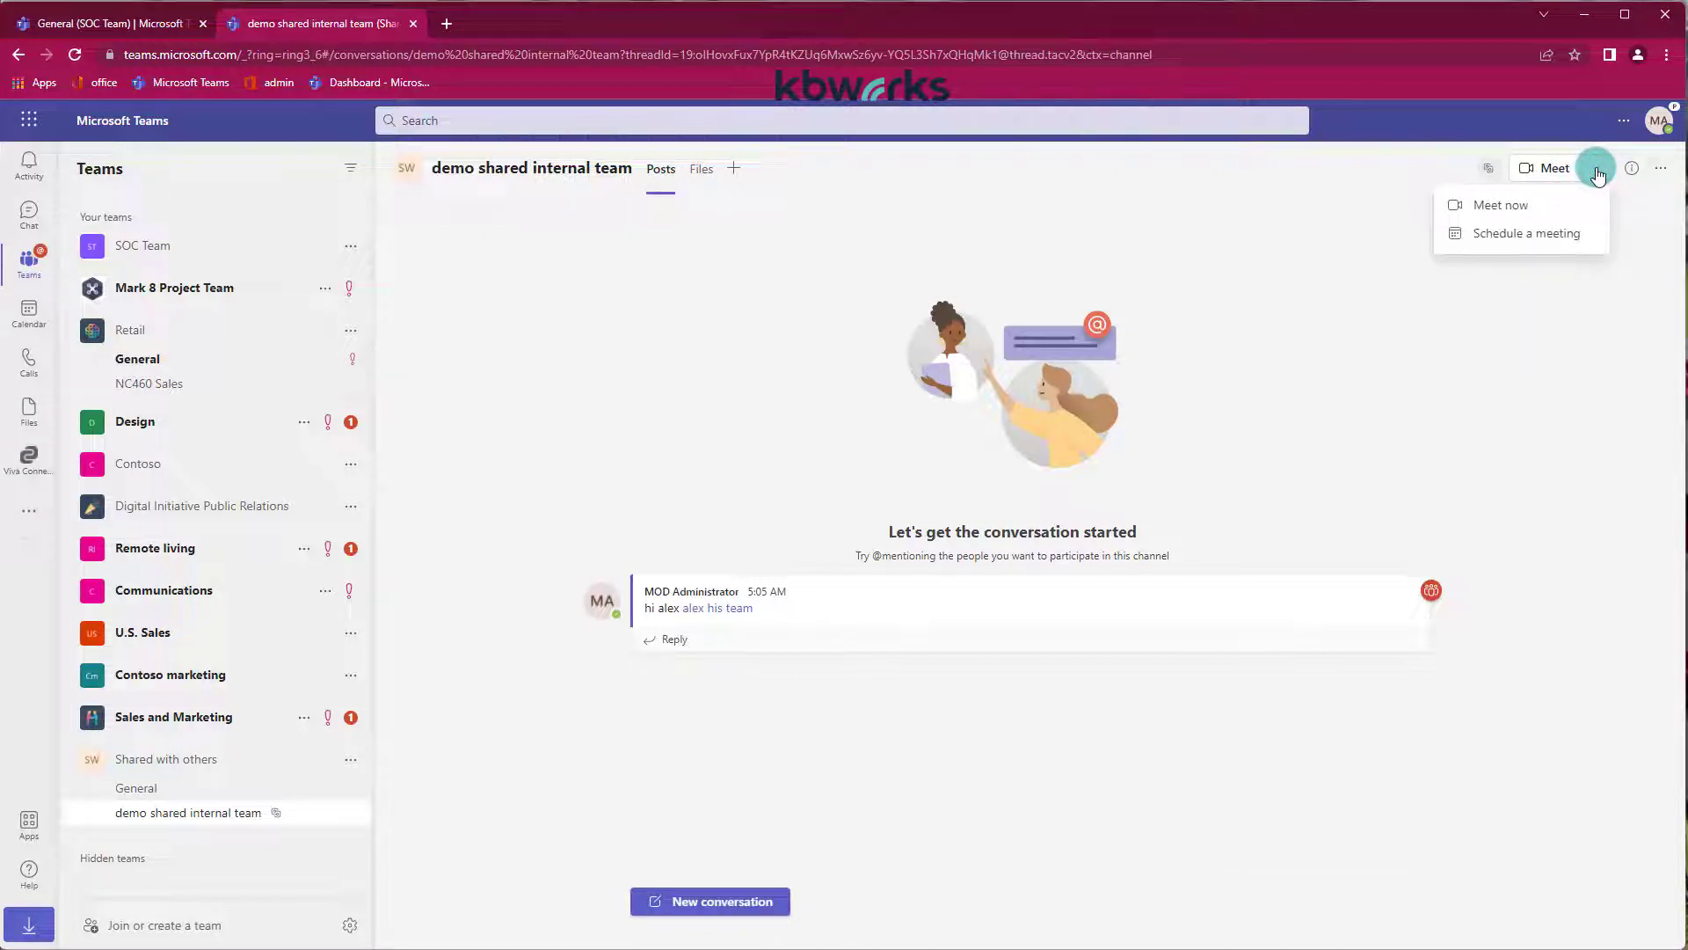
pyautogui.click(1598, 173)
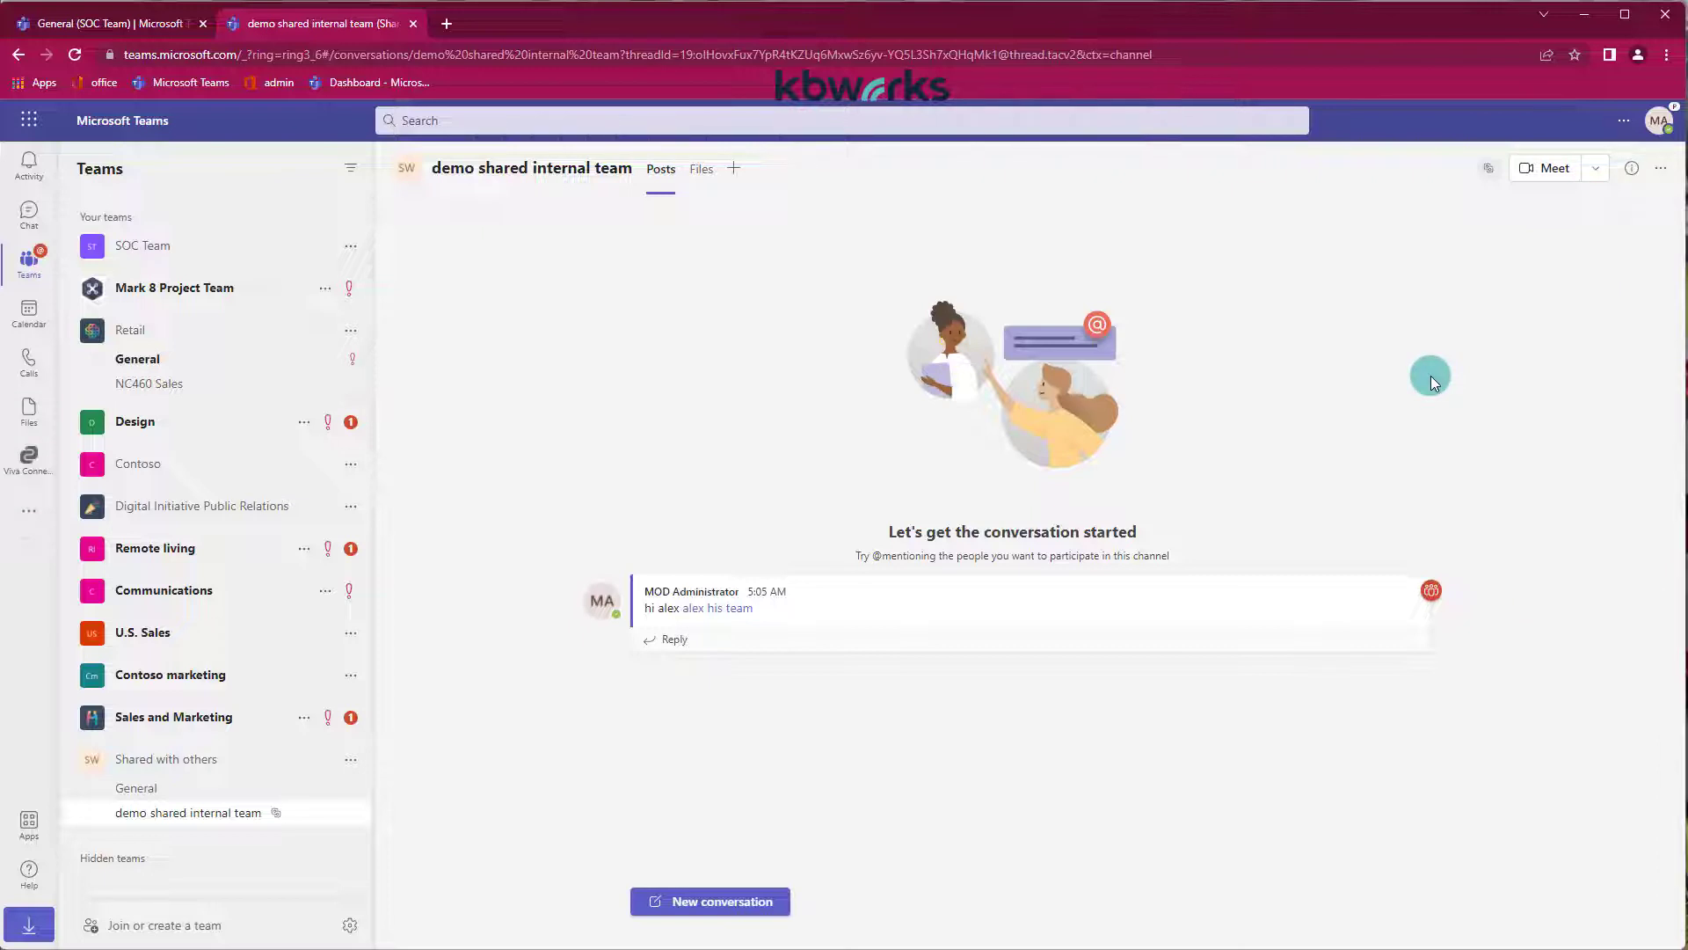
pyautogui.click(1633, 171)
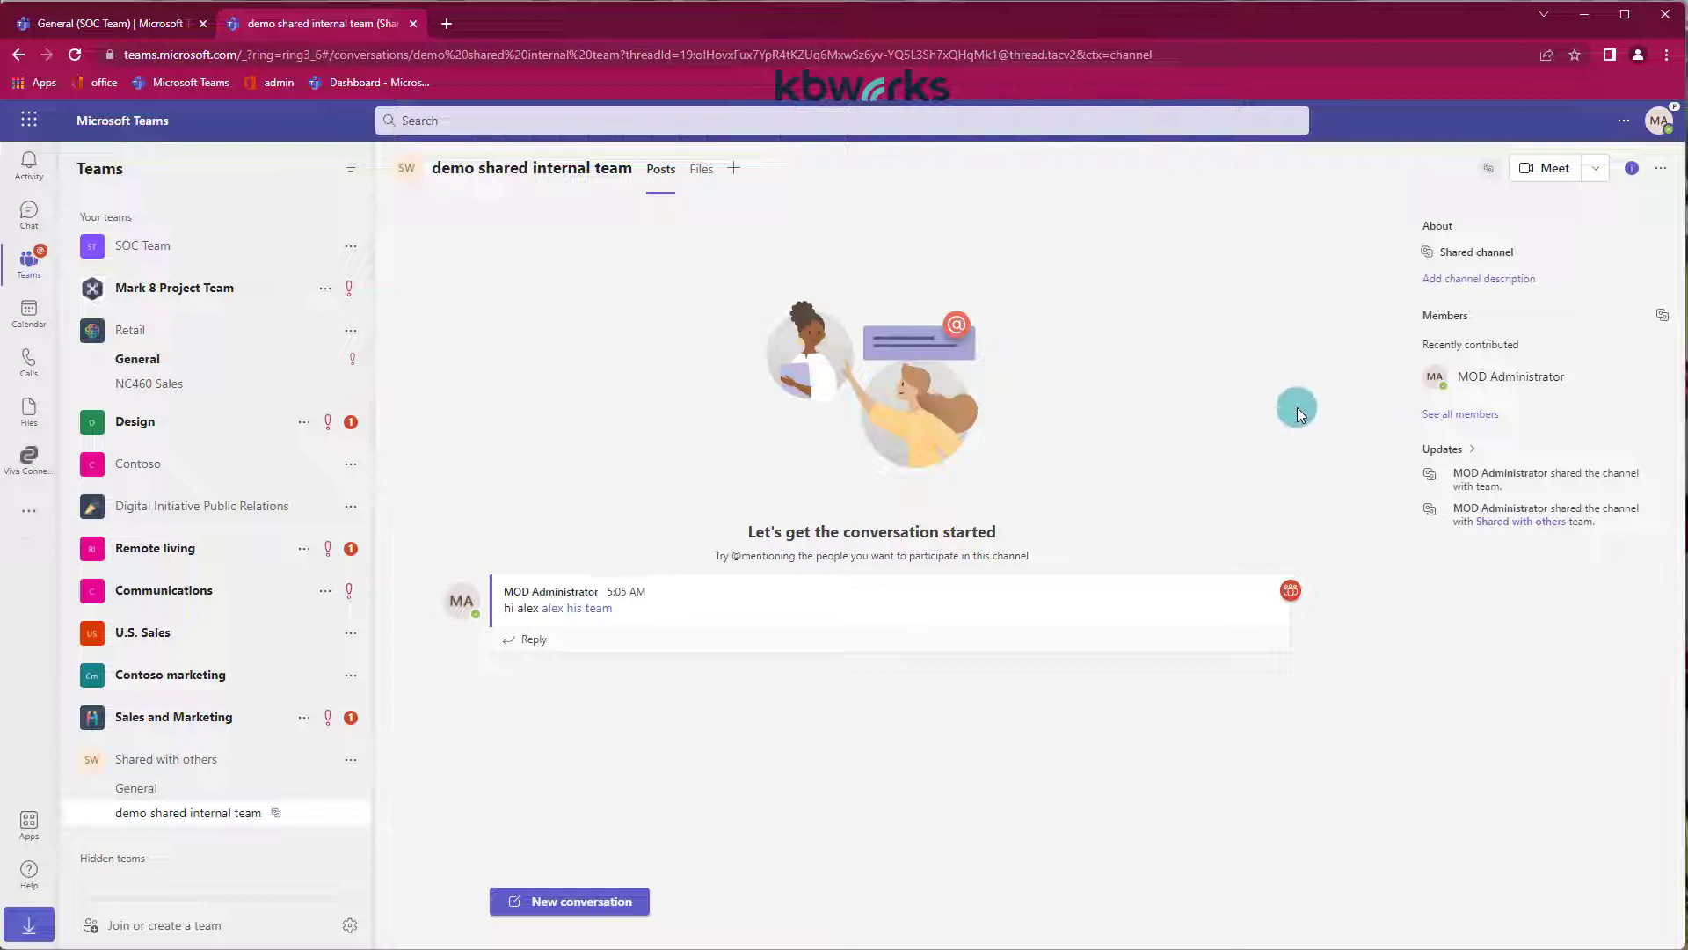
# Share the "demo shared internal team" channel with the owned Mark 8 Project Team and open it under that team
pyautogui.click(354, 812)
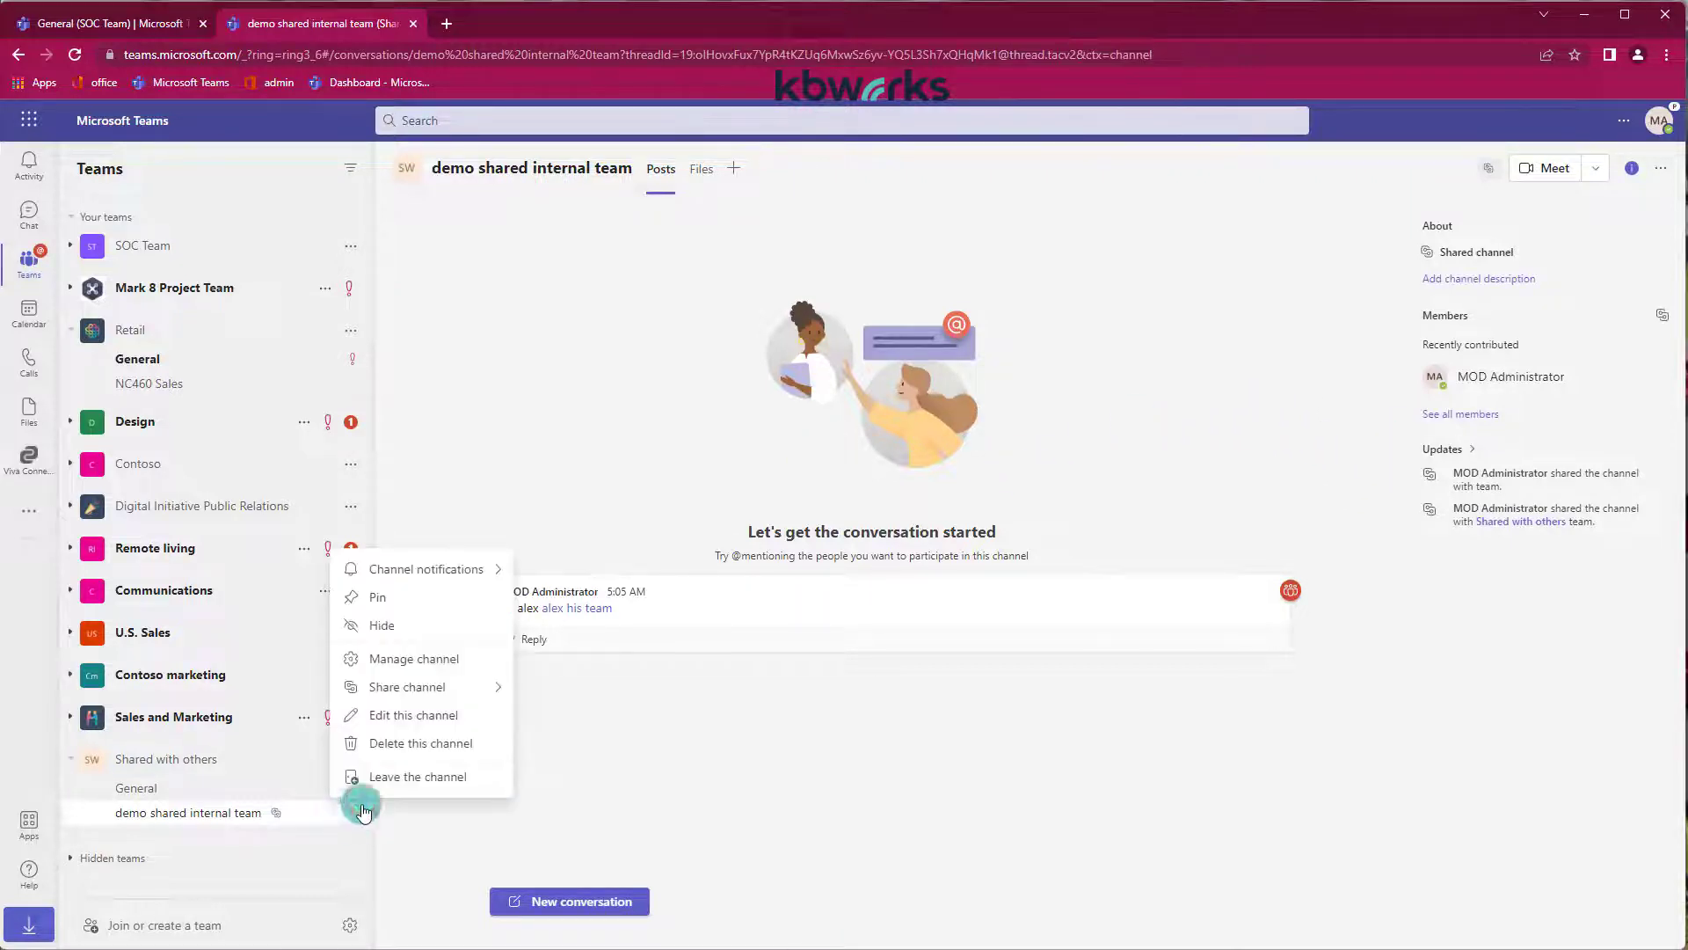
pyautogui.moveTo(410, 689)
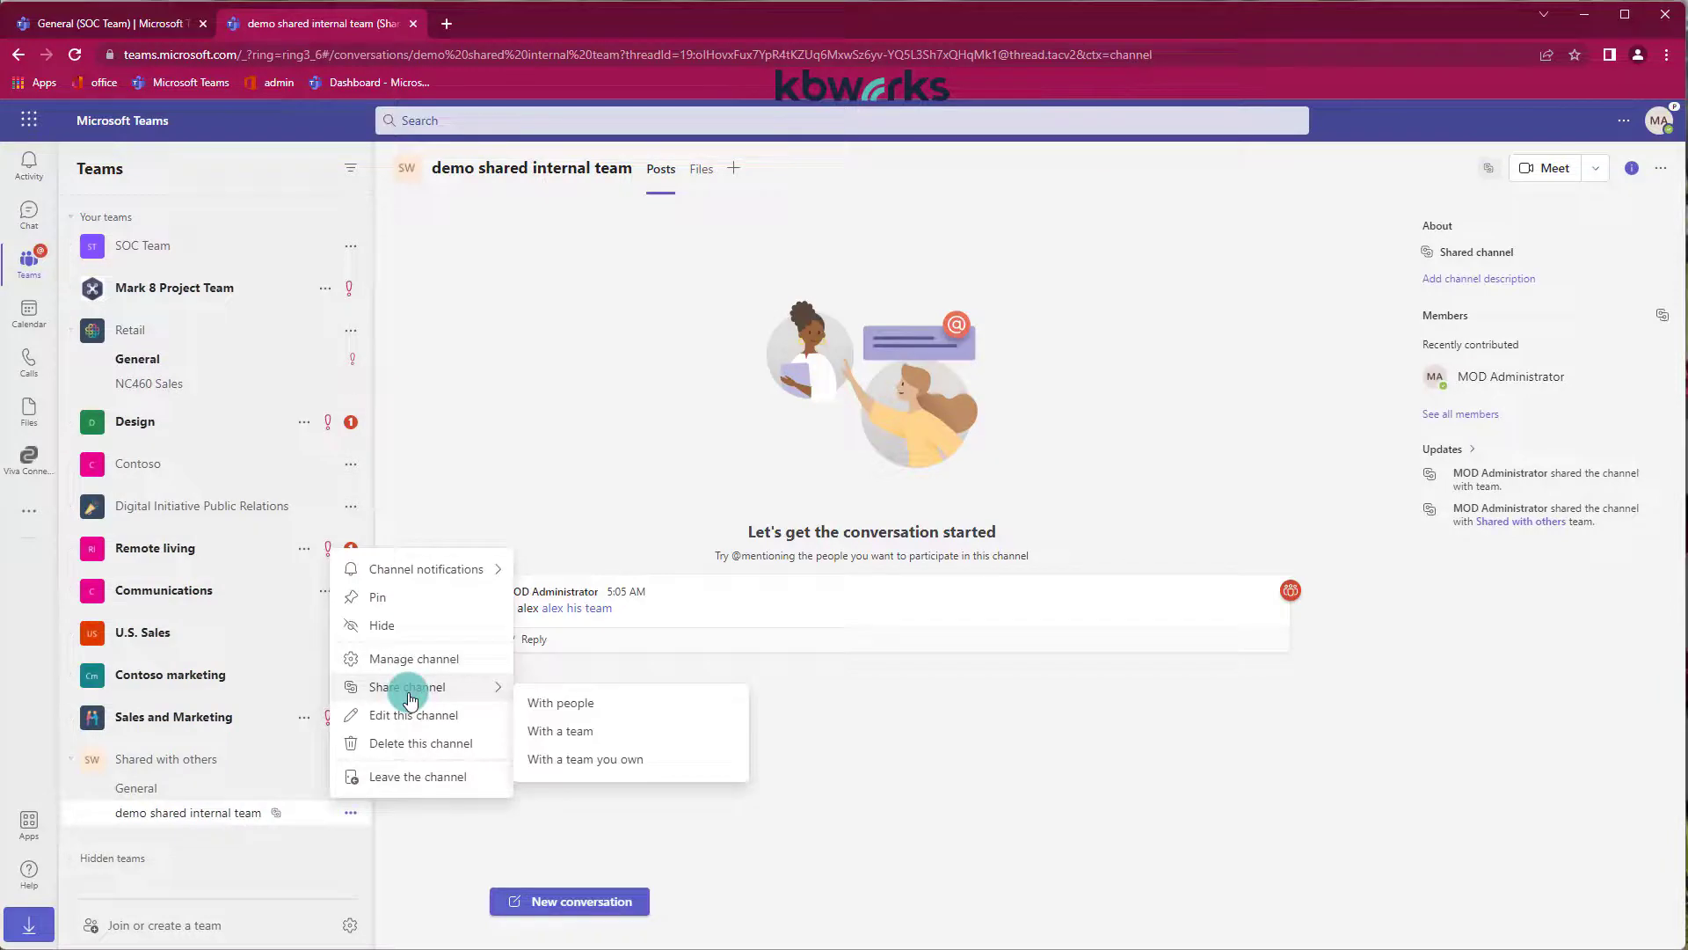
pyautogui.click(586, 765)
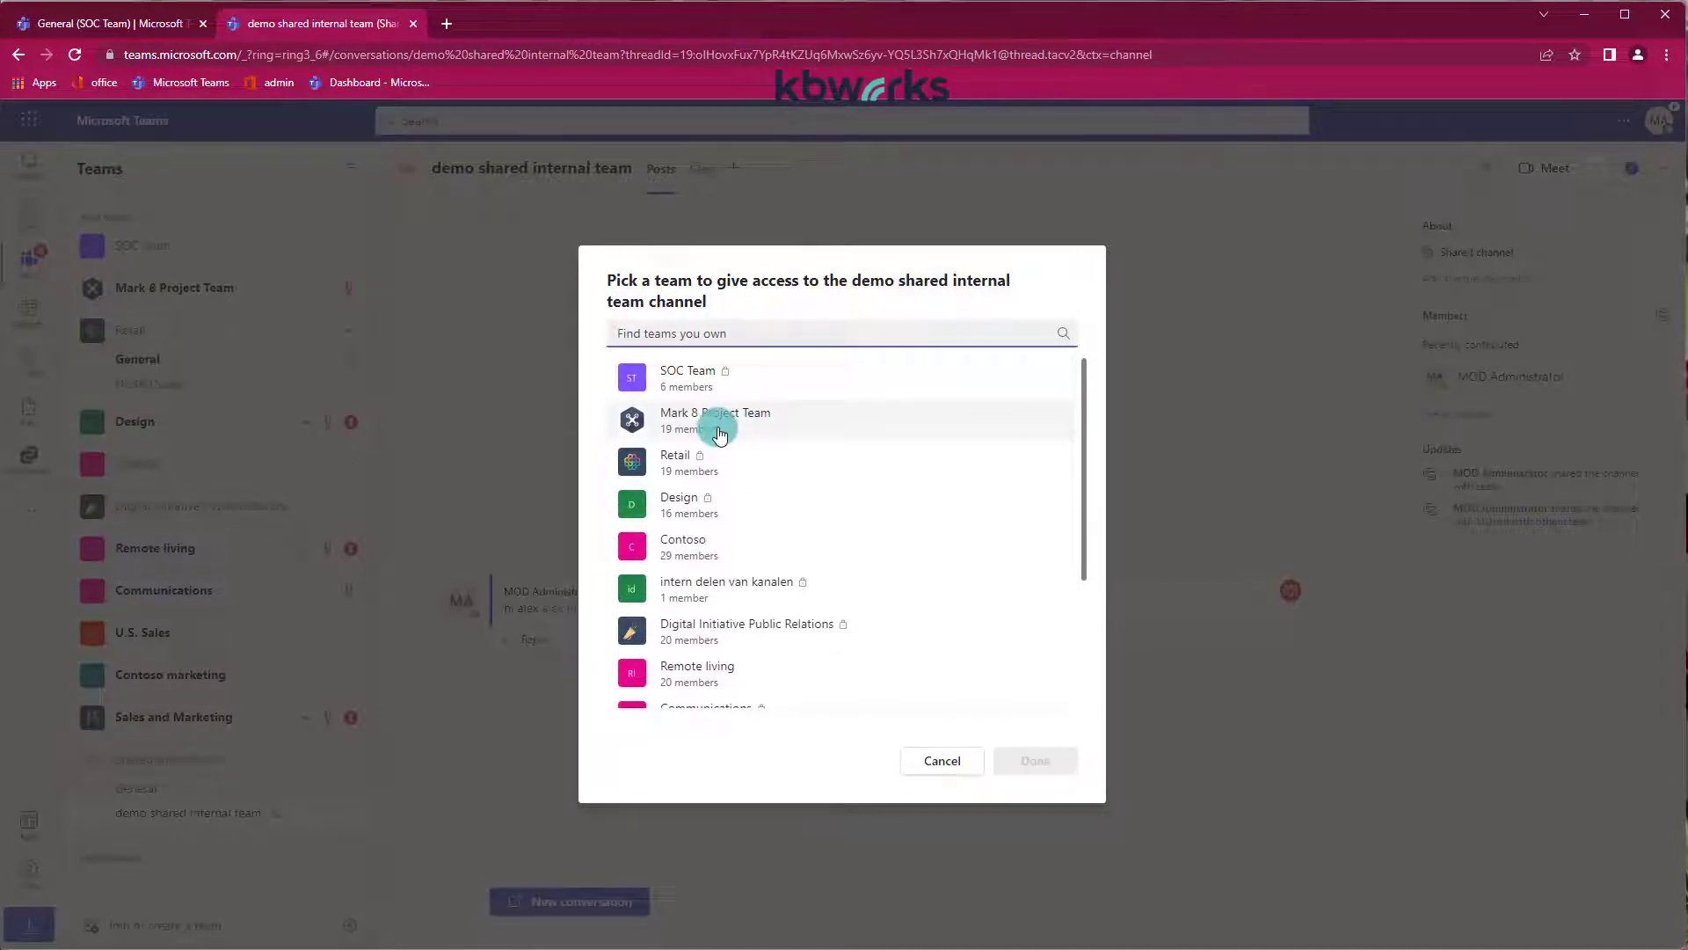
pyautogui.click(717, 429)
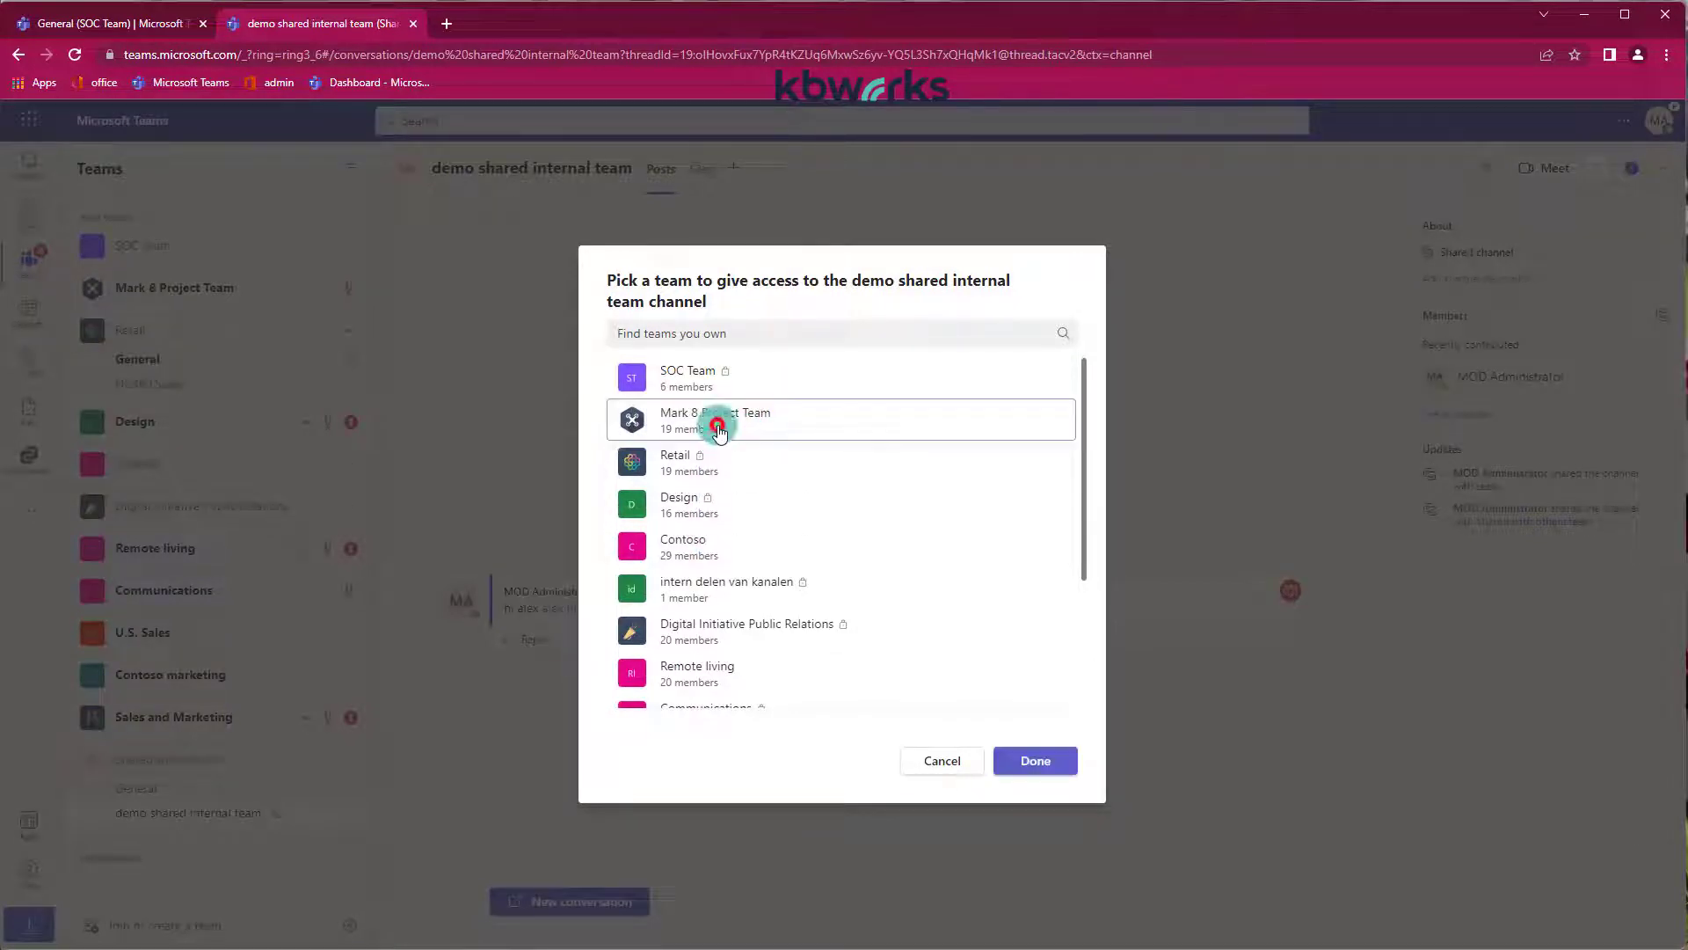
pyautogui.click(1040, 761)
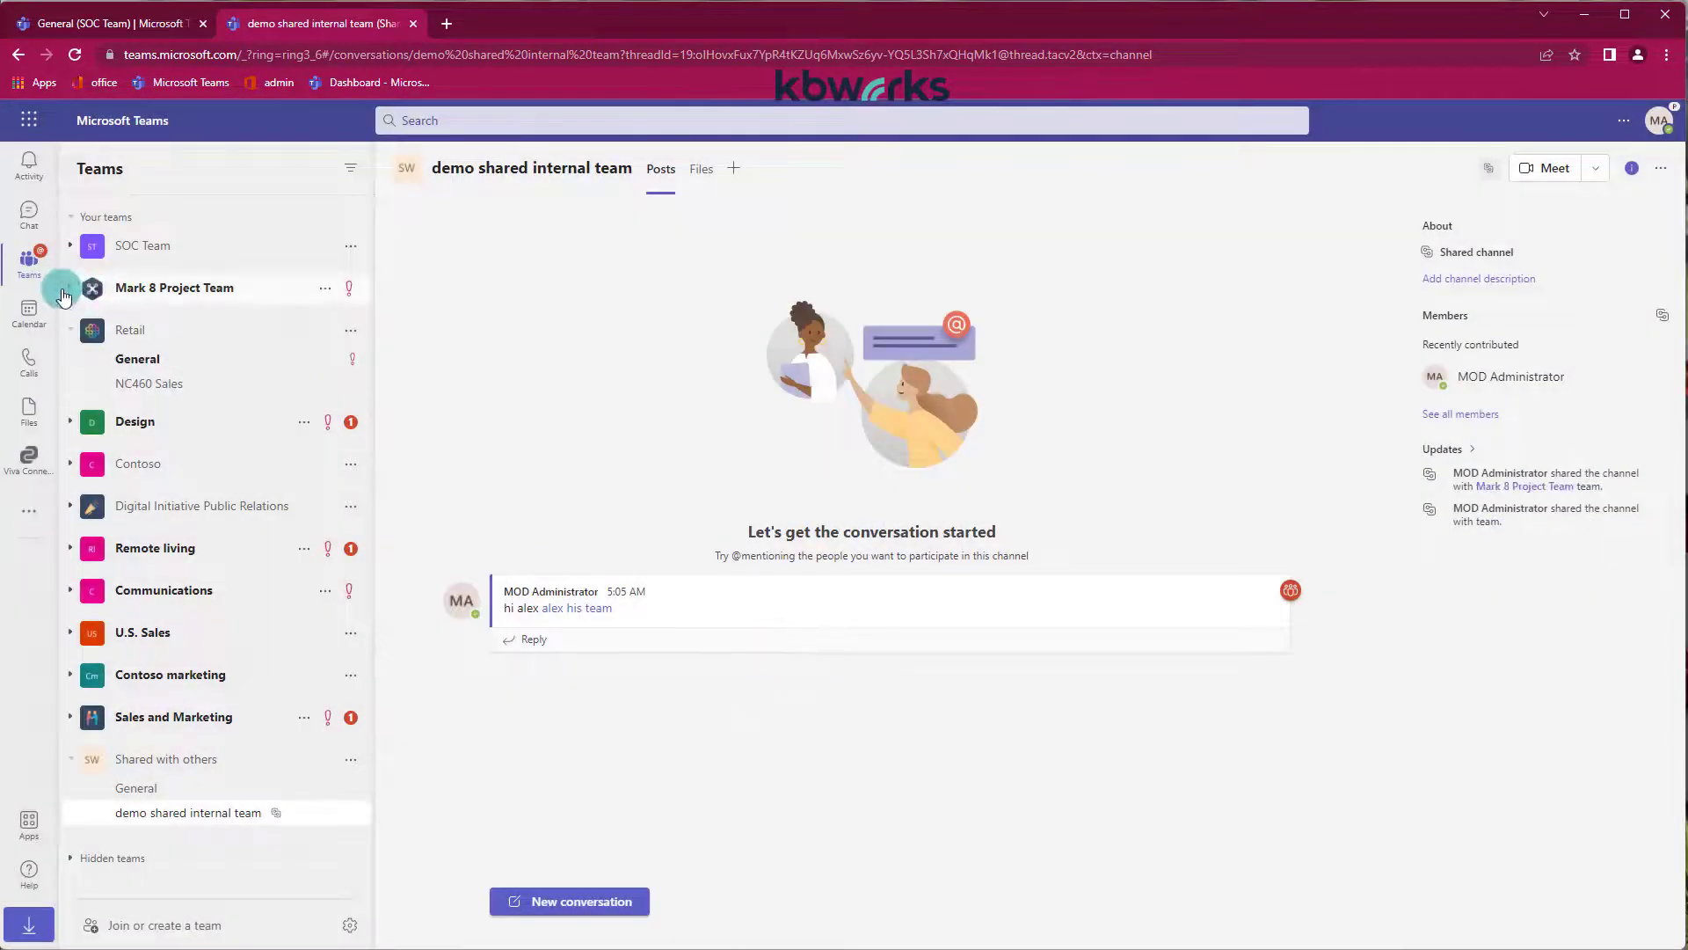
pyautogui.click(65, 290)
pyautogui.click(186, 345)
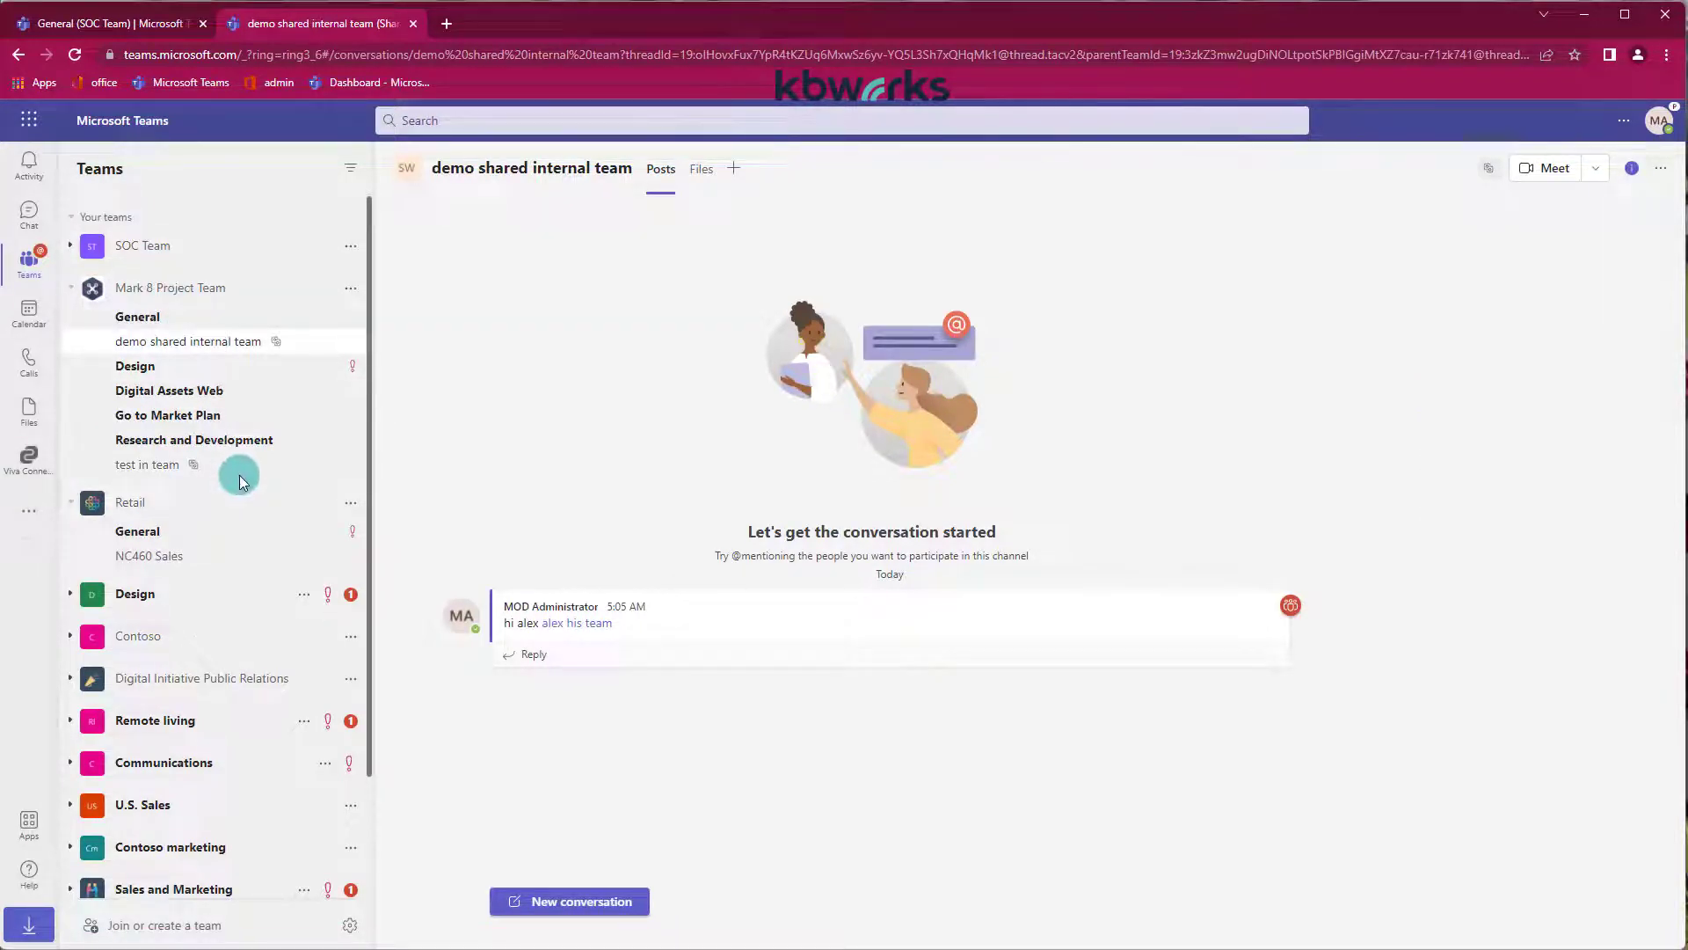
# Create a channel named "personal internal" with Shared privacy in the "Shared with others" team, without adding people during creation
pyautogui.scroll(-3, 237, 479)
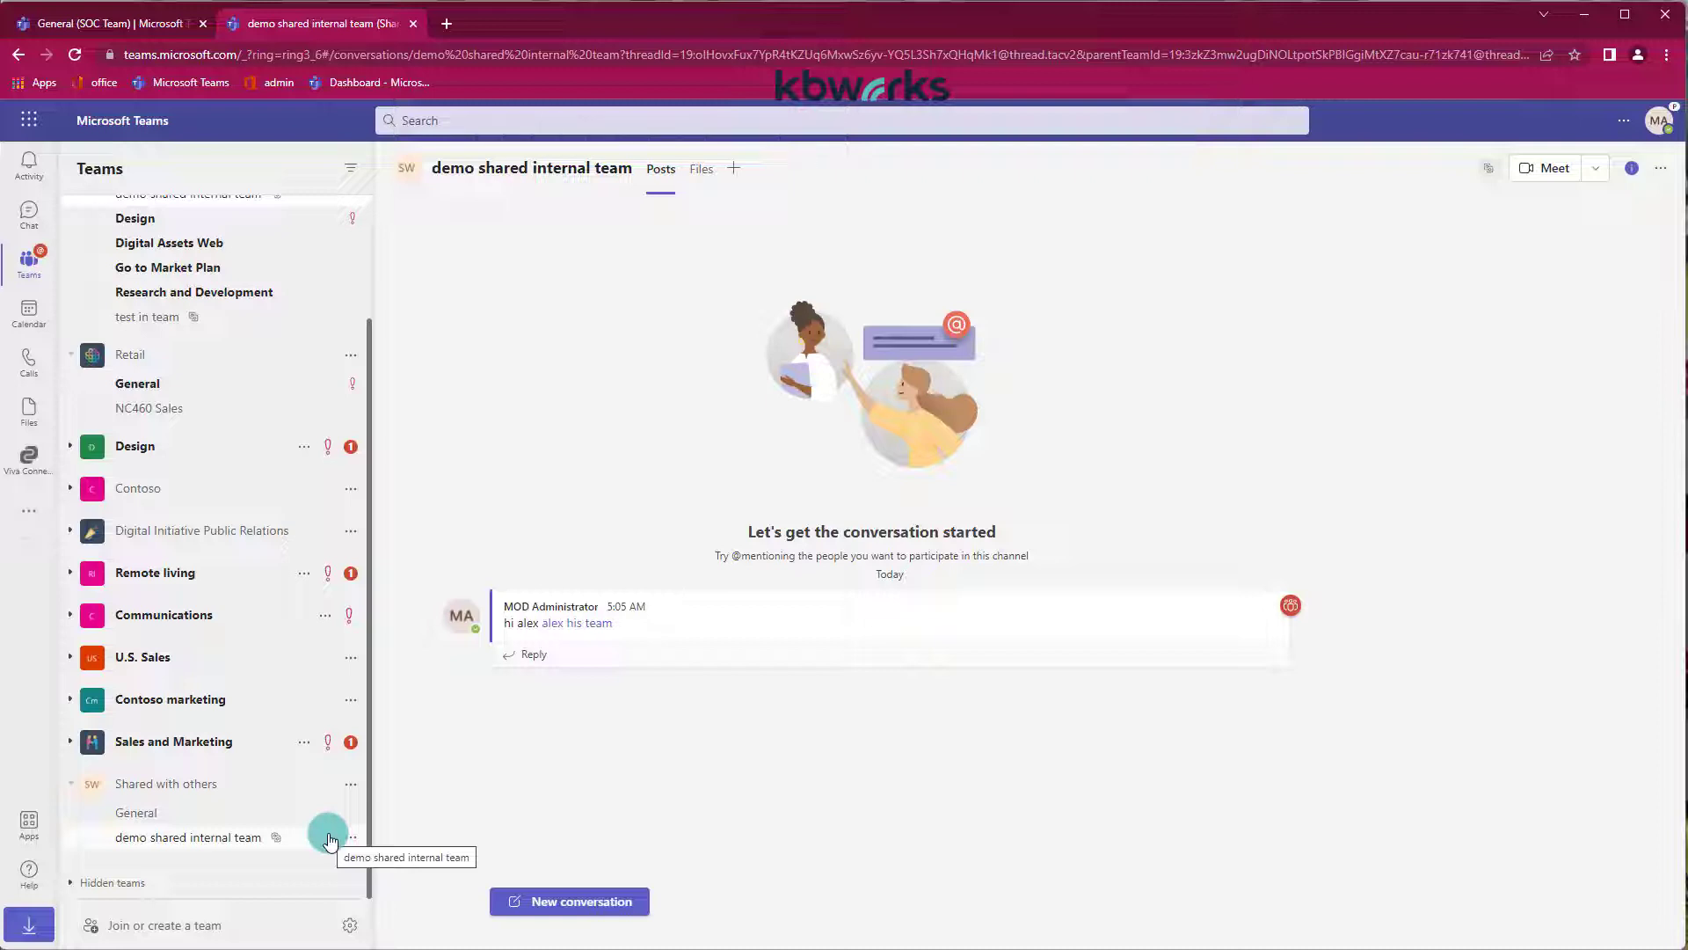
pyautogui.click(349, 791)
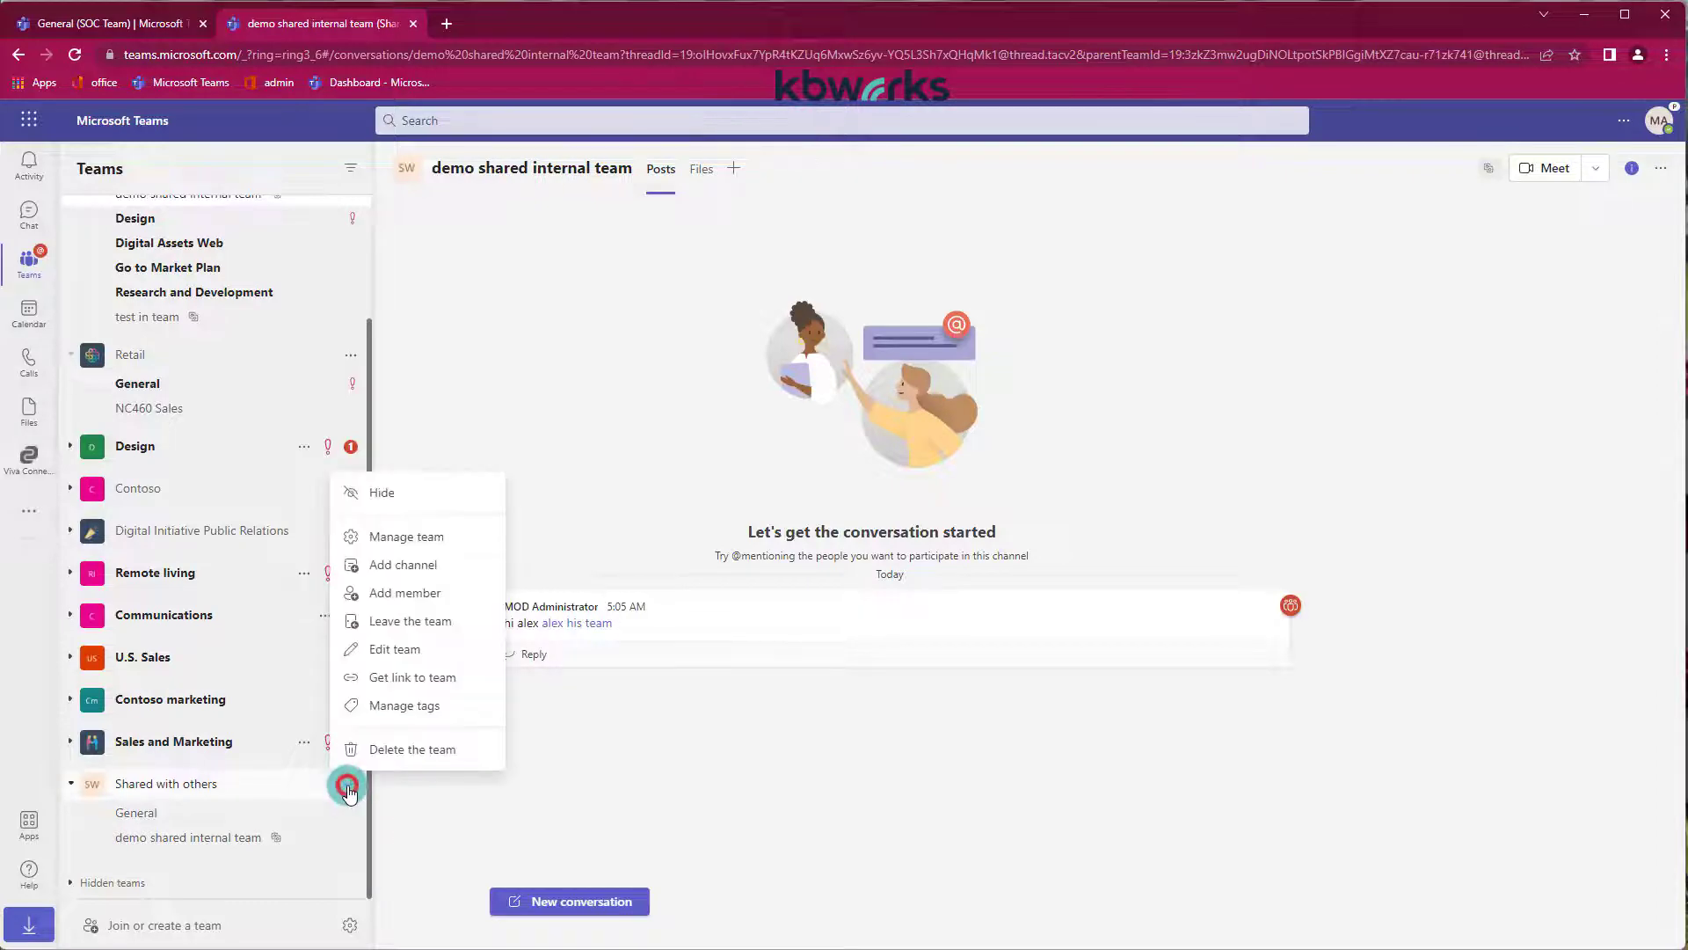
pyautogui.click(385, 573)
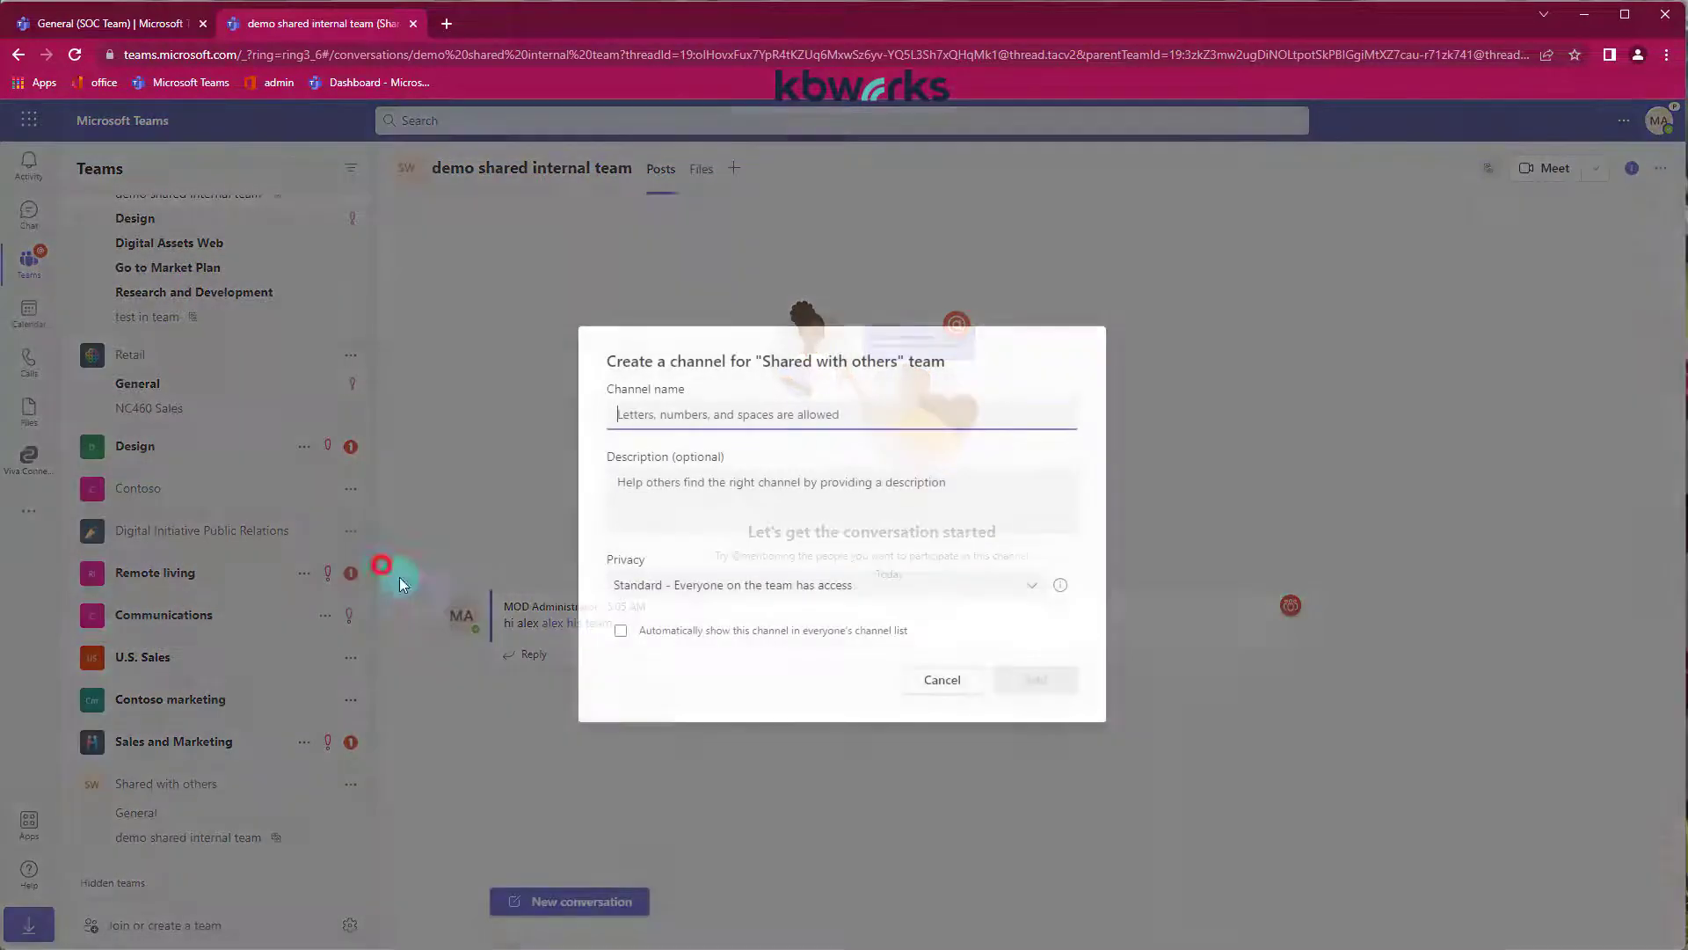
pyautogui.write('personal internal')
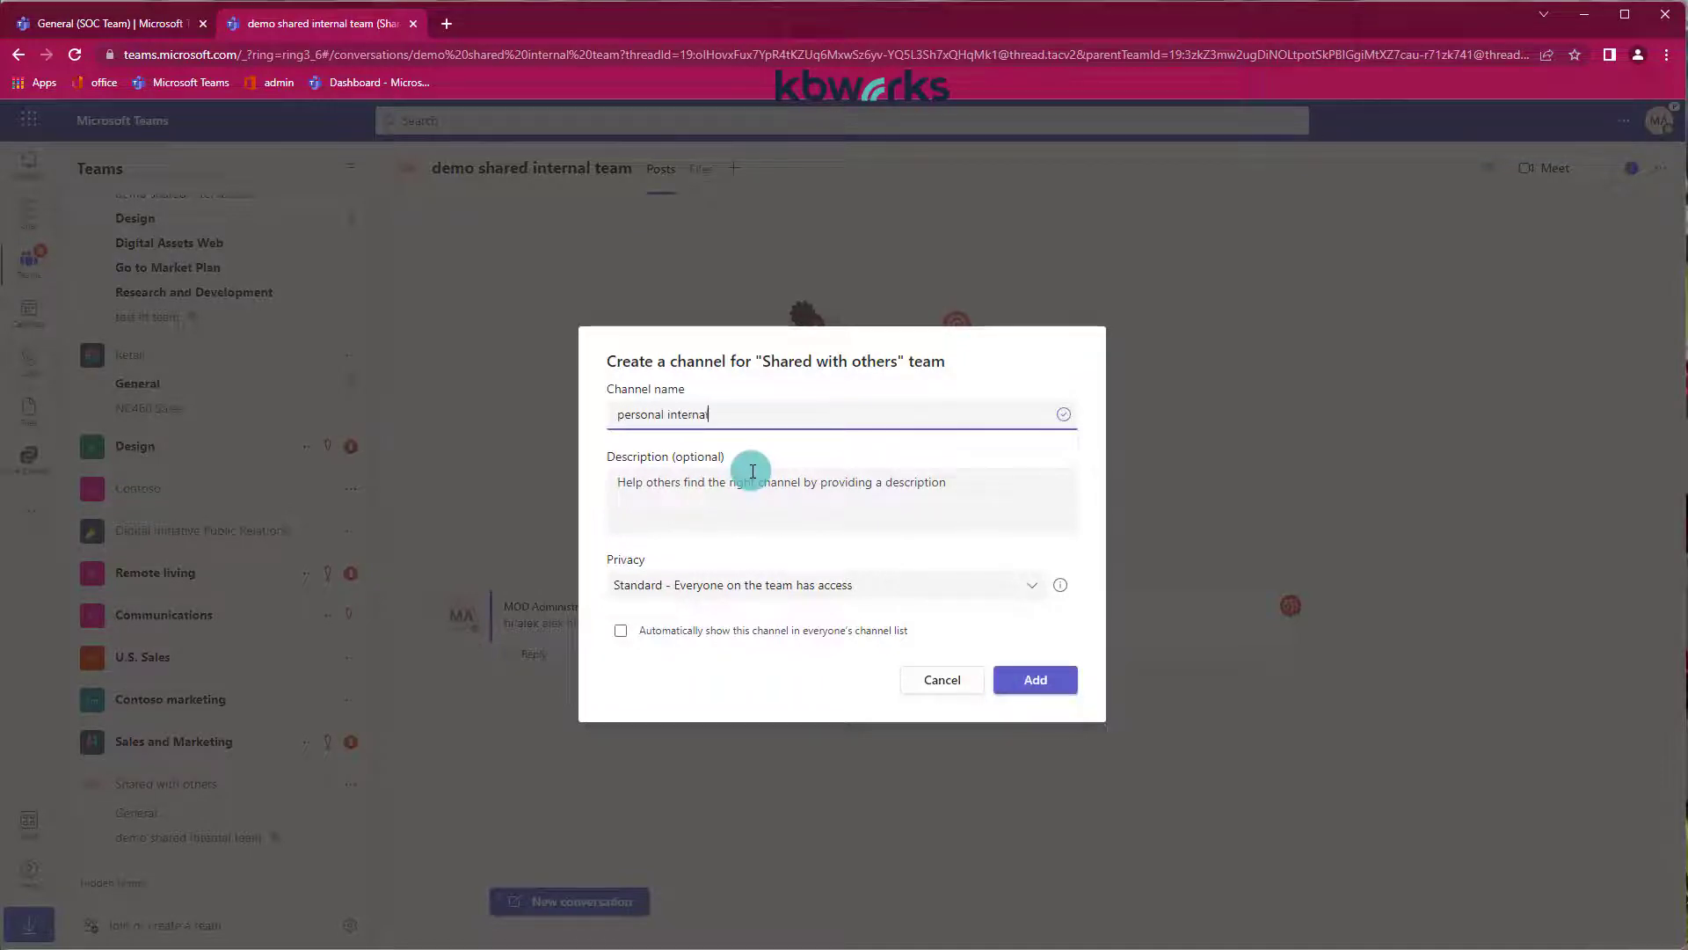
pyautogui.click(796, 585)
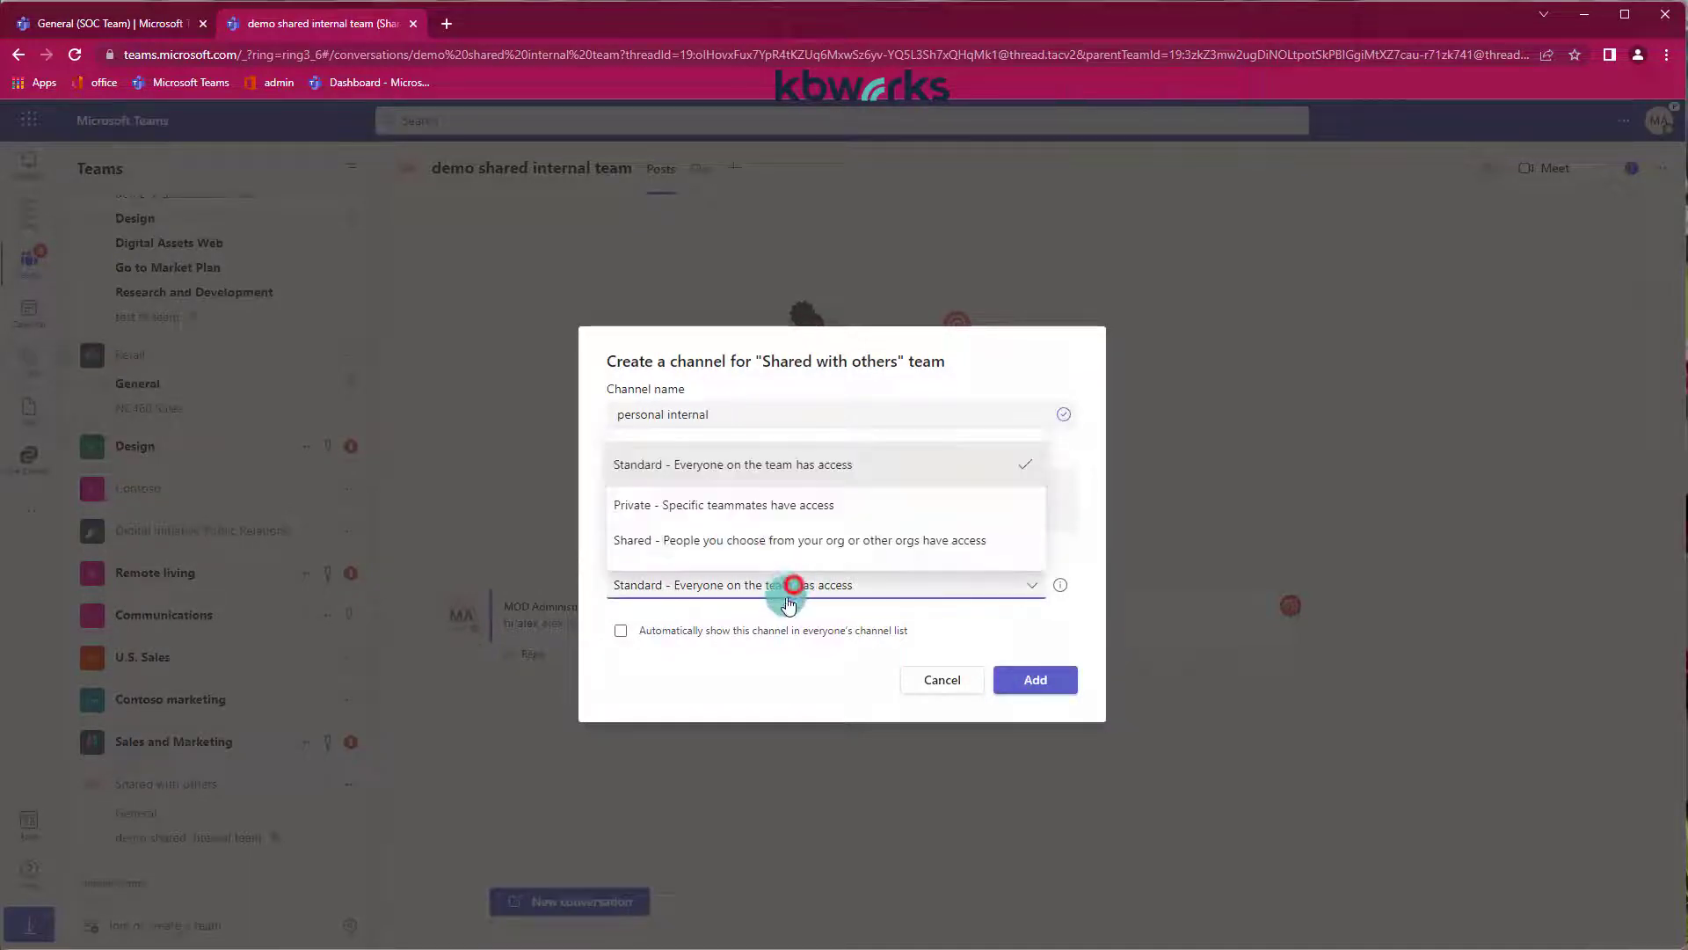
pyautogui.click(754, 539)
pyautogui.click(1046, 694)
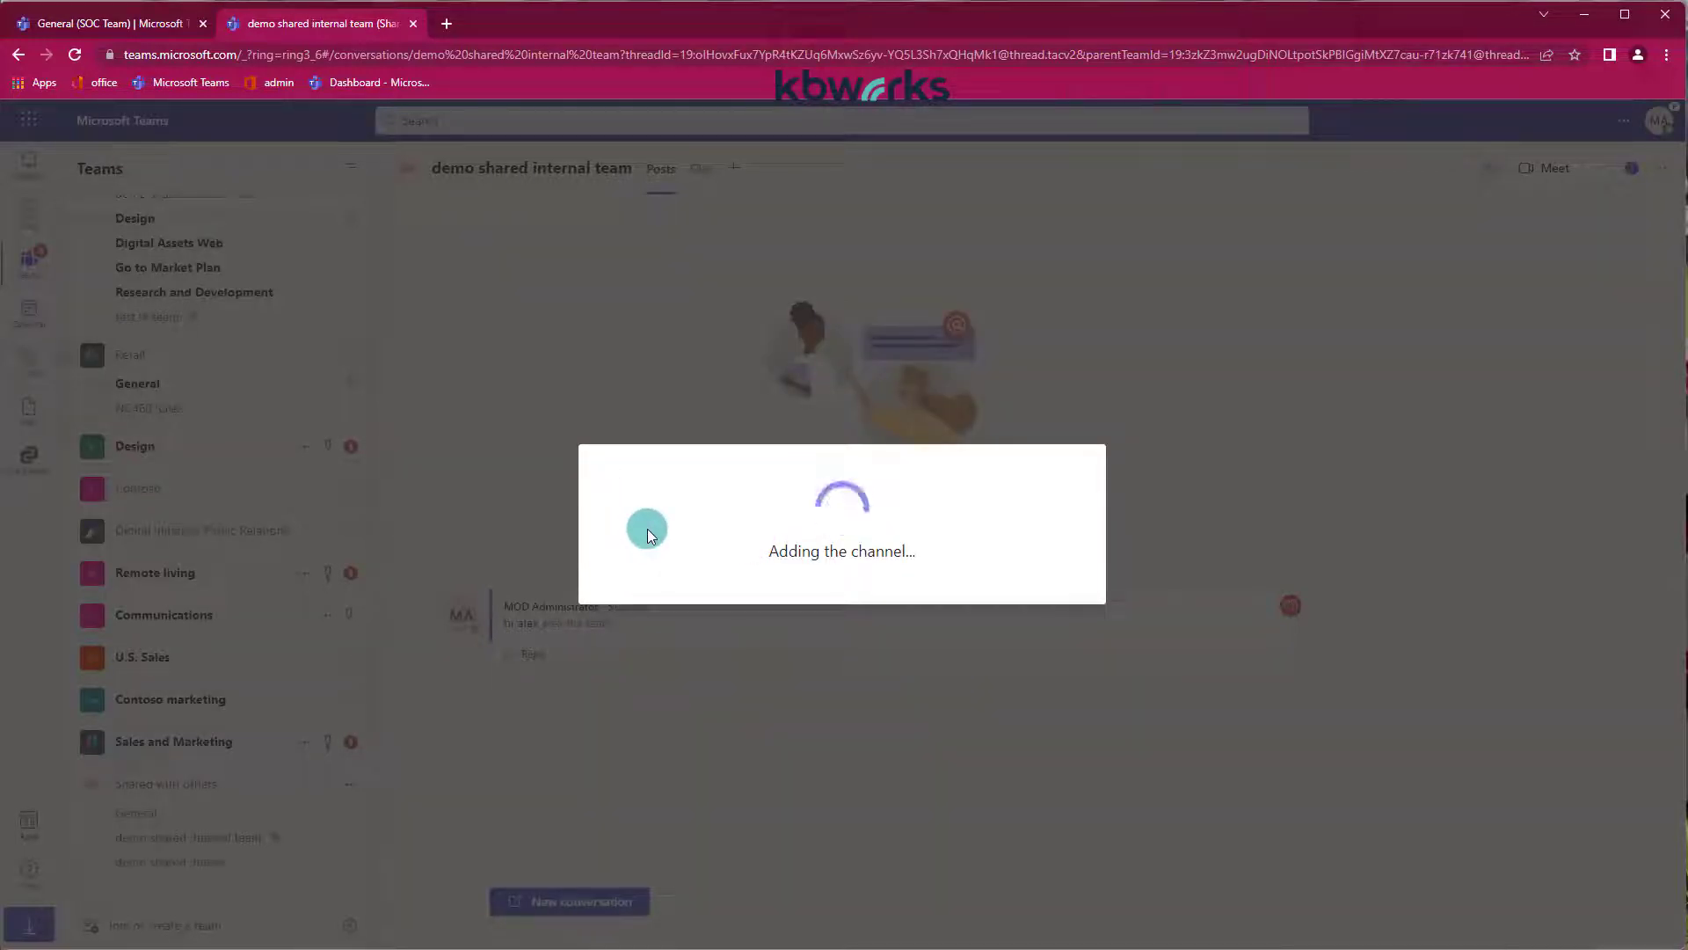
pyautogui.click(1022, 674)
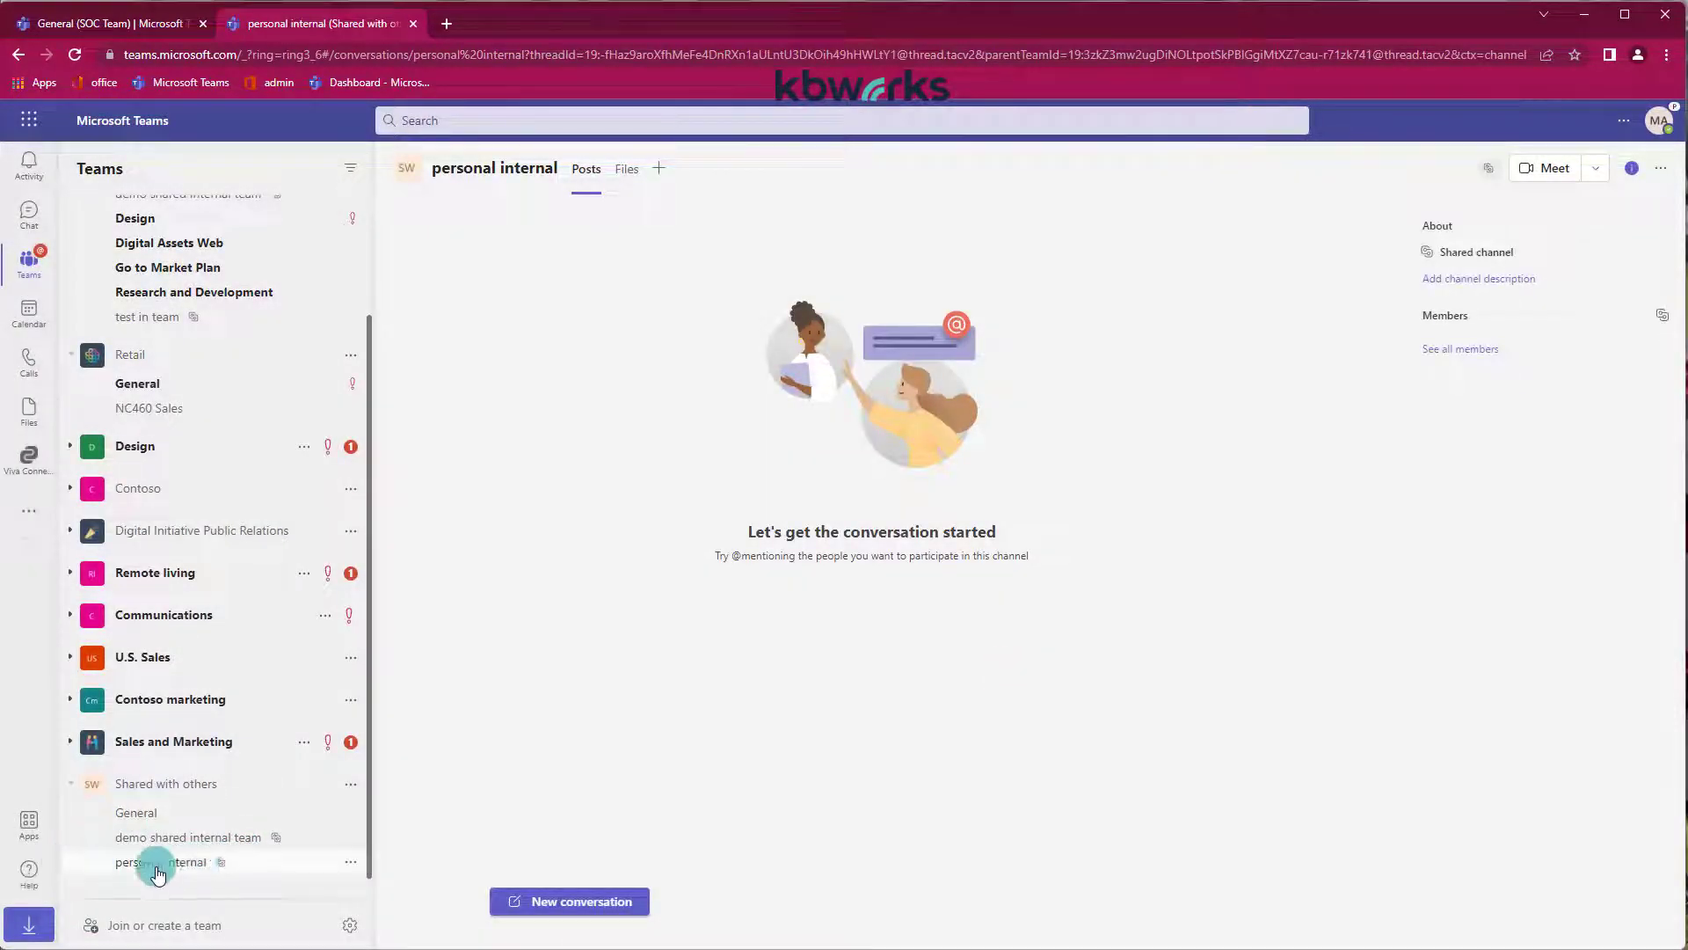
# Share the "personal internal" channel with an internal colleague as Member and open it in that colleague's session
pyautogui.click(350, 862)
pyautogui.moveTo(421, 728)
pyautogui.click(556, 748)
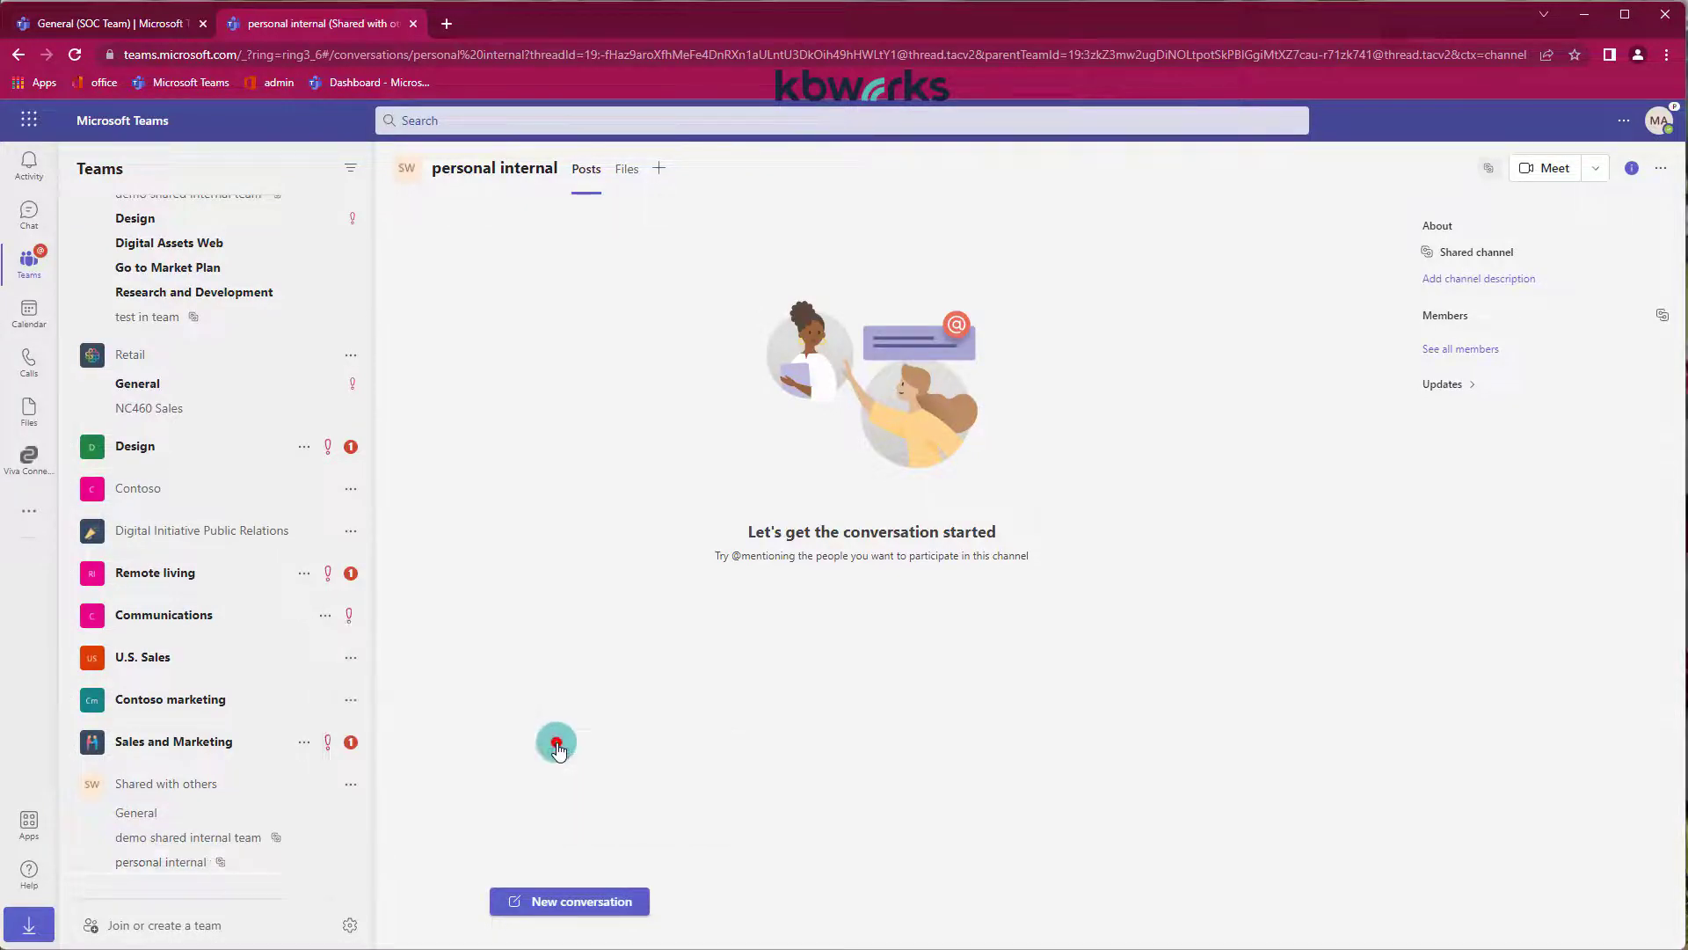
pyautogui.write('alex')
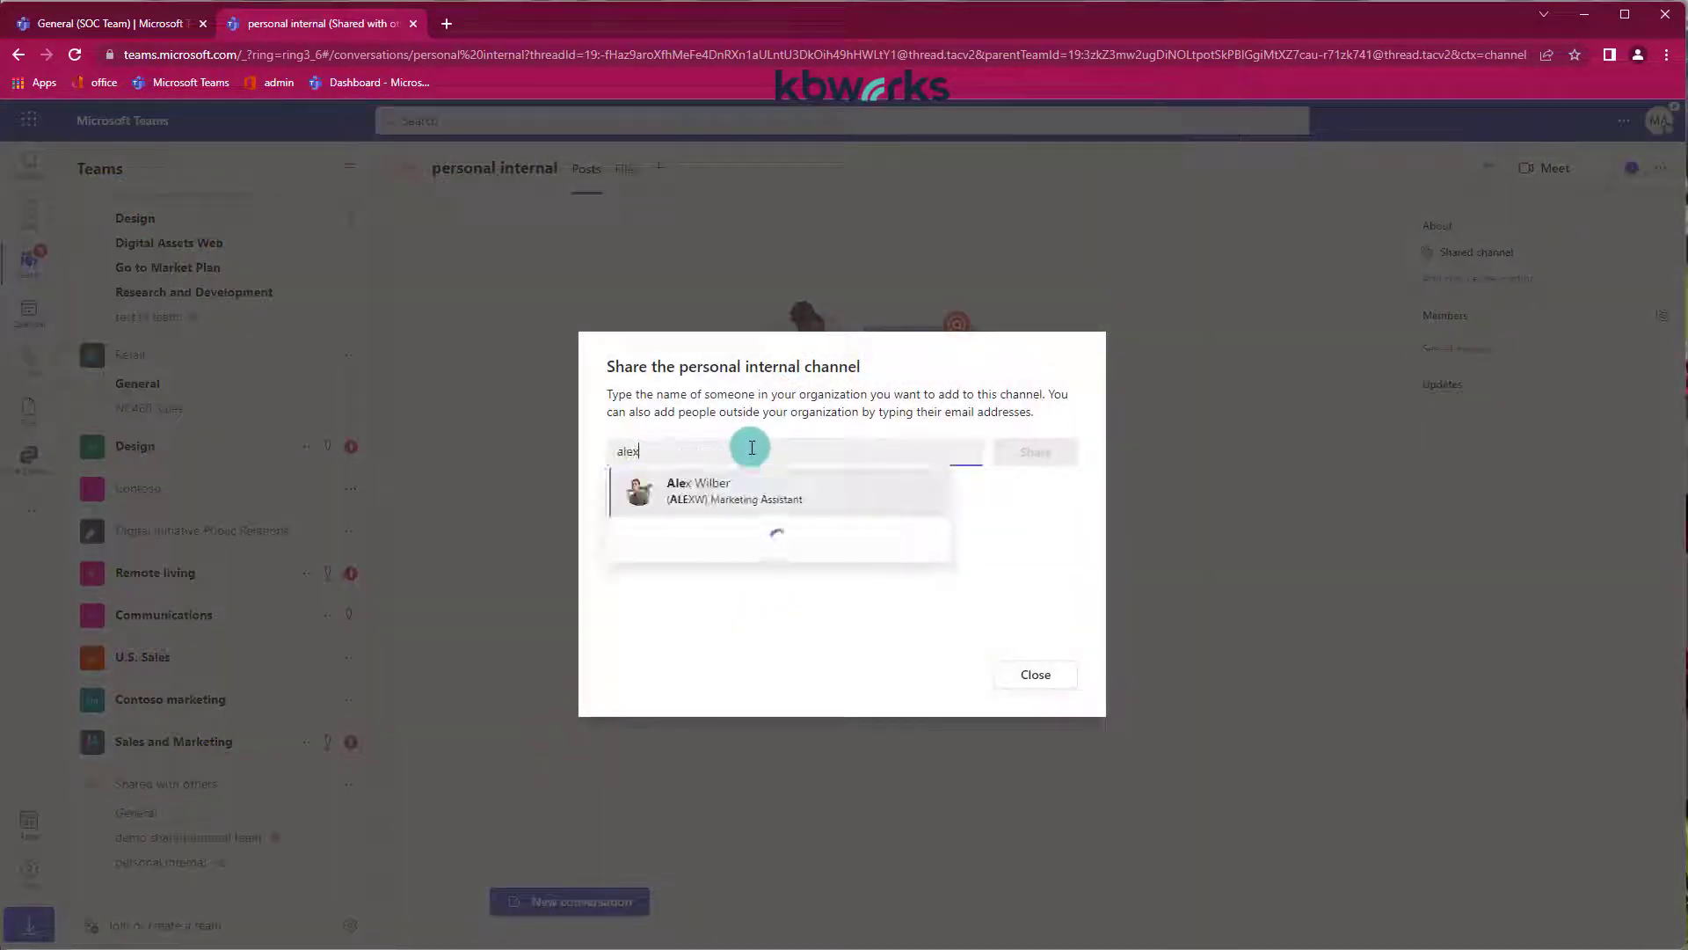
pyautogui.click(750, 489)
pyautogui.click(1018, 452)
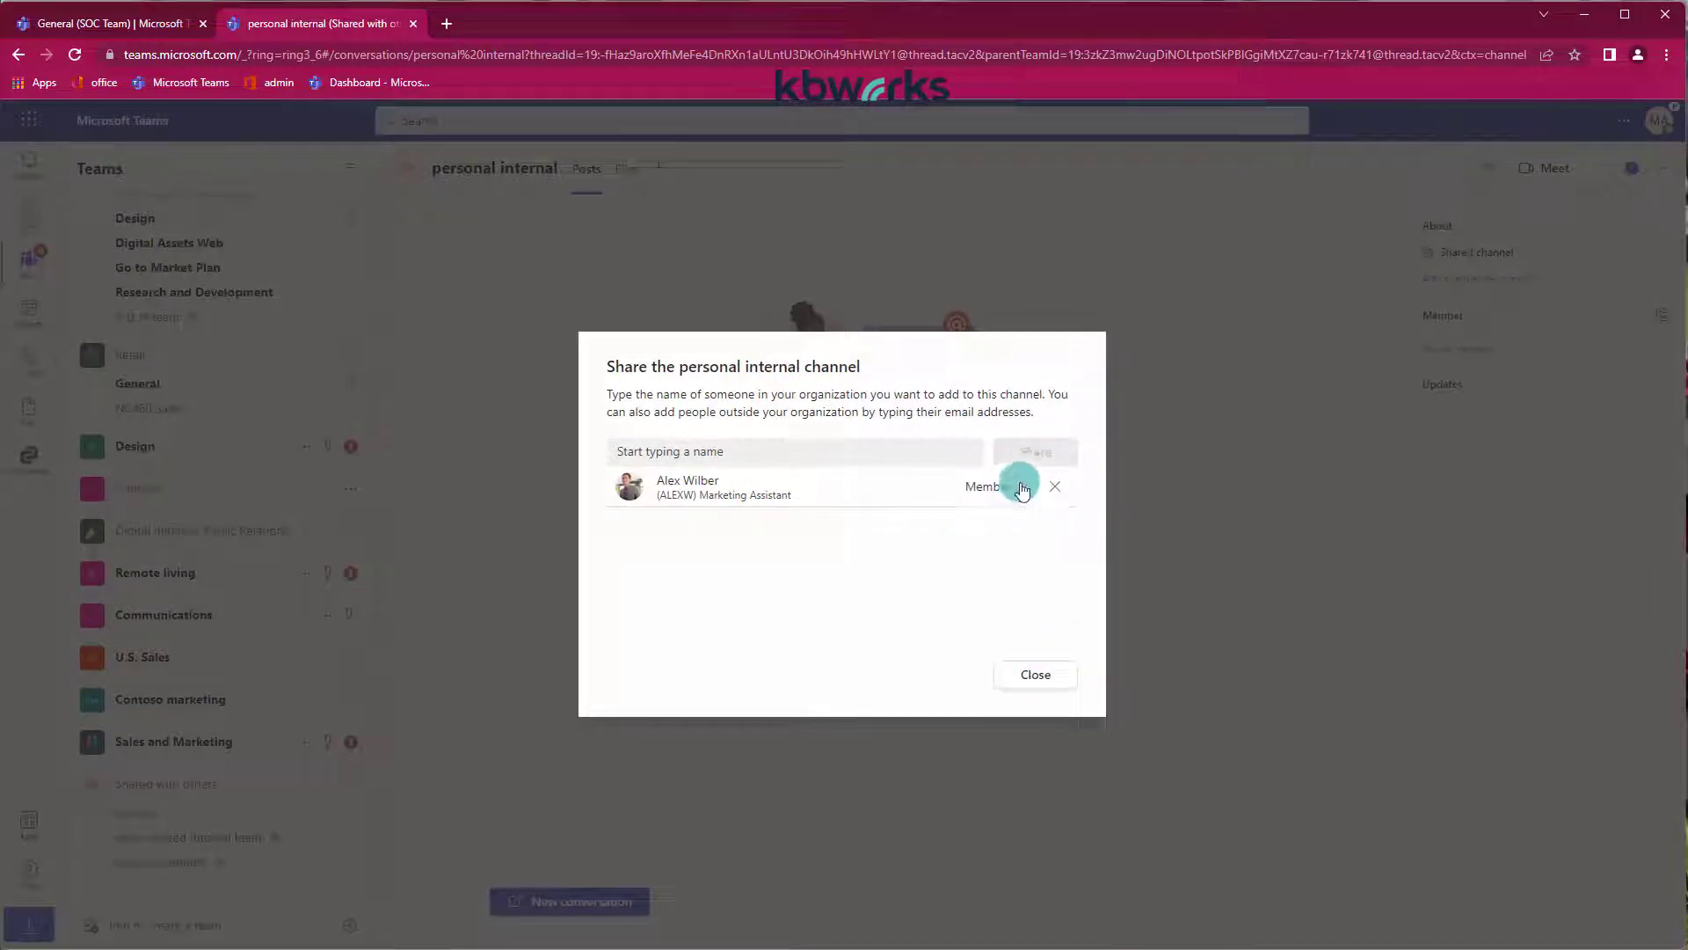
pyautogui.click(971, 489)
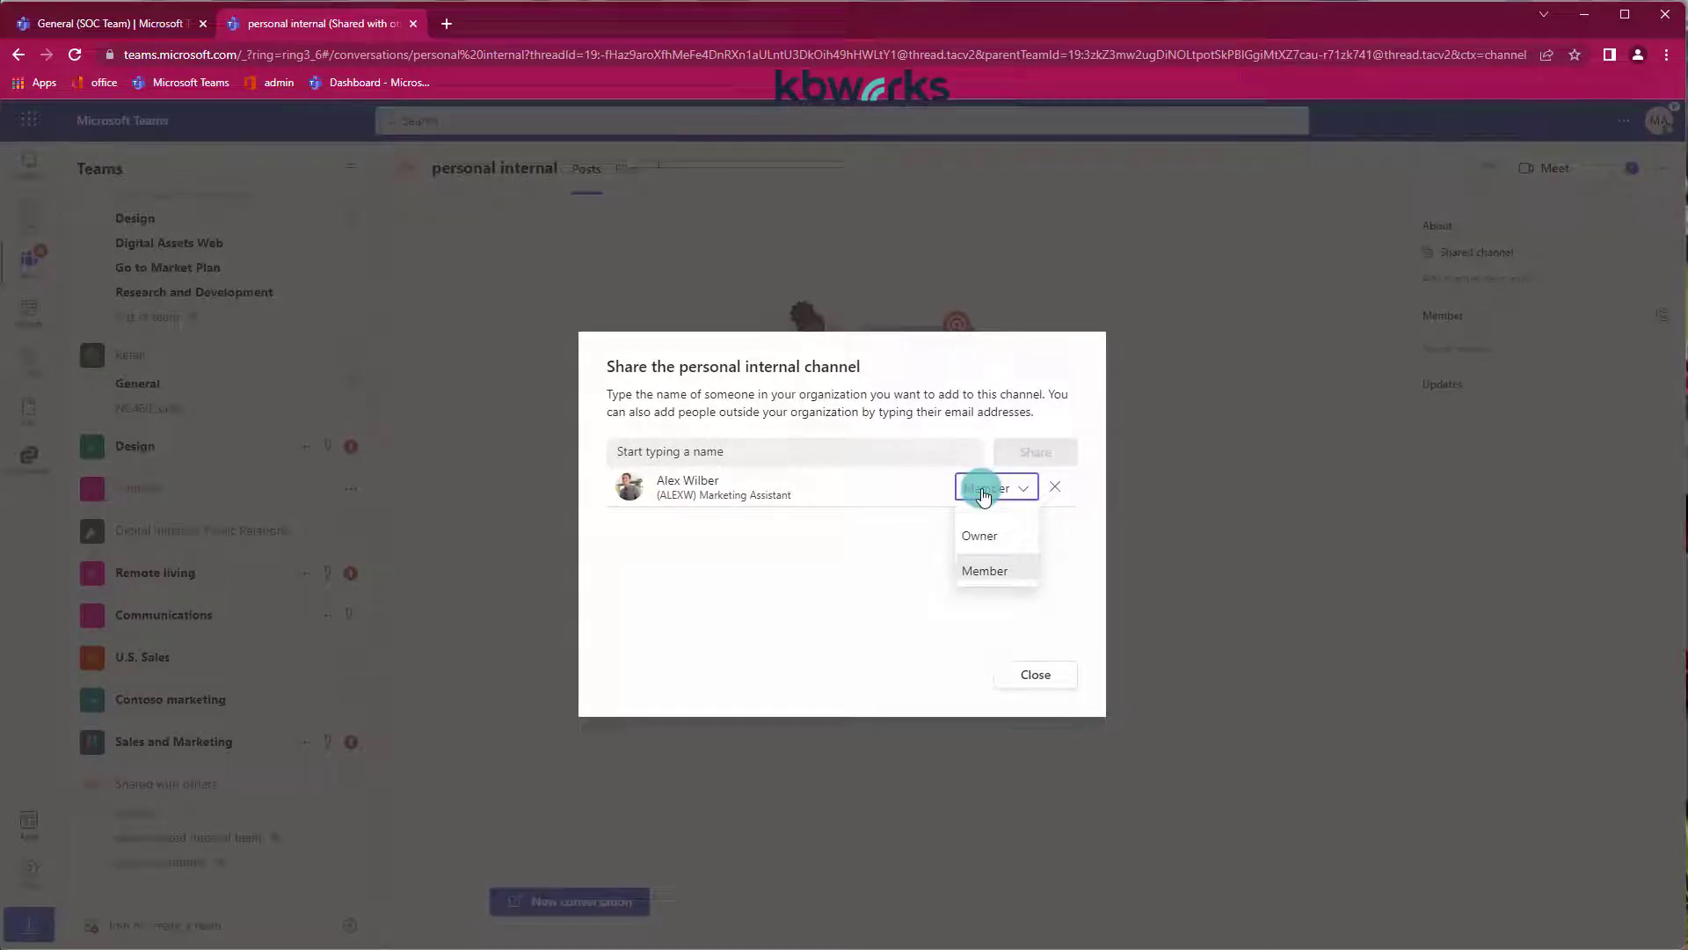
pyautogui.click(891, 563)
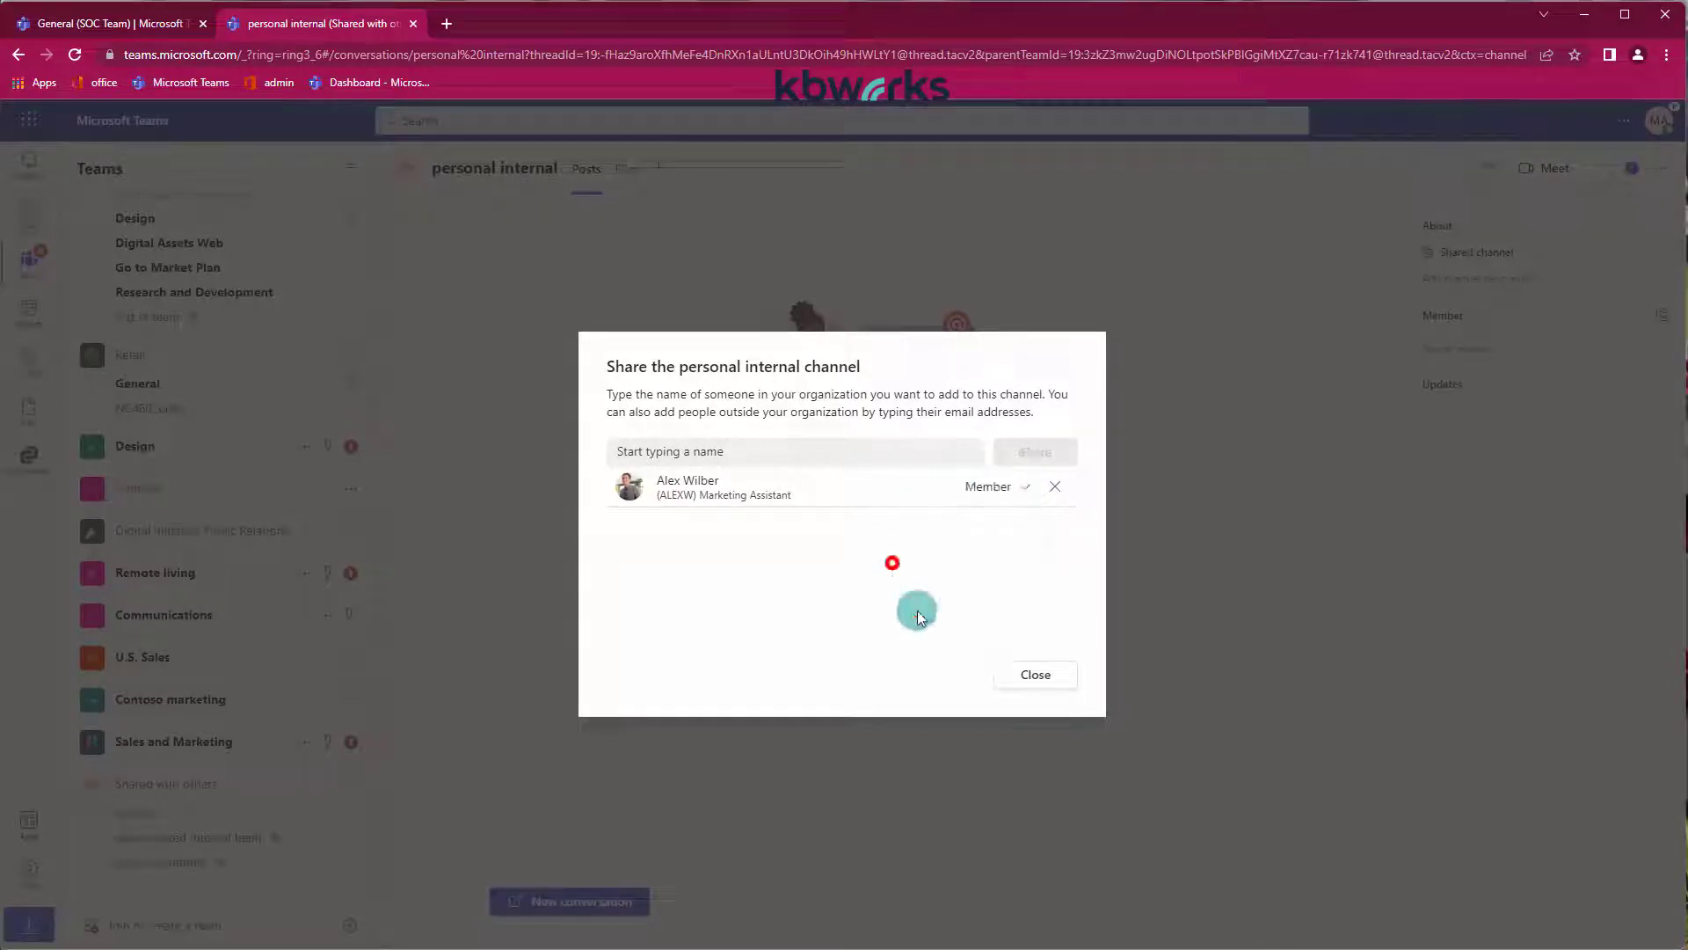
pyautogui.click(1037, 675)
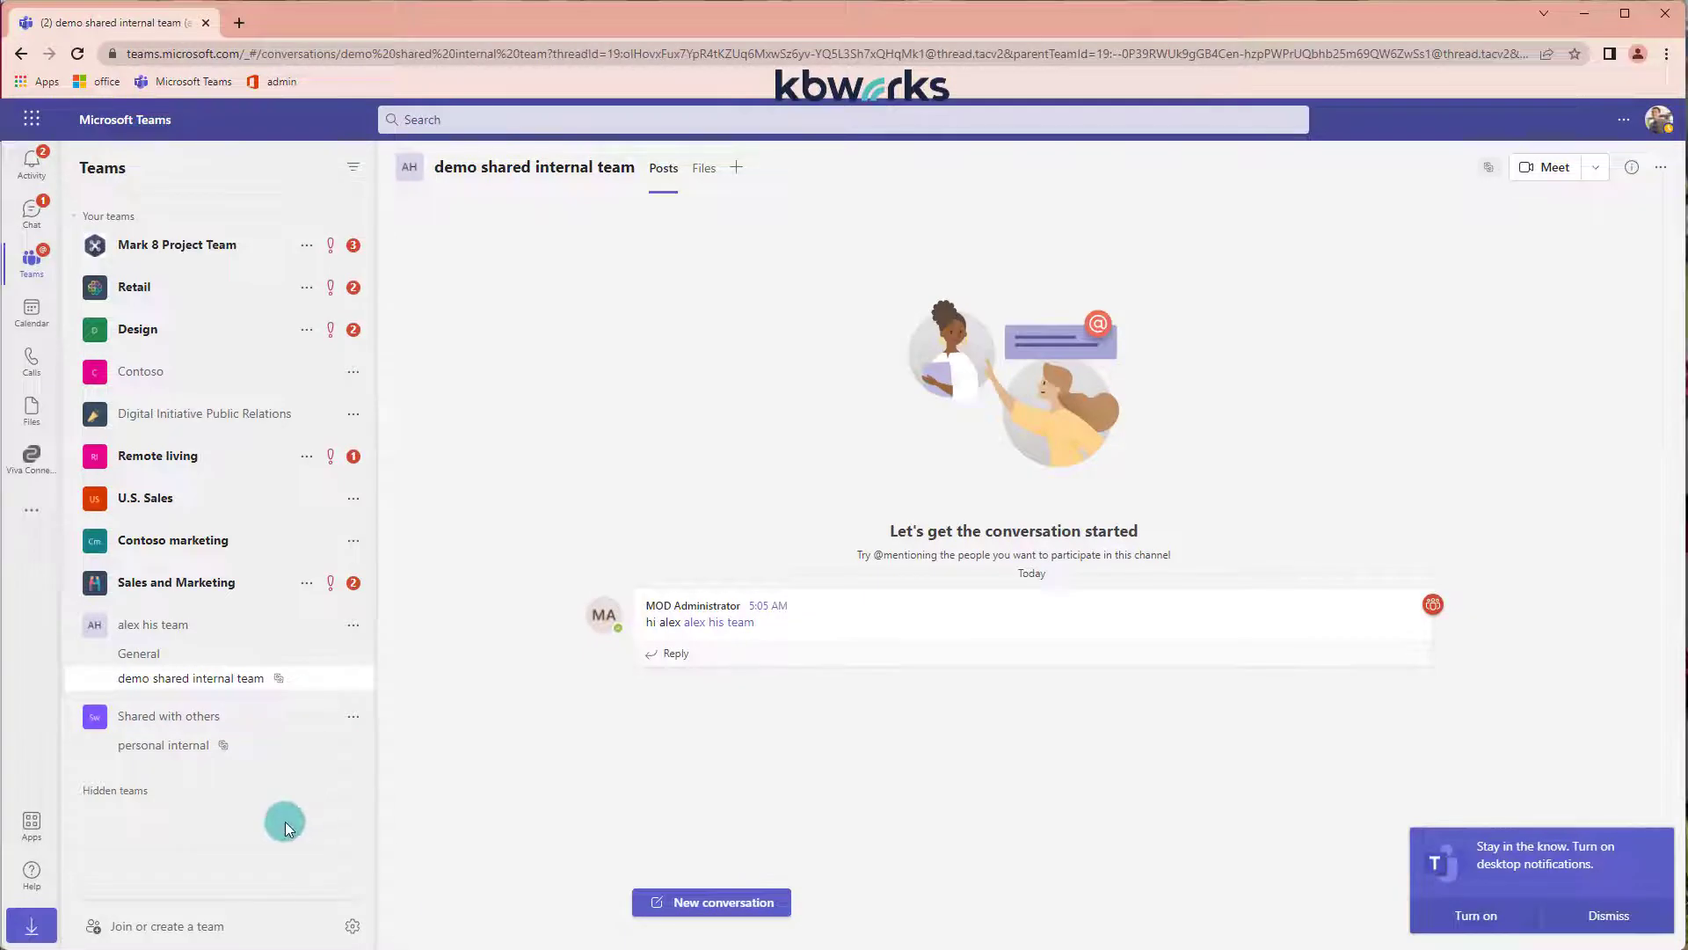
pyautogui.click(186, 749)
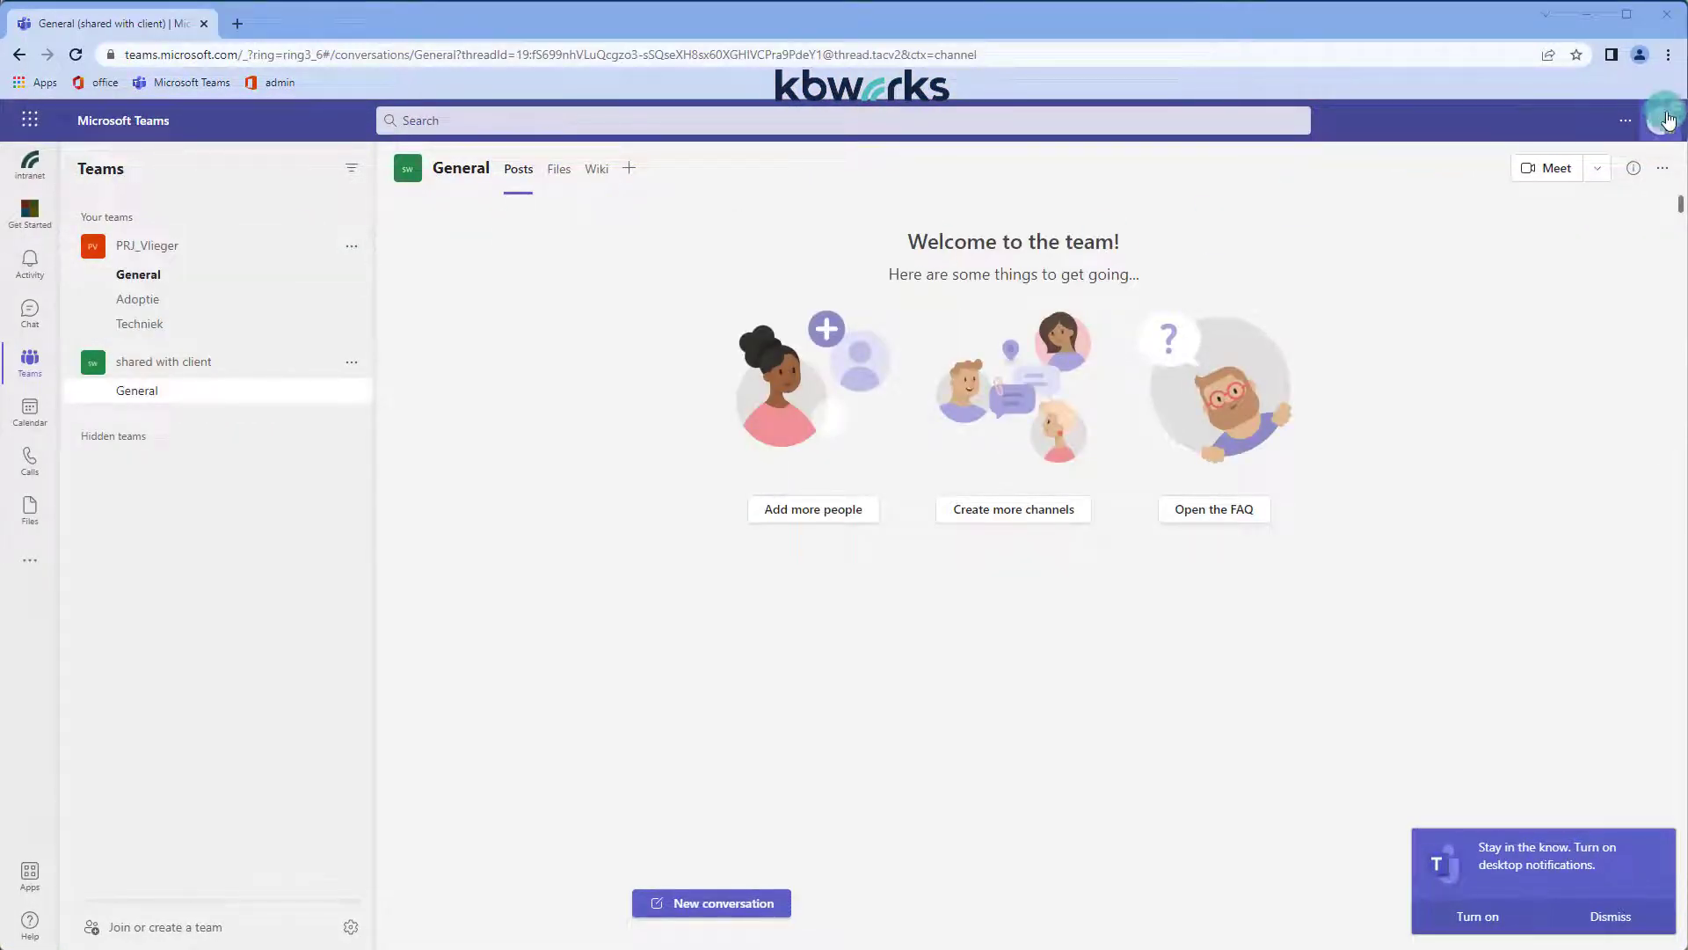
# Create a channel named "demo external team" with Shared privacy in the "shared with client" team, without adding people during creation
pyautogui.click(1657, 127)
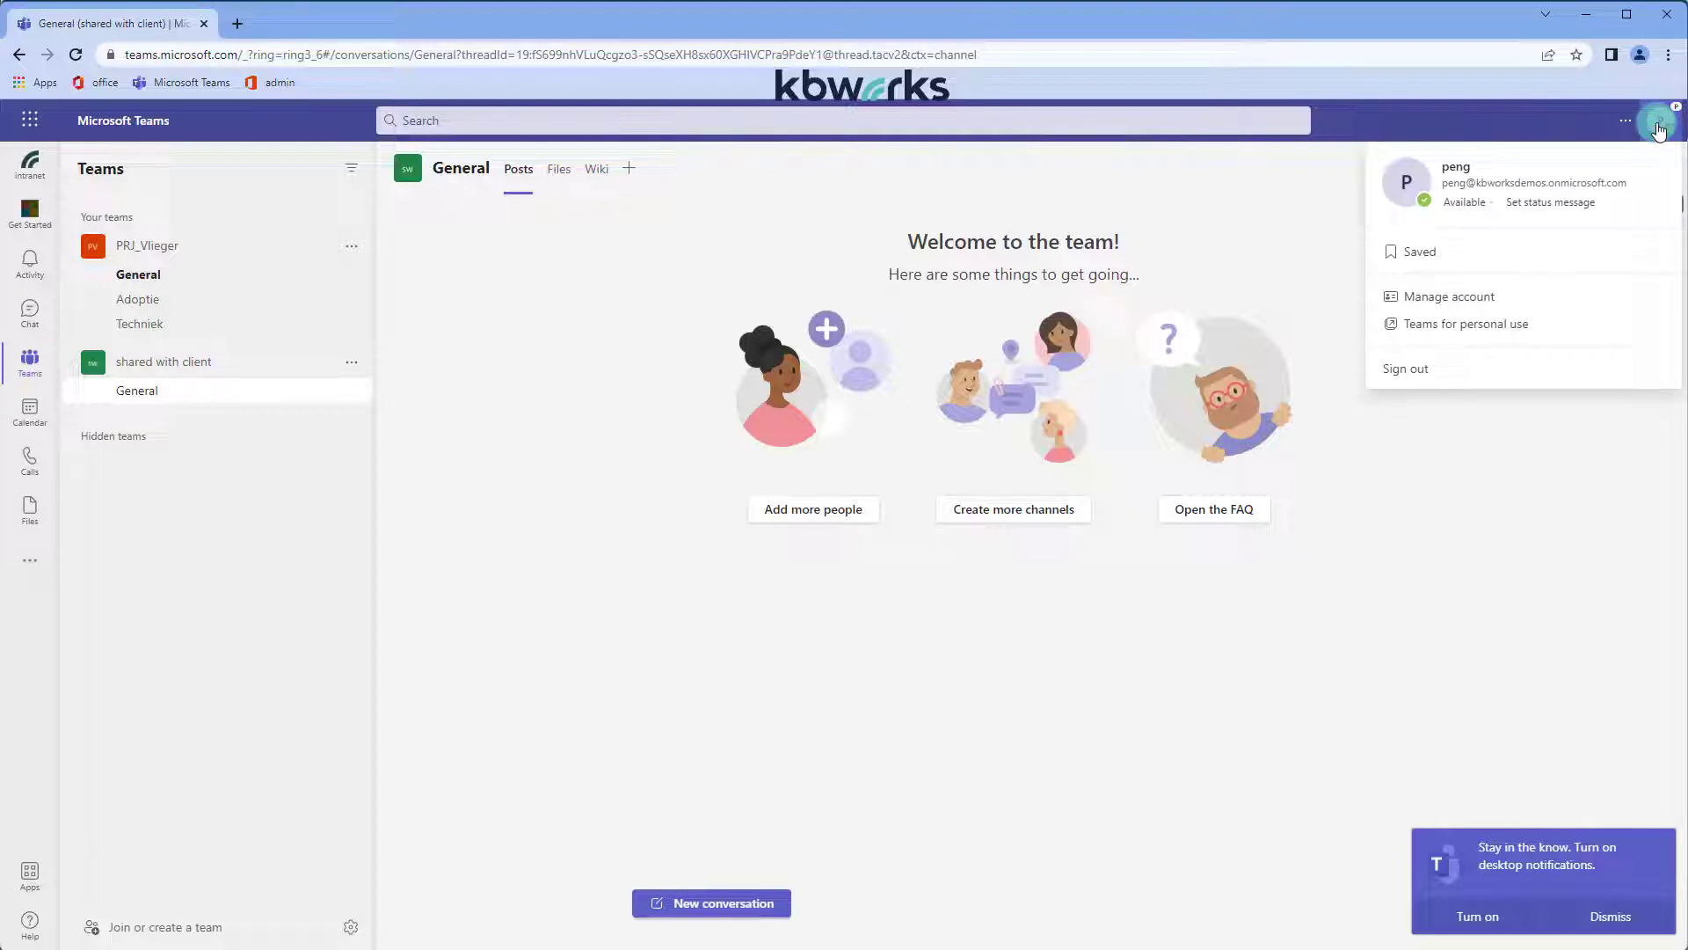
pyautogui.click(685, 290)
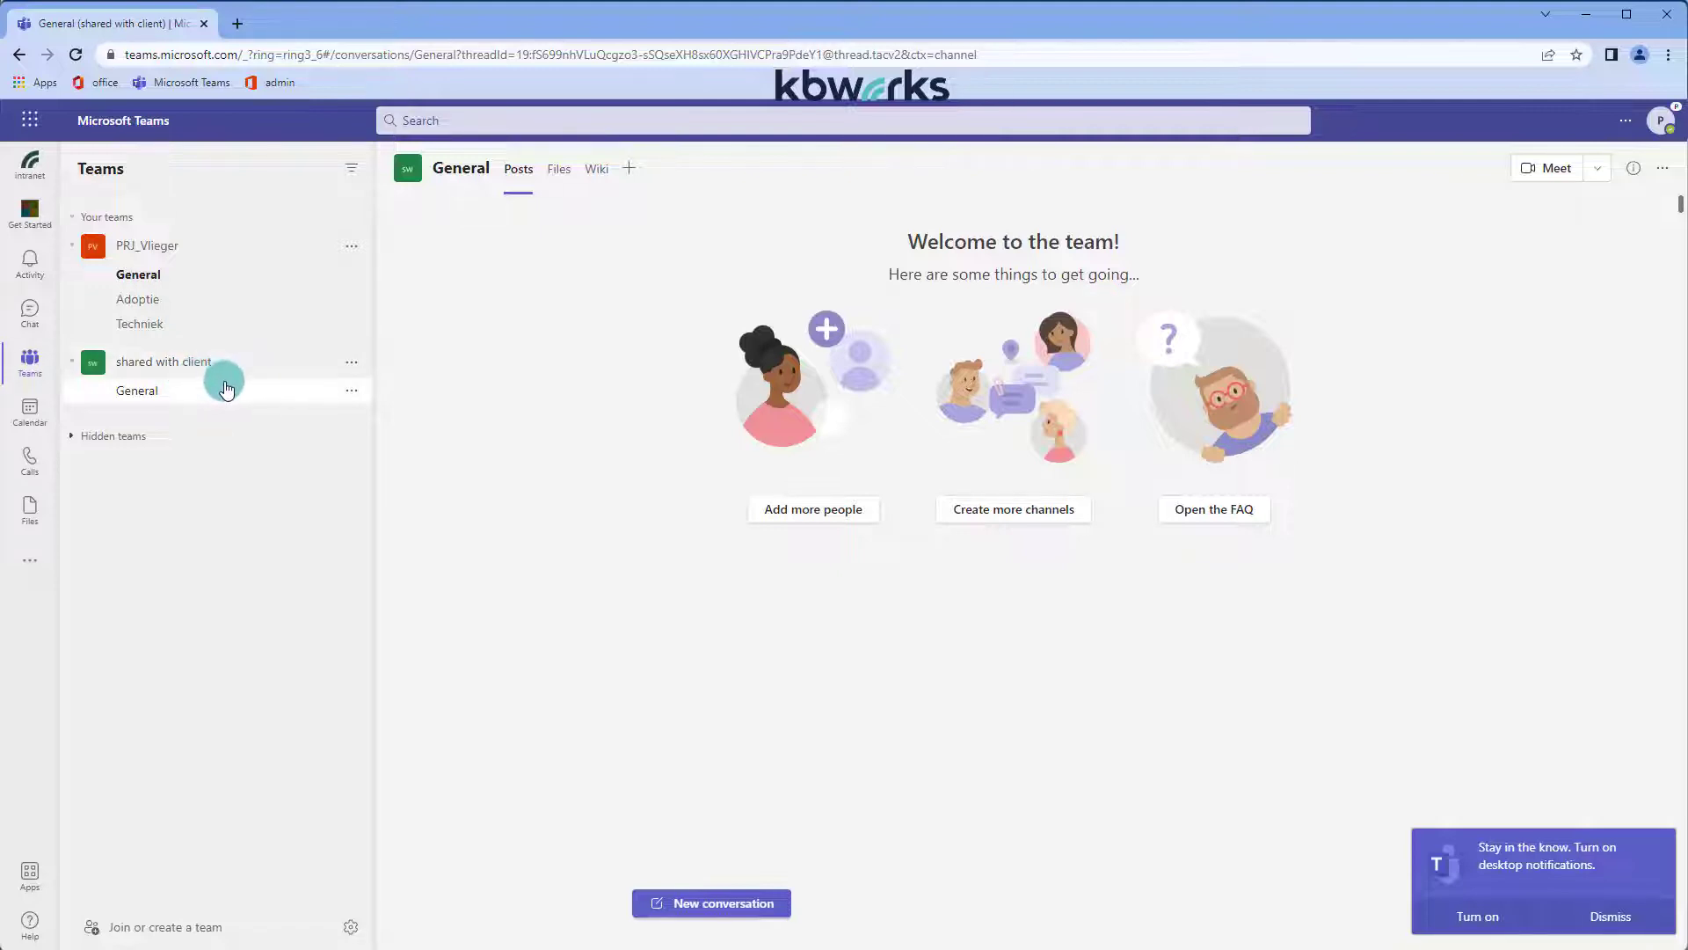
pyautogui.click(350, 362)
pyautogui.click(395, 471)
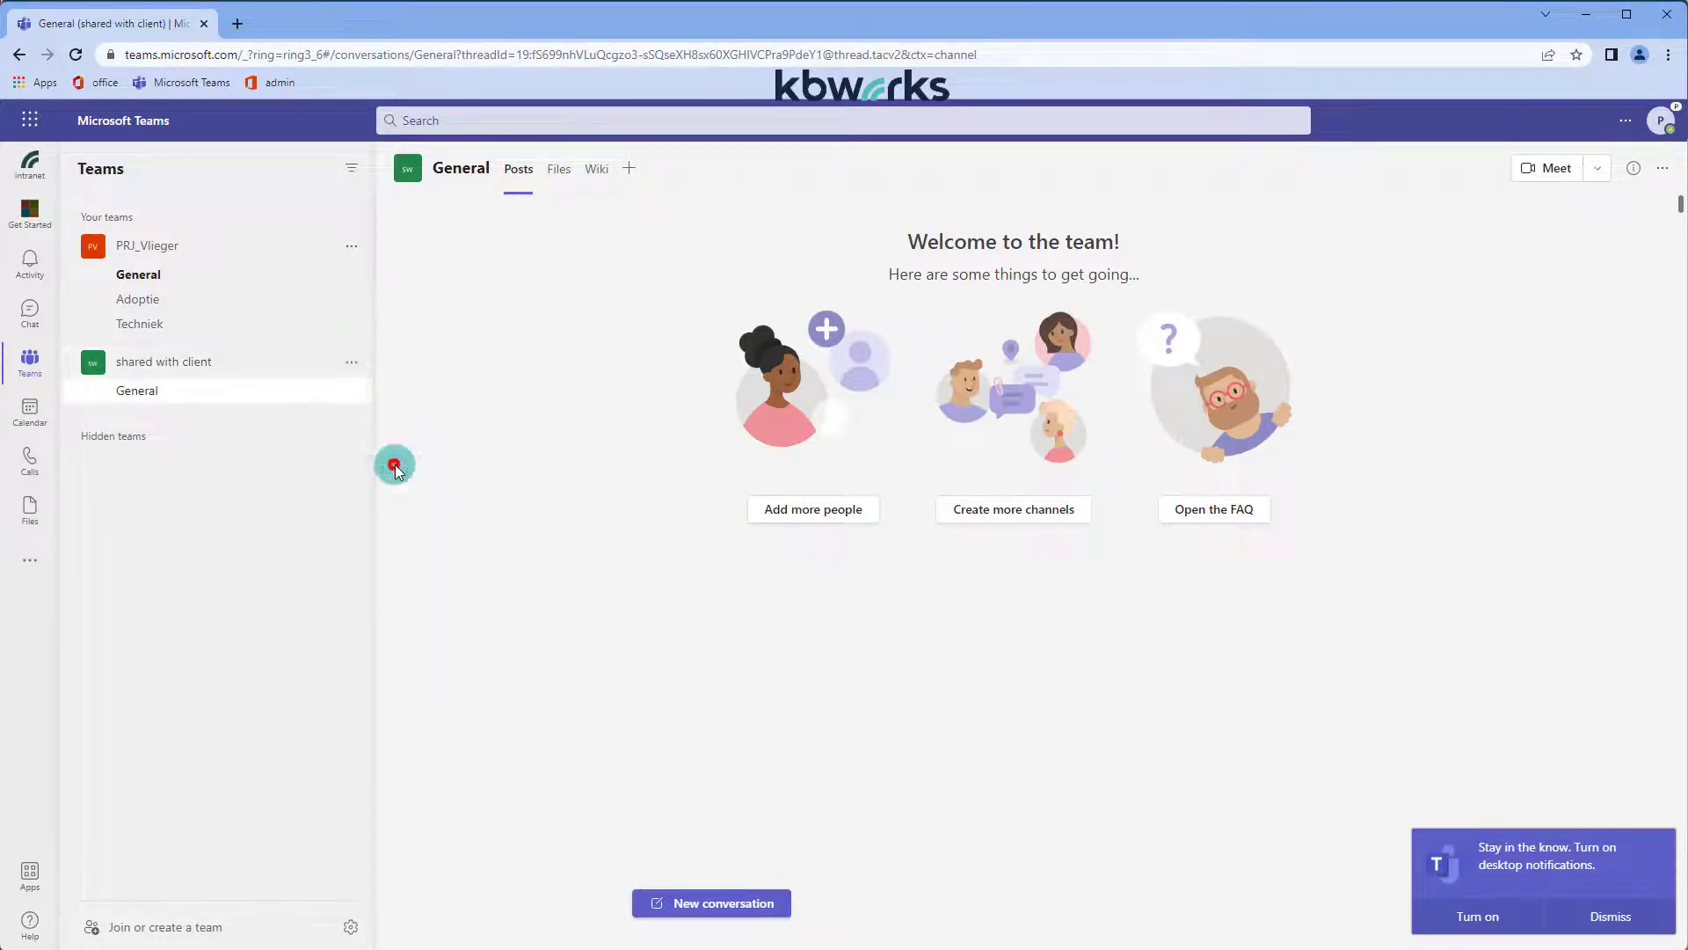
pyautogui.write('demo external team')
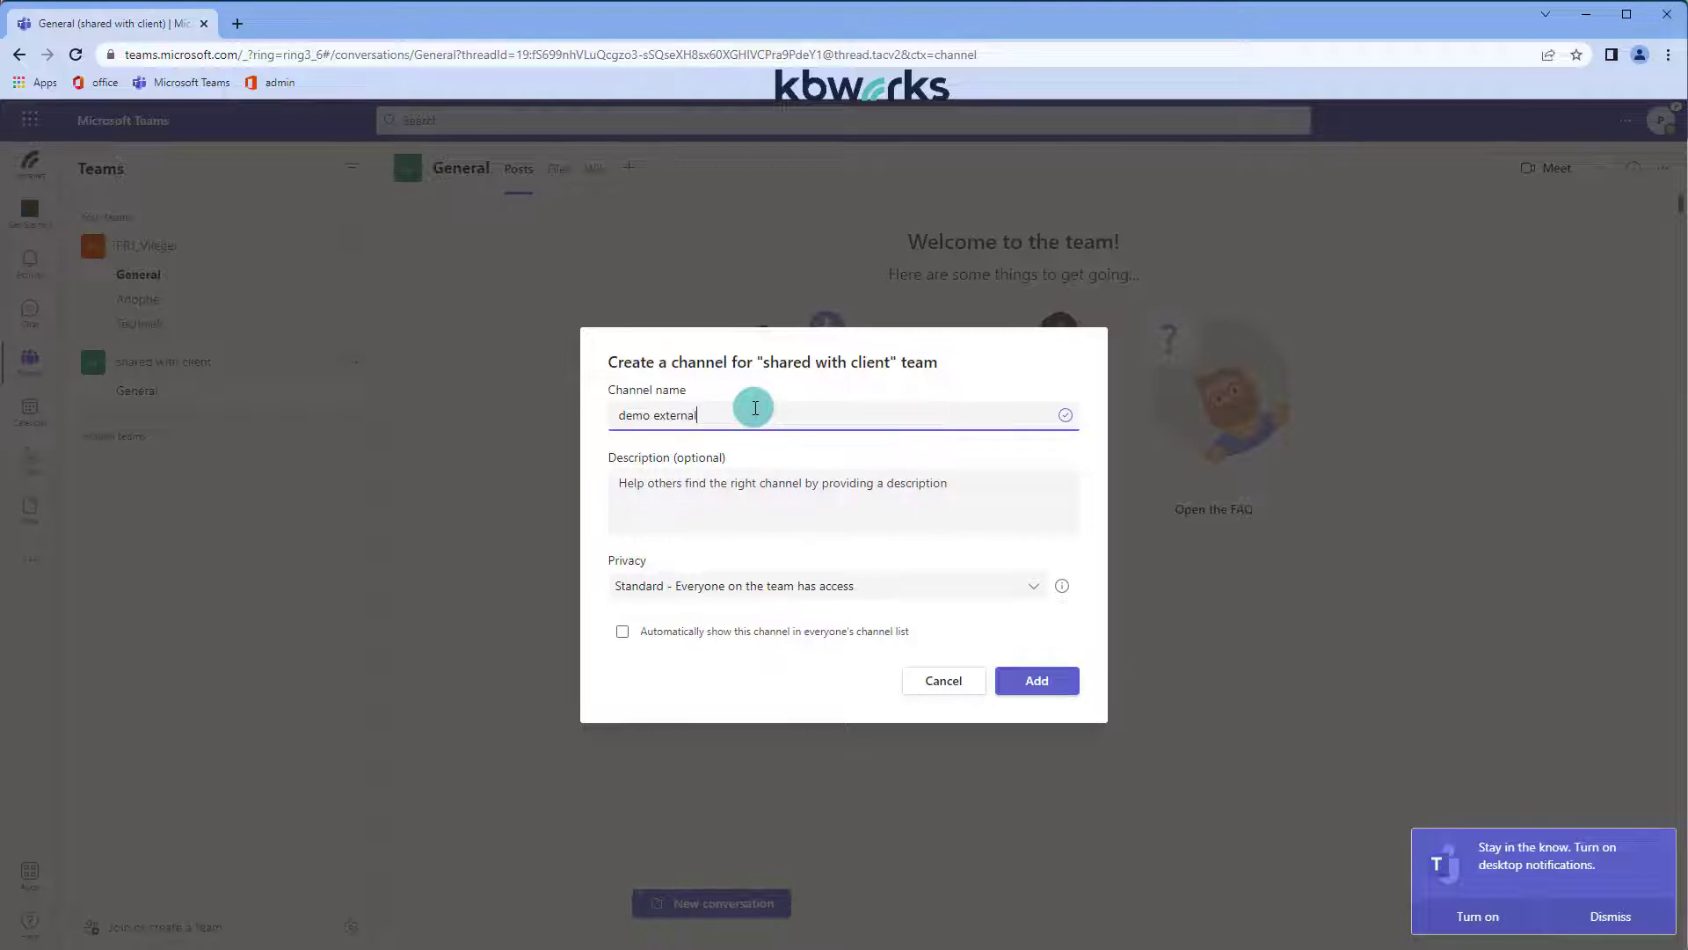
pyautogui.click(912, 587)
pyautogui.click(861, 541)
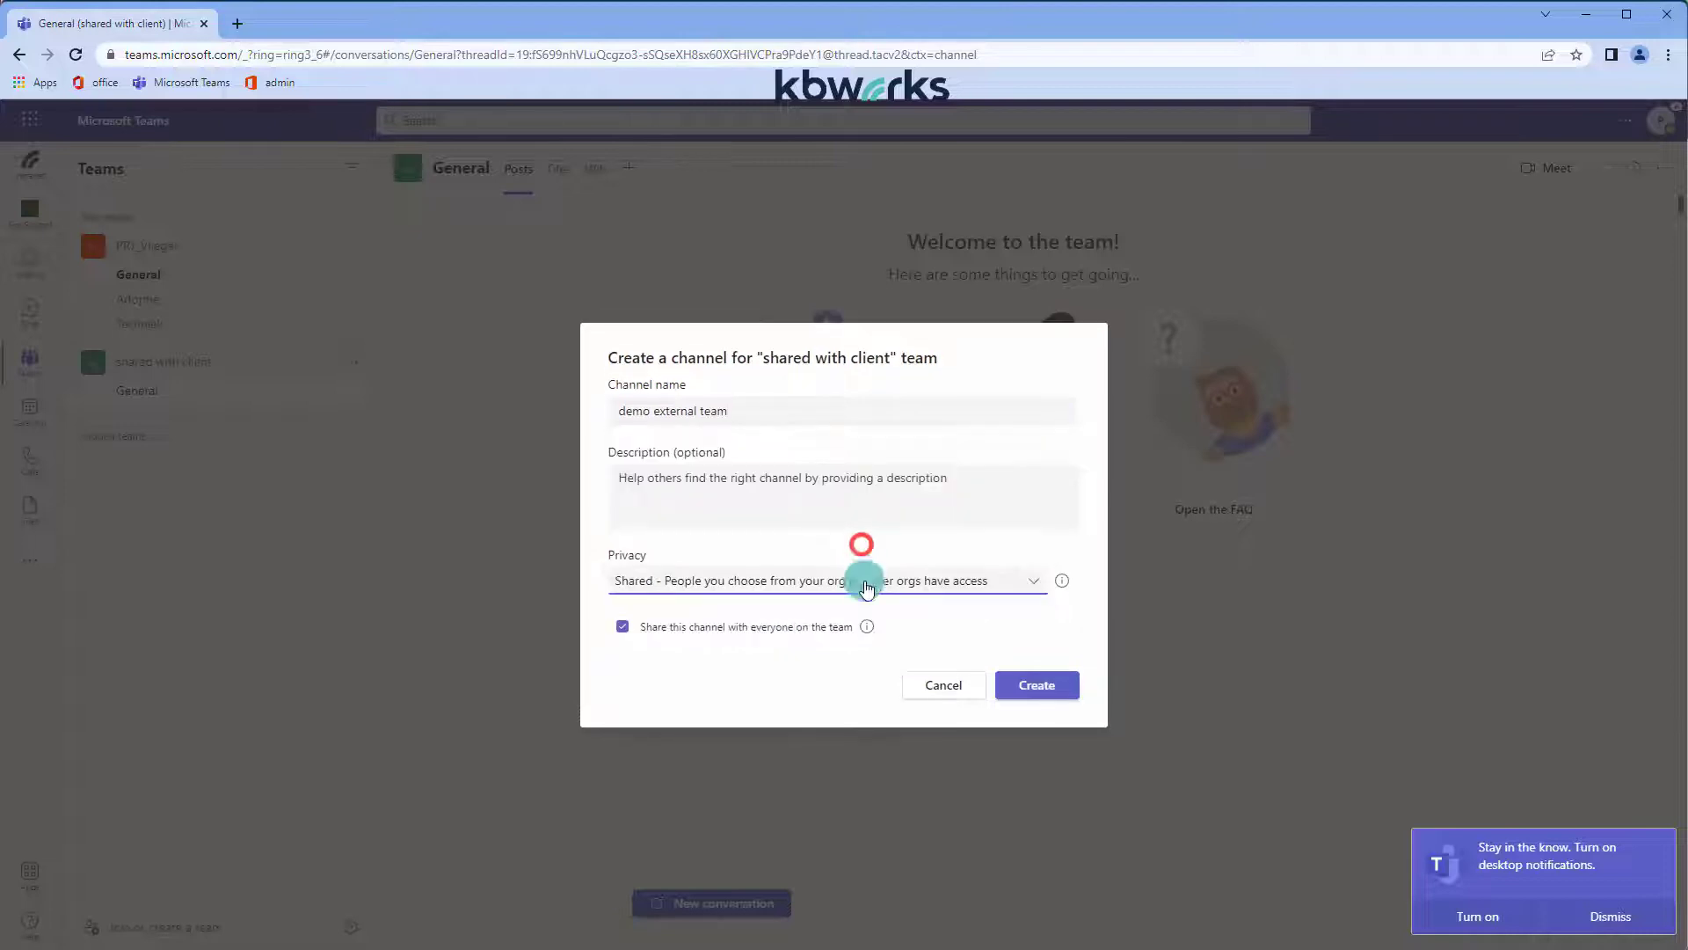
pyautogui.click(1064, 688)
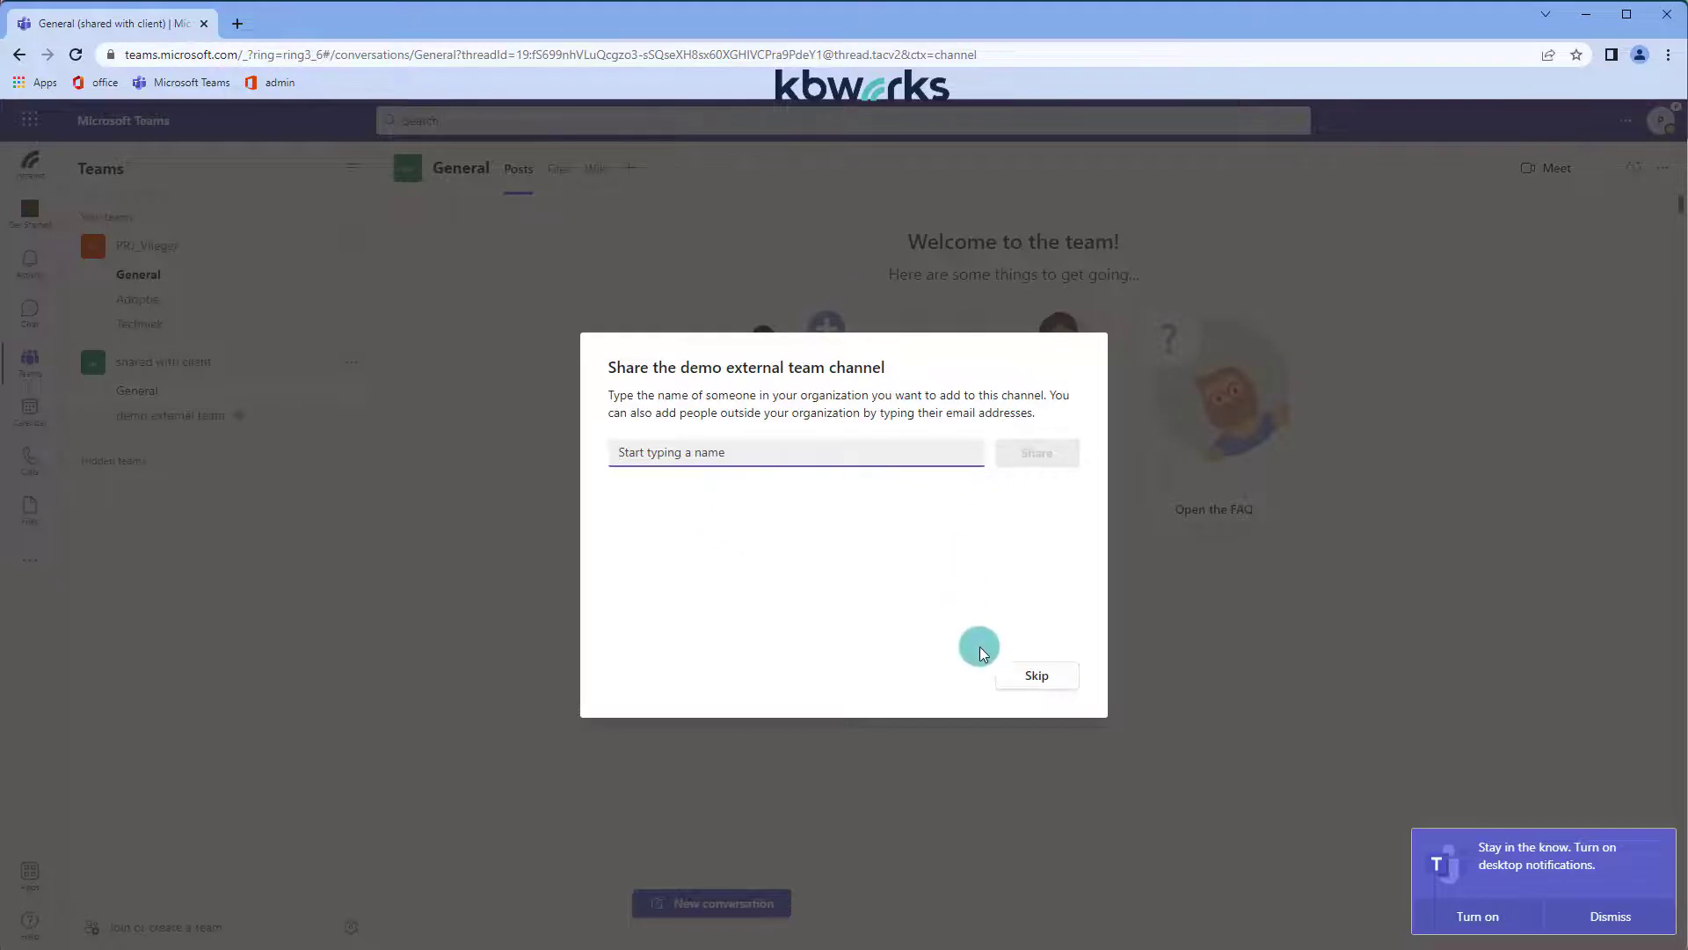
pyautogui.click(1020, 672)
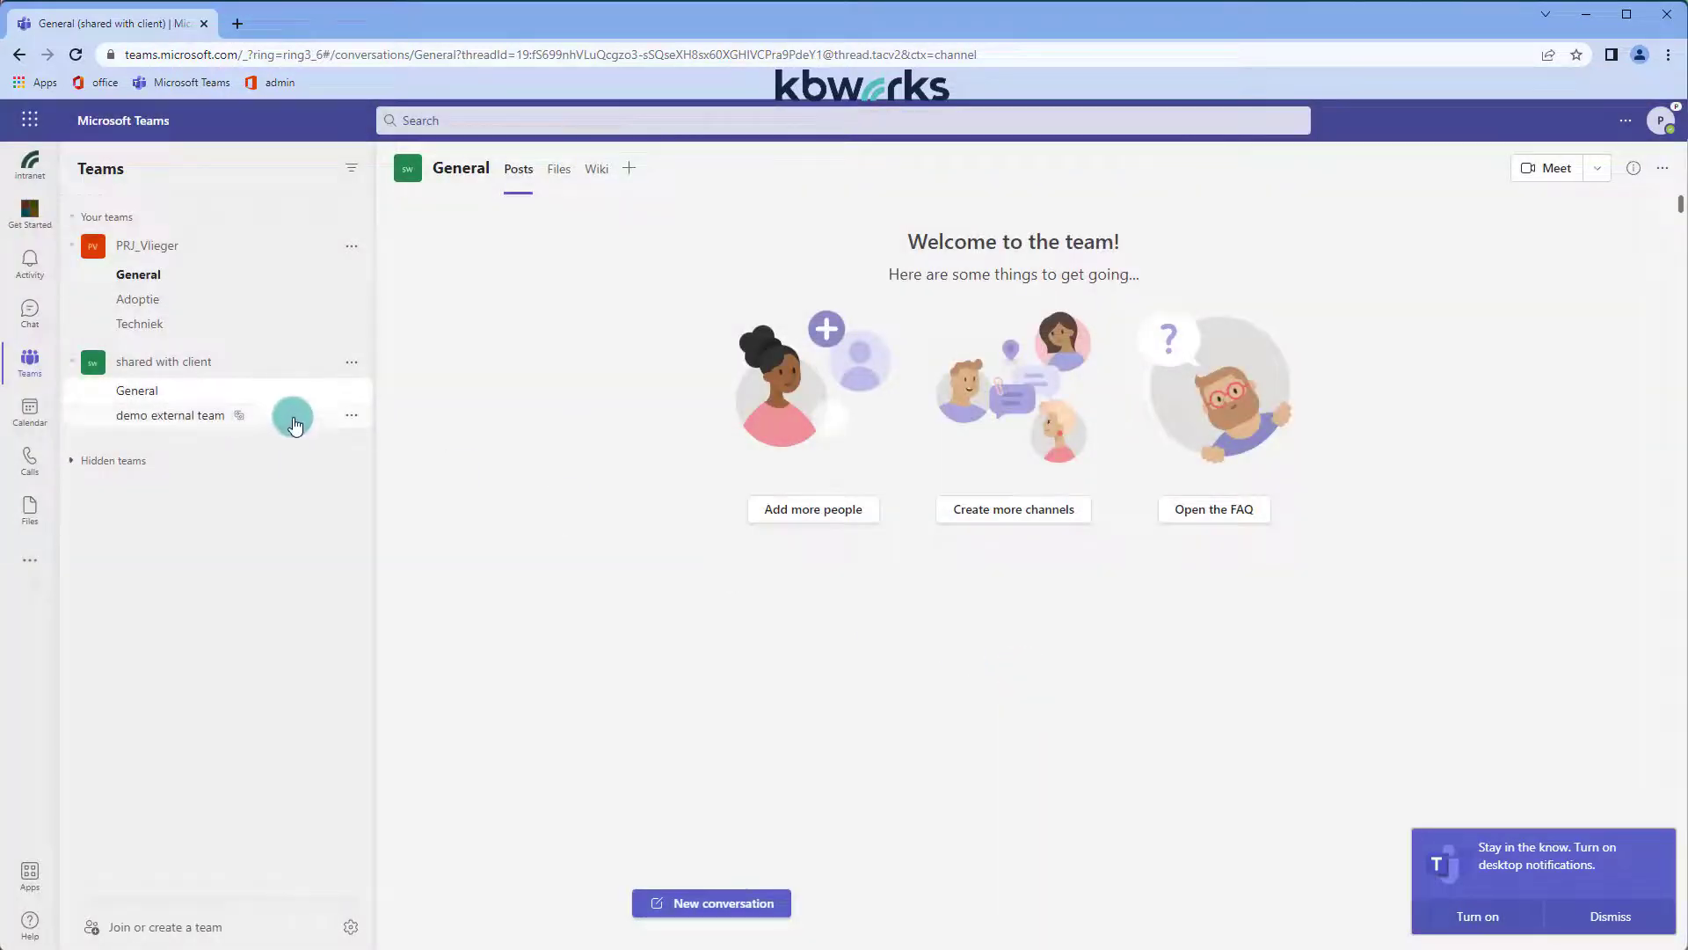
# Share the "demo external team" channel with a team by sending an invite to the external team owner's e-mail address
pyautogui.click(165, 426)
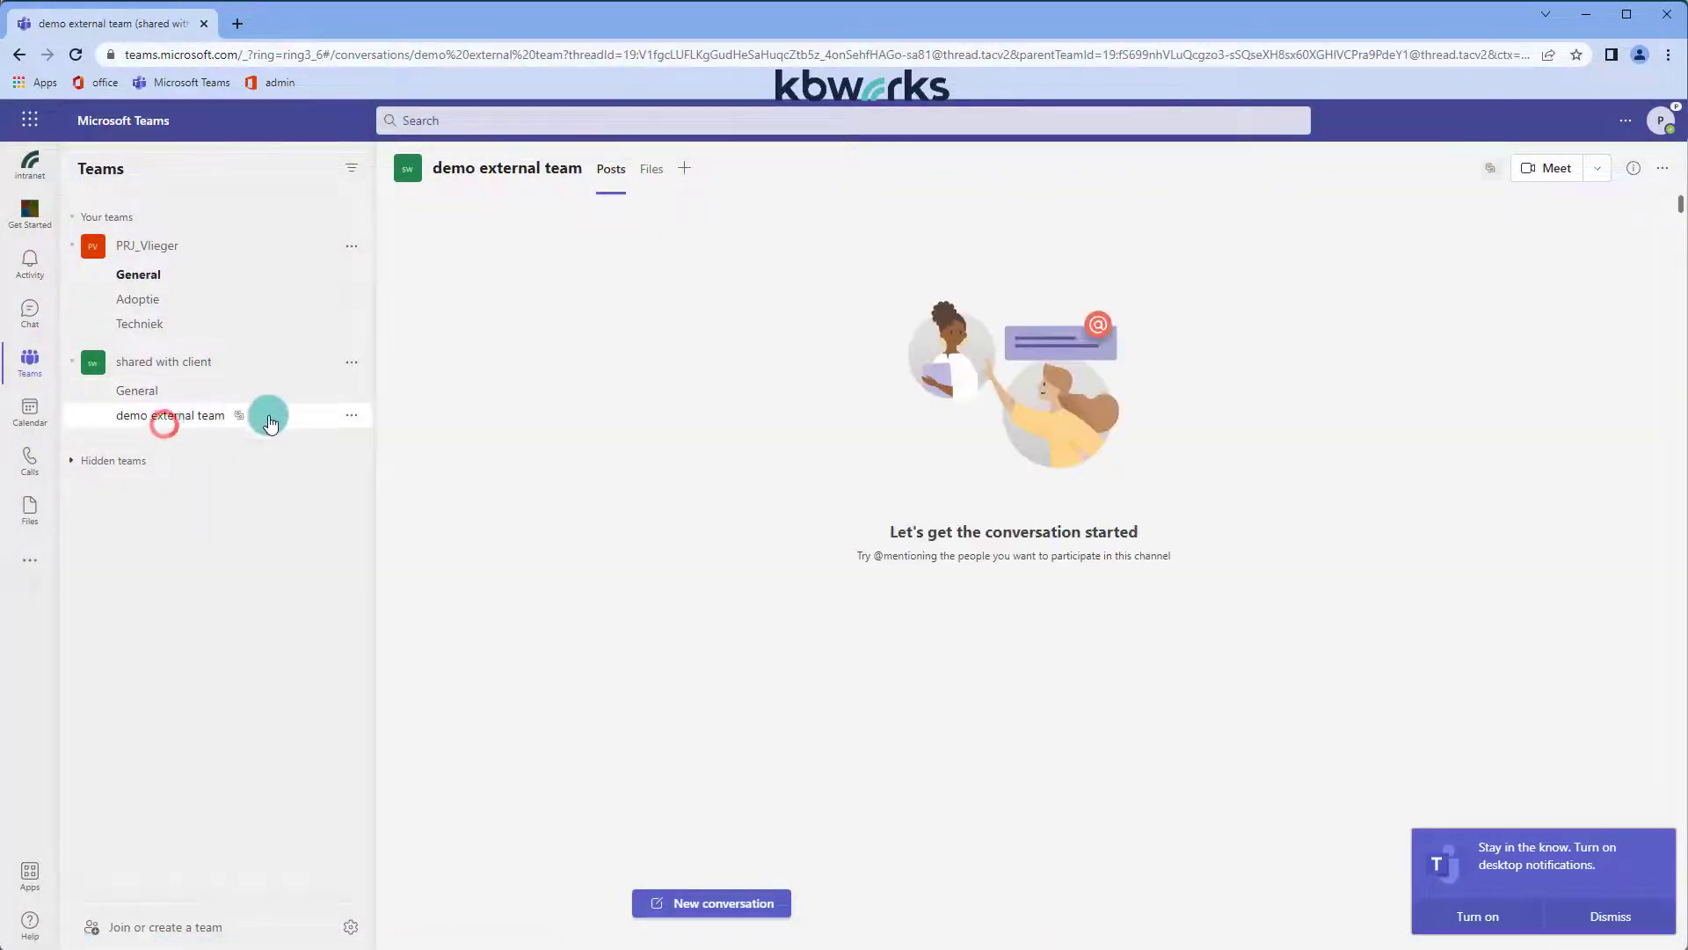
pyautogui.click(351, 414)
pyautogui.moveTo(404, 567)
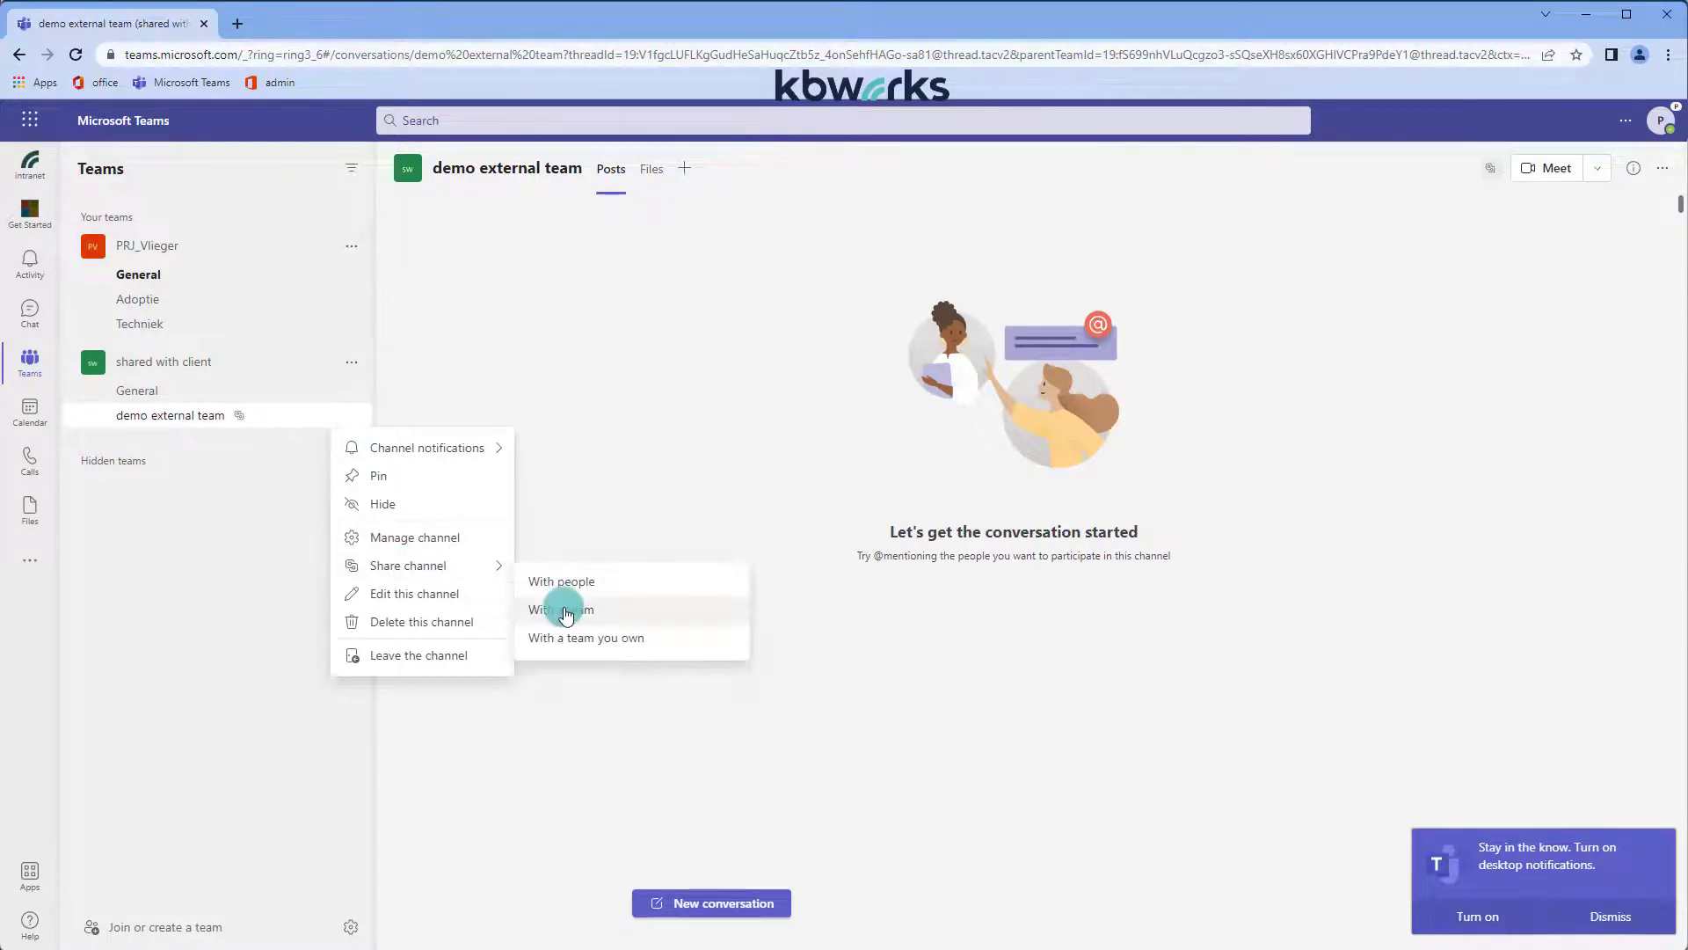
pyautogui.click(566, 613)
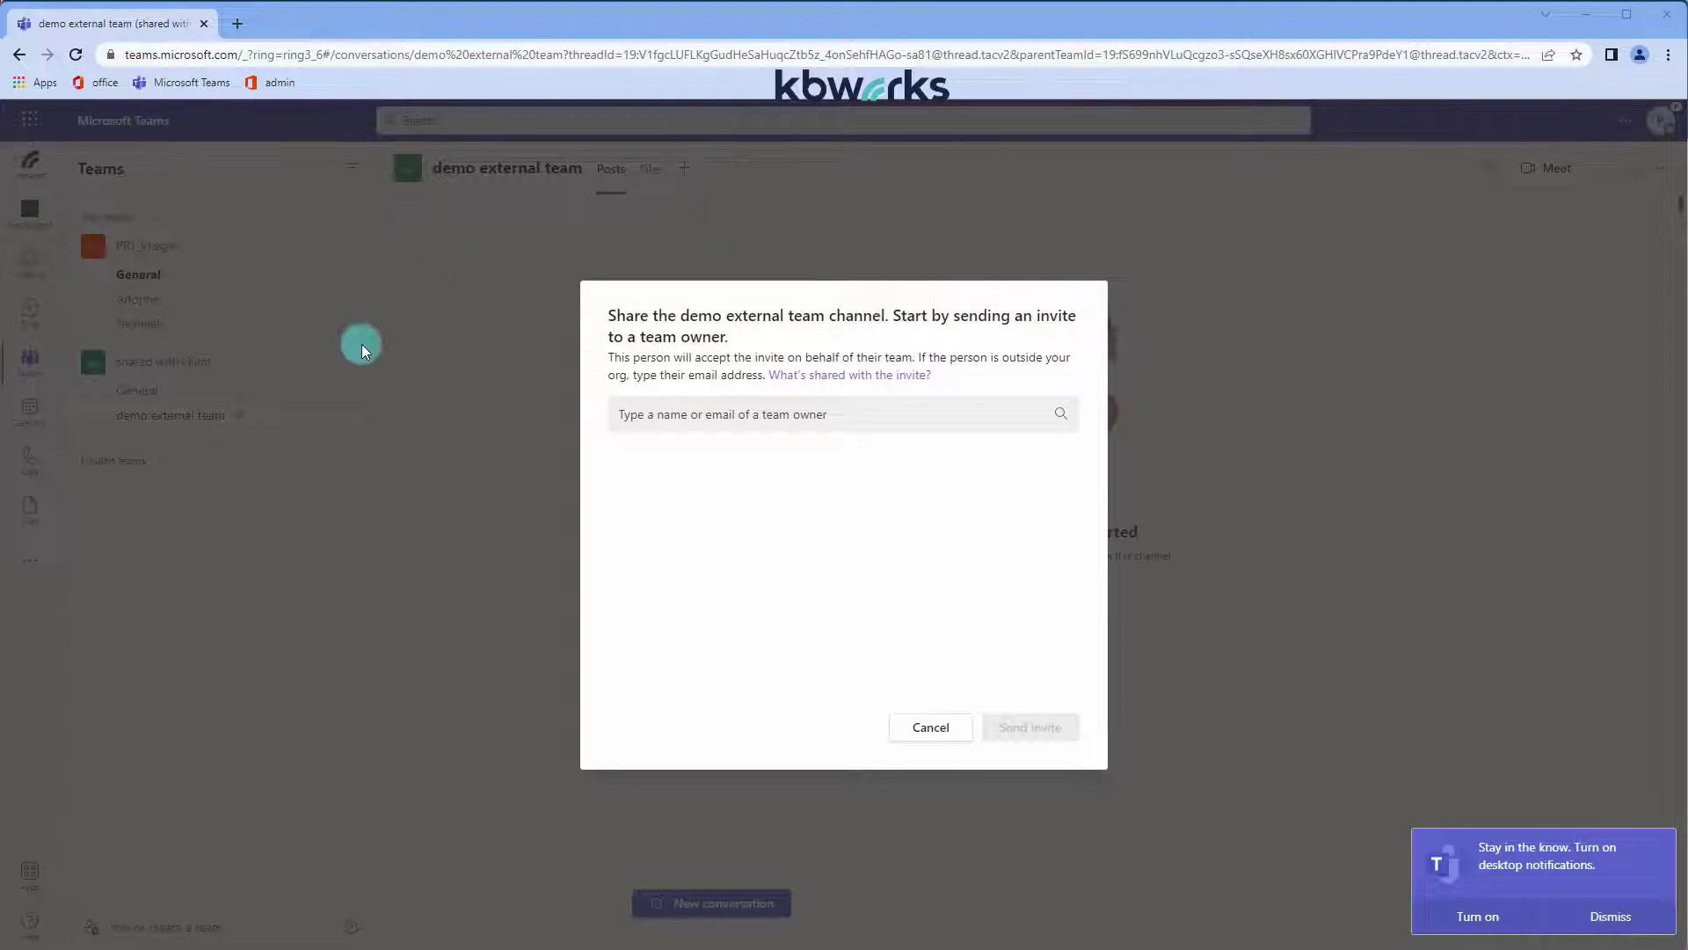
pyautogui.click(626, 413)
pyautogui.hotkey('ctrl', 'v')
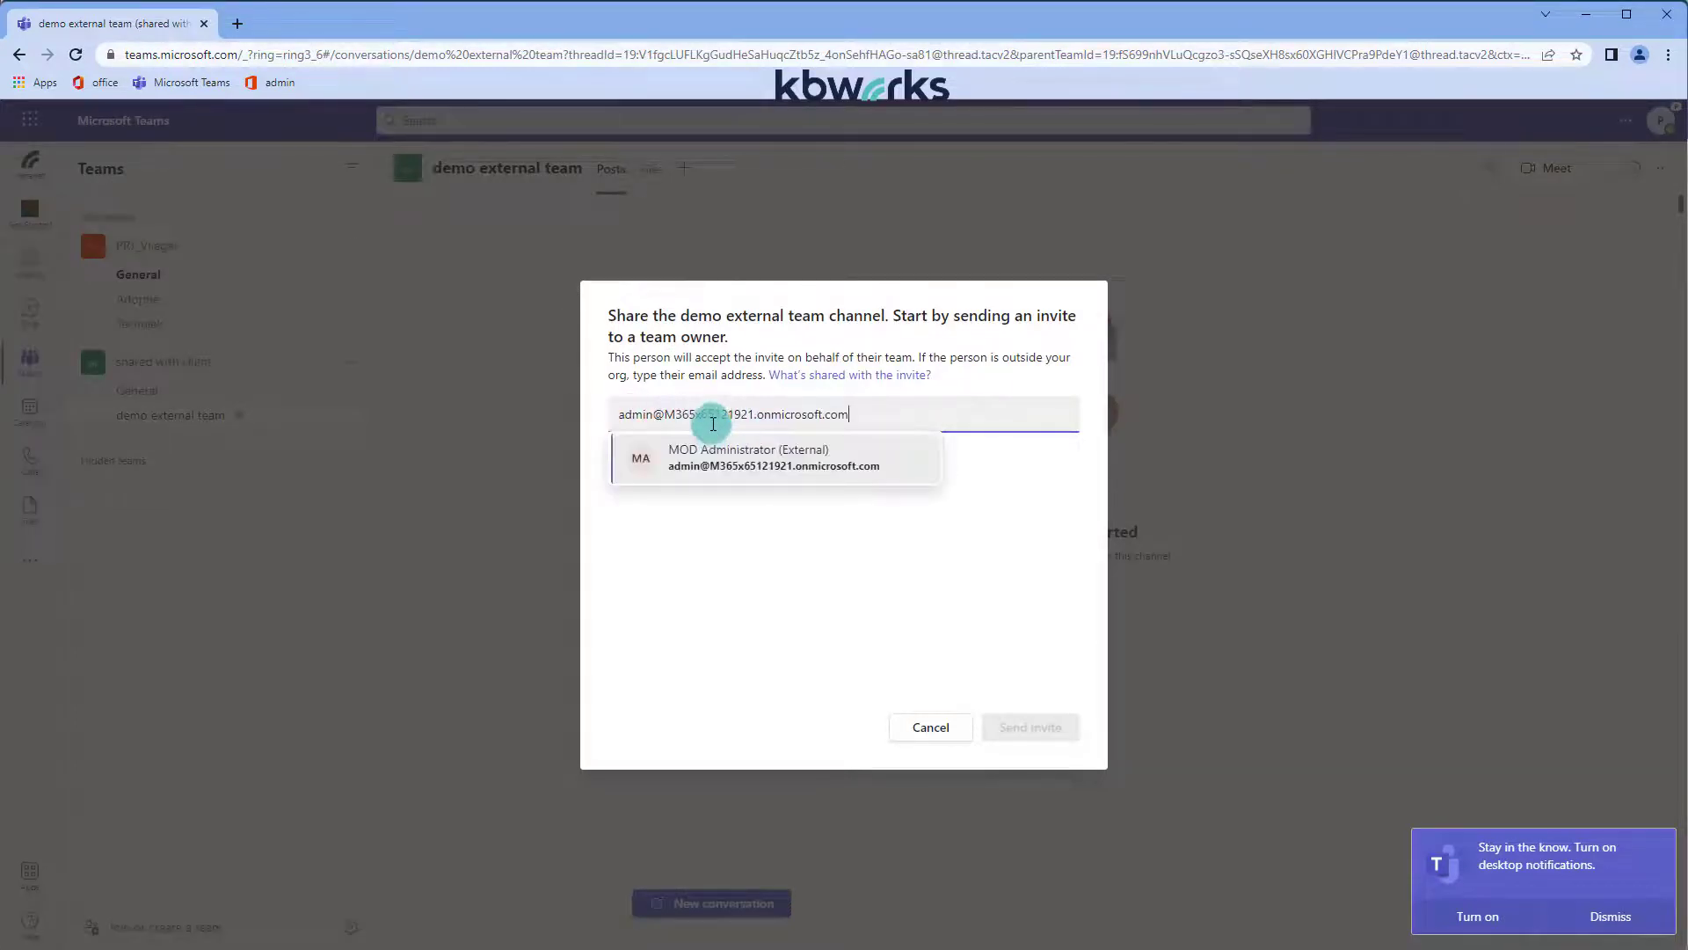
pyautogui.click(754, 465)
pyautogui.click(1017, 726)
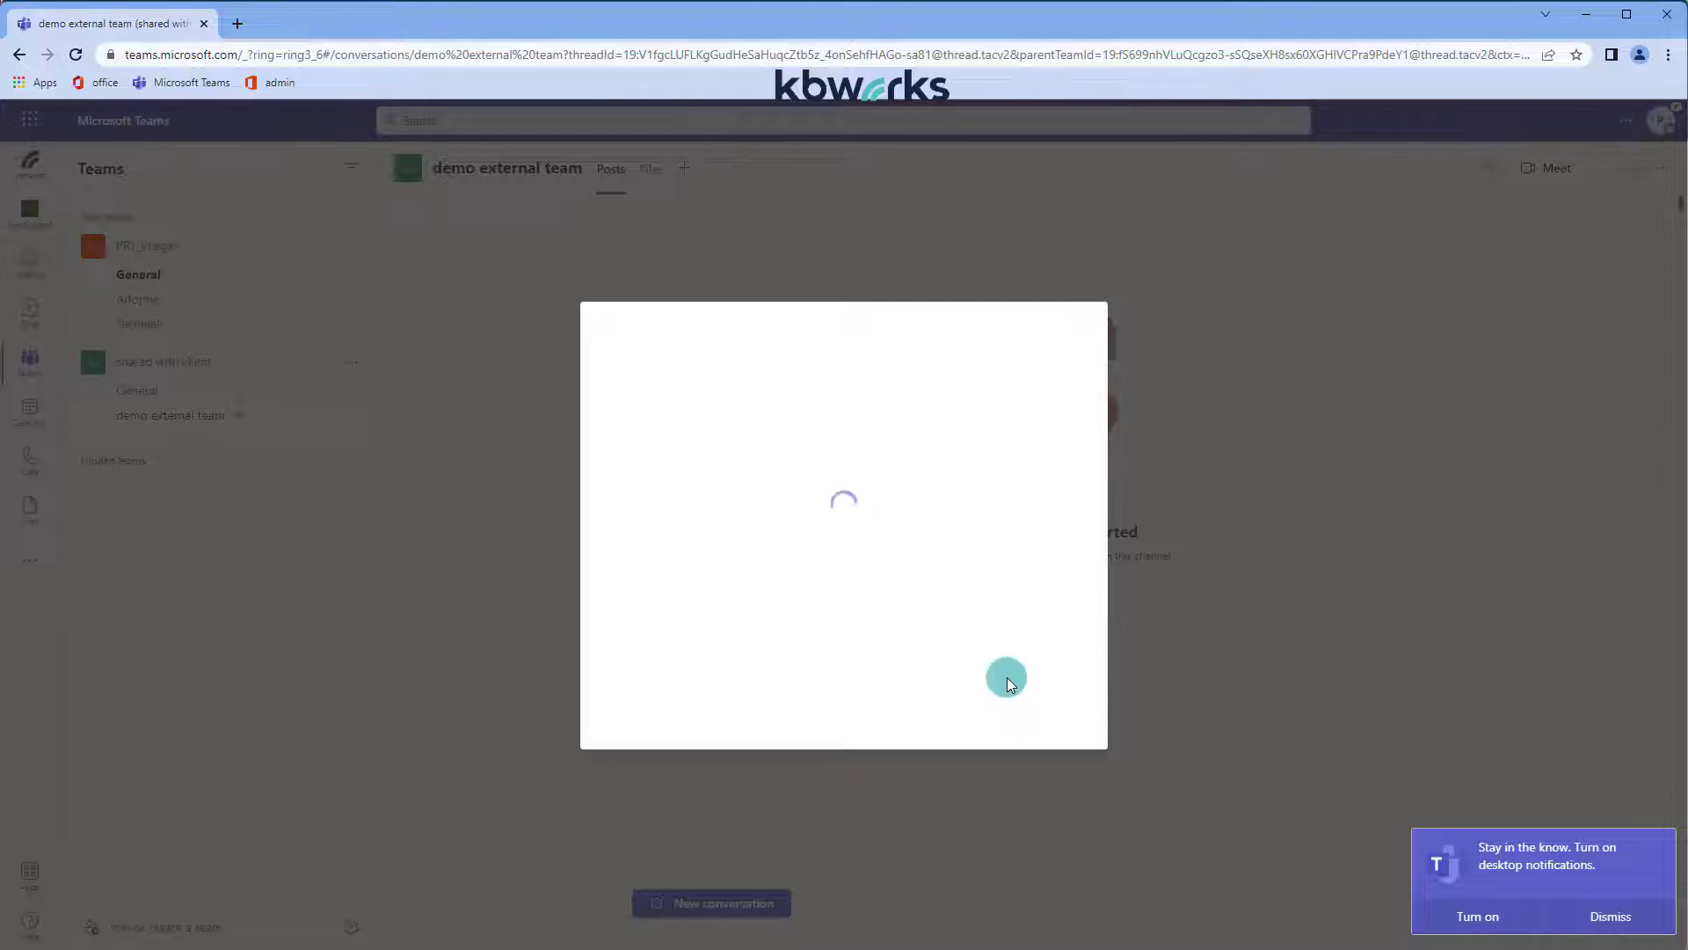
pyautogui.click(852, 627)
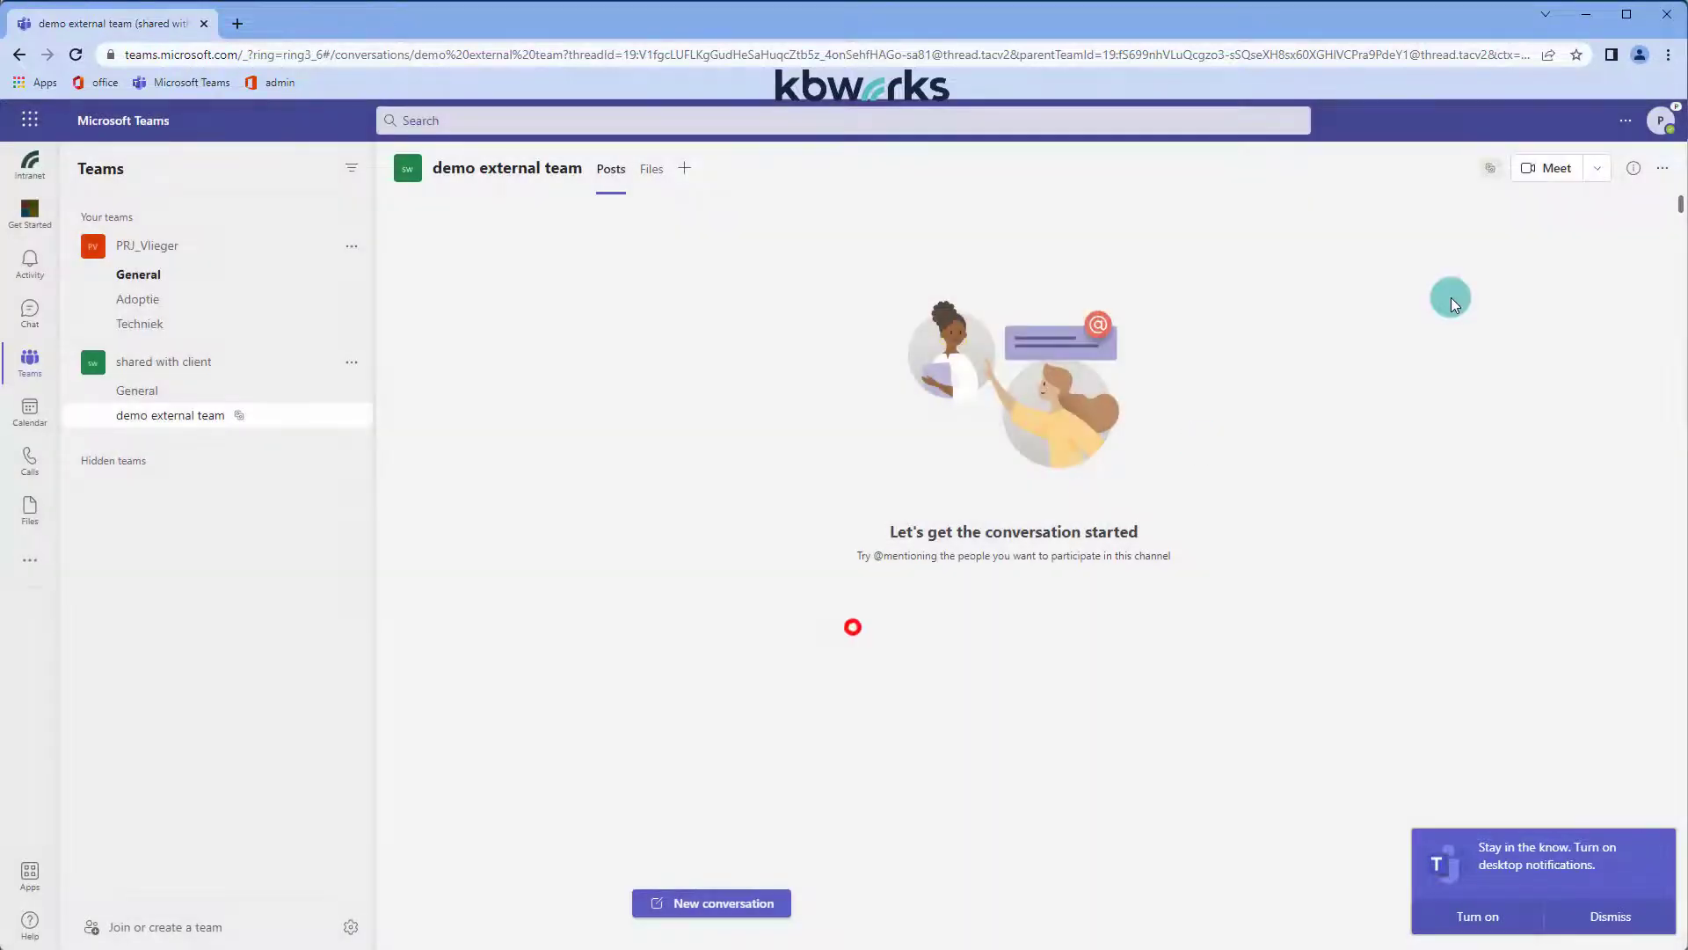
# Switch to the external team owner's session and accept the pending invite for the "demo external team" channel
pyautogui.click(1659, 119)
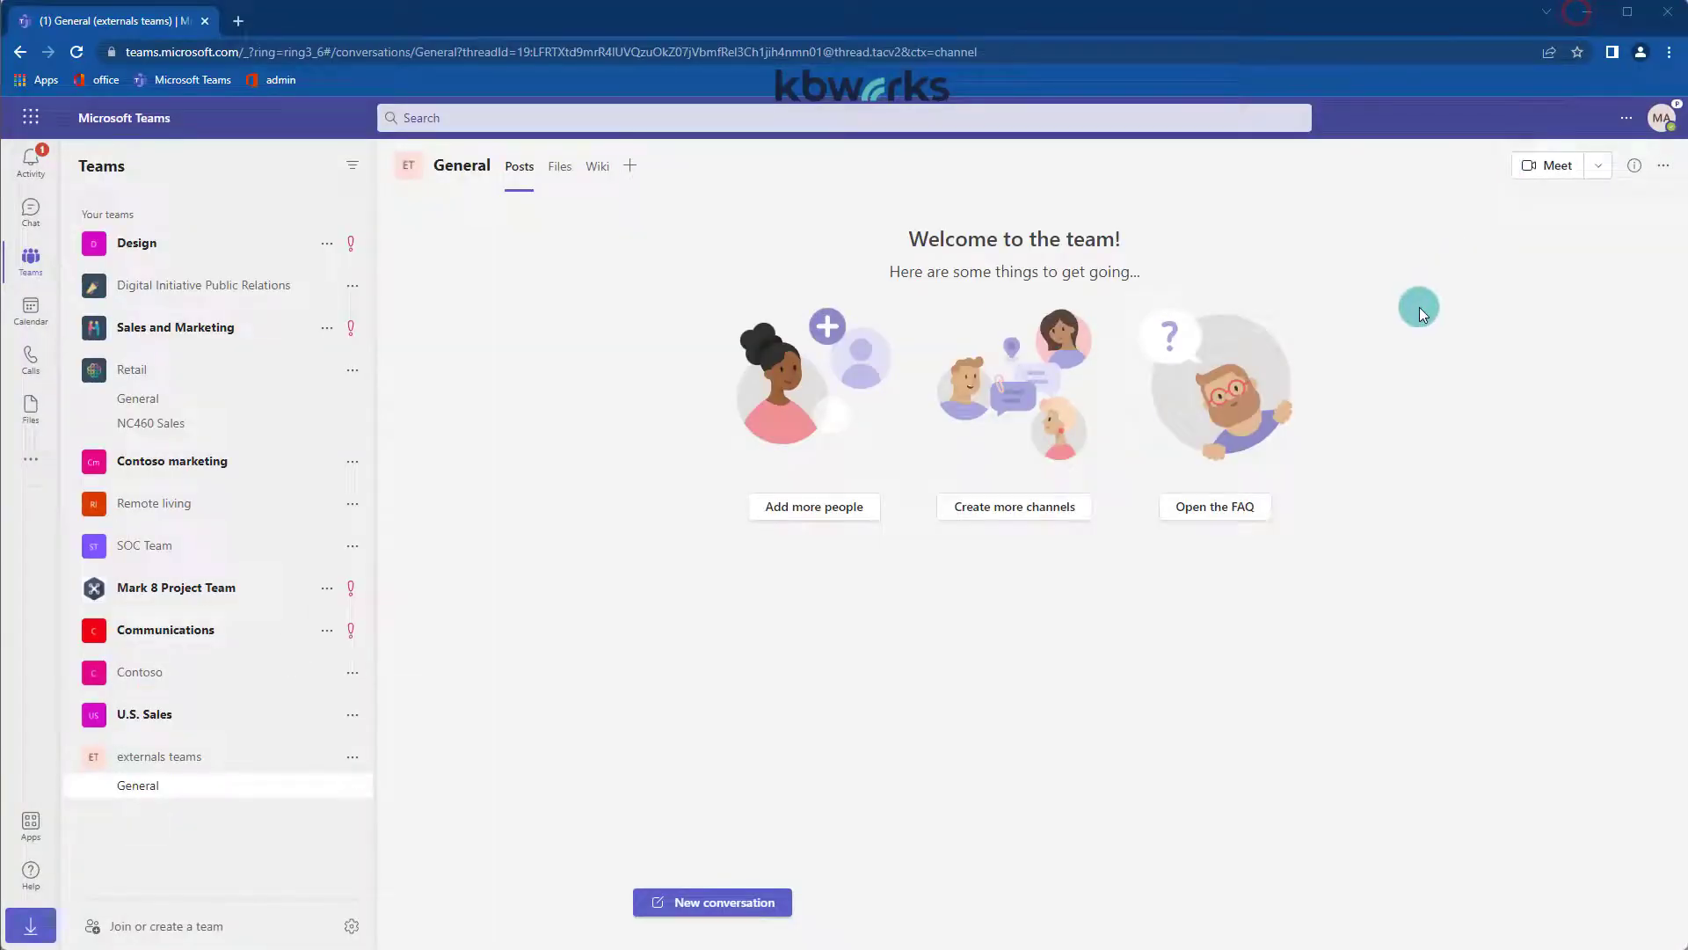
pyautogui.click(1661, 118)
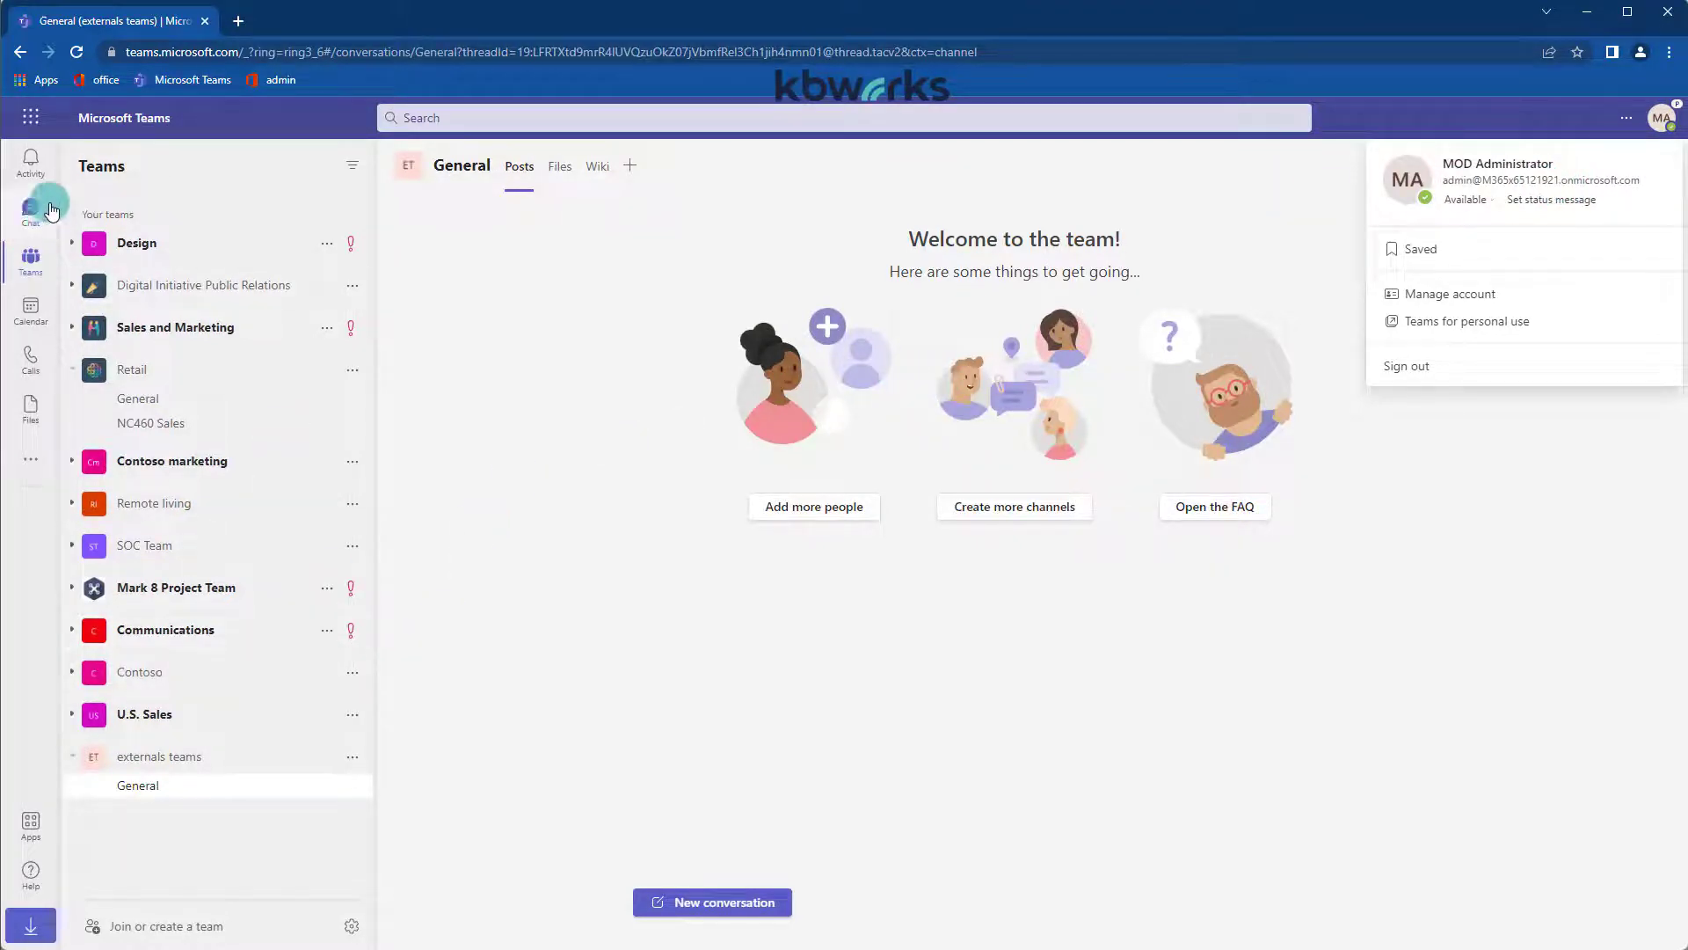
pyautogui.click(31, 163)
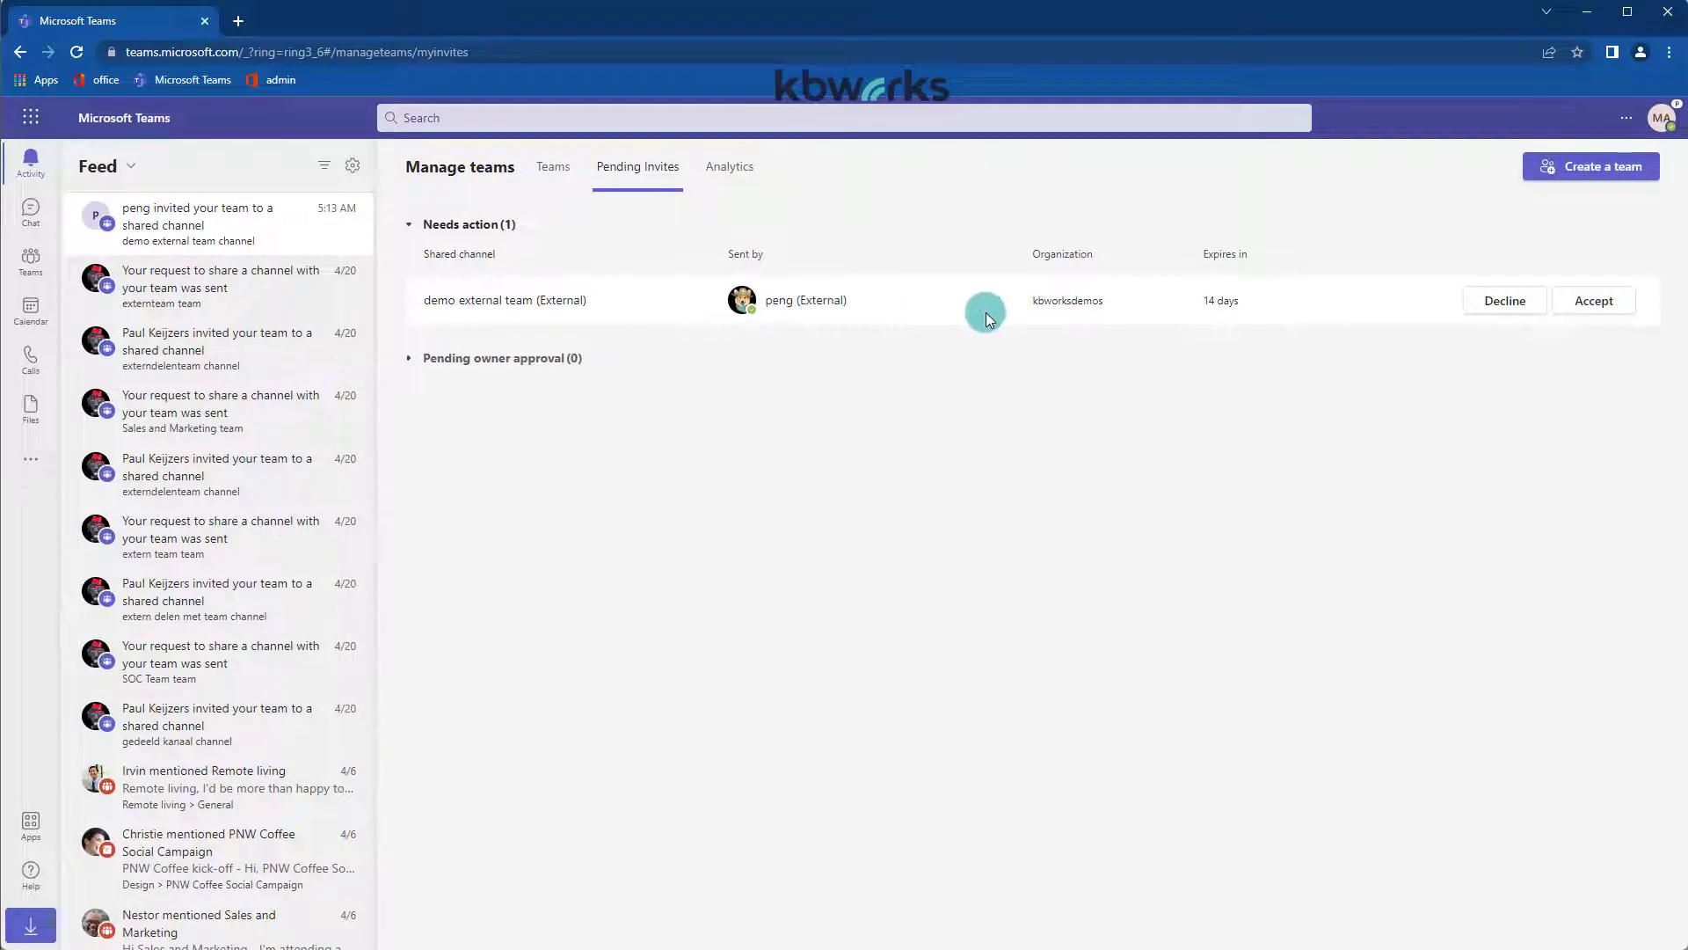
pyautogui.click(1592, 303)
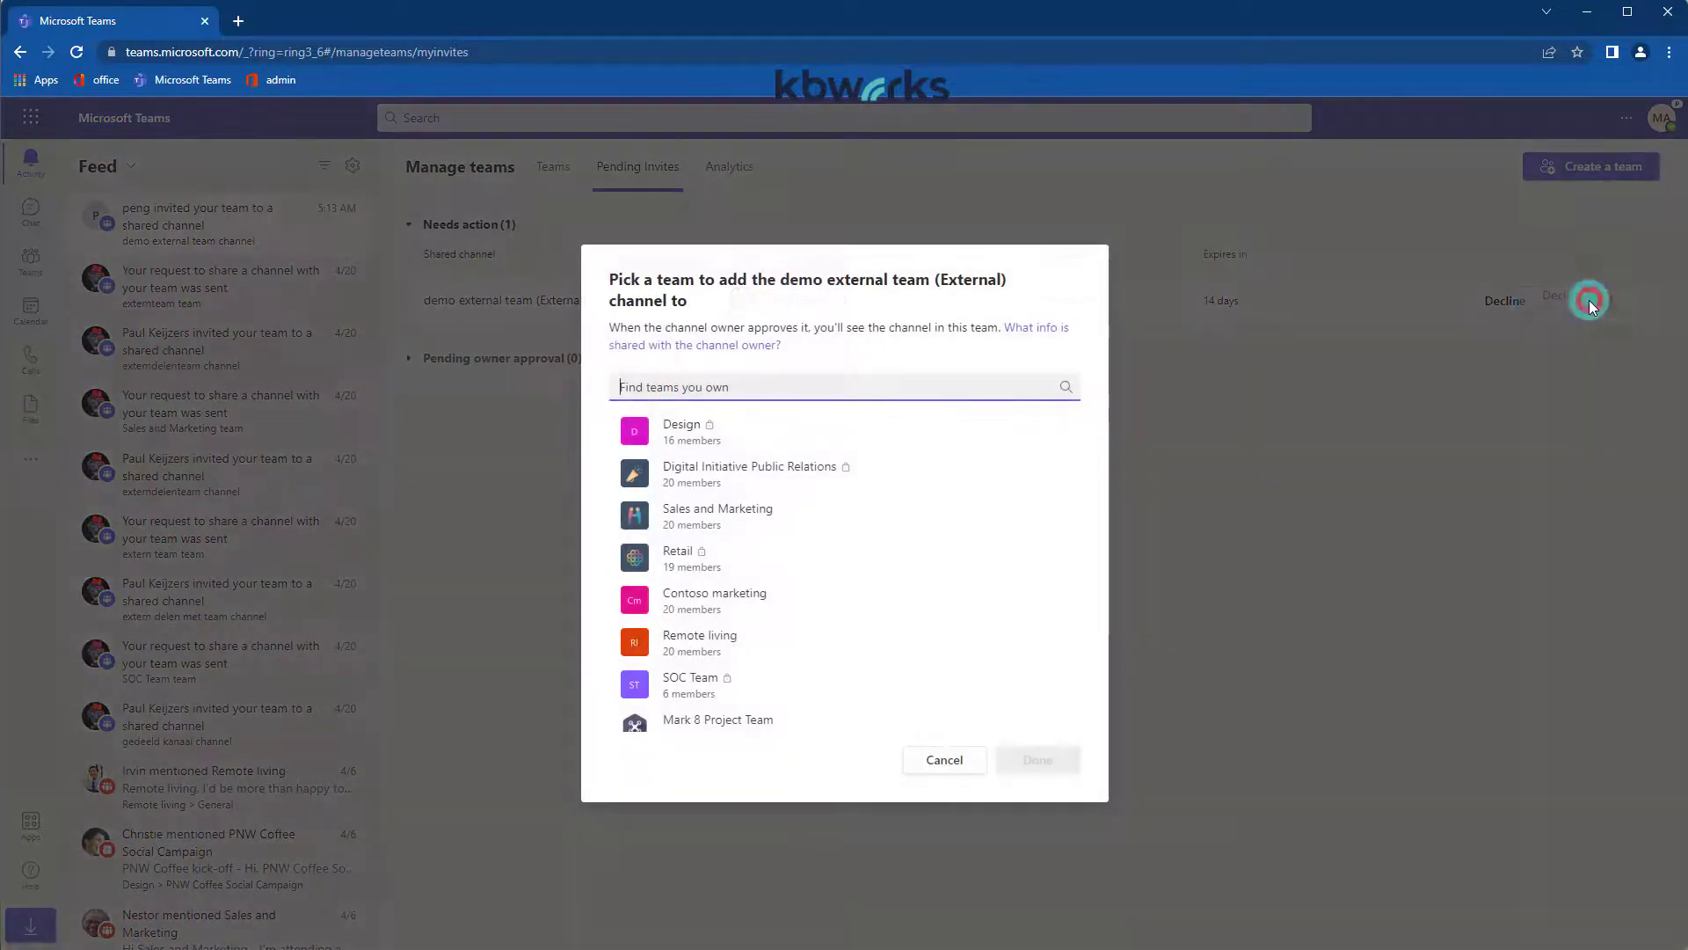
# Try to add the "demo external team" channel to the Contoso team
pyautogui.scroll(-3, 837, 482)
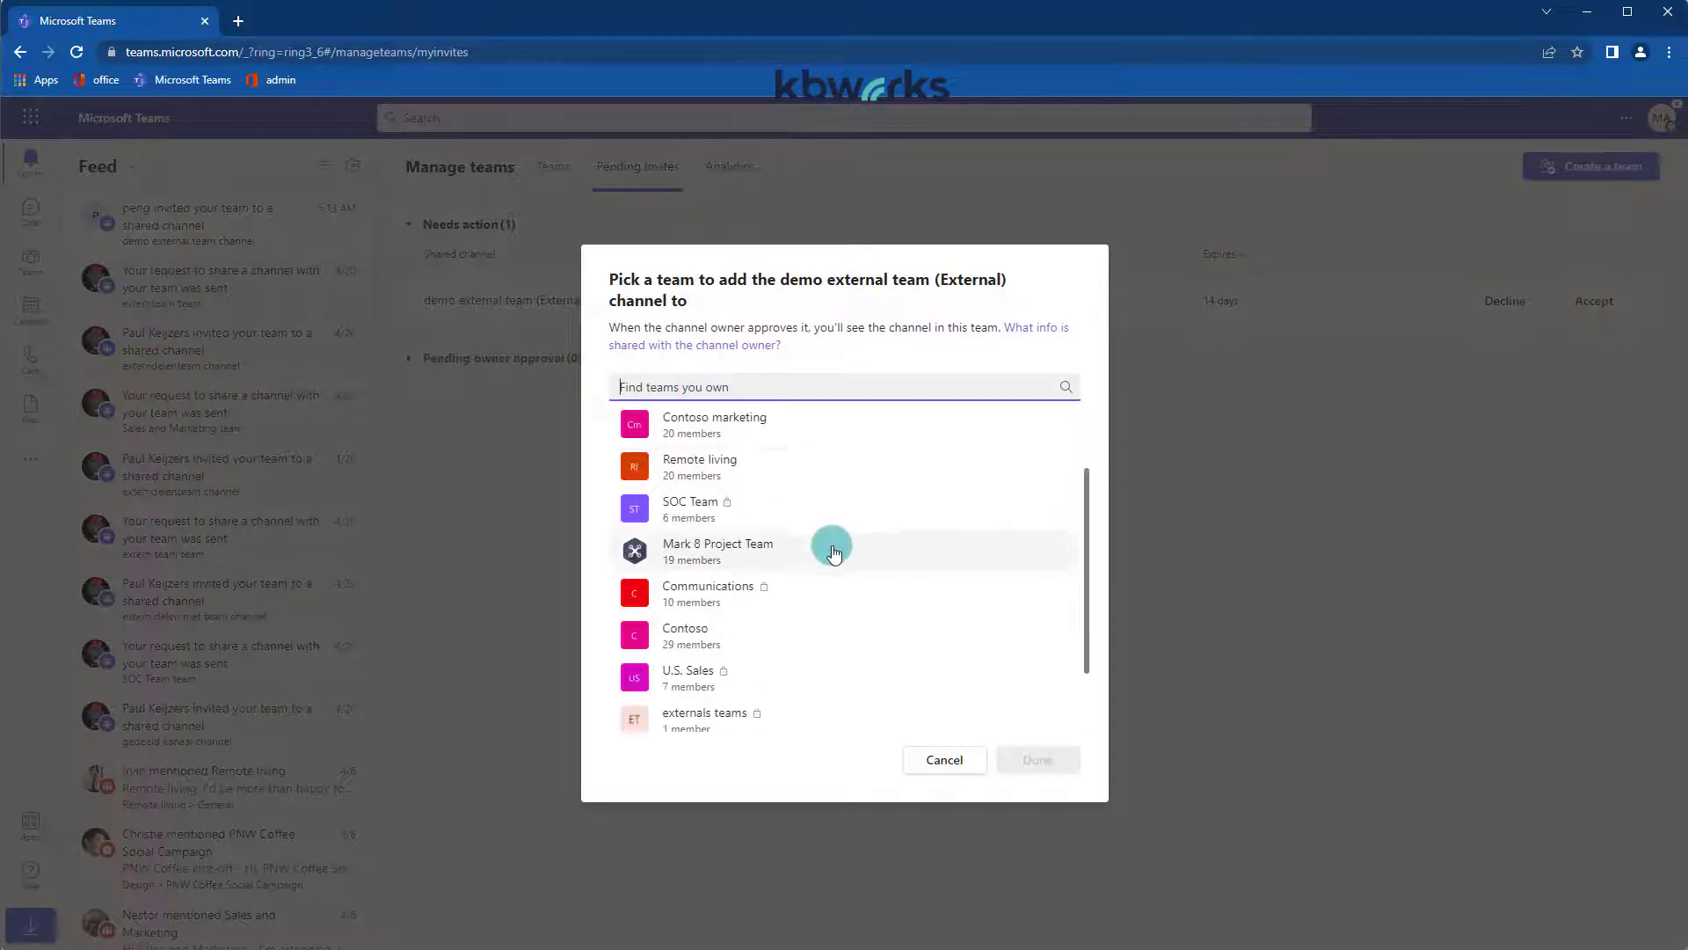
pyautogui.click(694, 629)
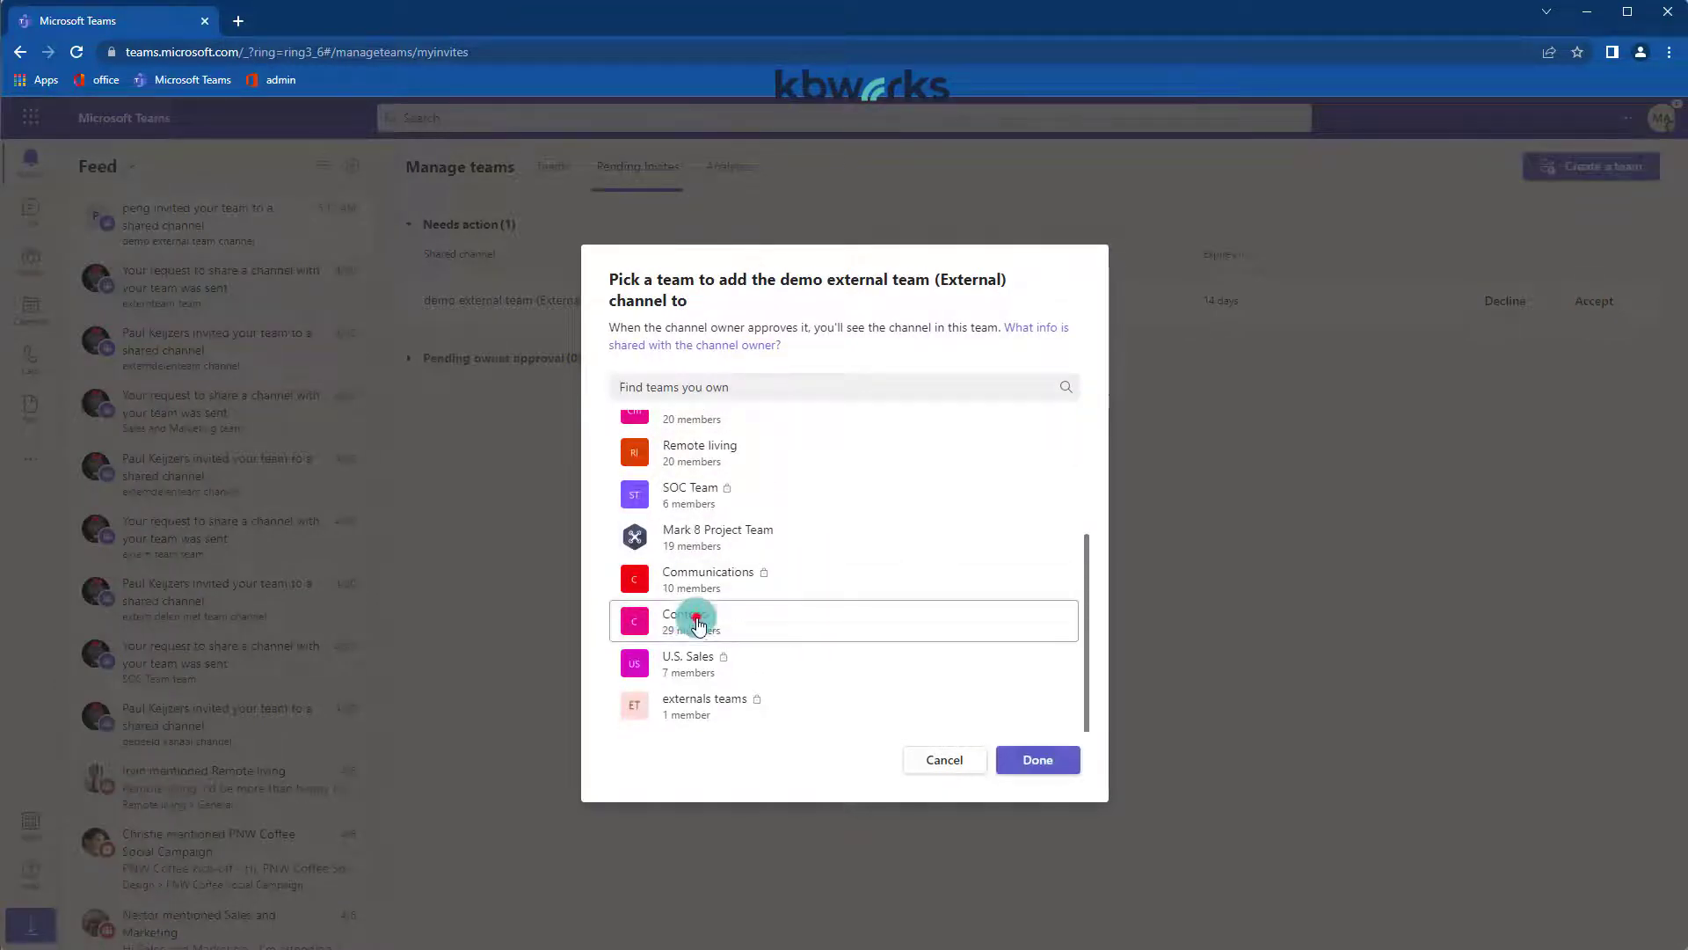
pyautogui.click(831, 620)
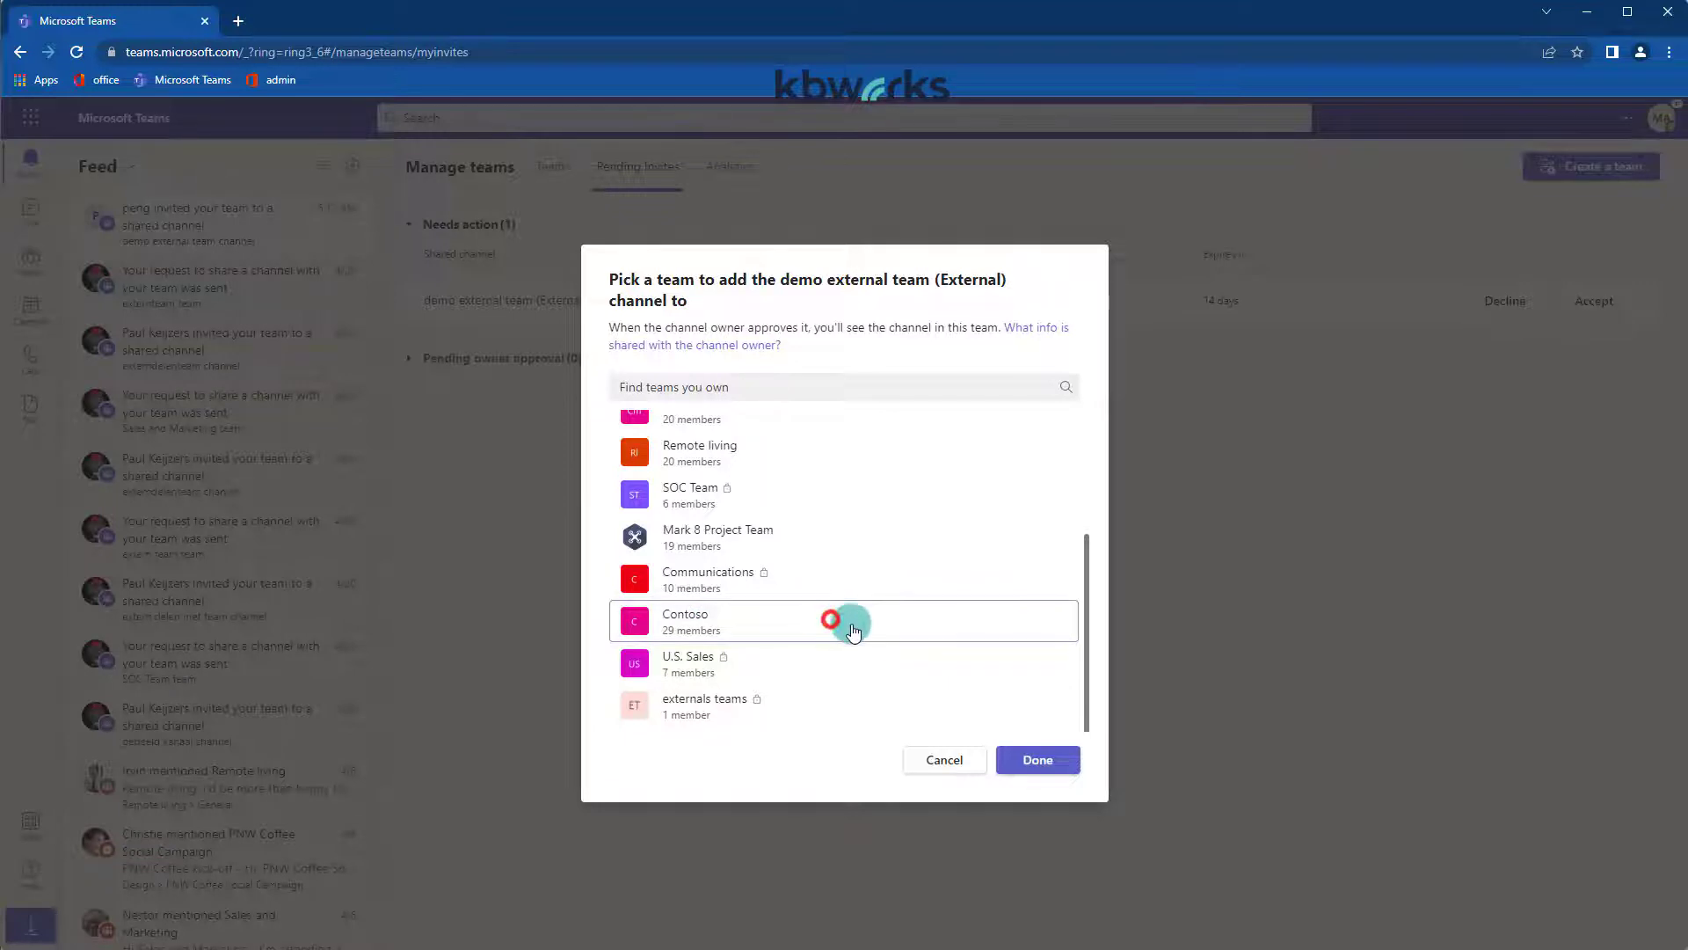
pyautogui.click(1030, 758)
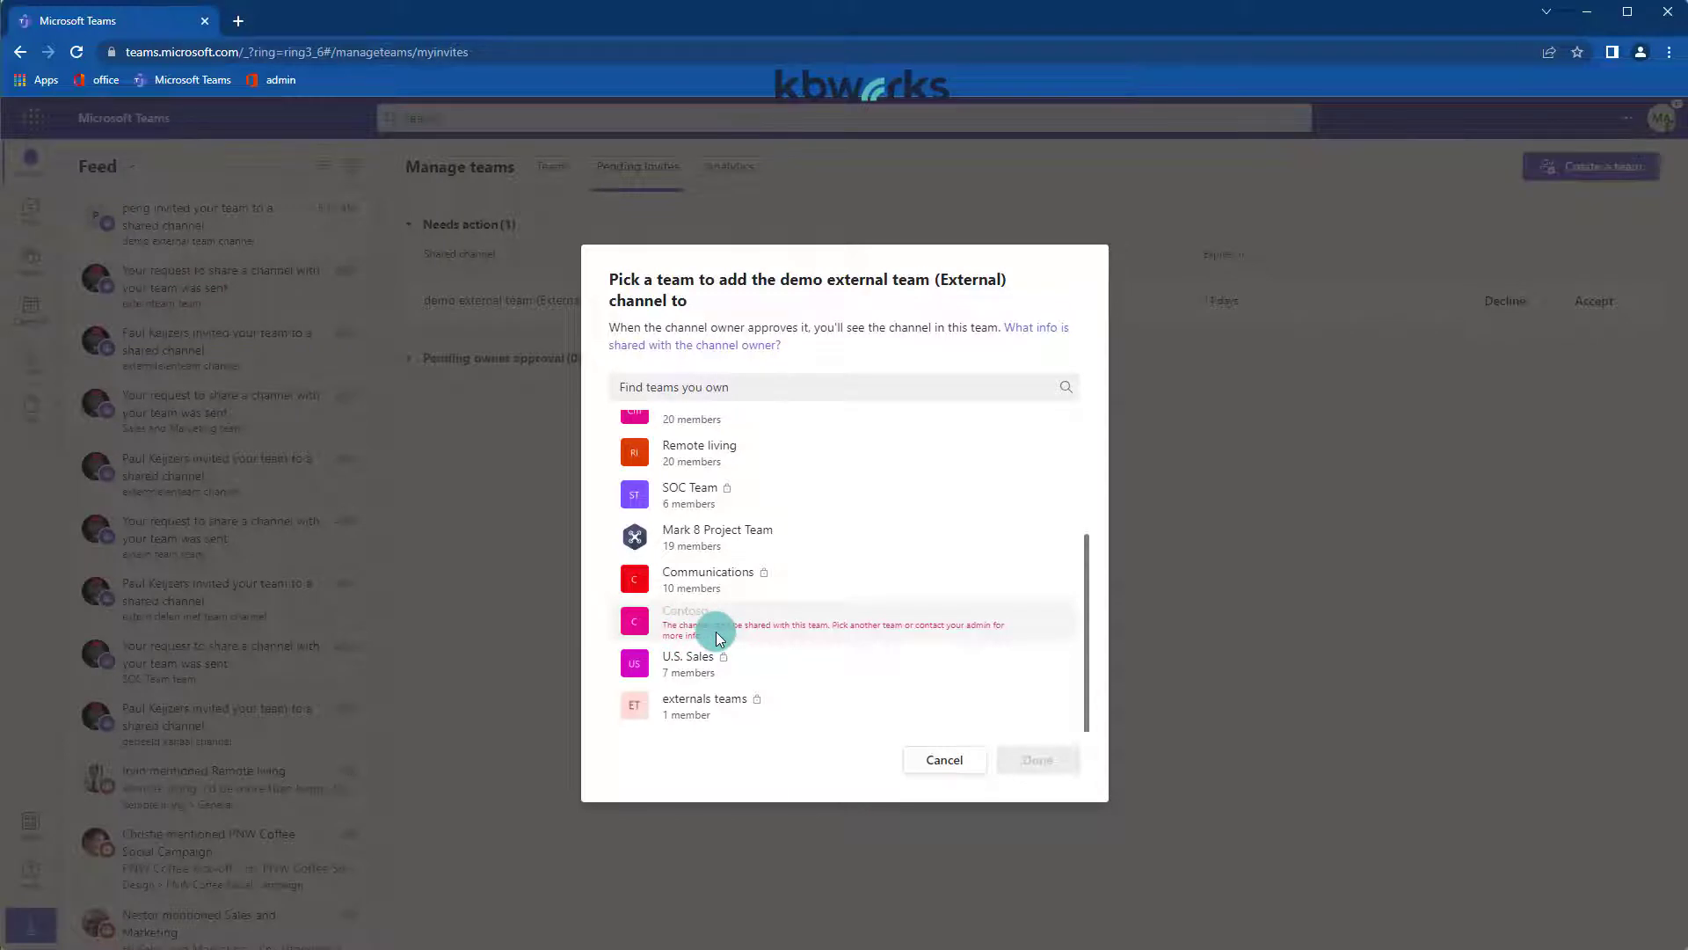
# Add the shared channel to the "externals teams" team and open the activity notification about the sent request
pyautogui.click(749, 540)
pyautogui.click(748, 708)
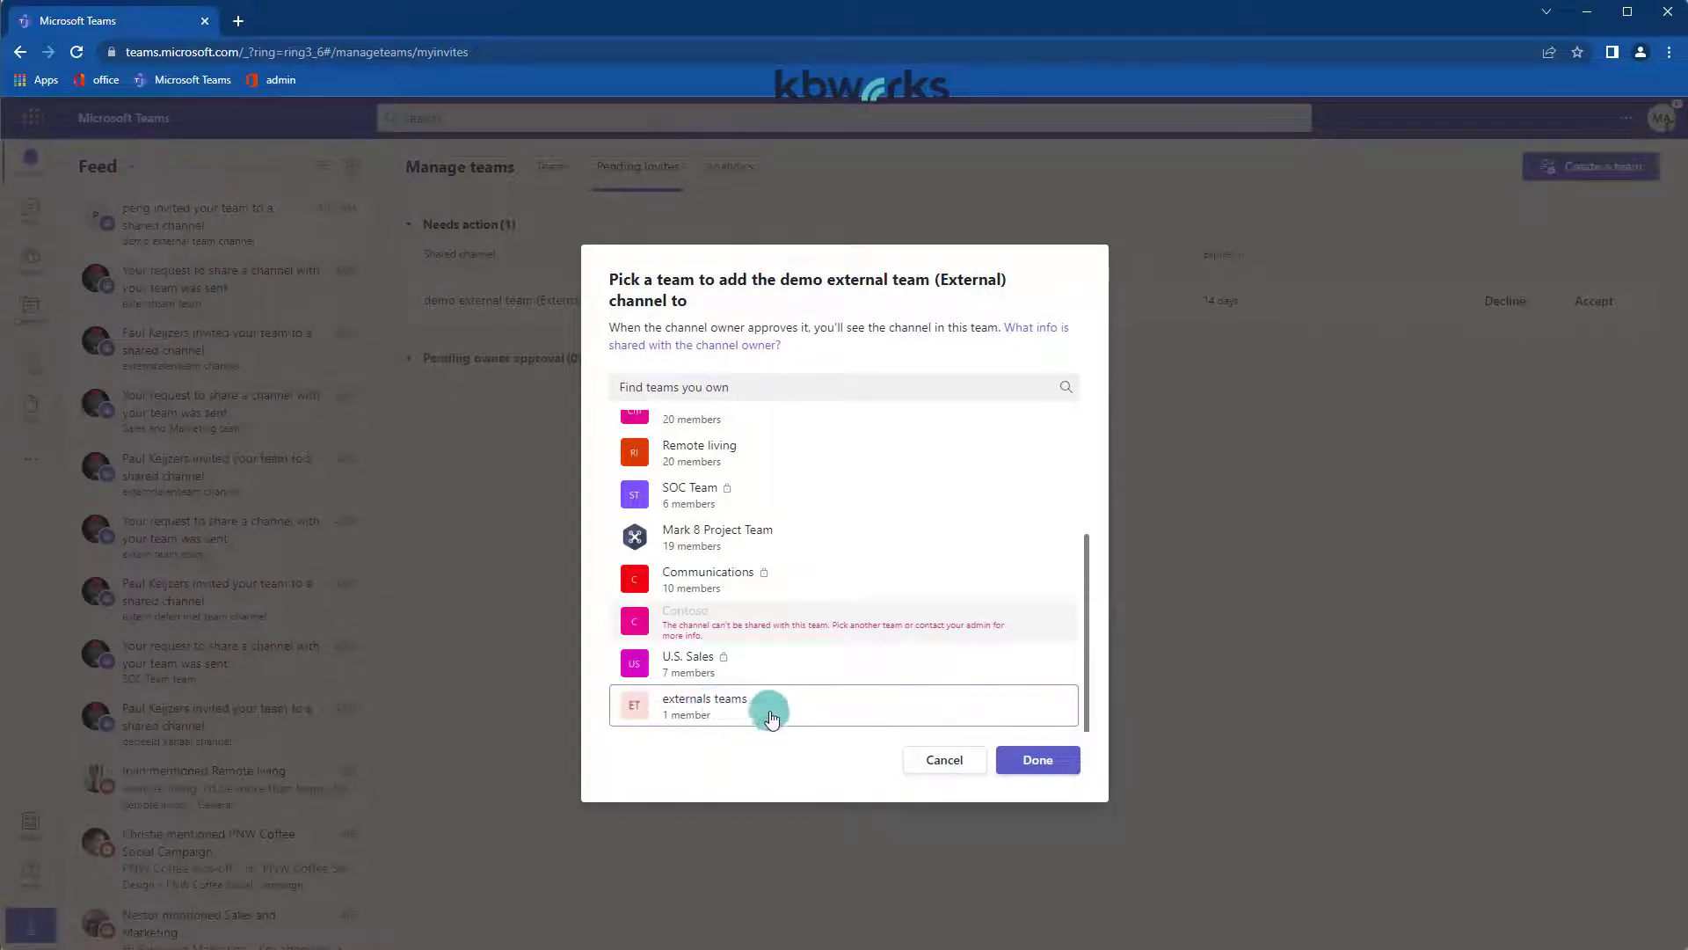
pyautogui.click(1038, 760)
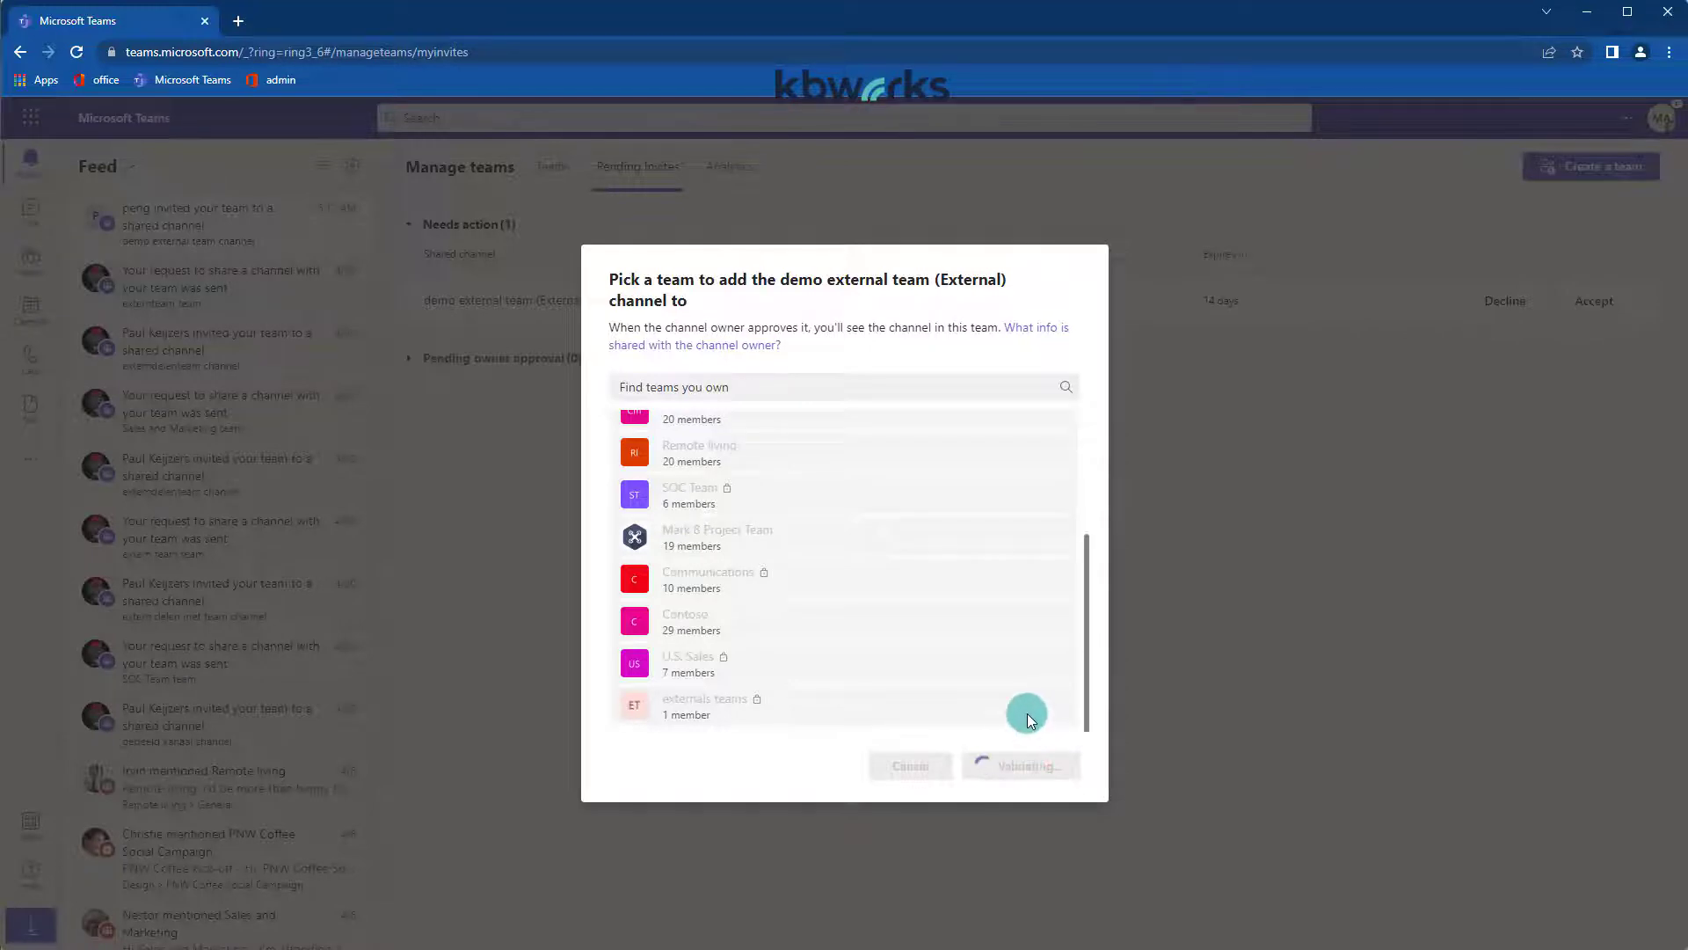
pyautogui.click(1038, 741)
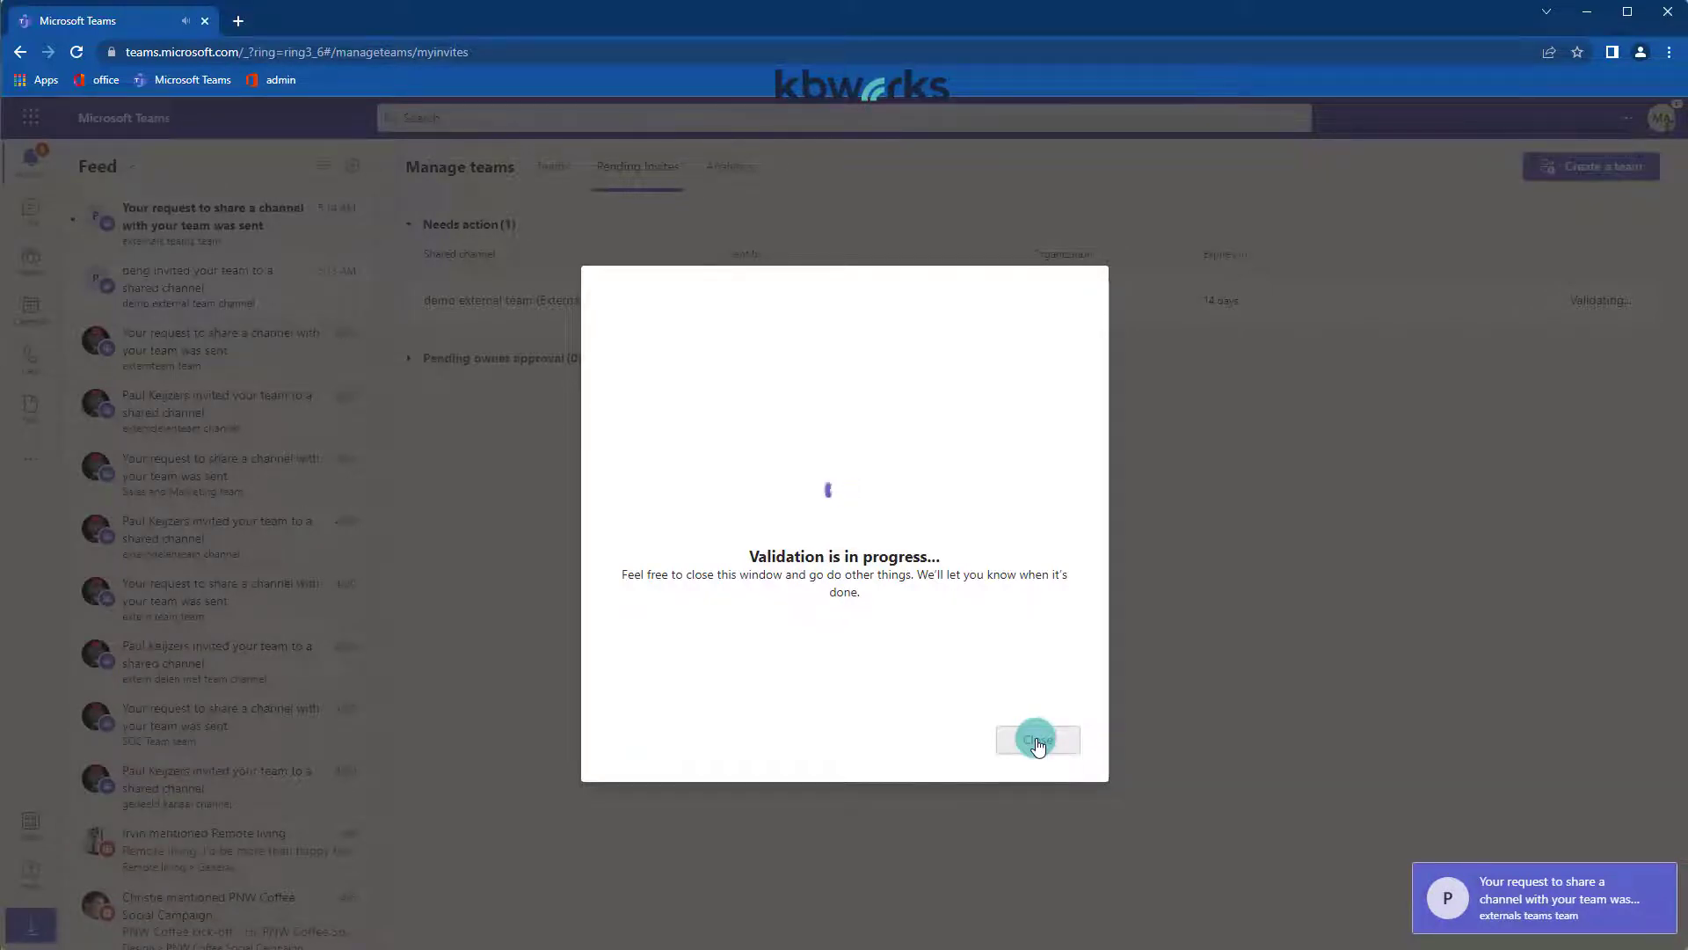
pyautogui.click(1038, 741)
pyautogui.click(208, 222)
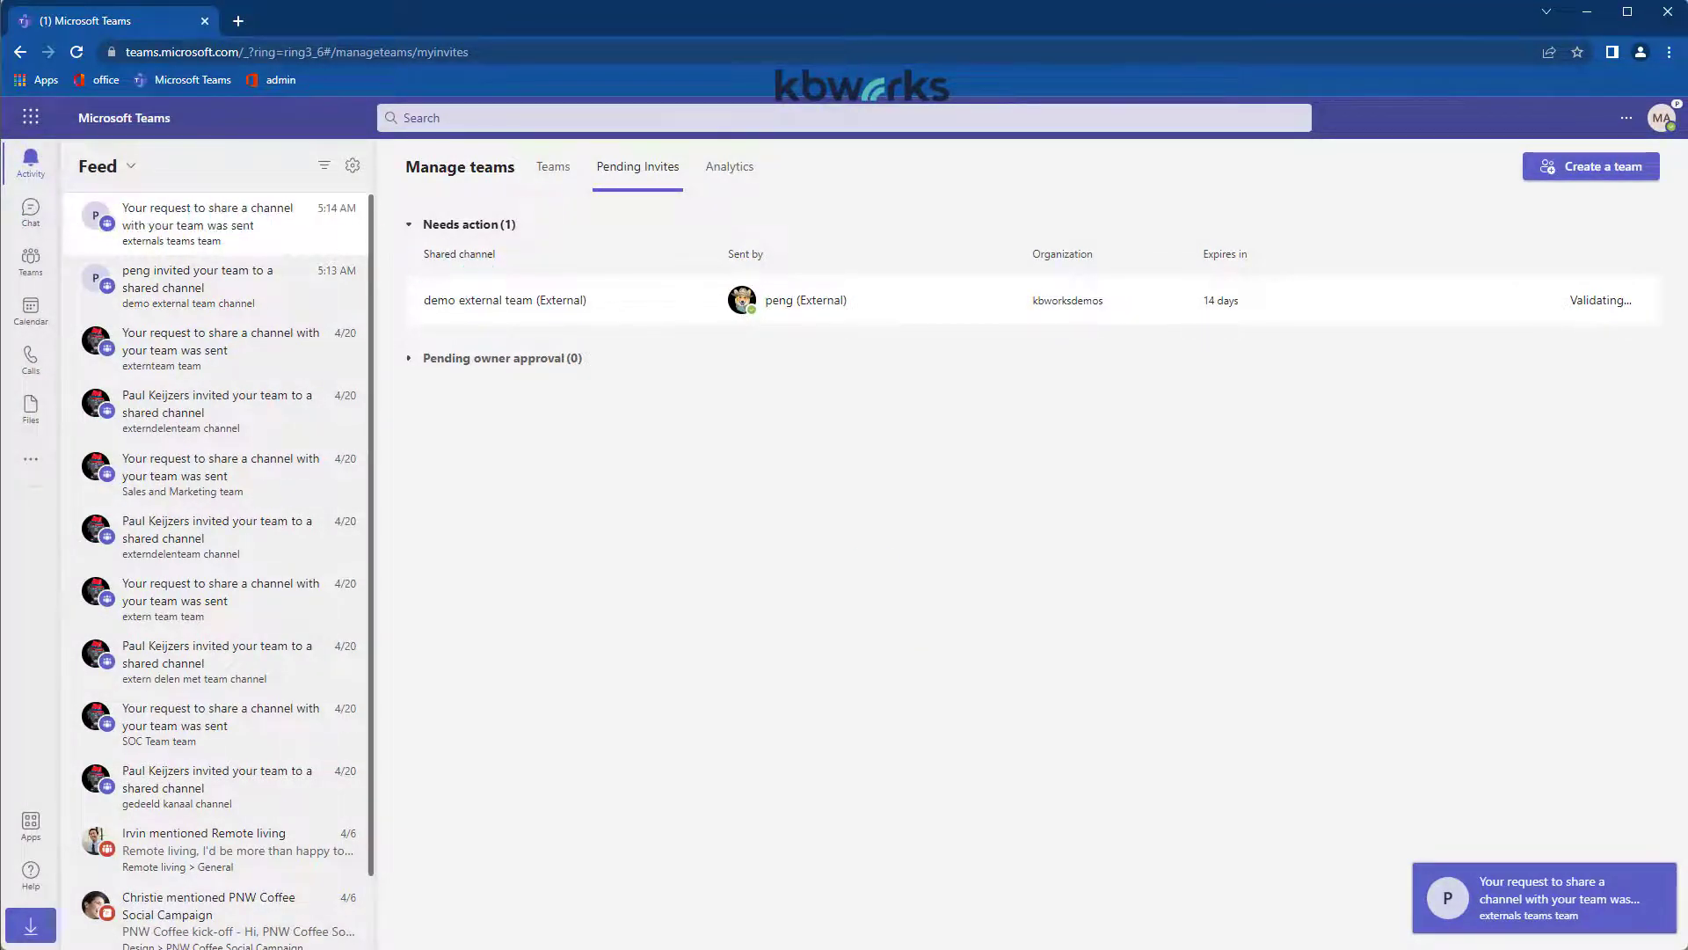
# Return to the channel owner's session and check the activity feed and the reloaded teams list for the sharing request
pyautogui.click(395, 948)
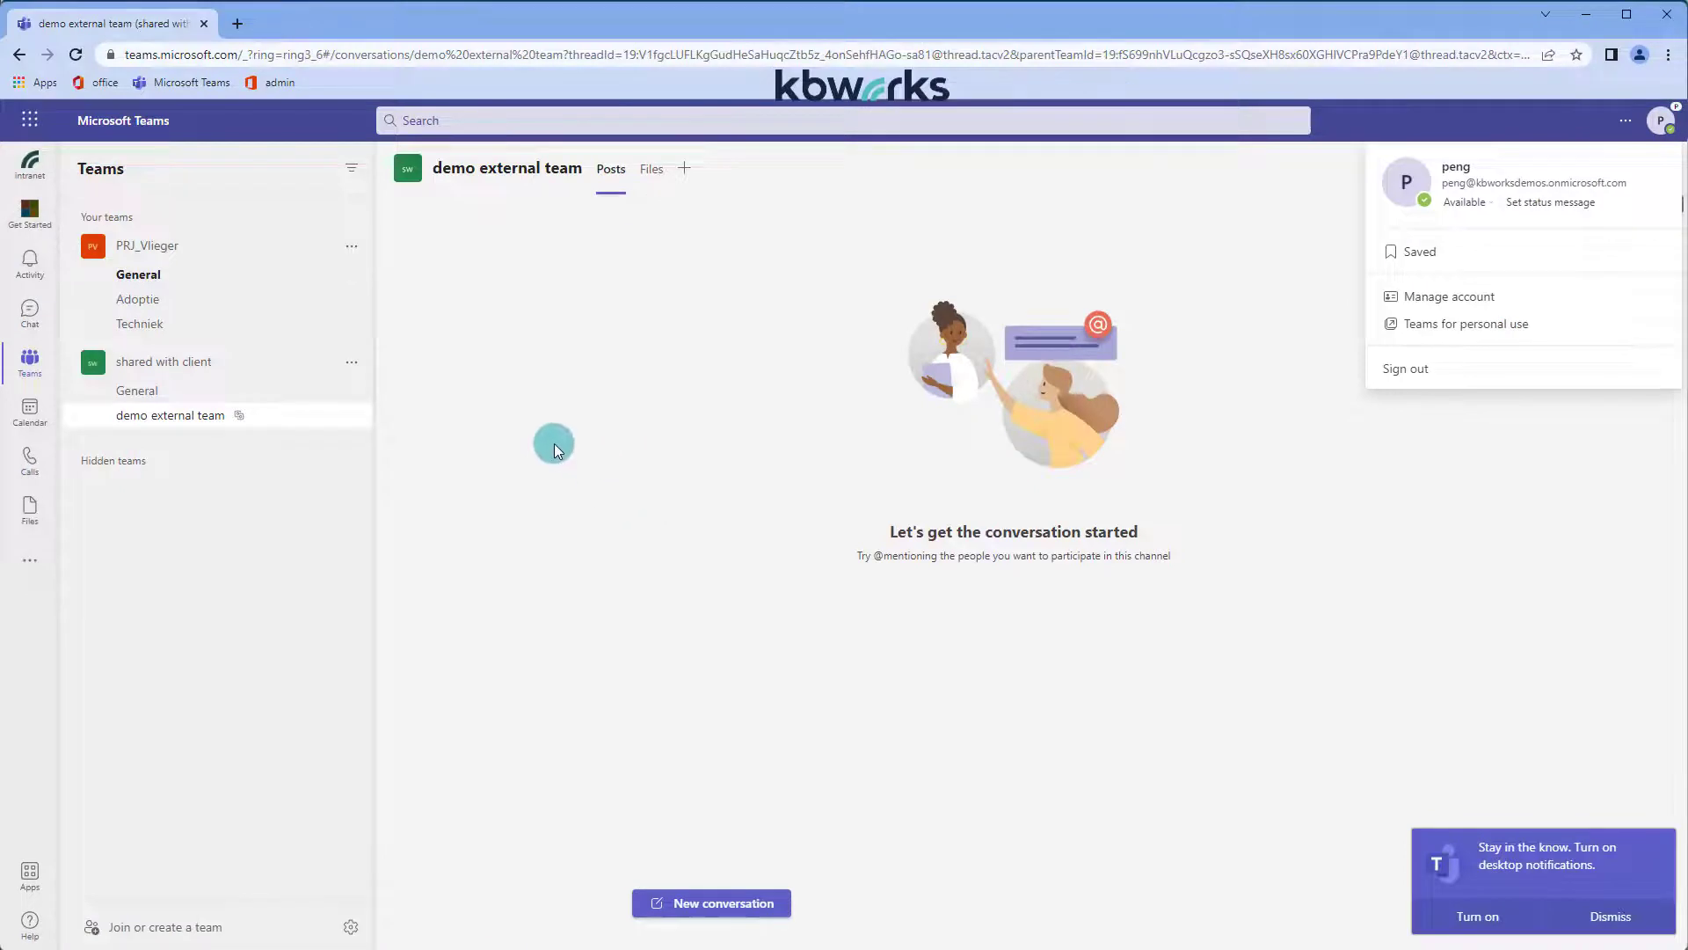
pyautogui.click(35, 257)
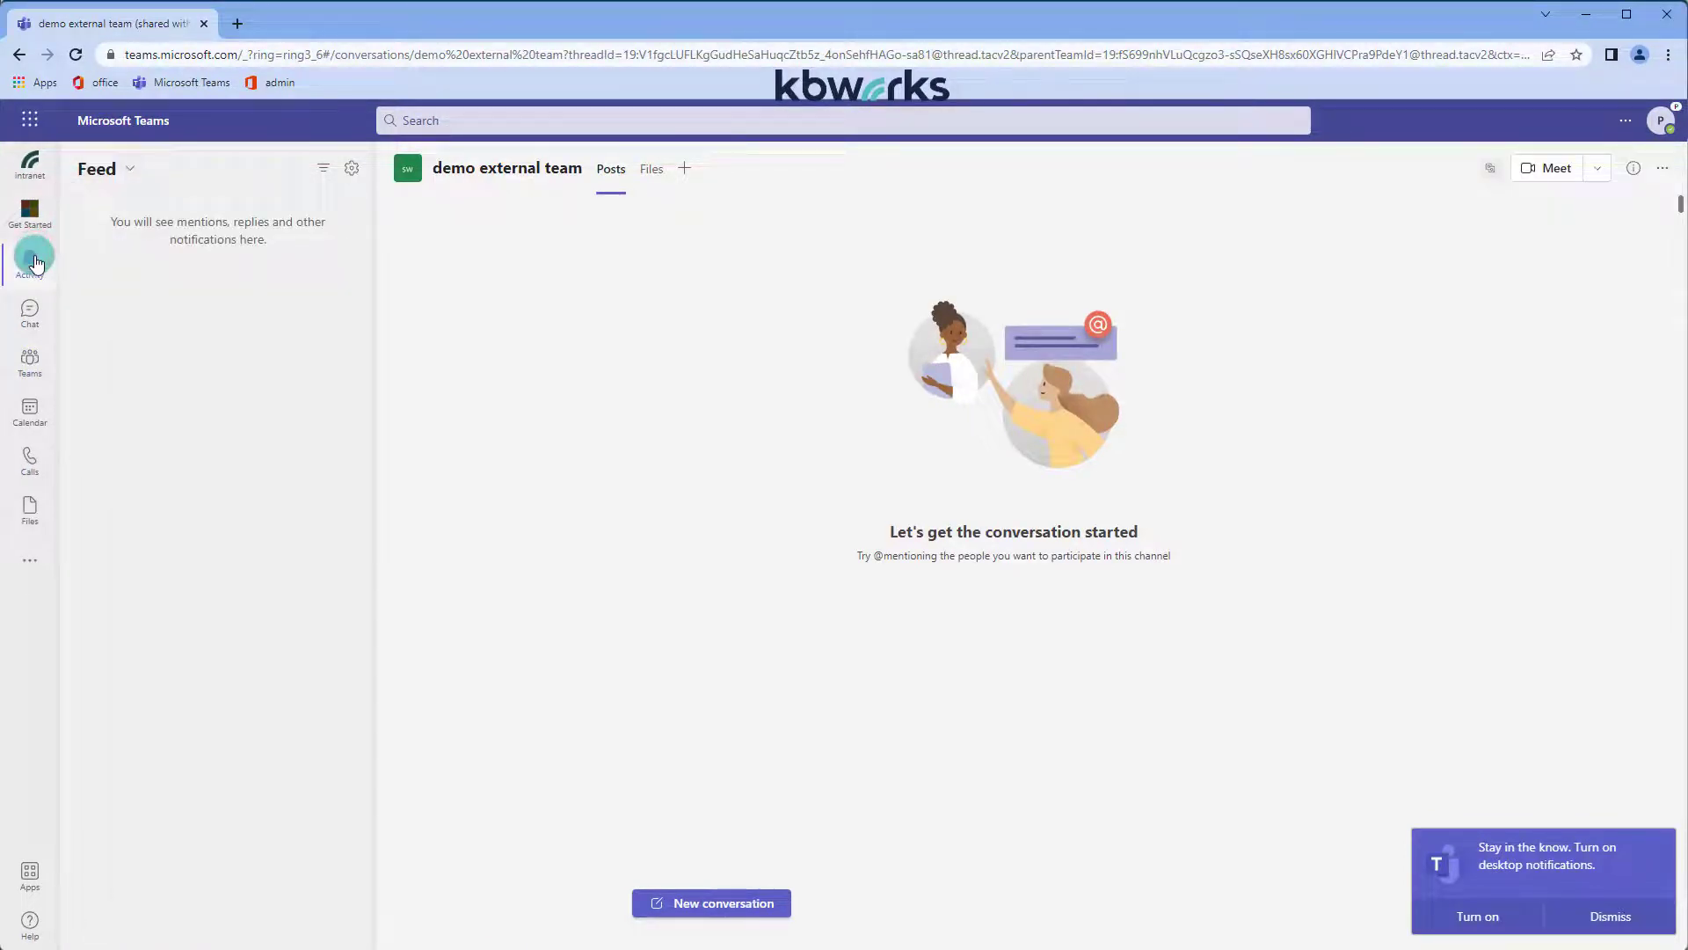
pyautogui.click(28, 365)
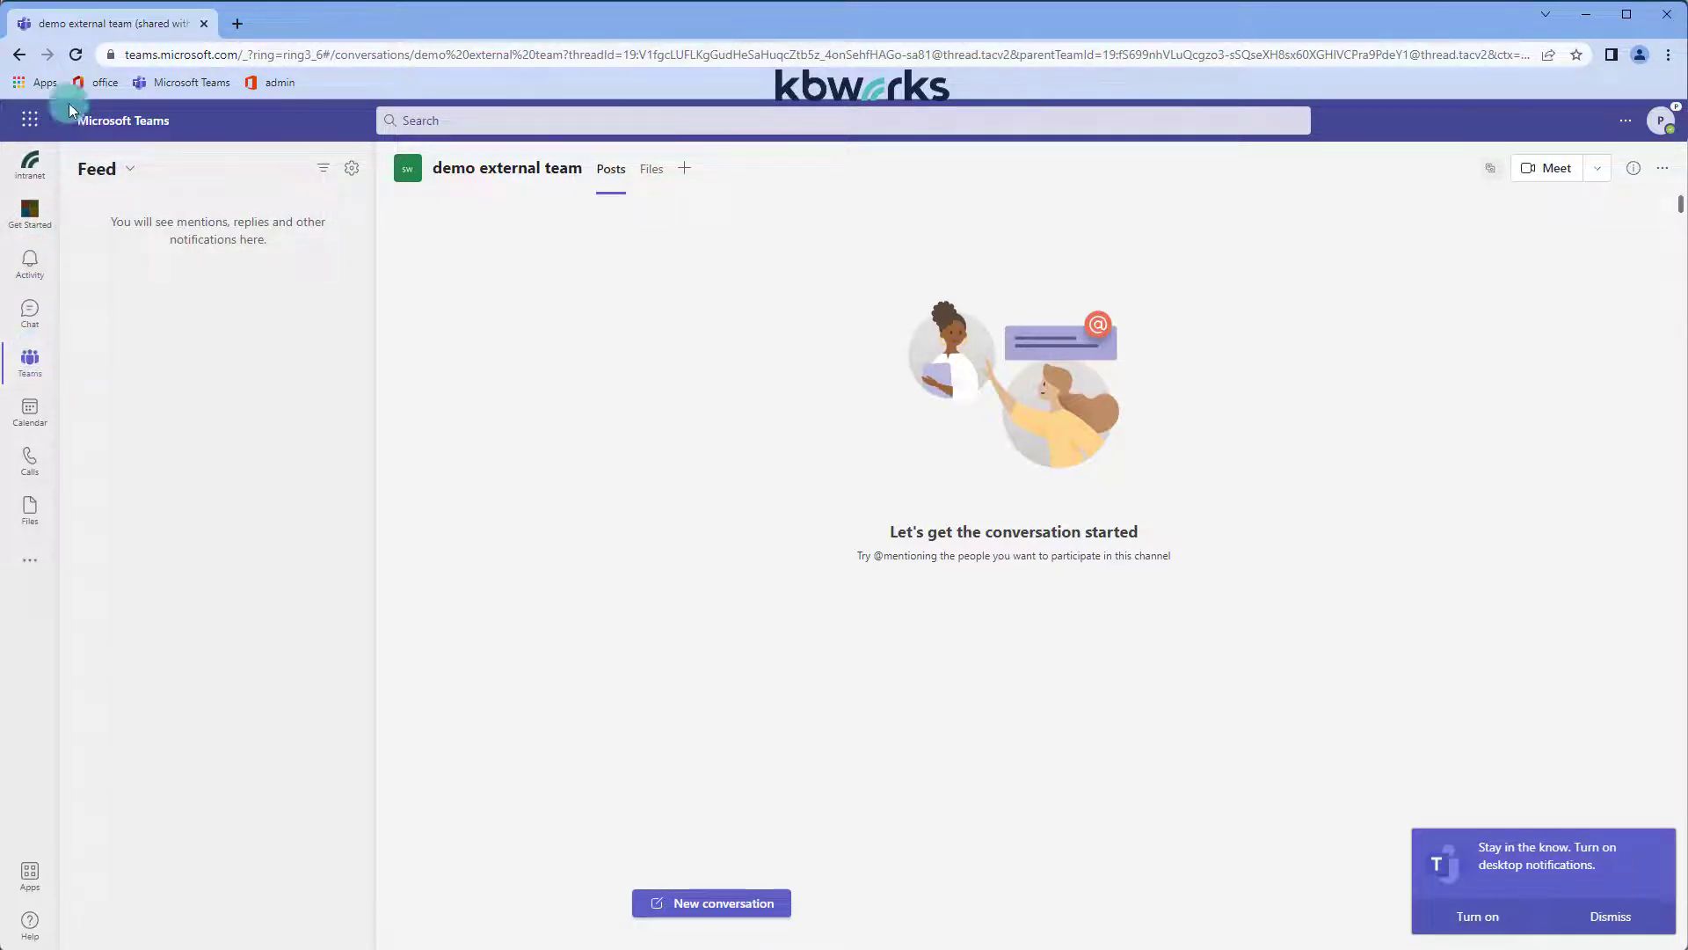
pyautogui.click(76, 54)
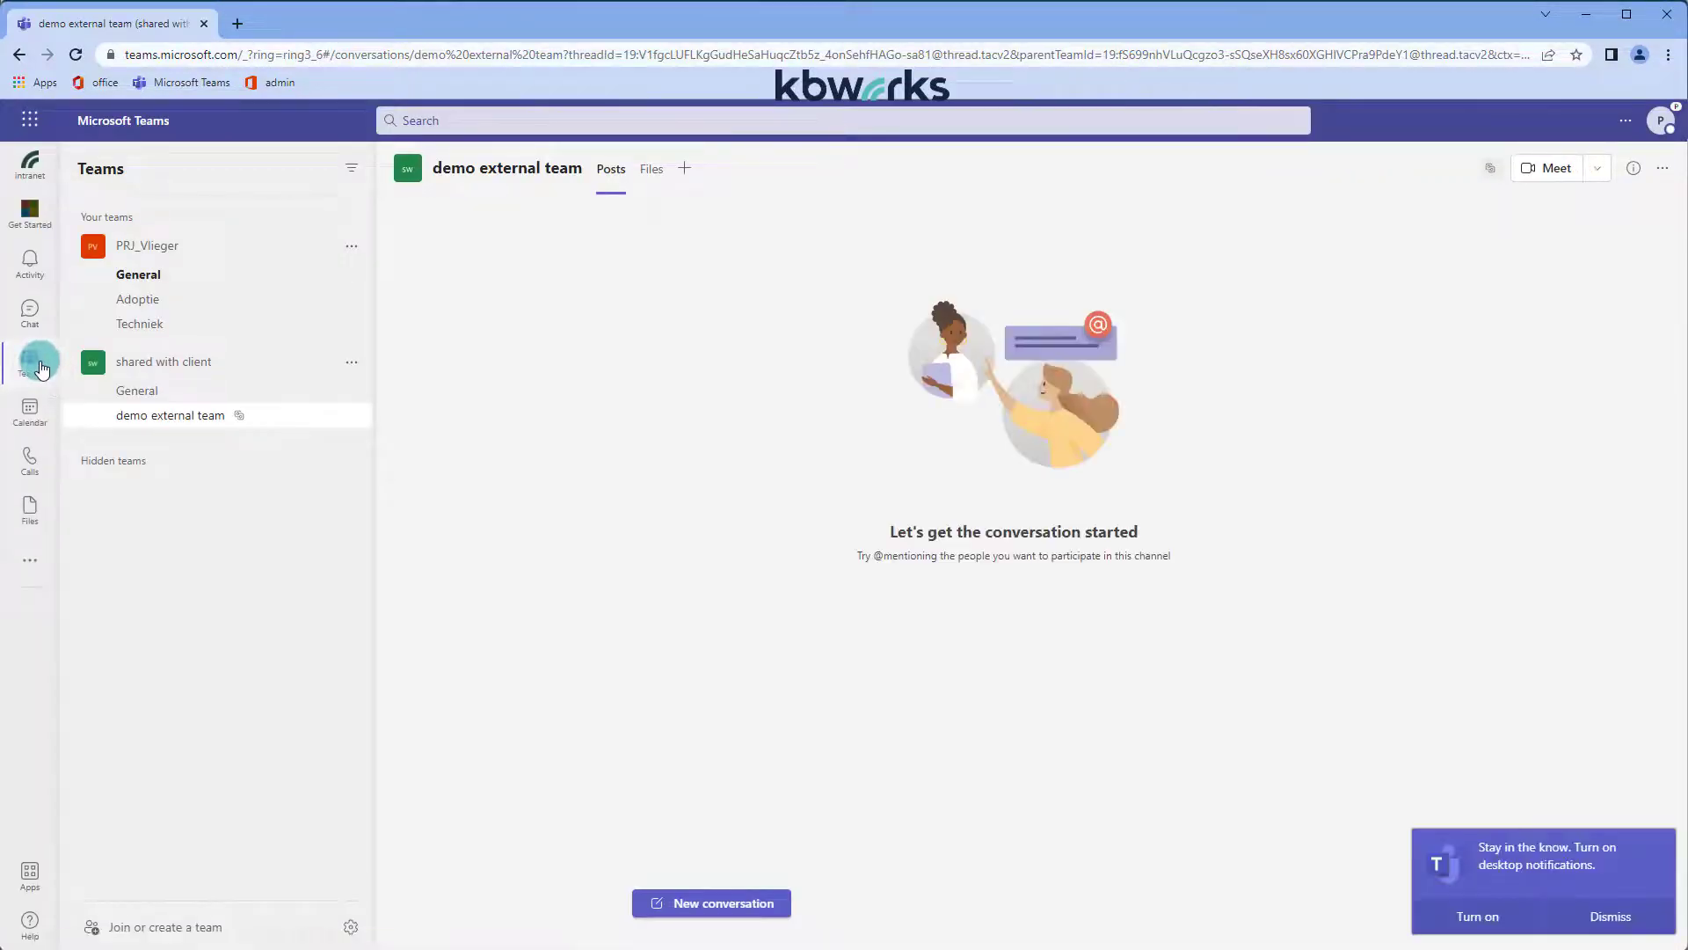
# Approve the pending request from "externals teams" in the management page of the "demo external team" channel and reopen the channel
pyautogui.click(358, 410)
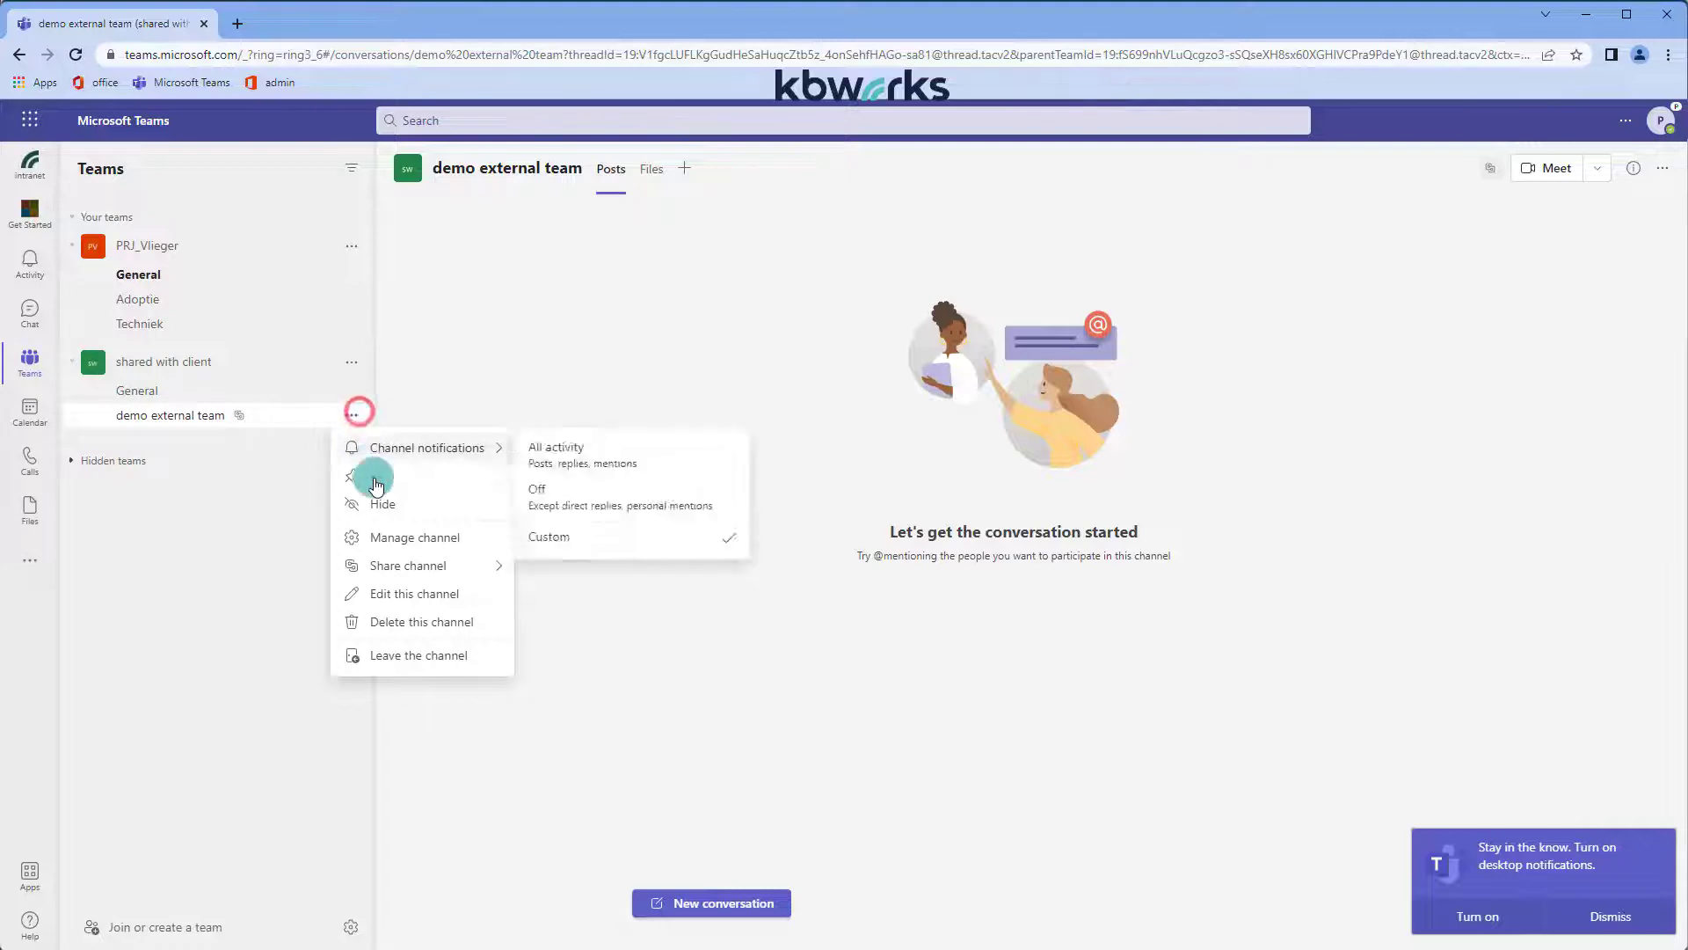
pyautogui.moveTo(411, 563)
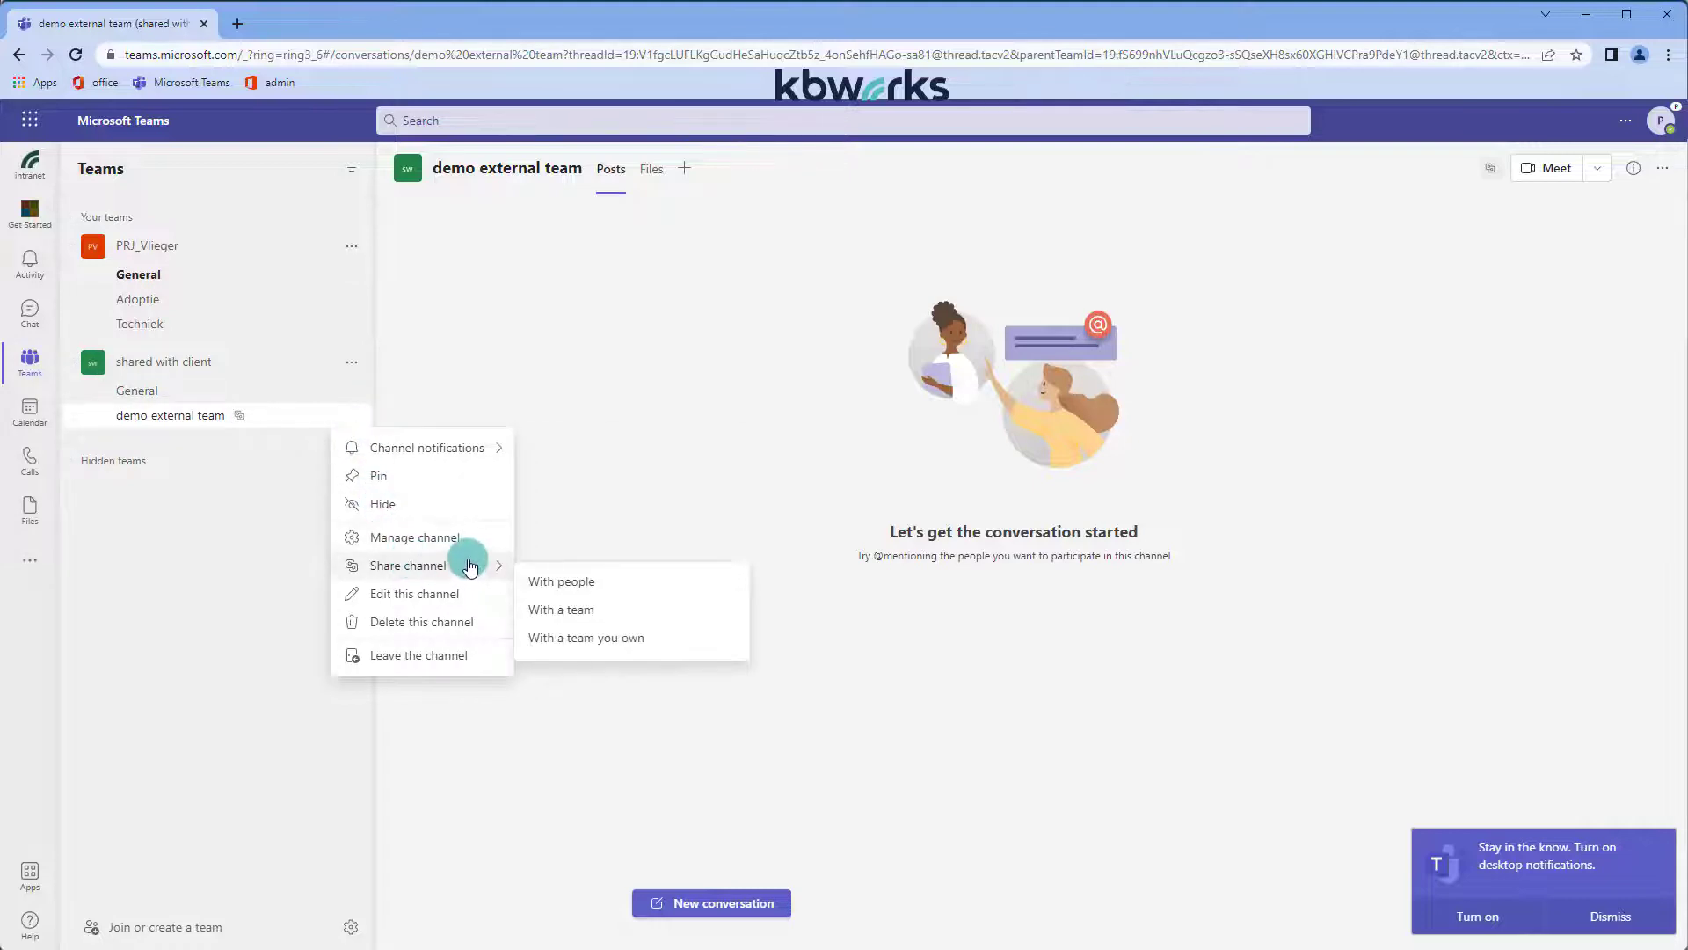
pyautogui.click(432, 538)
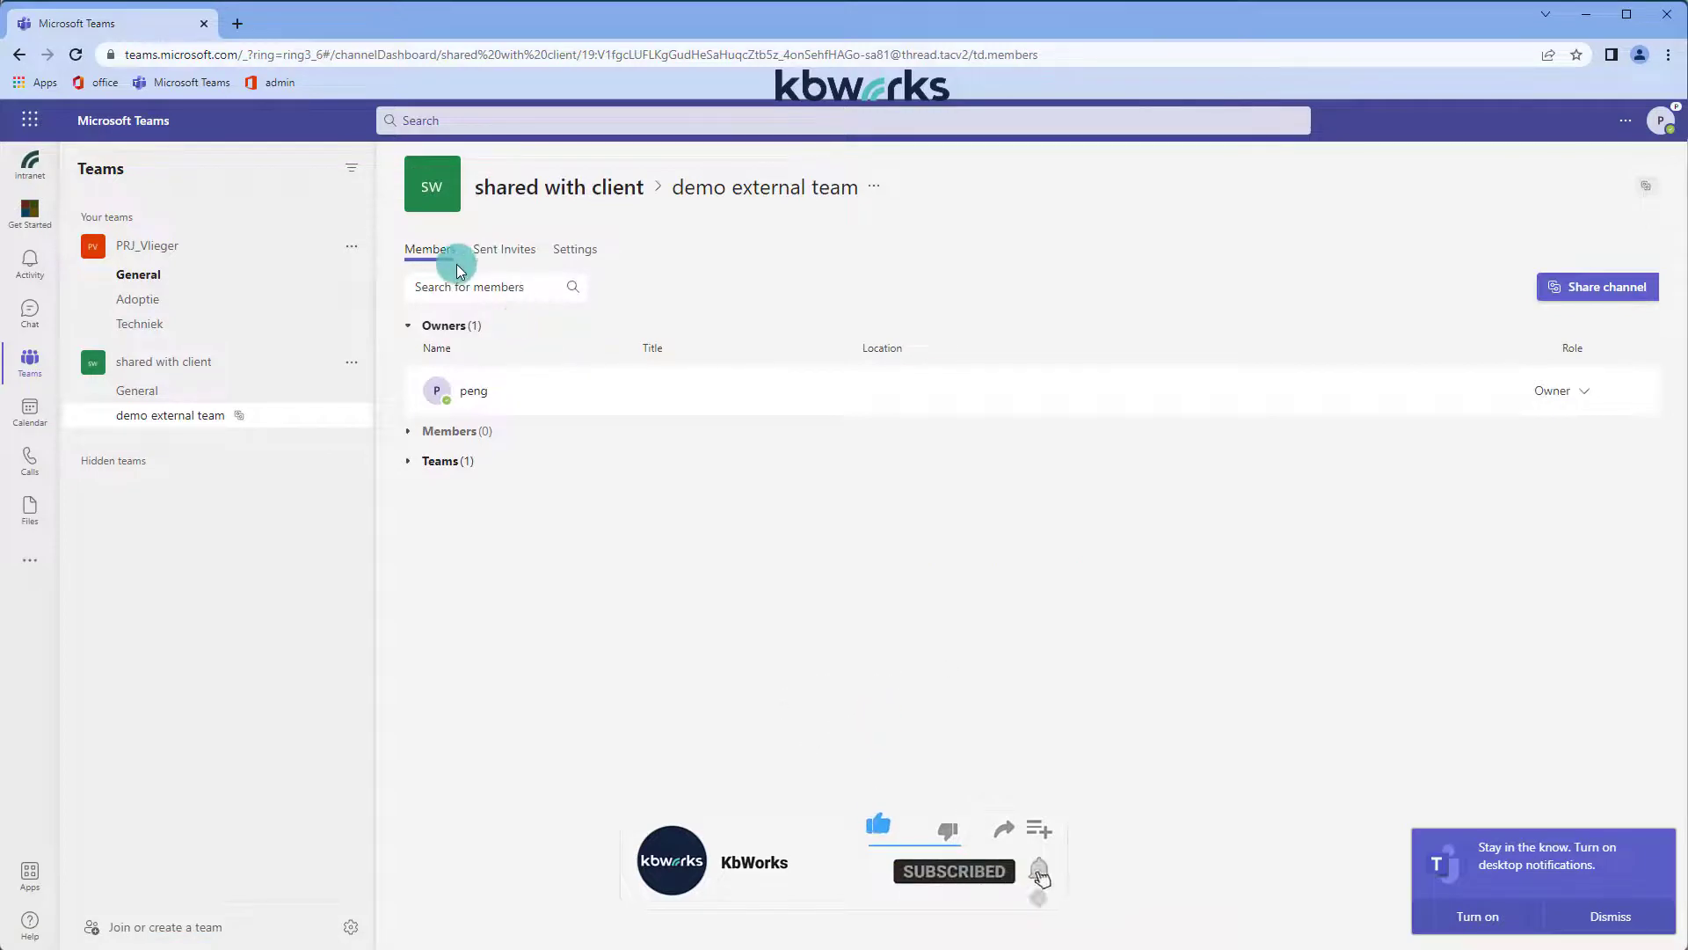
pyautogui.click(418, 463)
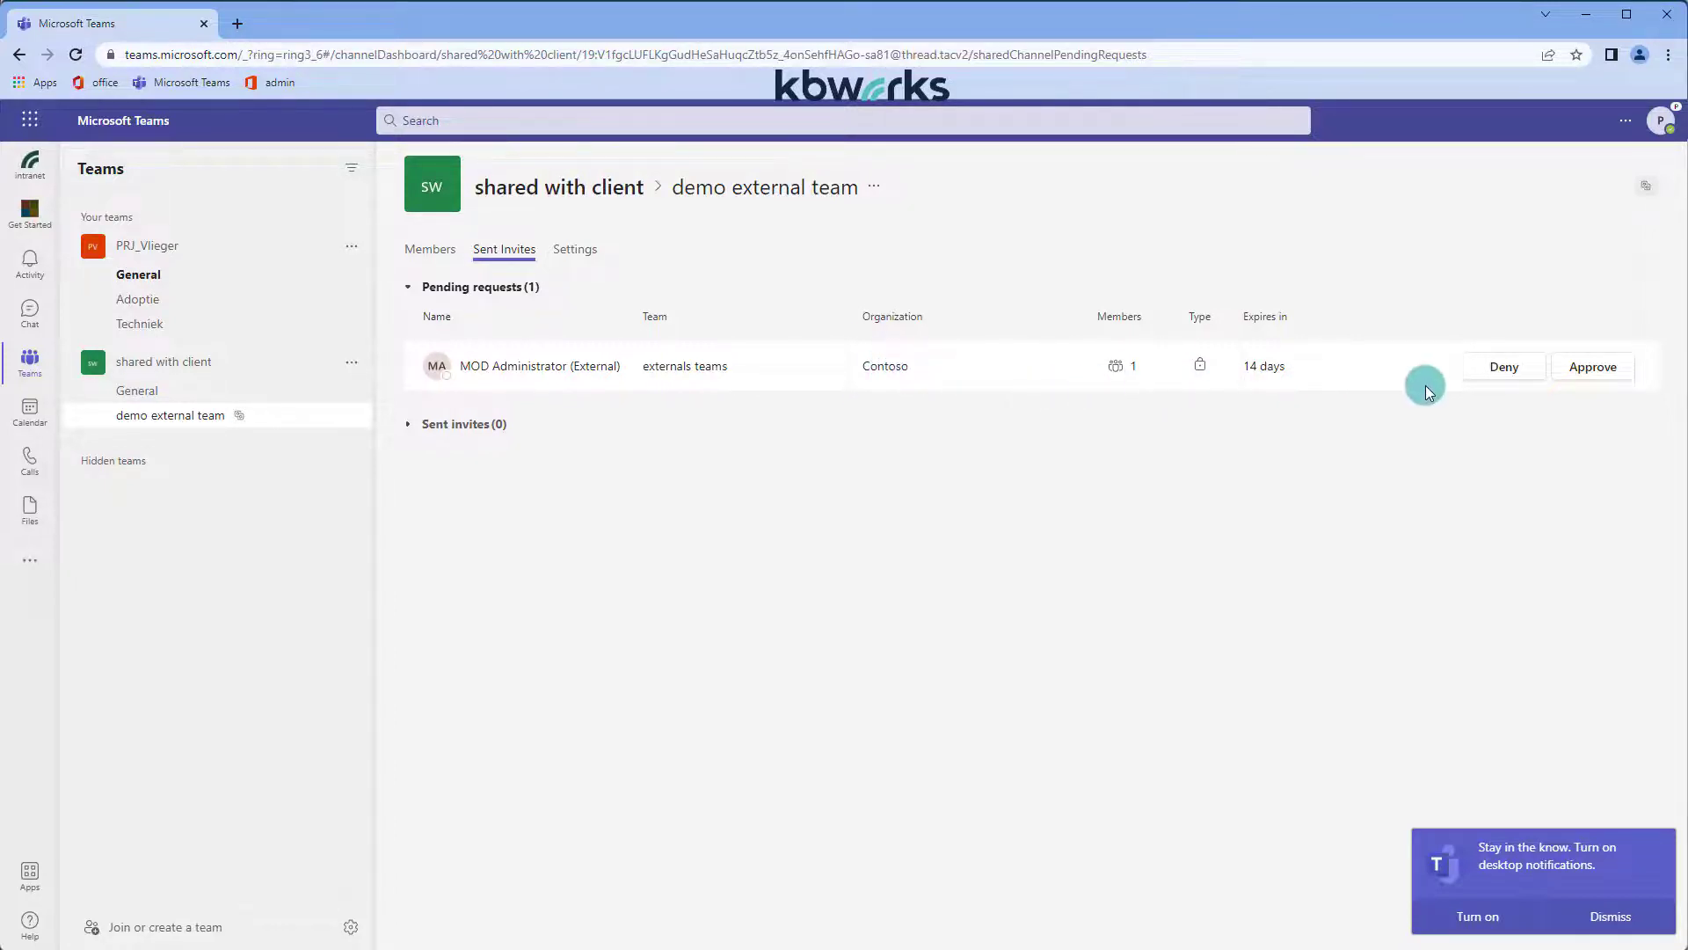
pyautogui.click(1596, 373)
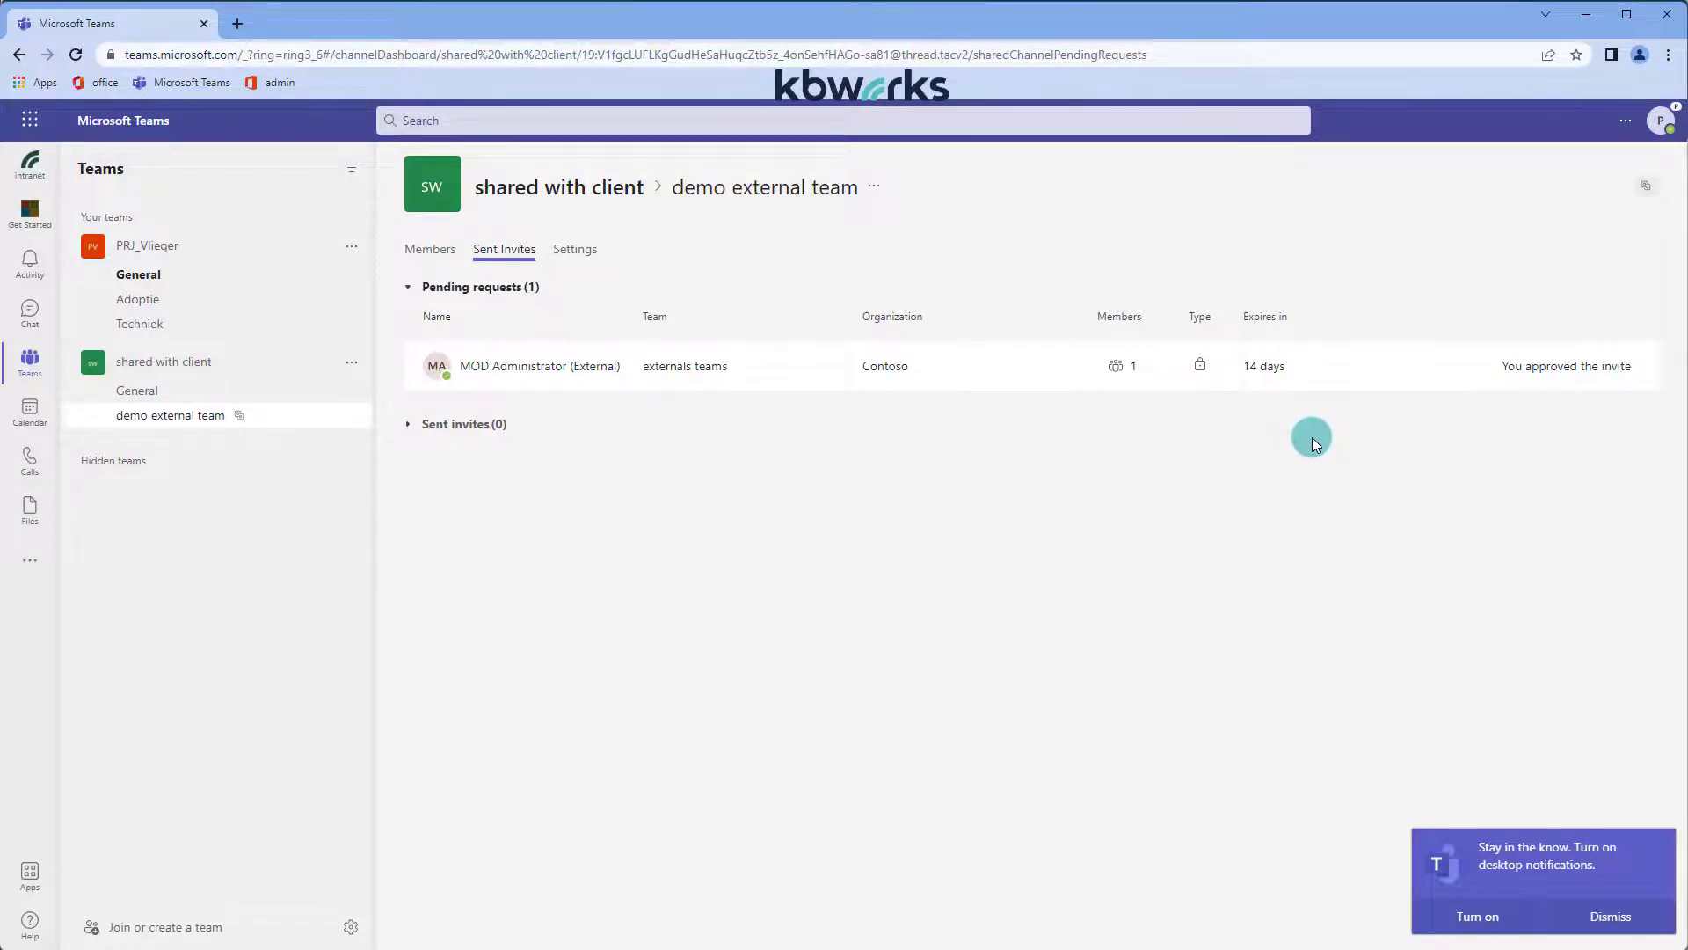
pyautogui.click(199, 418)
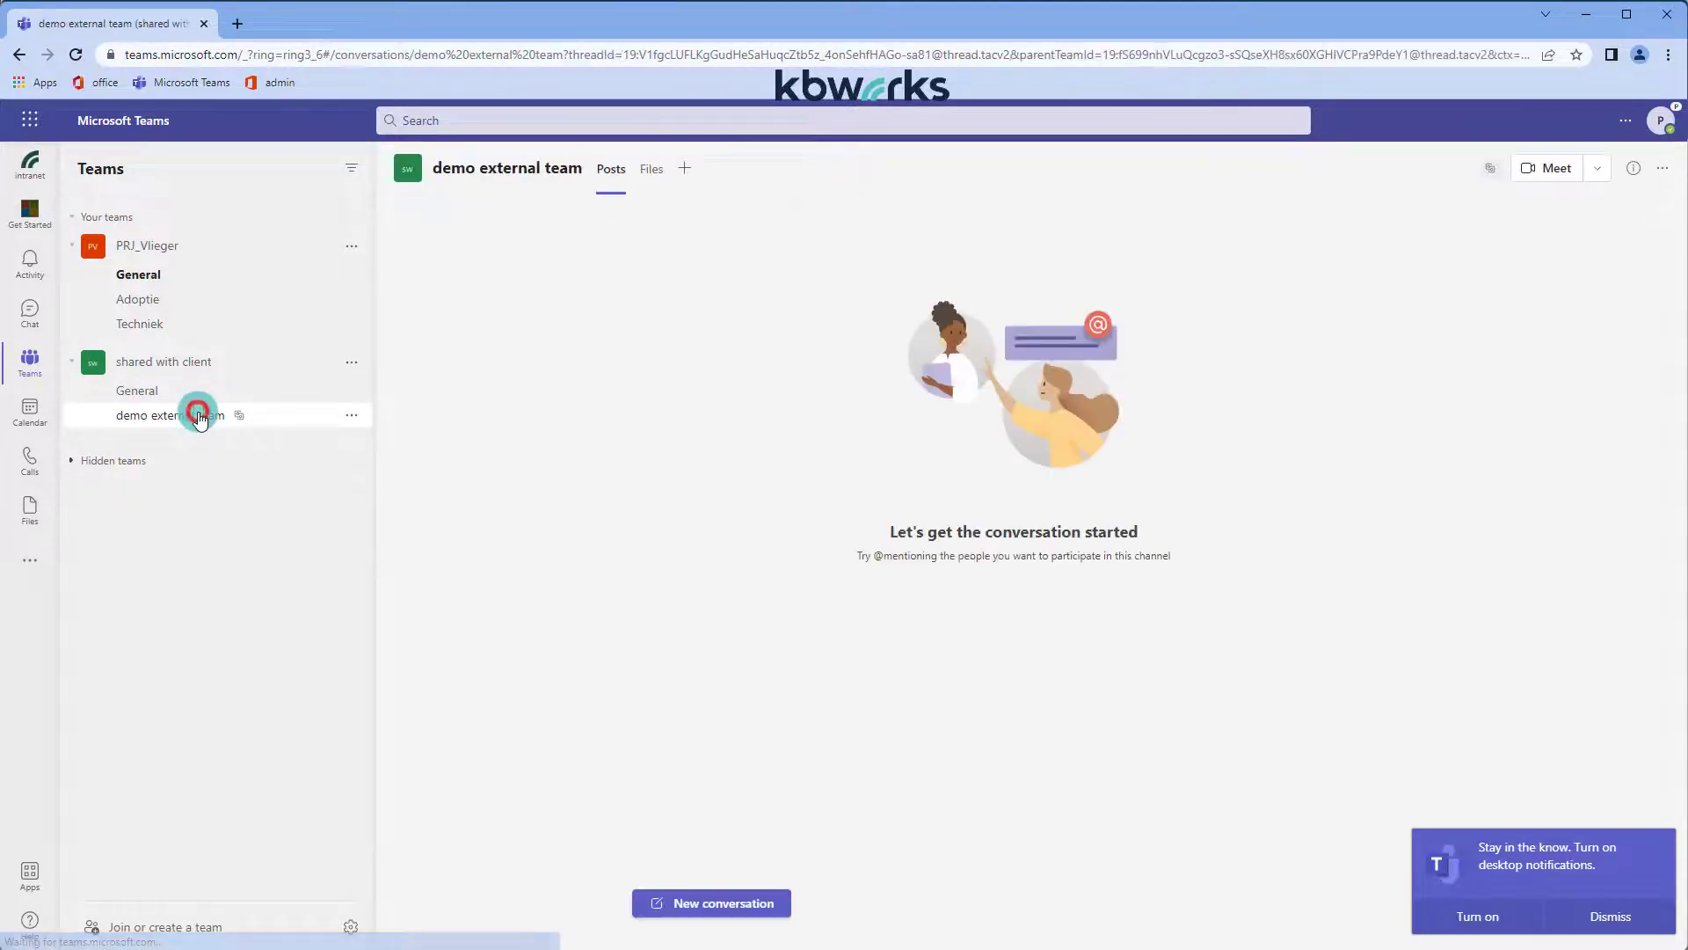
# Post a new conversation with the message "test" in the "demo external team" channel
pyautogui.click(734, 902)
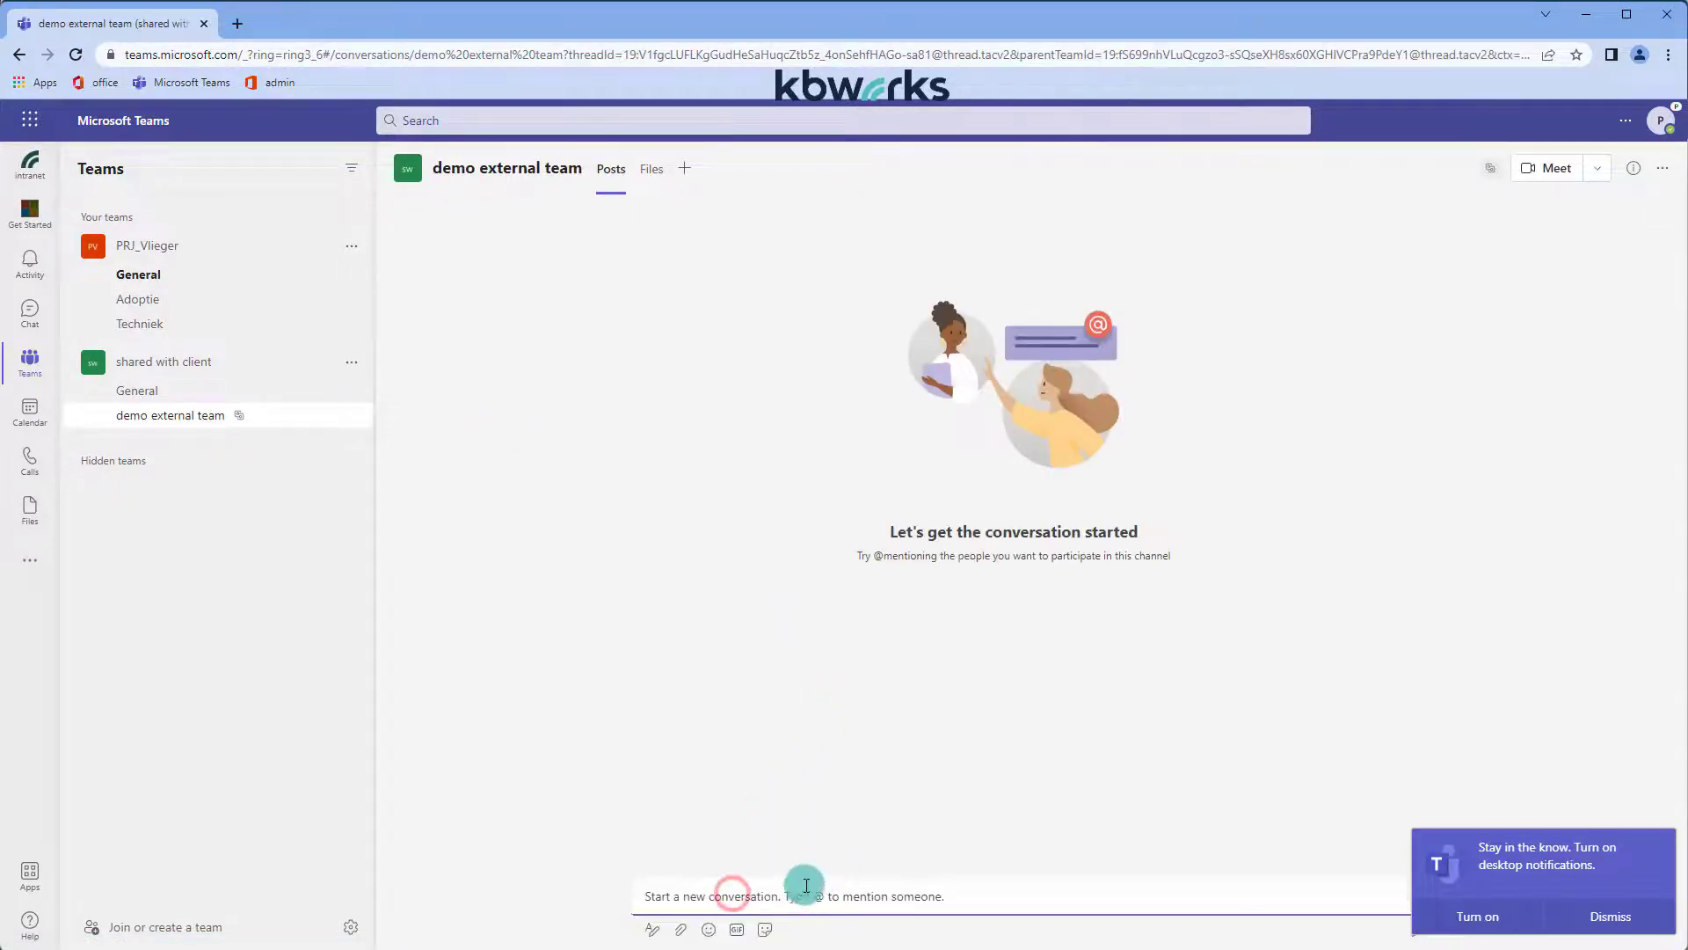
pyautogui.write('test')
pyautogui.press('Return')
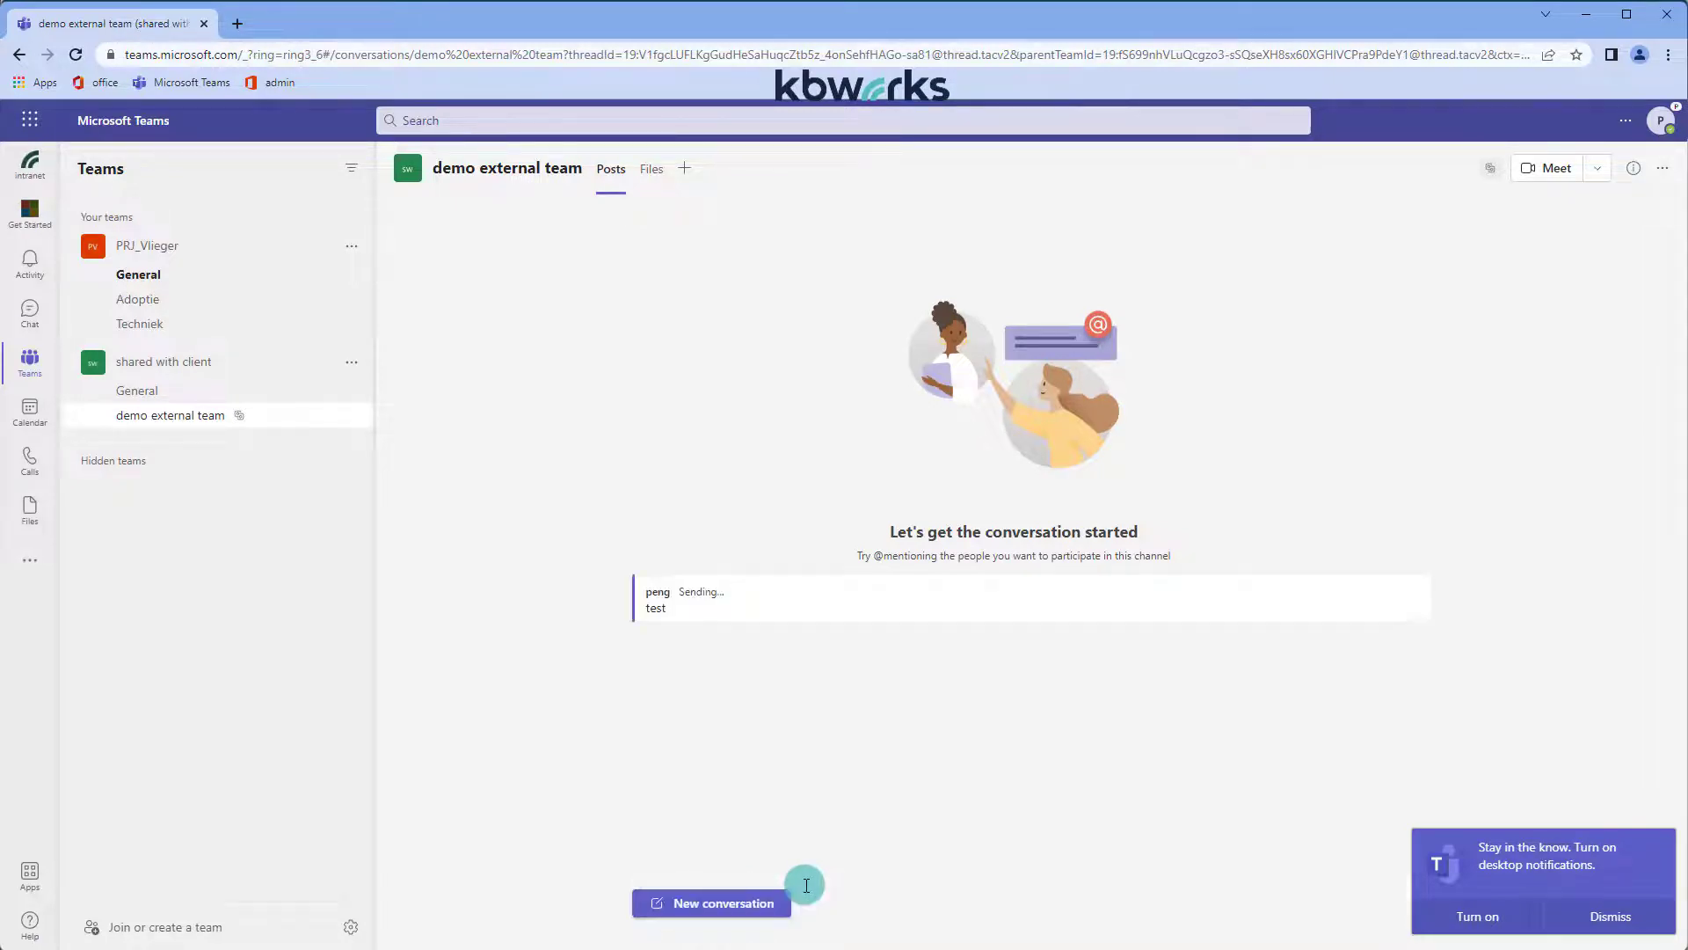
# Create a Word document named "demo environment" in the channel's files and close it to return to the file list
pyautogui.click(673, 179)
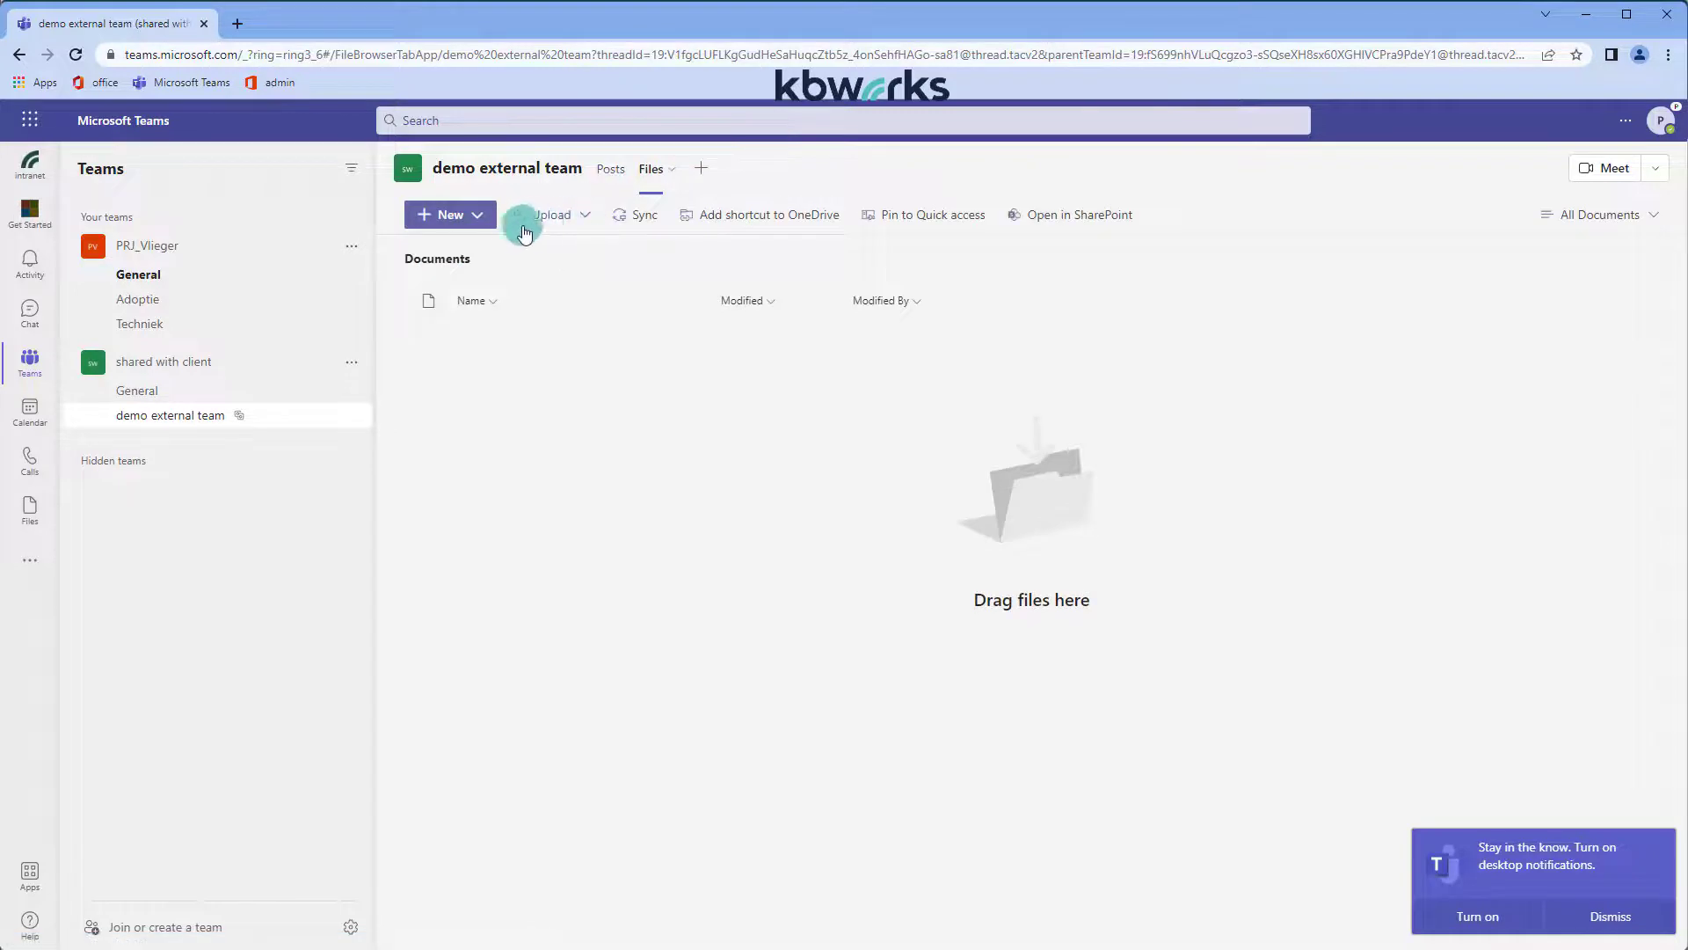
pyautogui.click(477, 215)
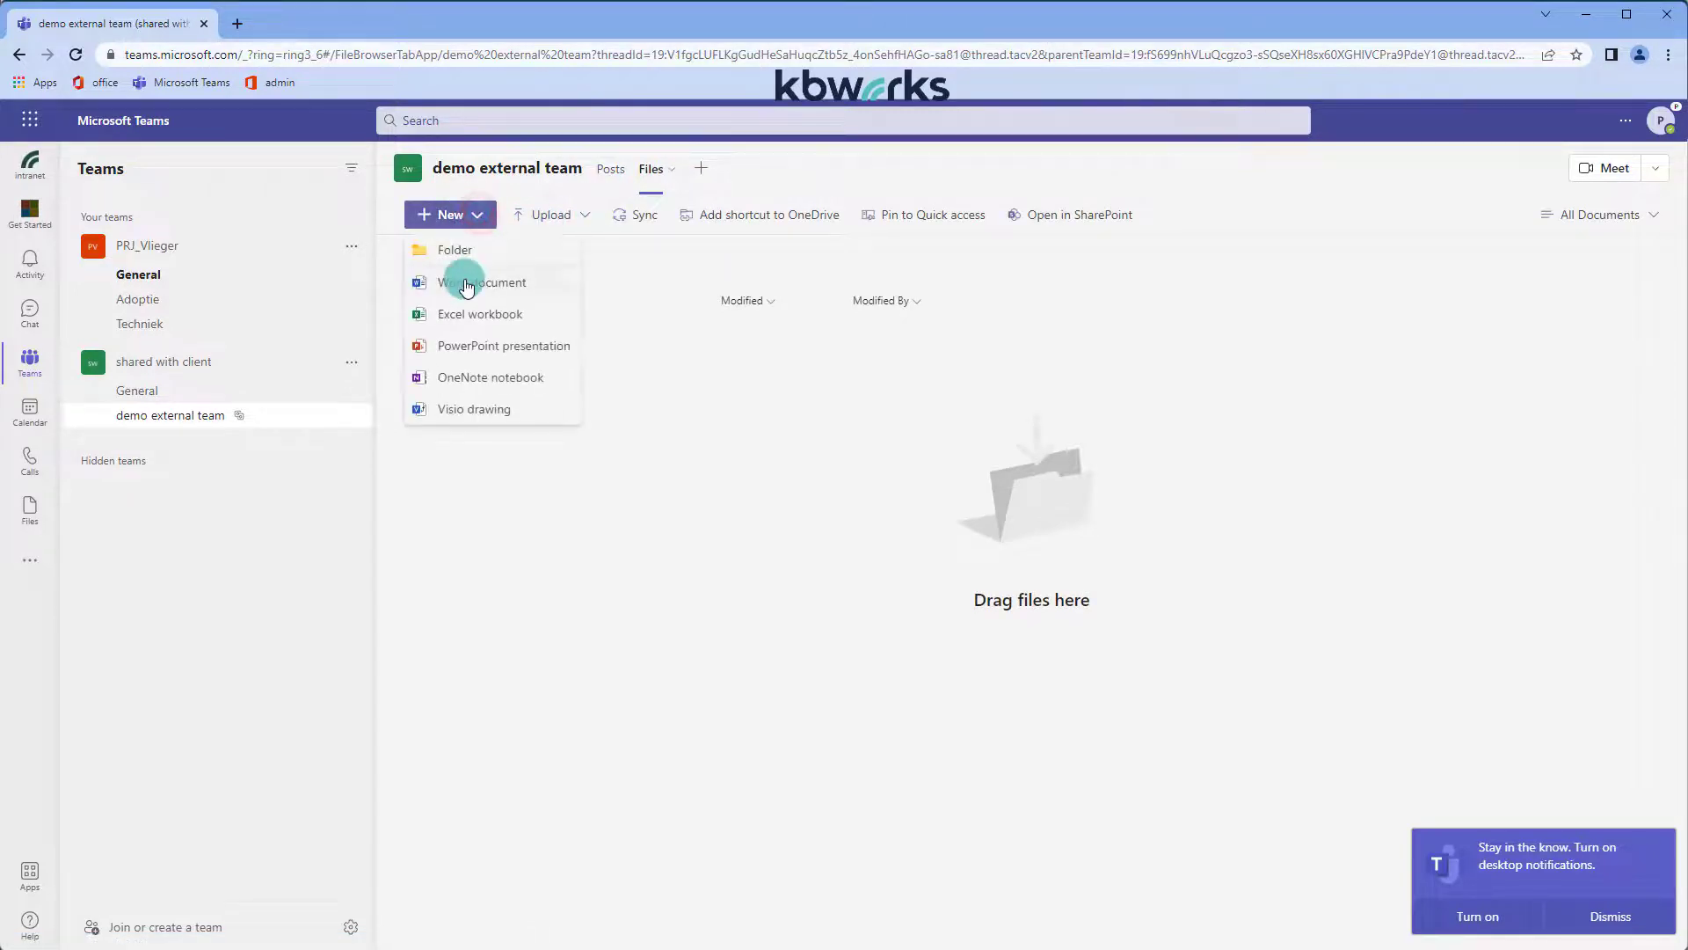
pyautogui.click(467, 282)
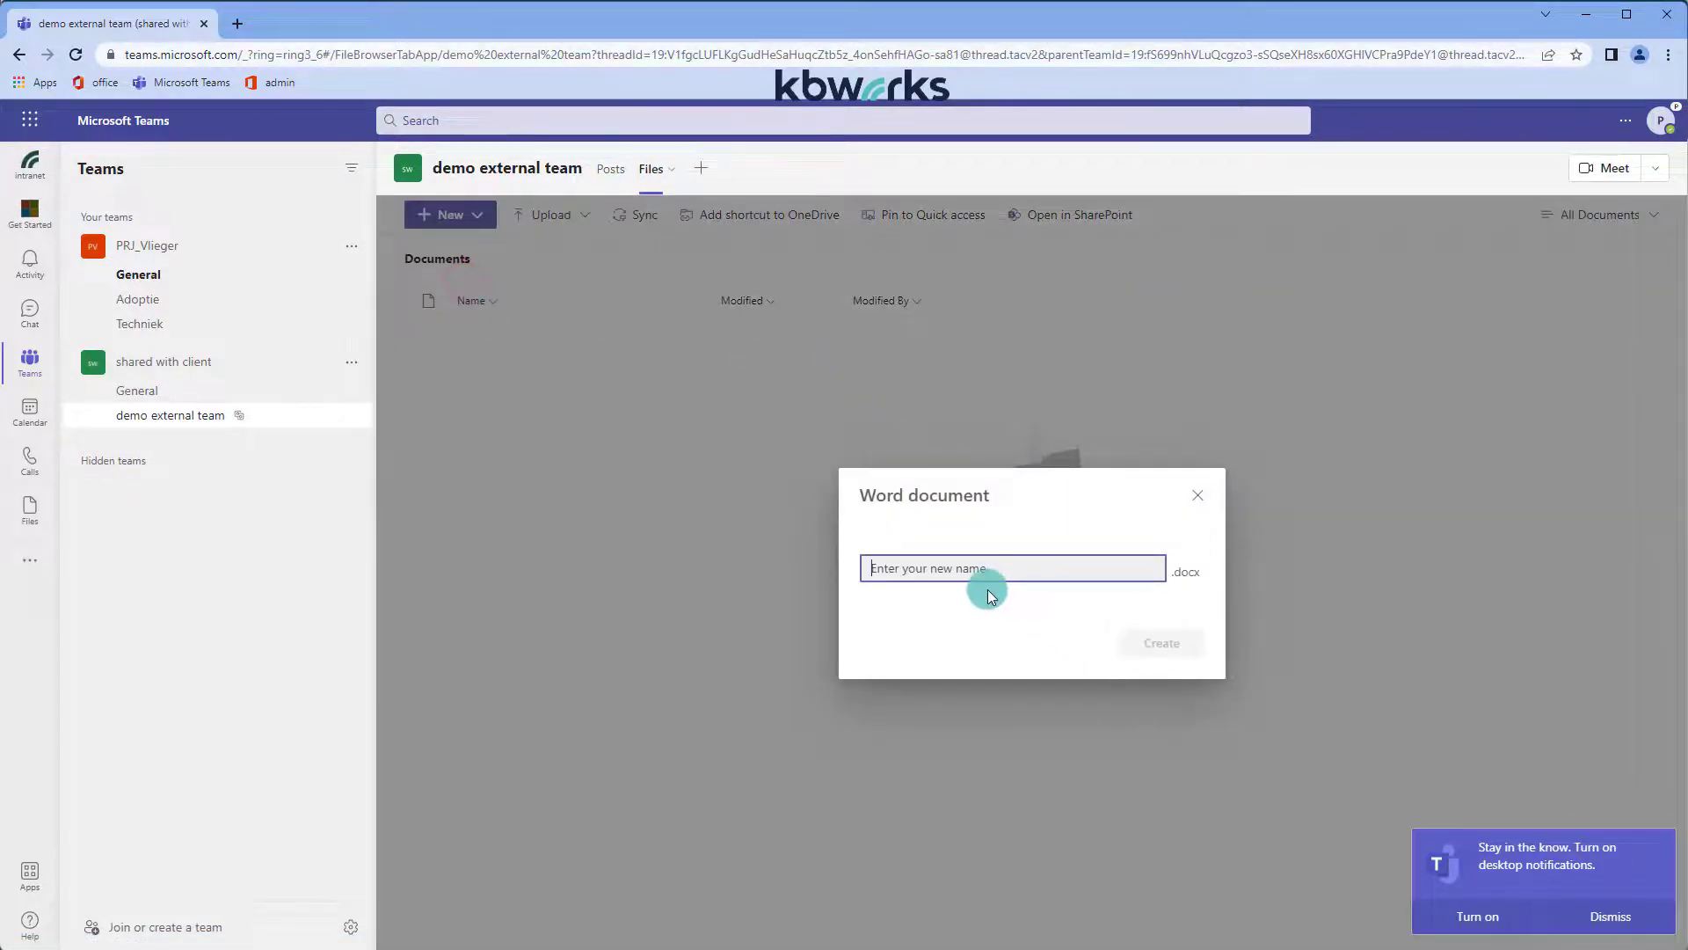
pyautogui.write('demo enviro')
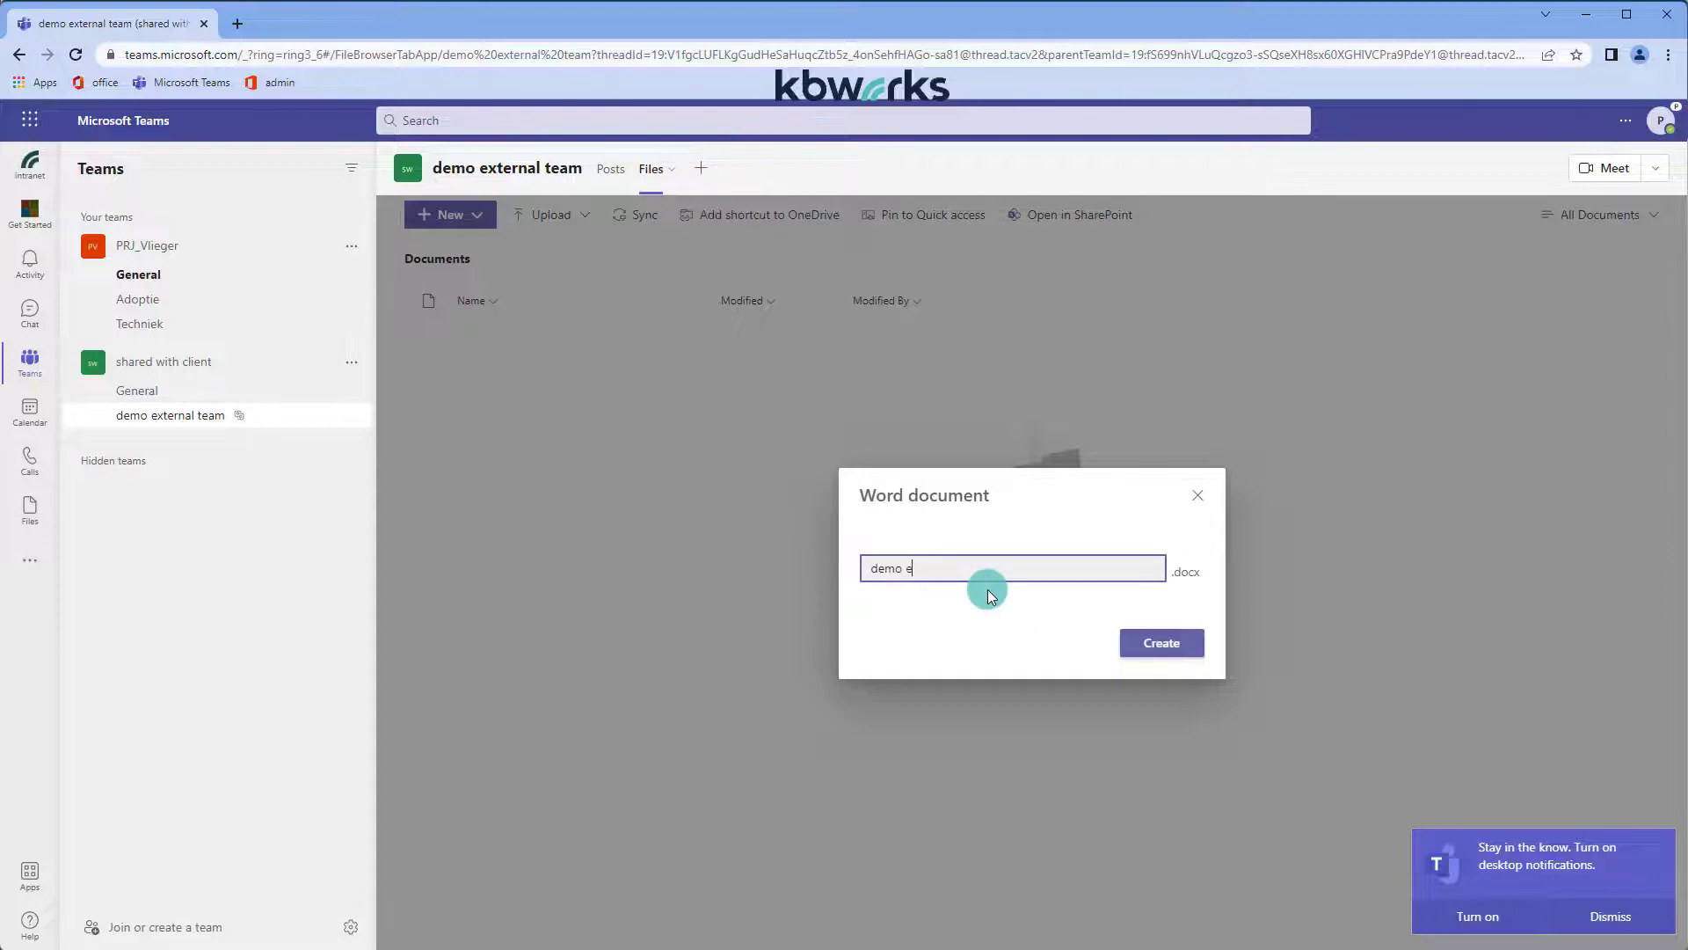
pyautogui.write('nment')
pyautogui.press('Return')
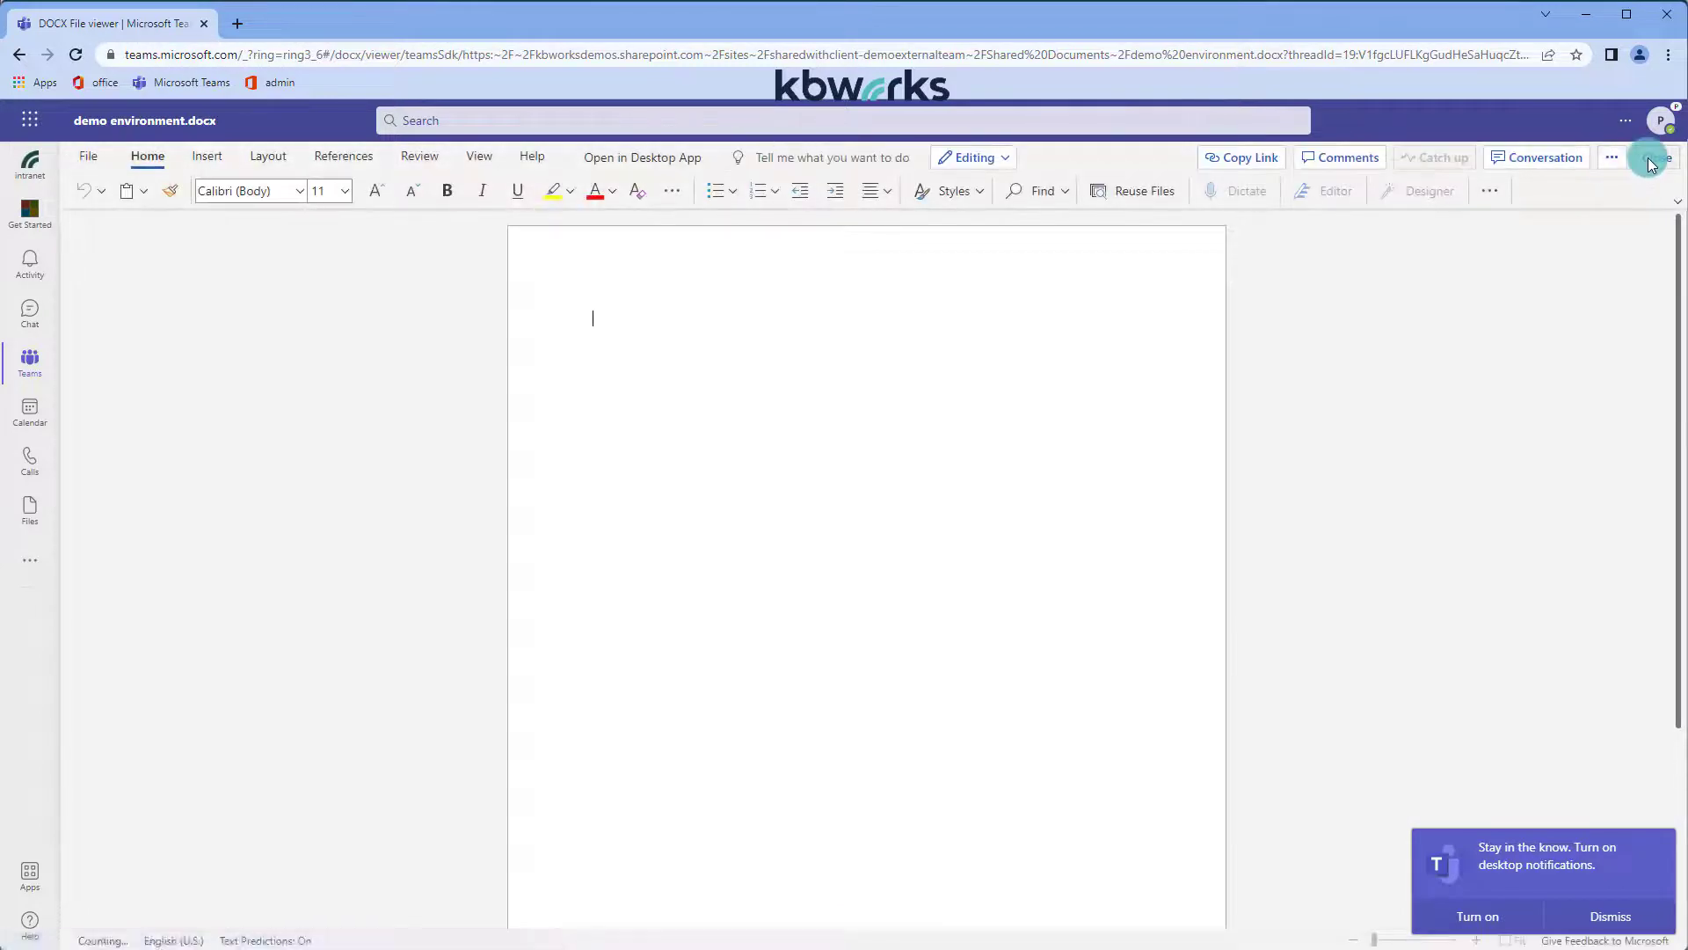
pyautogui.click(1650, 164)
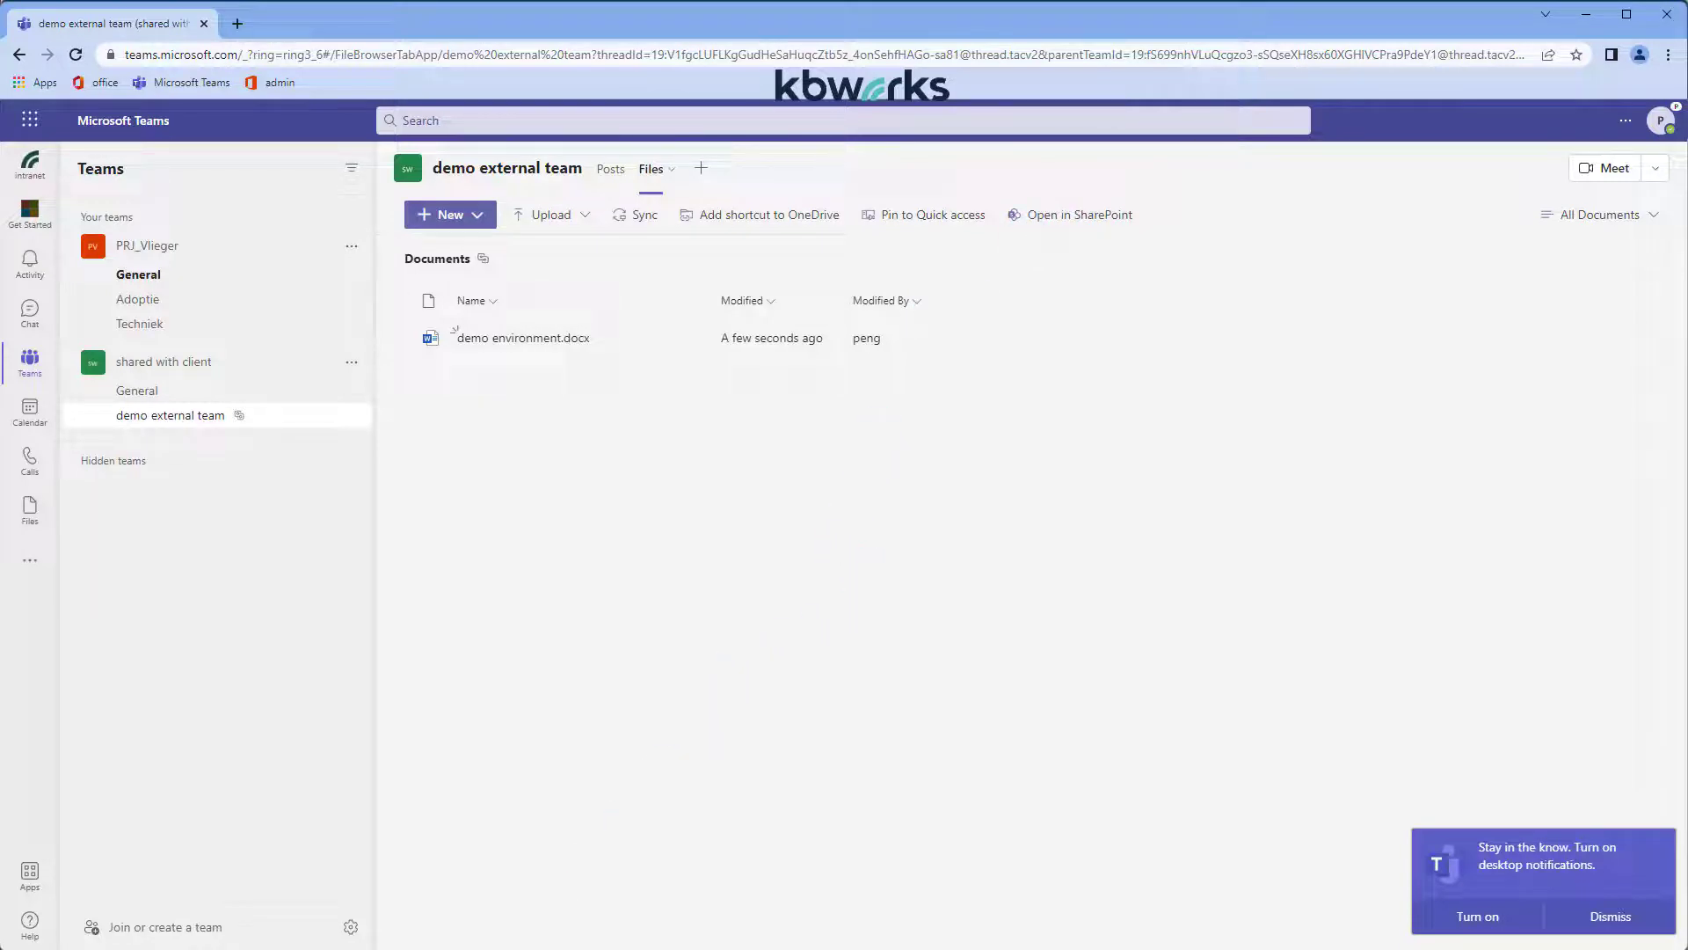
# Switch to the external organization's session and open the "demo external team (External)" channel under "externals teams"
pyautogui.hotkey('alt', 'Tab')
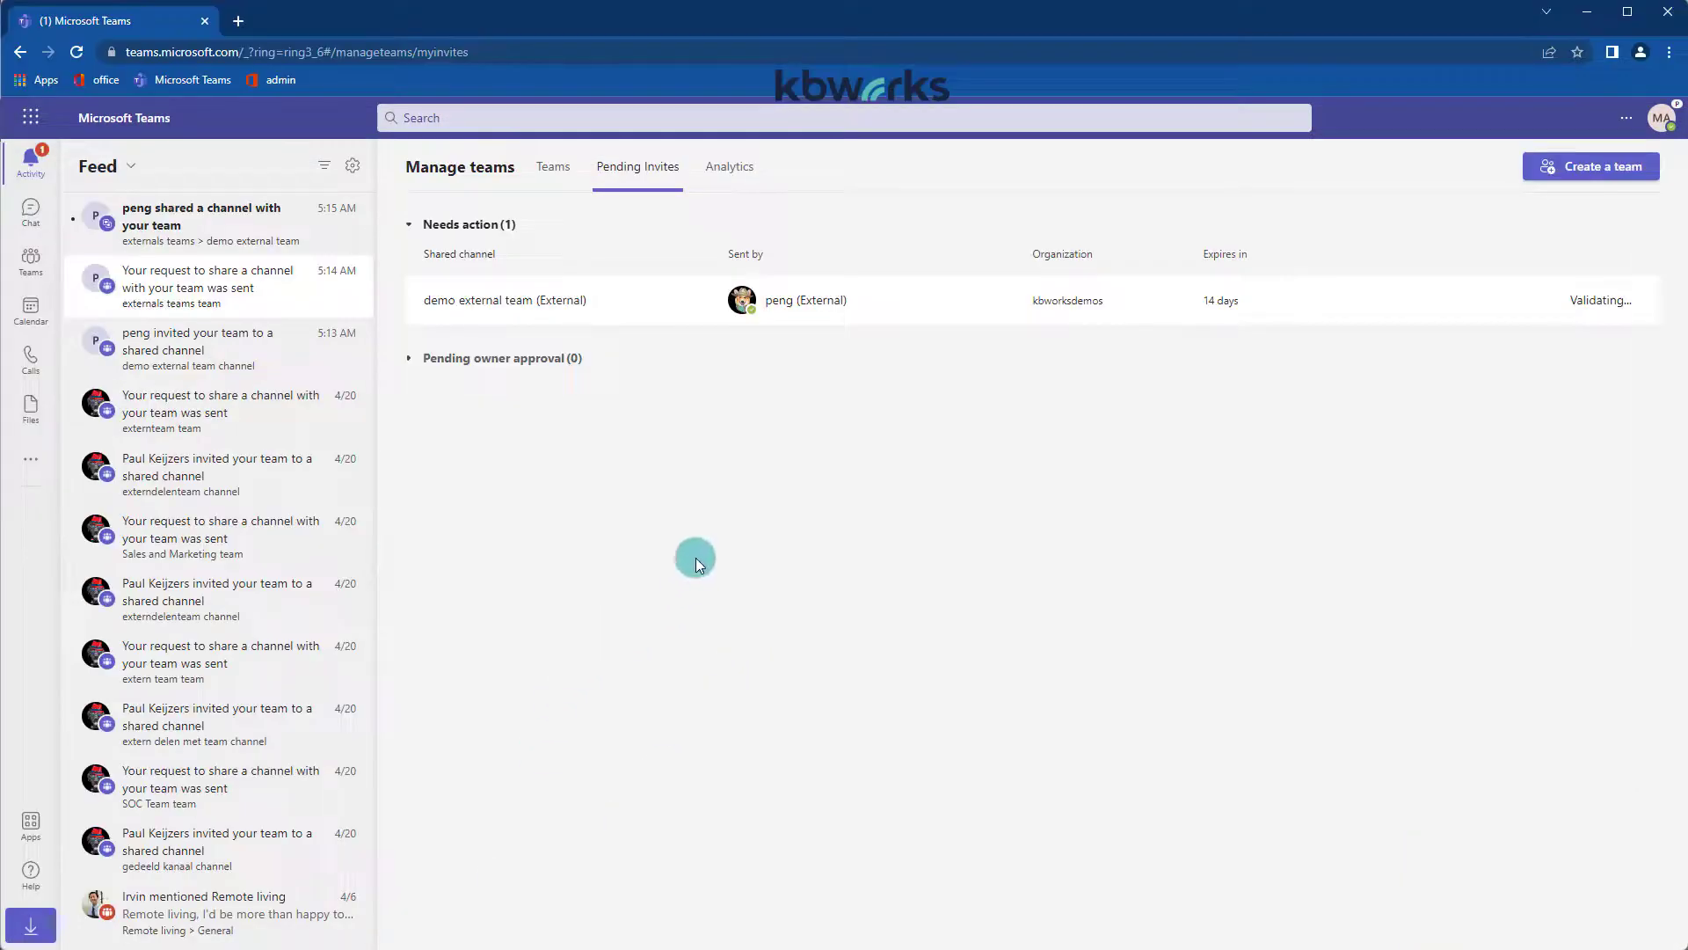
pyautogui.click(163, 251)
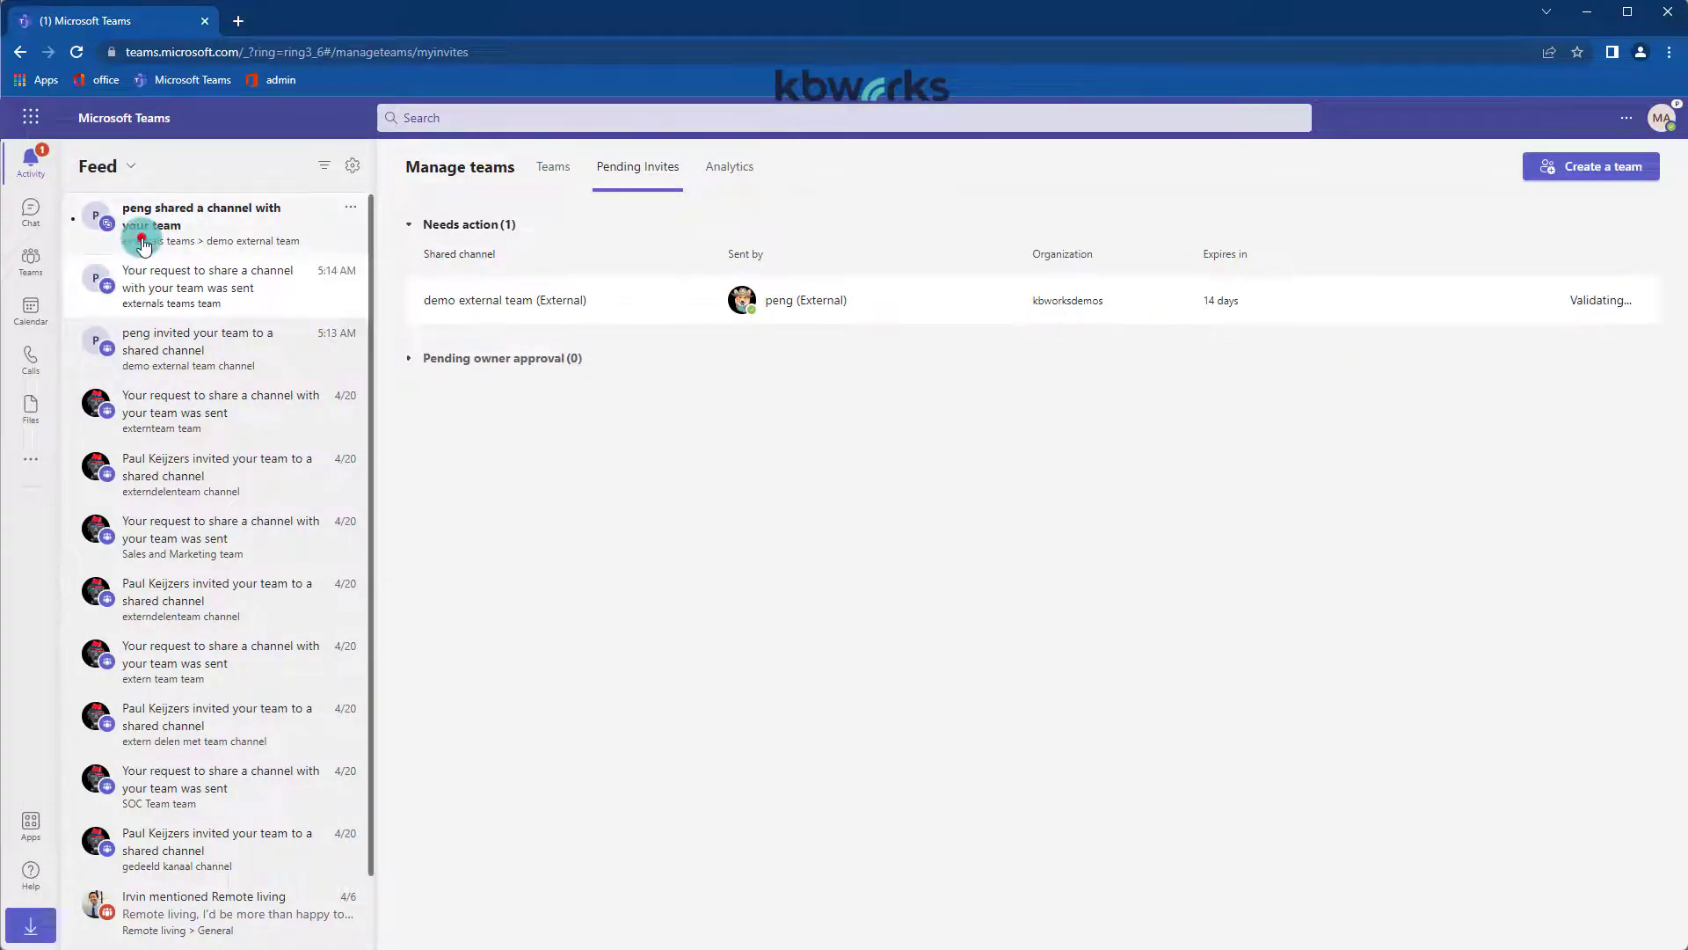
pyautogui.click(30, 258)
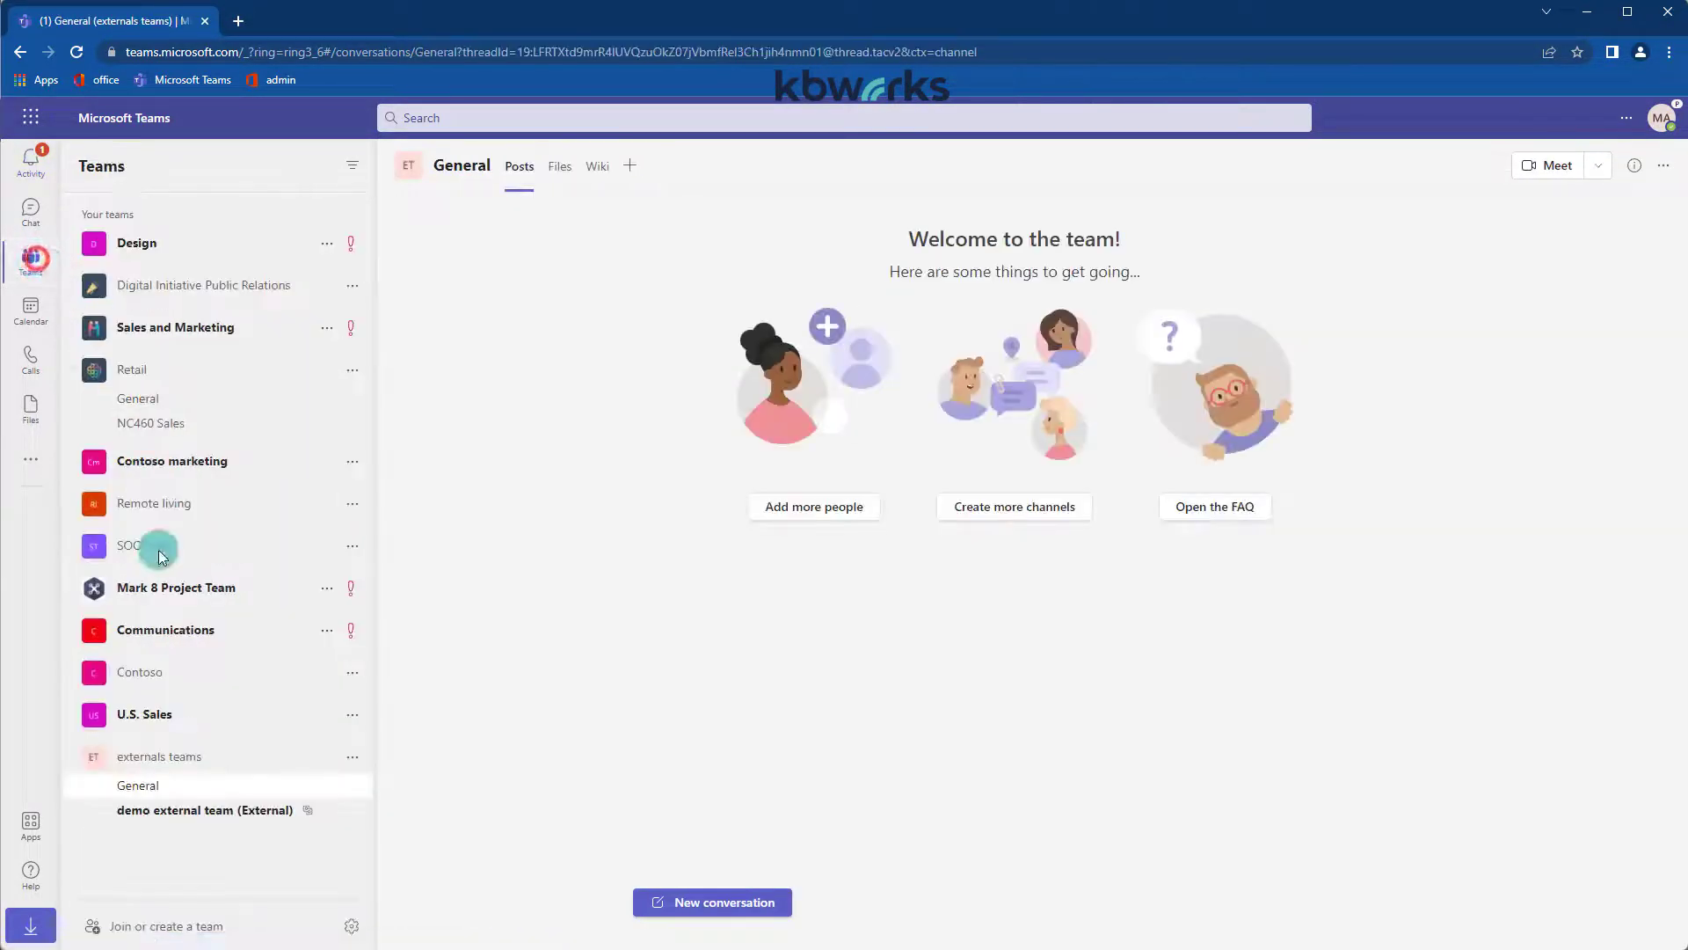
pyautogui.click(210, 809)
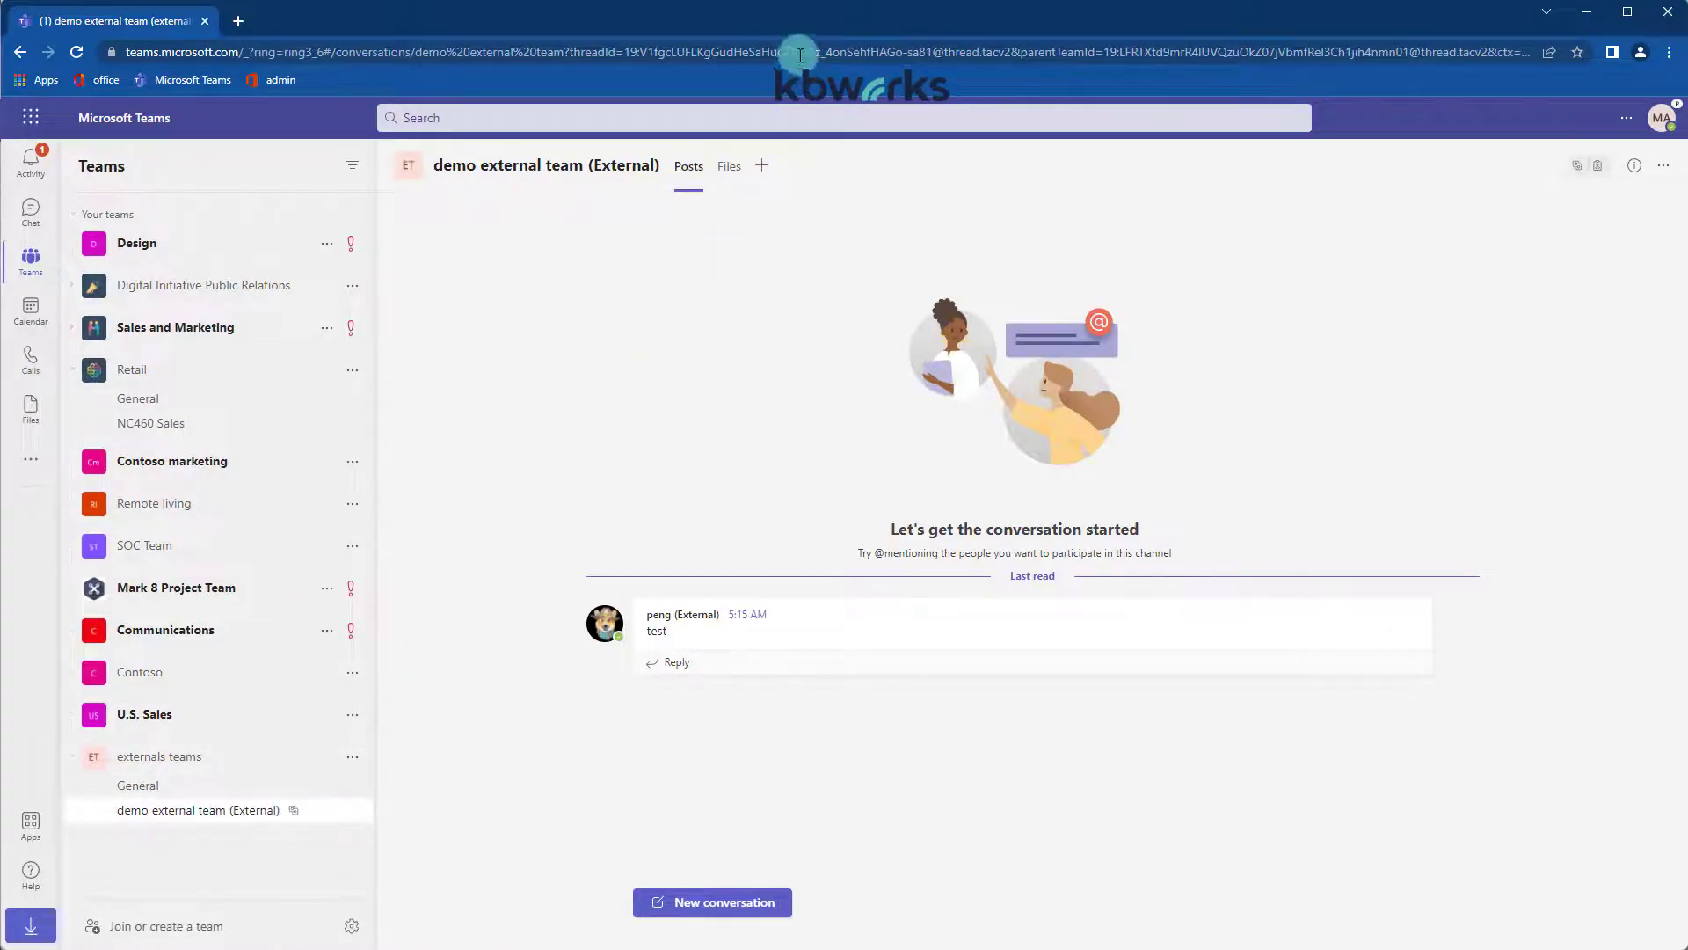
# Try to load the shared channel's files in the external session, retrying and reloading the page
pyautogui.click(737, 164)
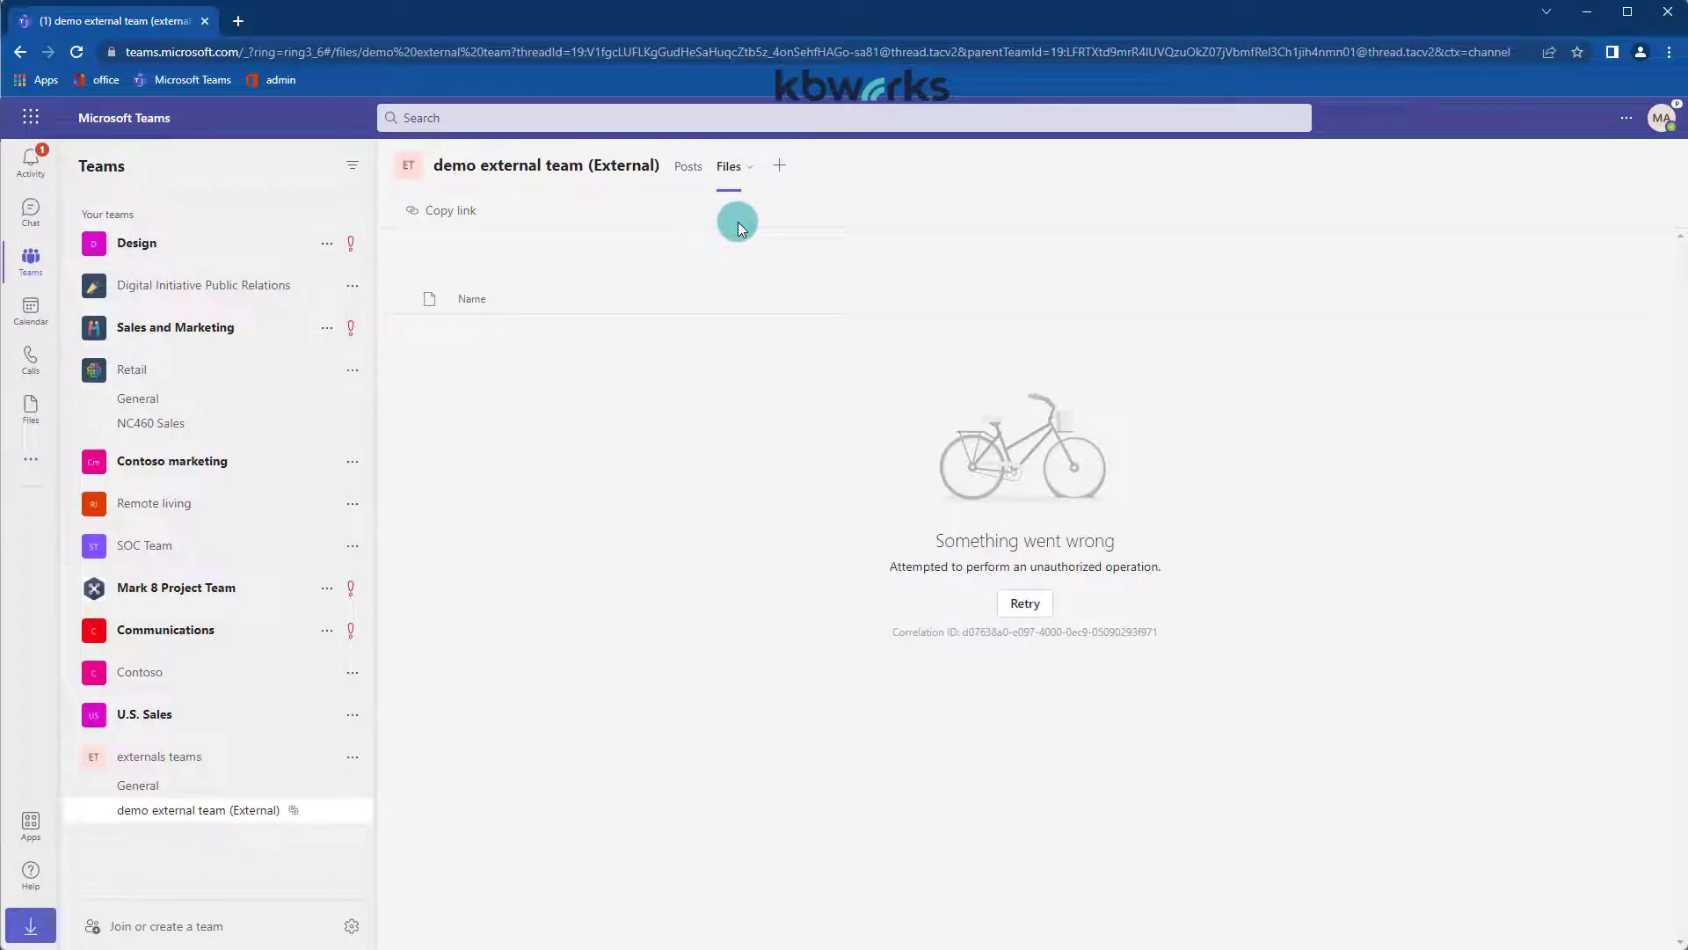
pyautogui.click(1040, 603)
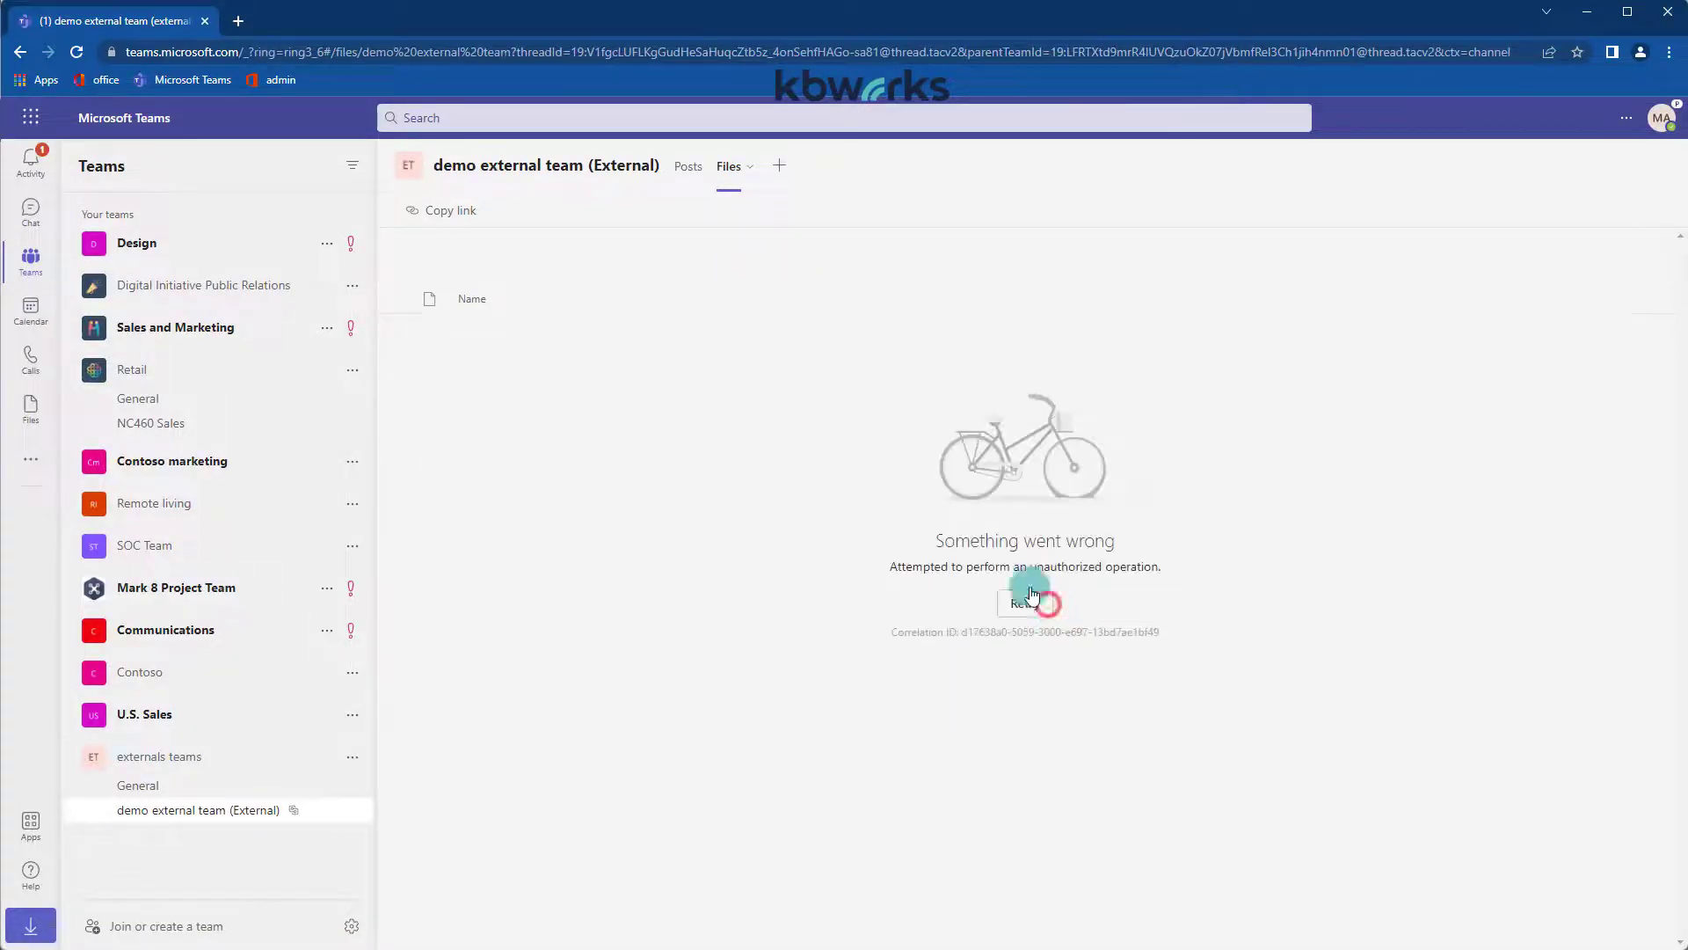
pyautogui.click(725, 169)
pyautogui.click(721, 176)
pyautogui.click(79, 52)
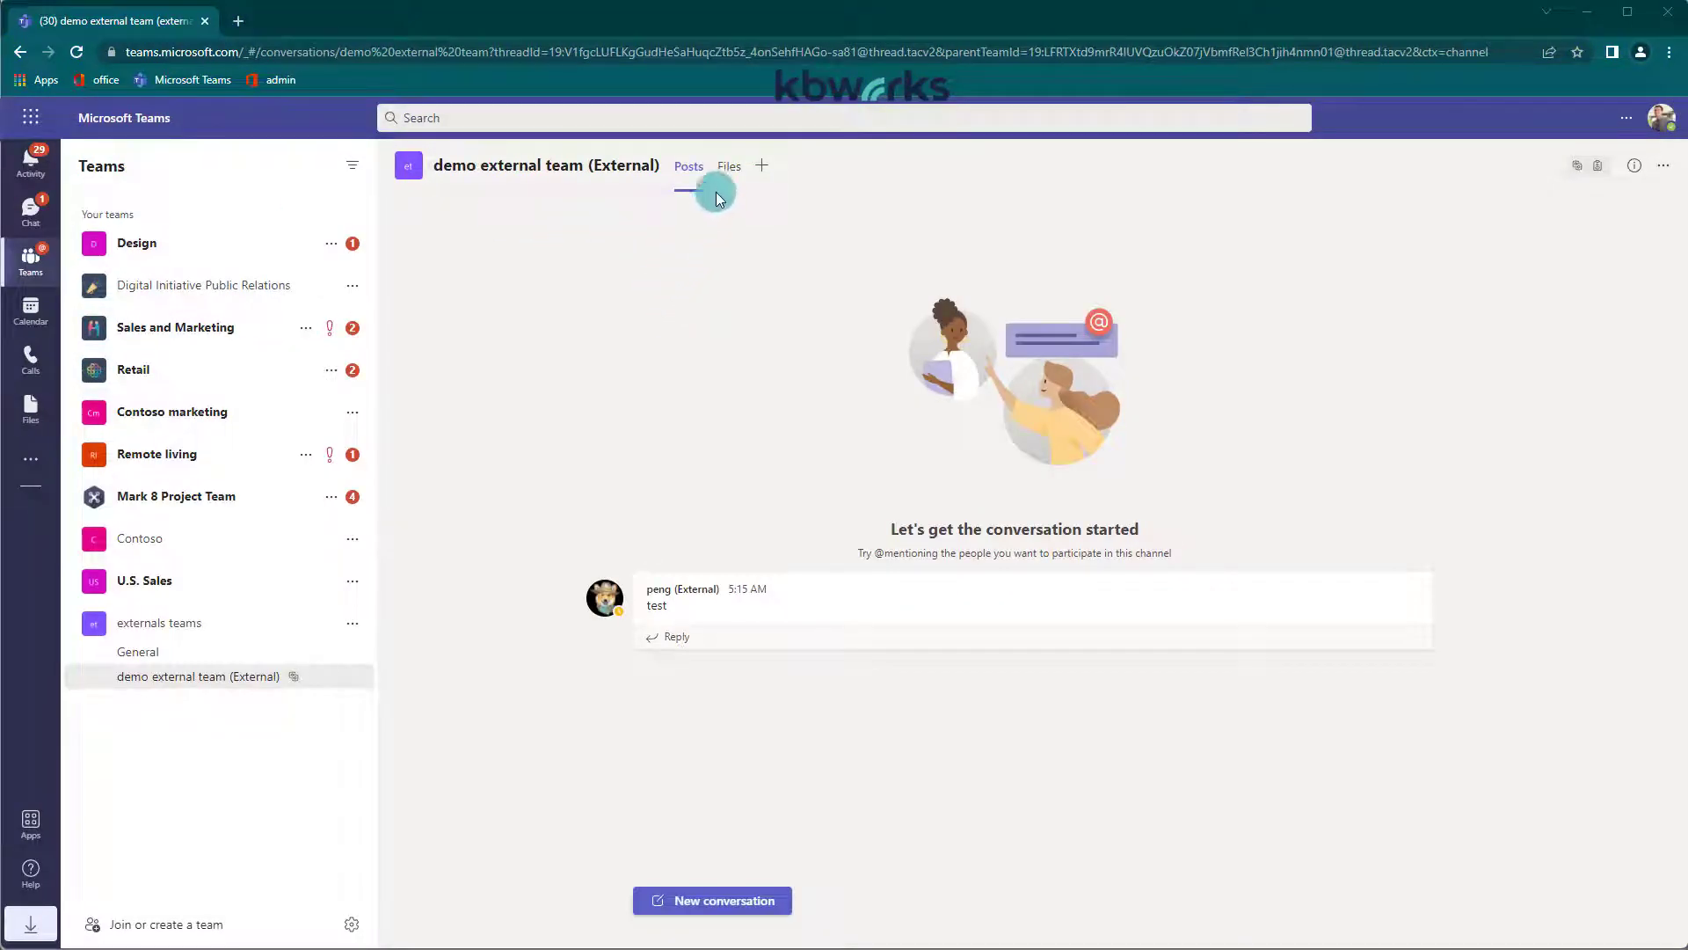
# View the "demo external team (External)" channel's files, open their document library in SharePoint and return to Teams
pyautogui.click(729, 166)
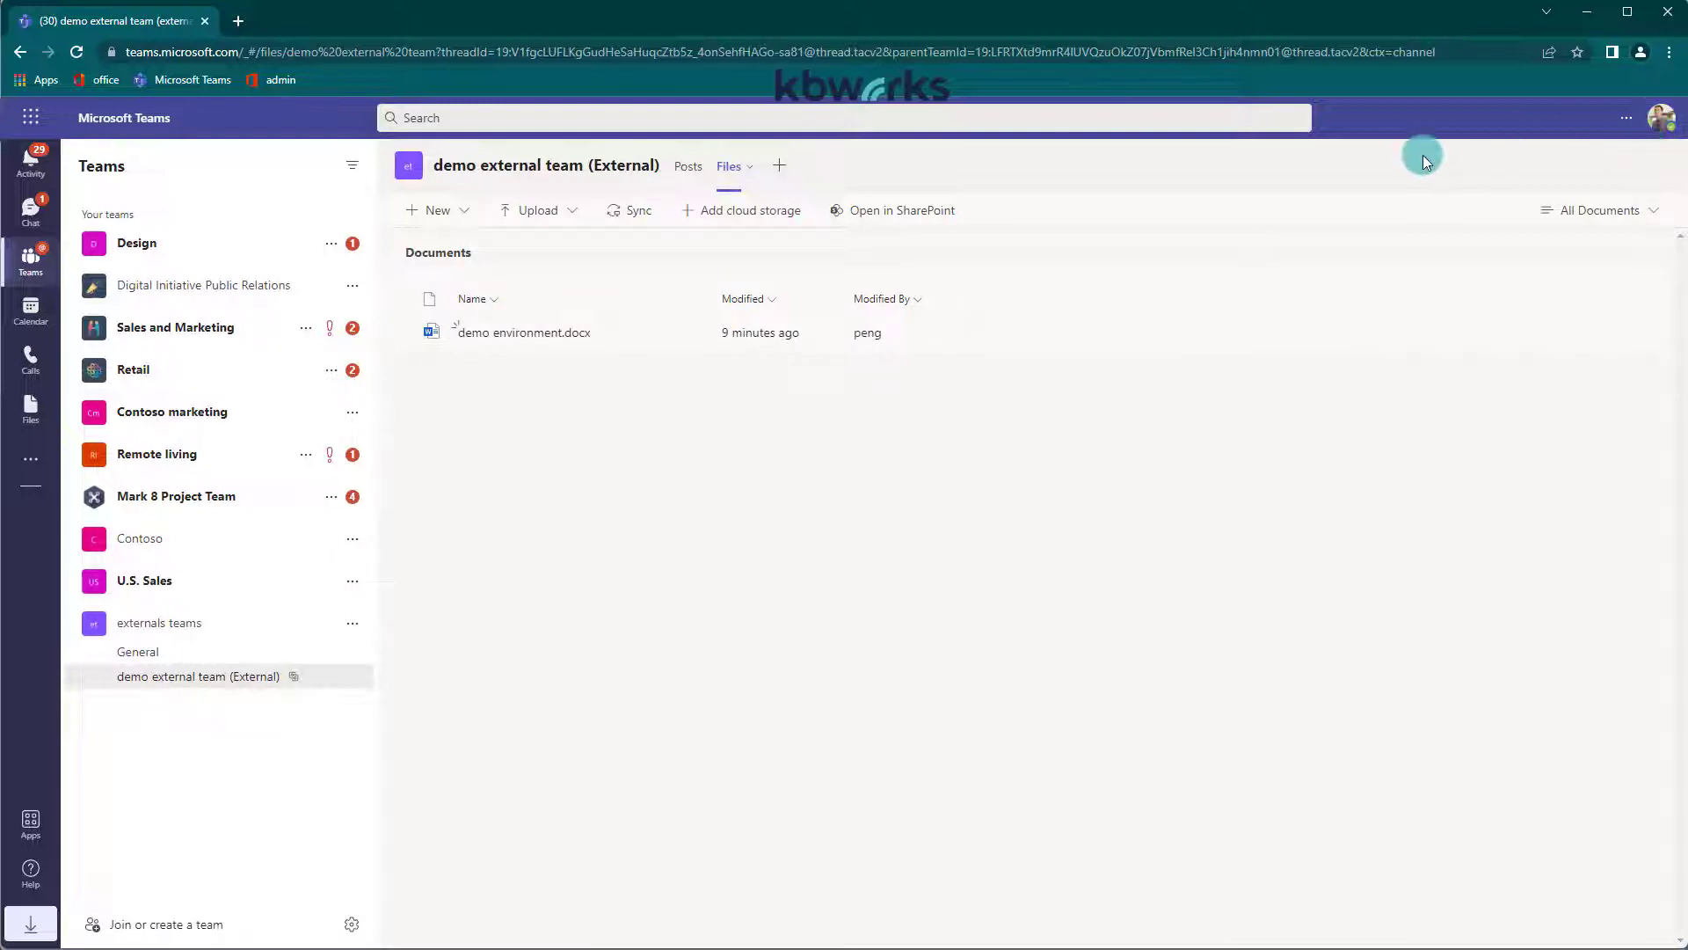
pyautogui.click(923, 213)
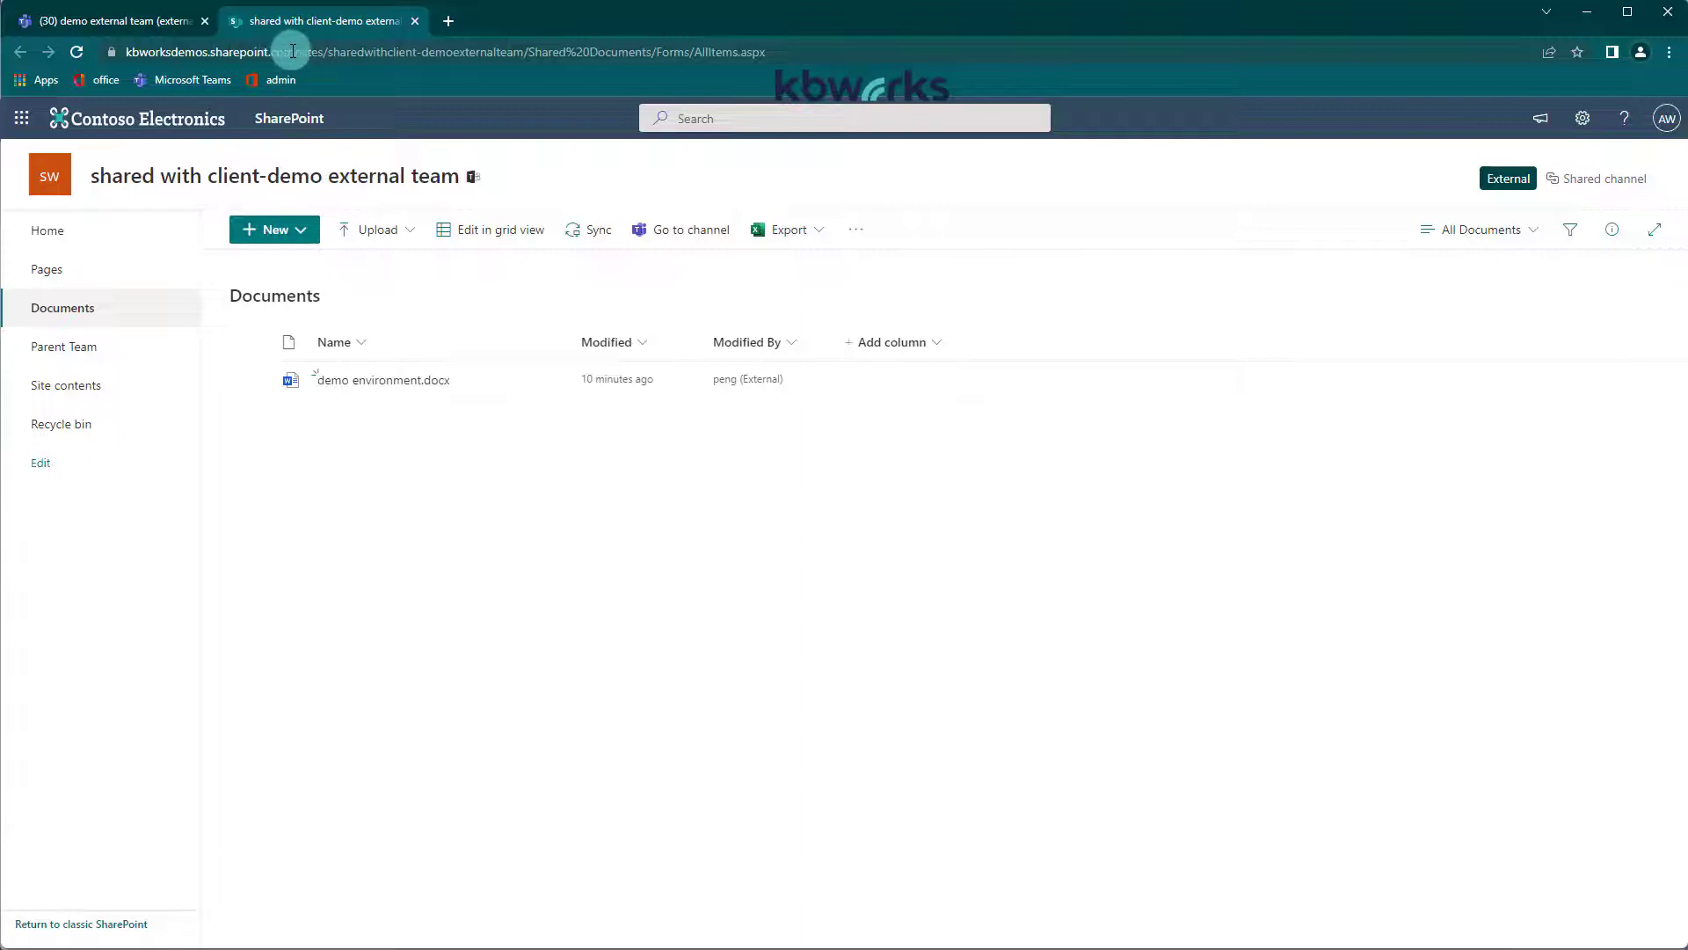
pyautogui.click(98, 19)
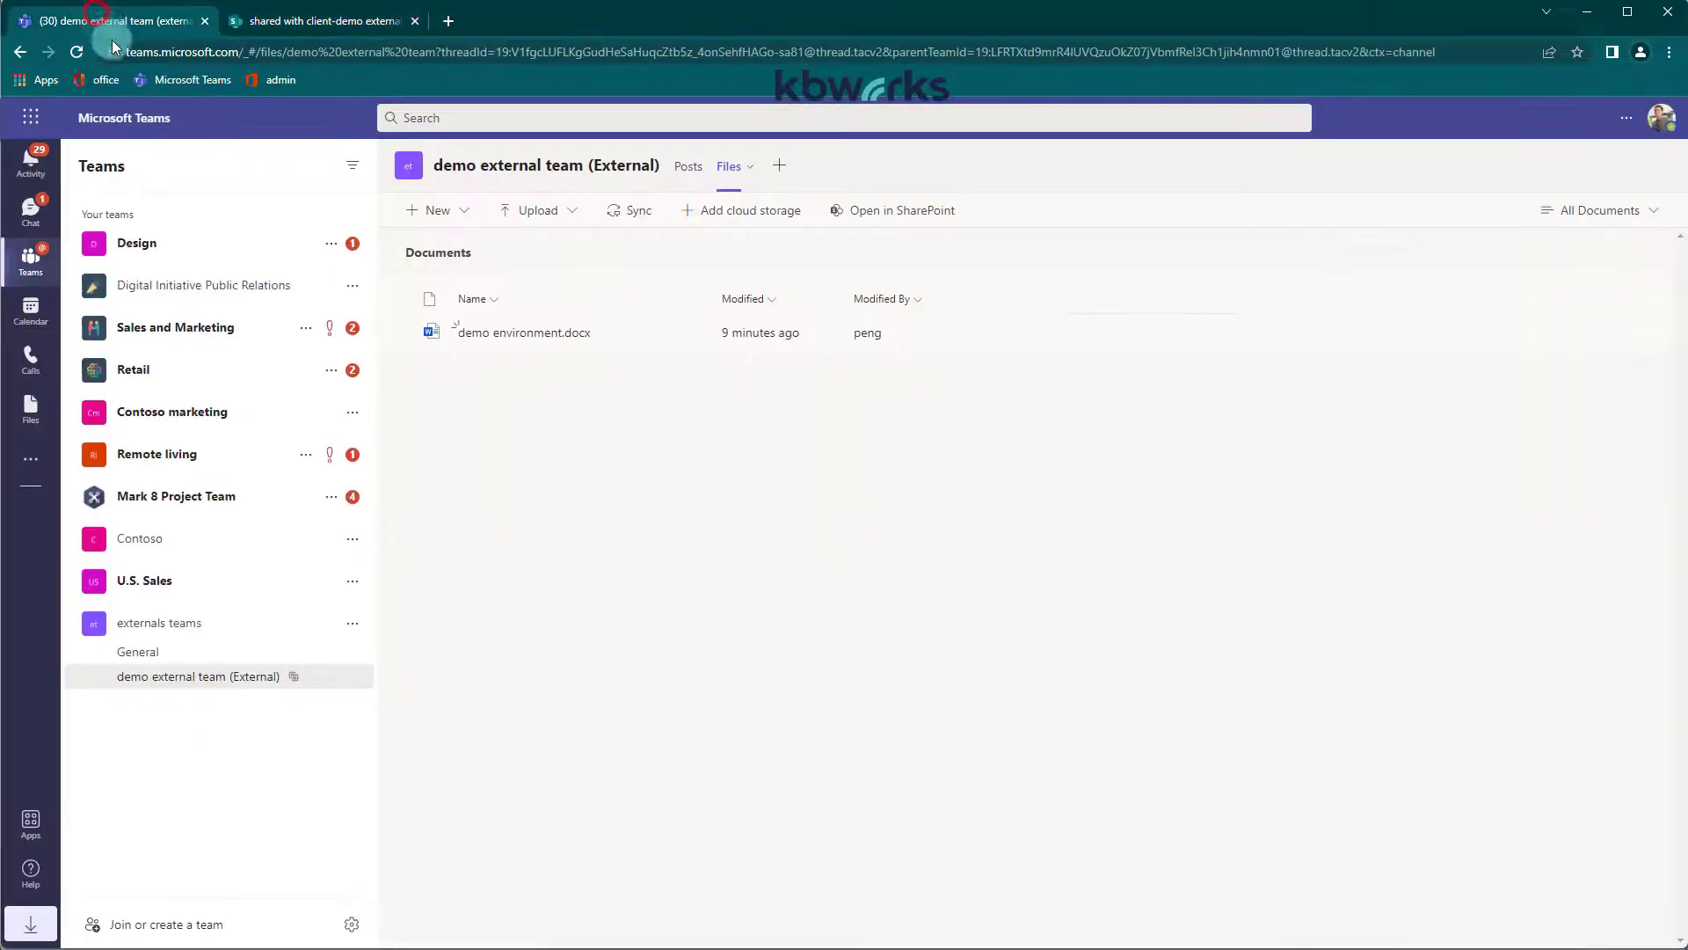
# Open the files of the Design team's "American Design awards" channel in SharePoint
pyautogui.click(137, 252)
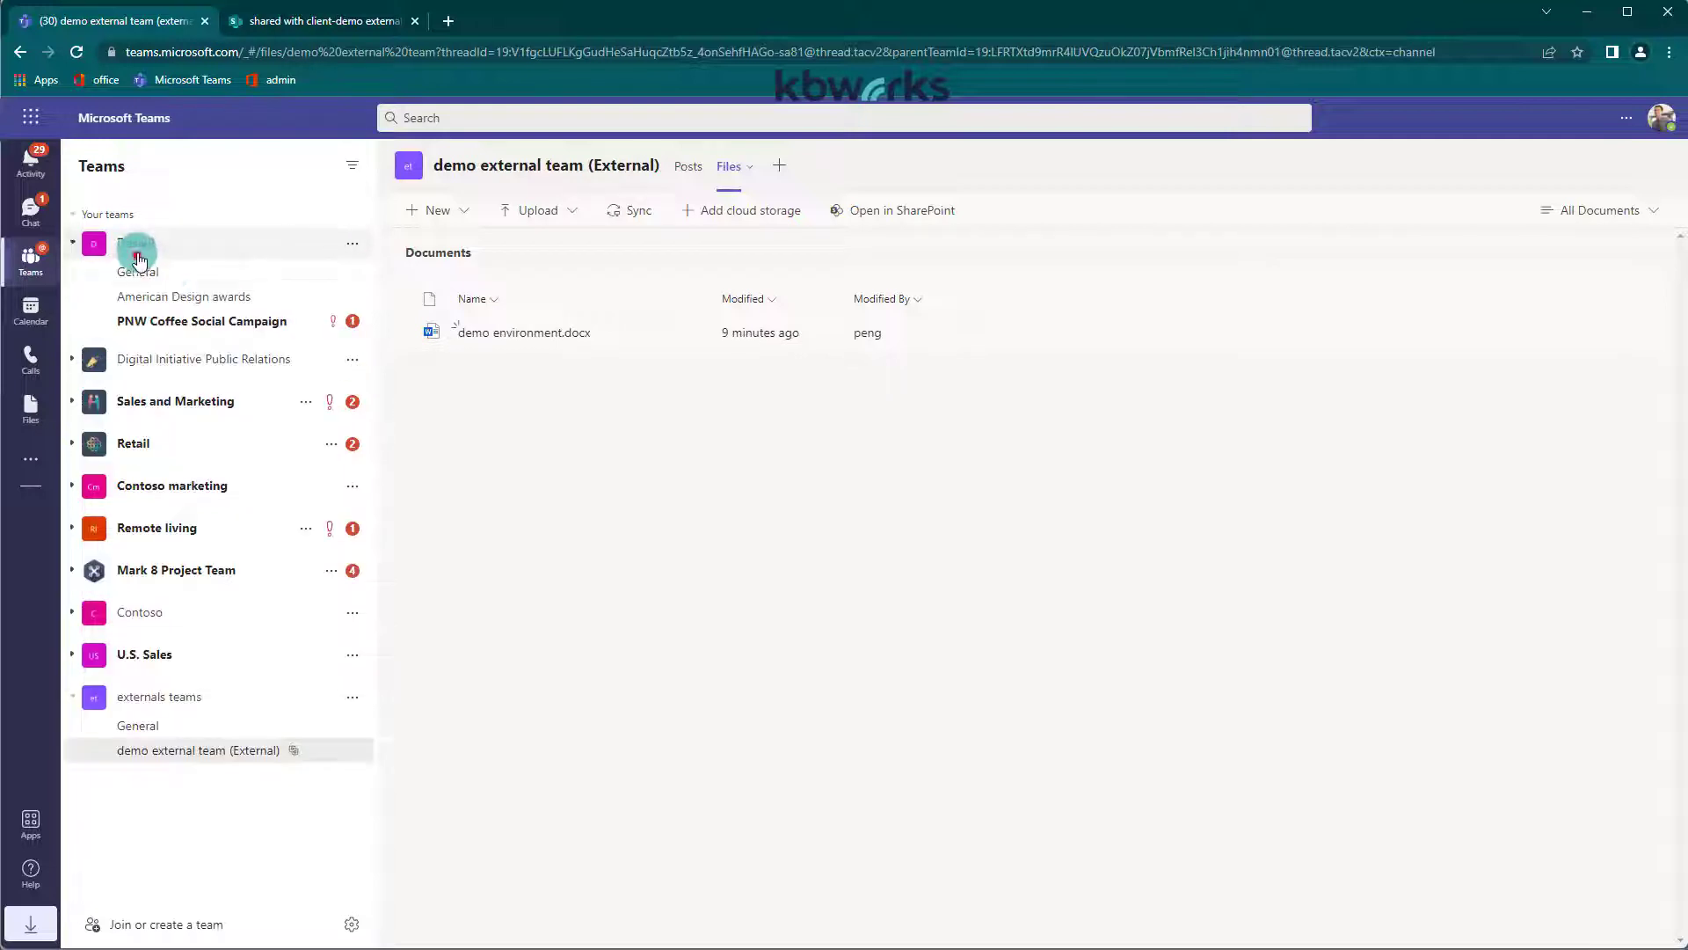
pyautogui.click(174, 291)
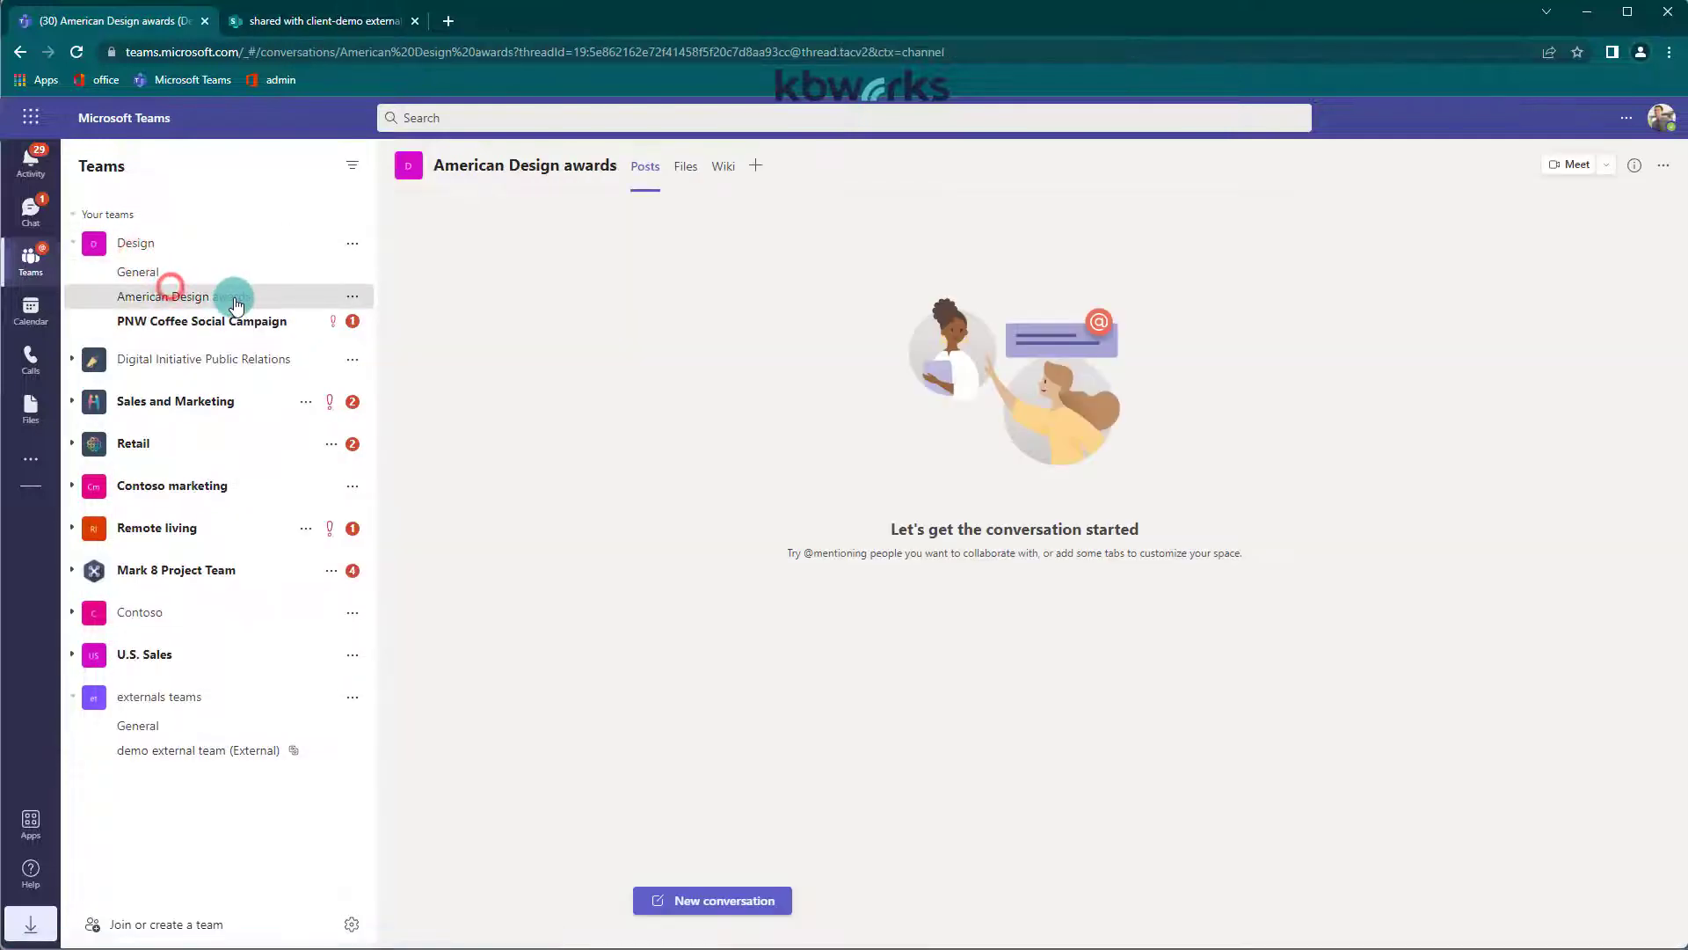
pyautogui.click(687, 166)
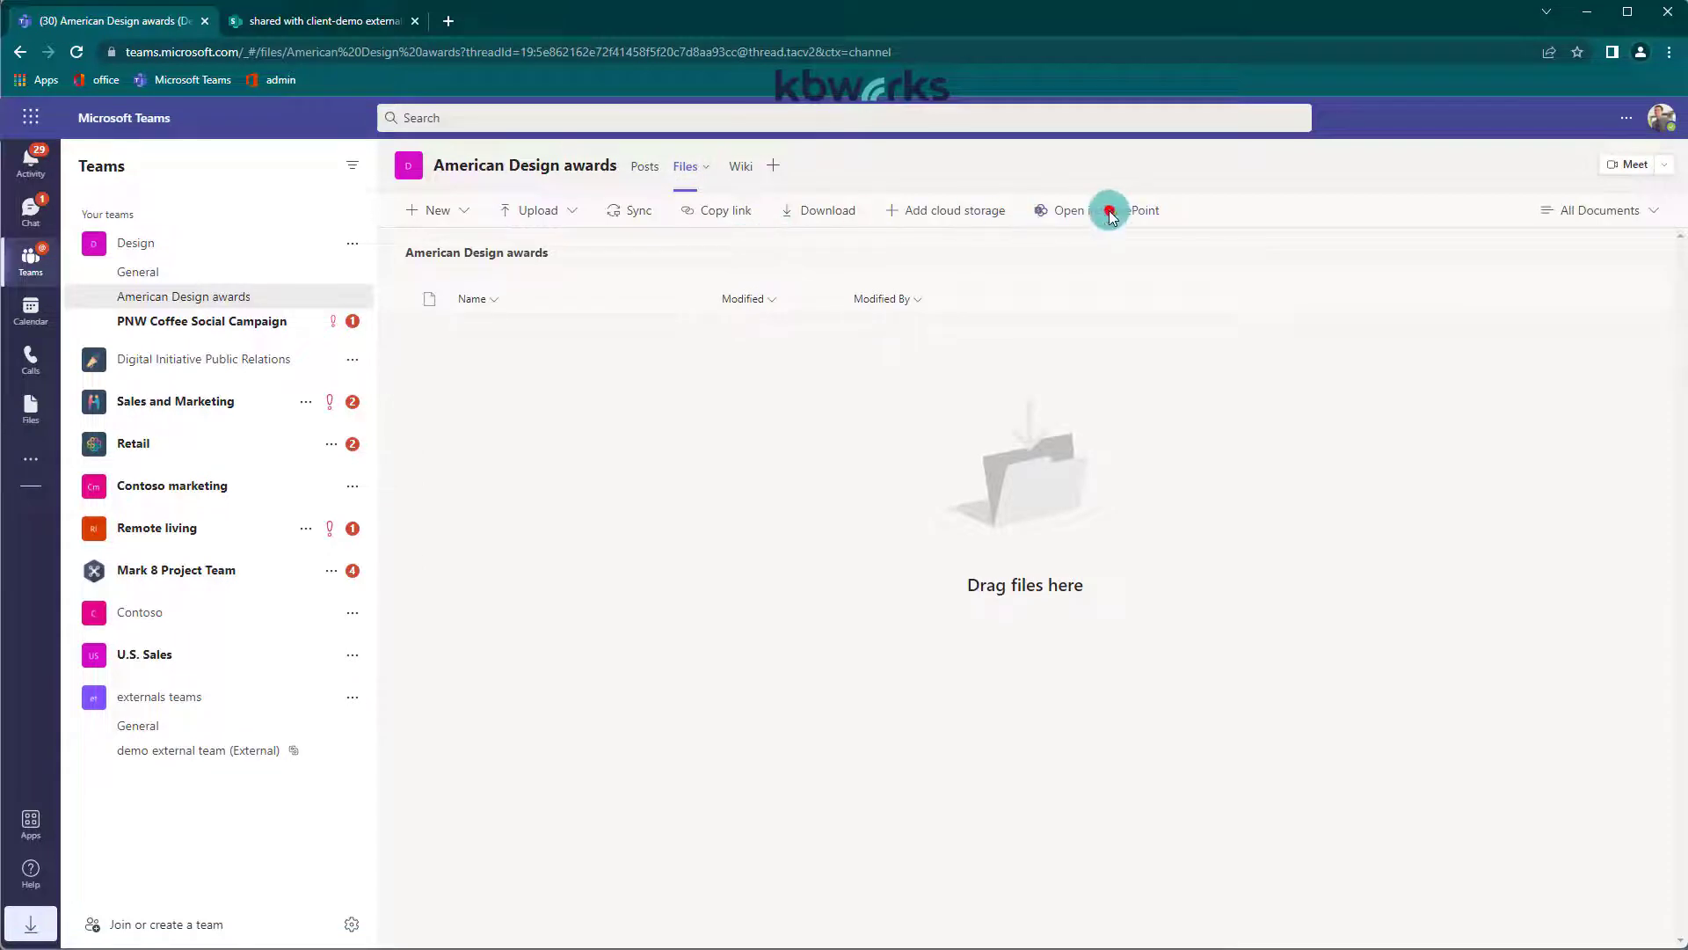
pyautogui.click(1108, 211)
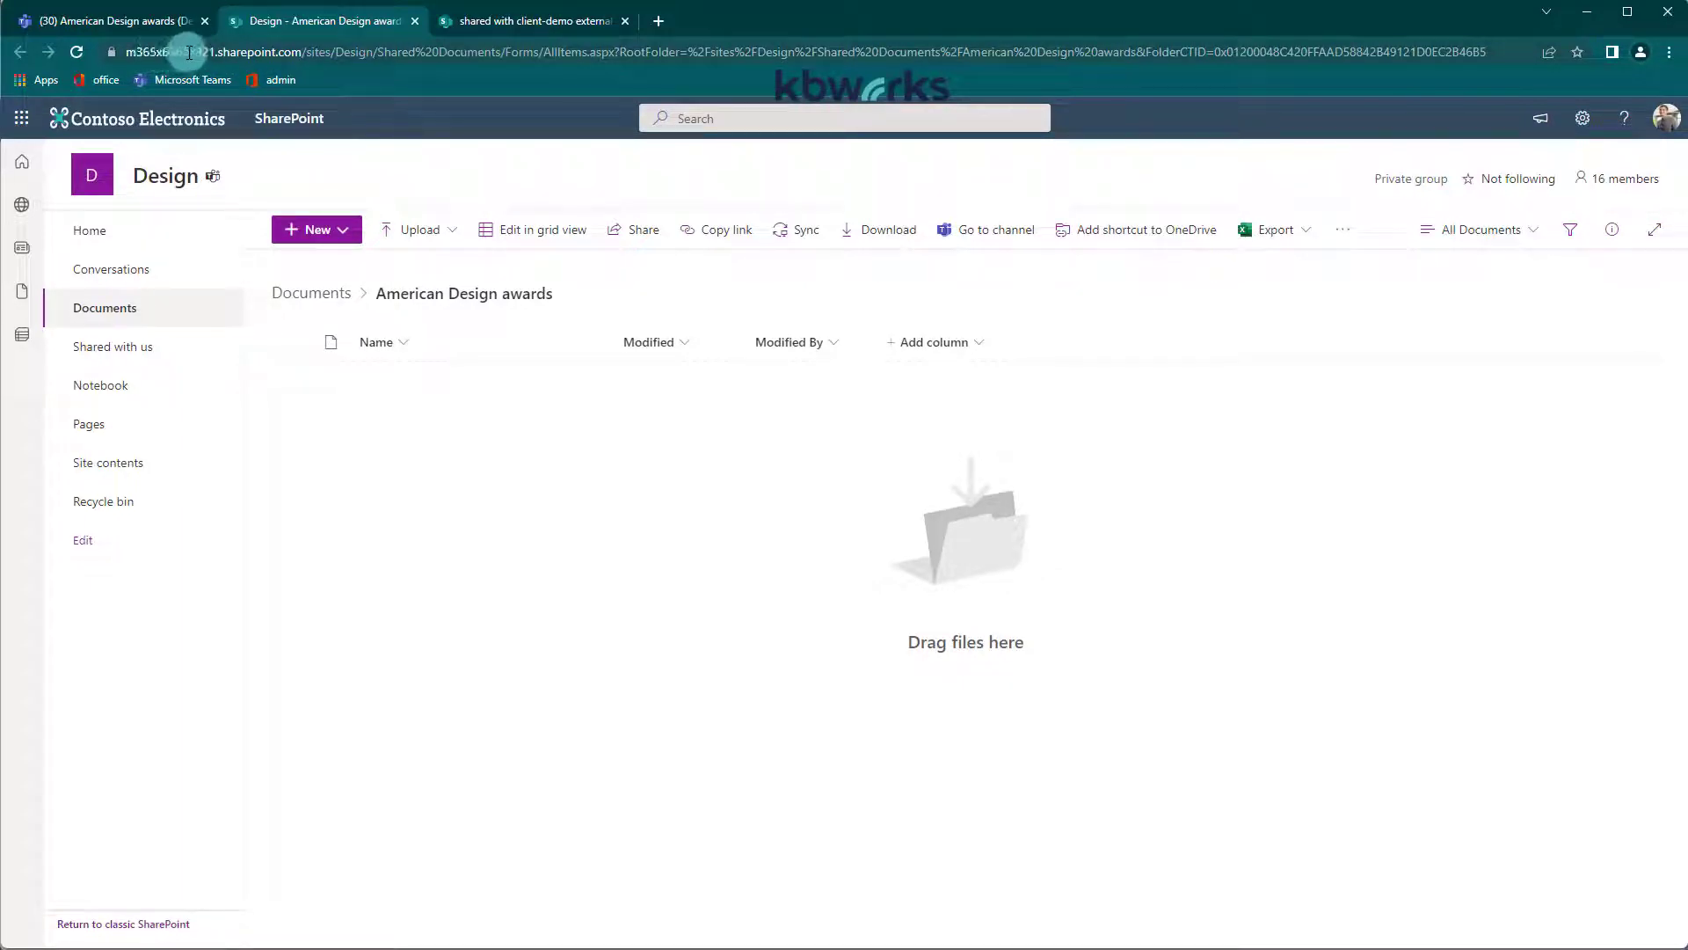
# Compare the SharePoint site addresses of the shared channel and the regular "American Design awards" channel
pyautogui.click(534, 25)
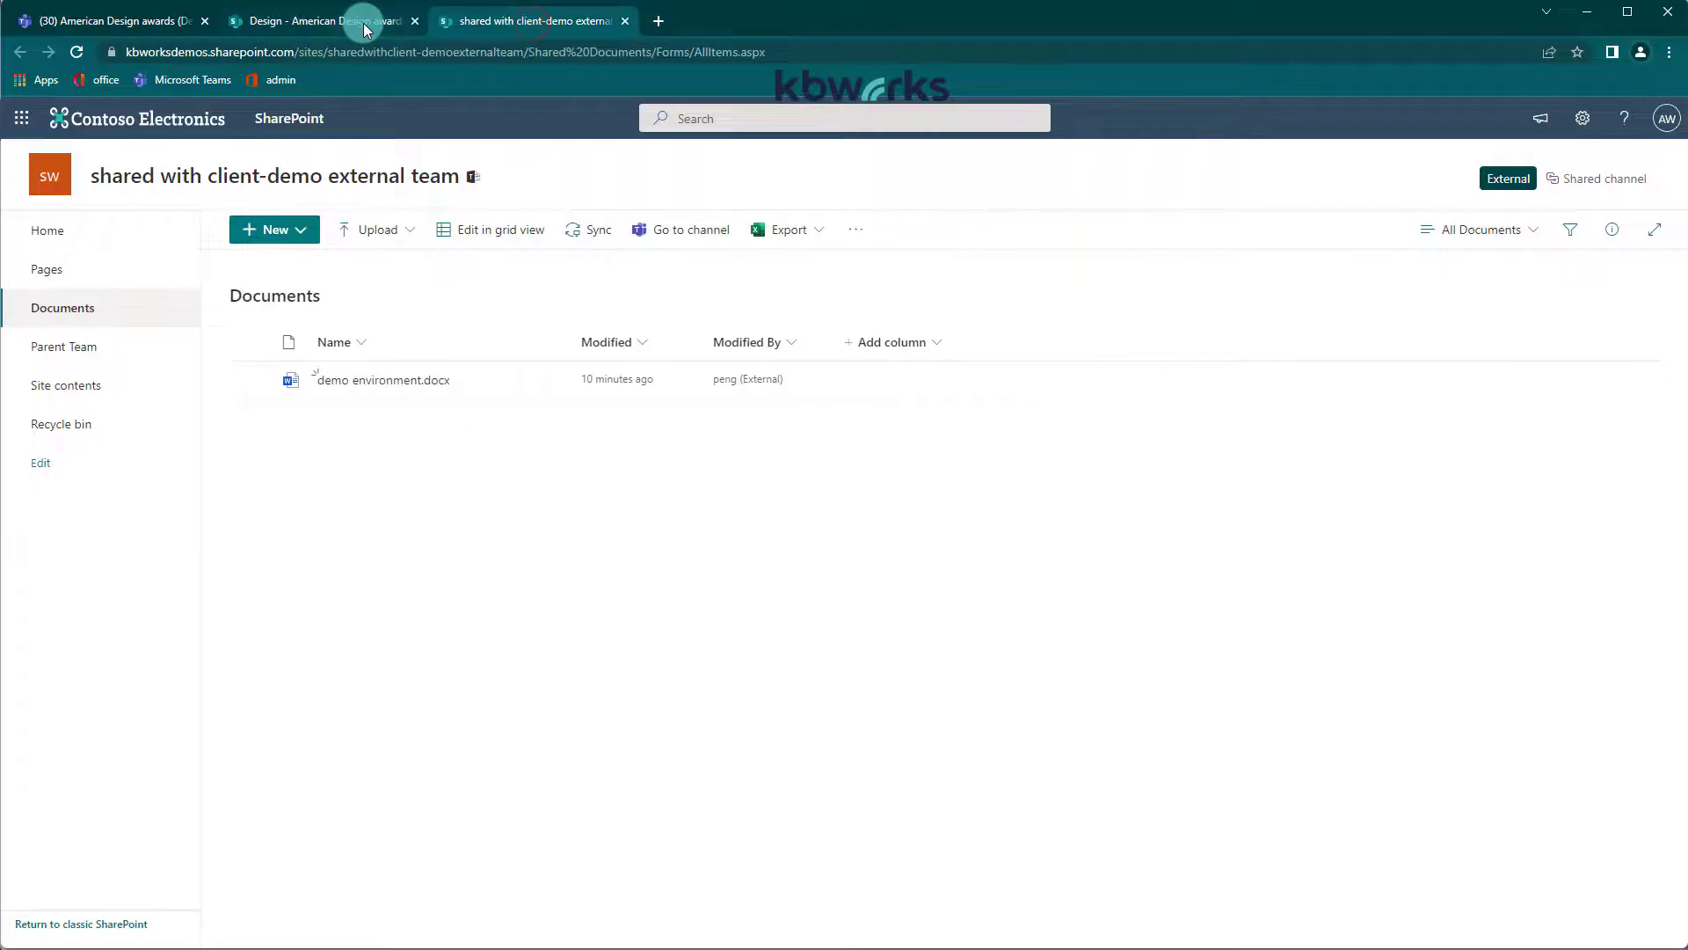
pyautogui.click(362, 23)
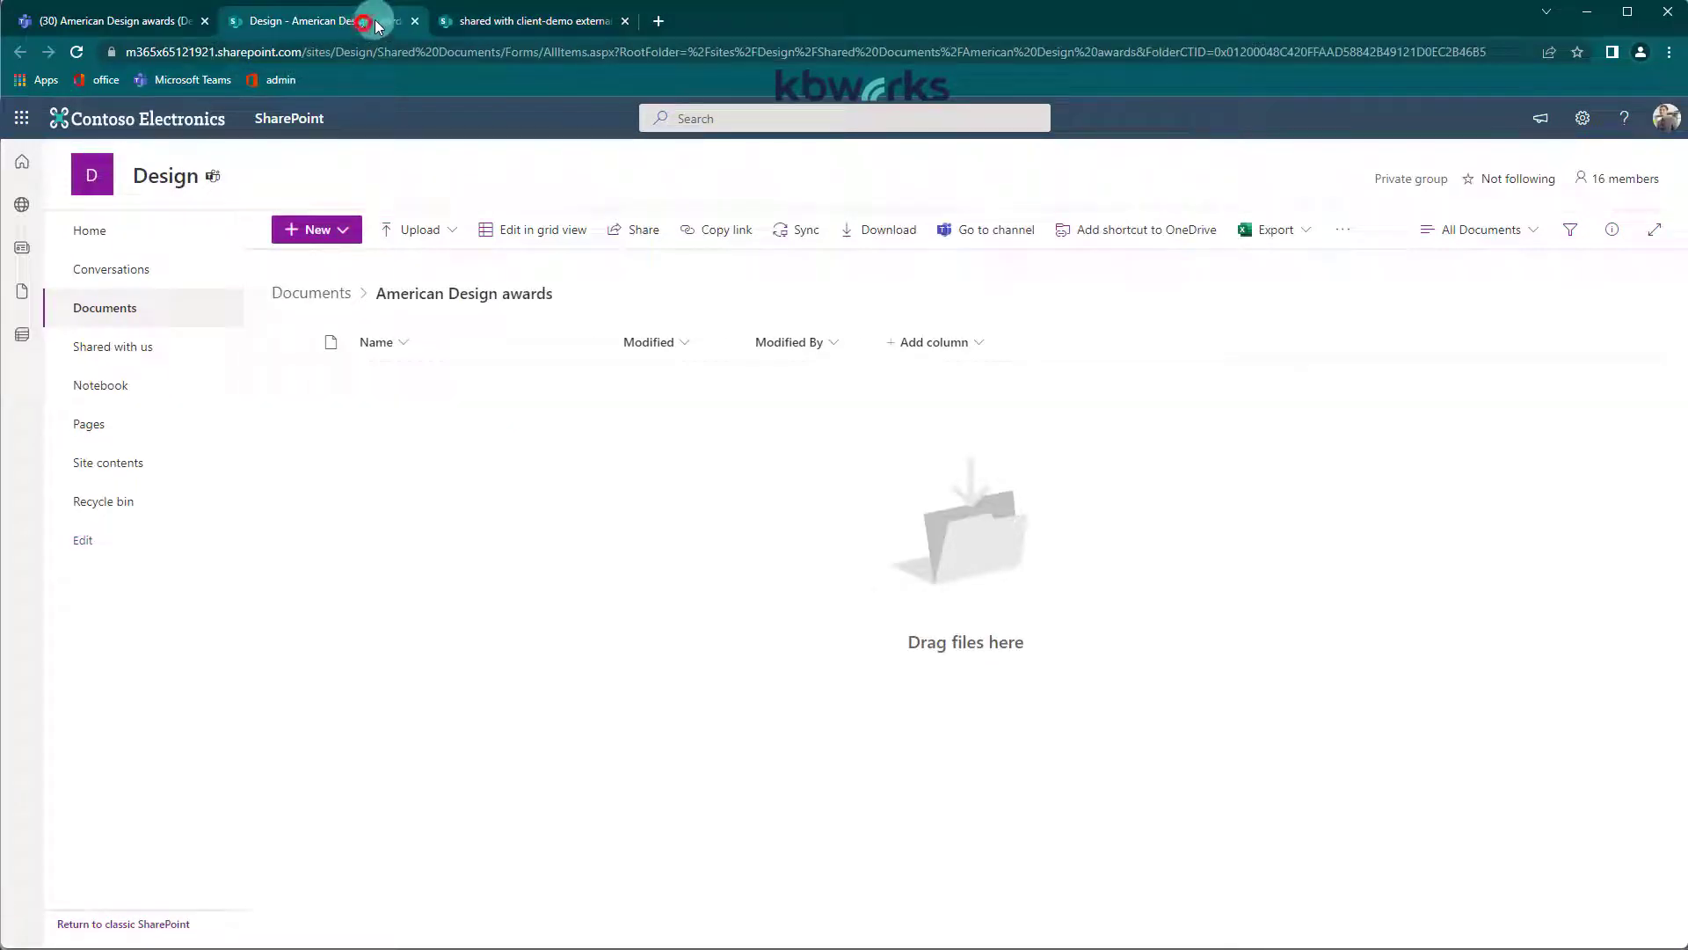
pyautogui.click(487, 23)
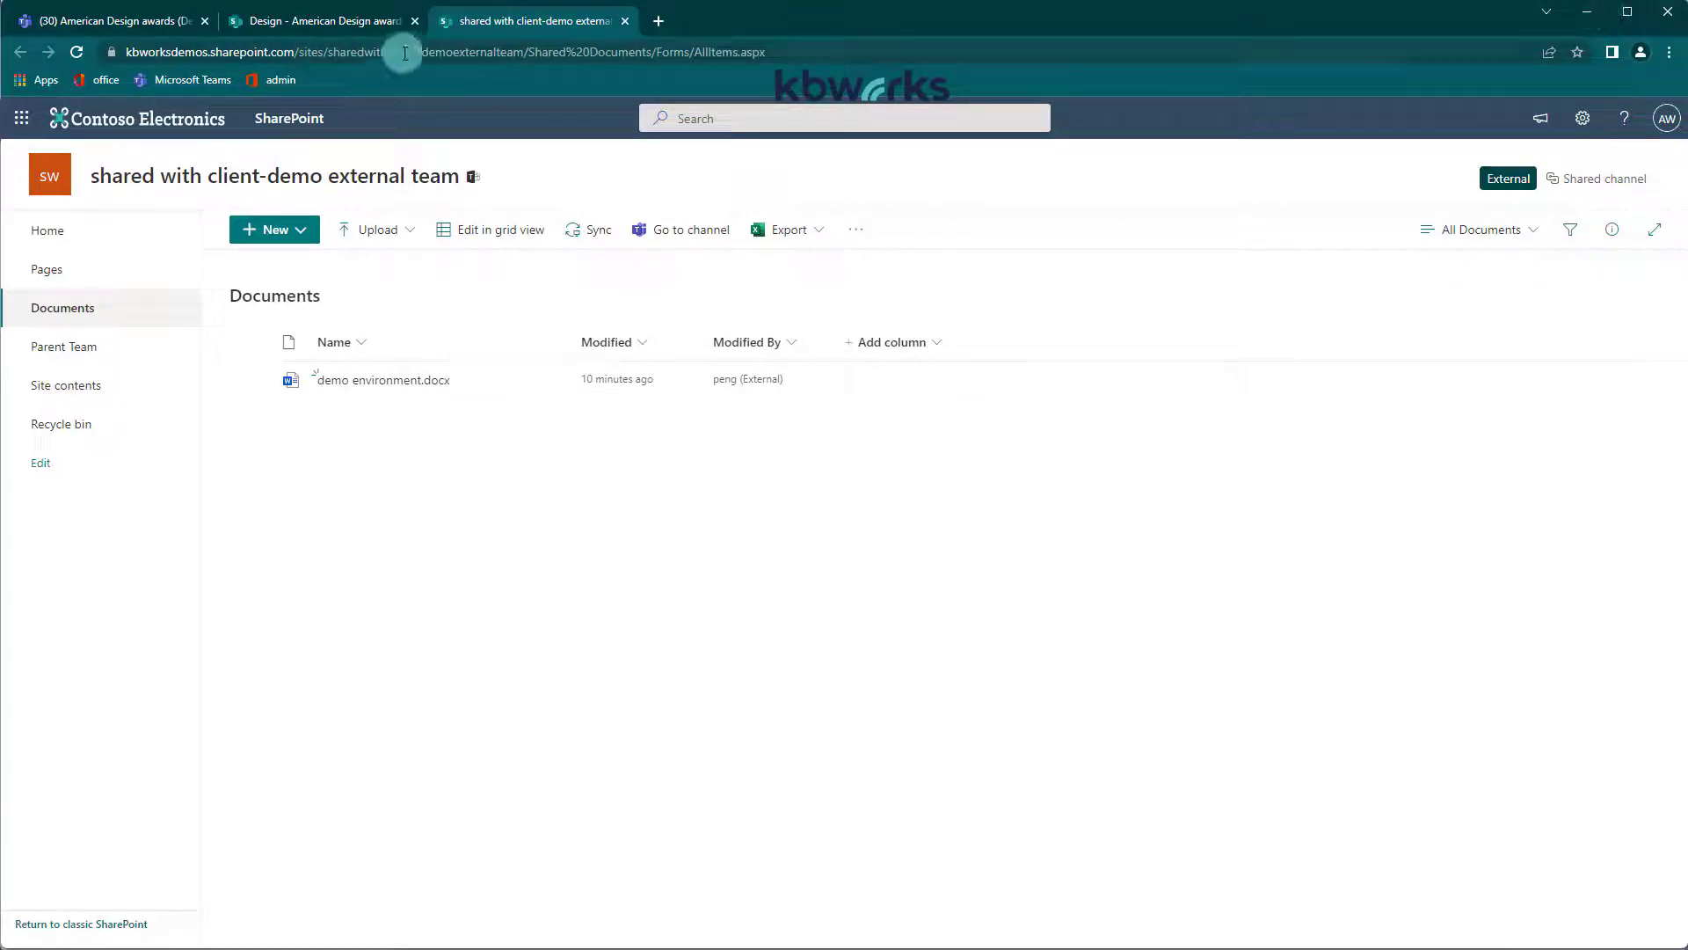
# Go back to Teams and check the posts and conversation options of the "demo external team (External)" channel
pyautogui.click(105, 20)
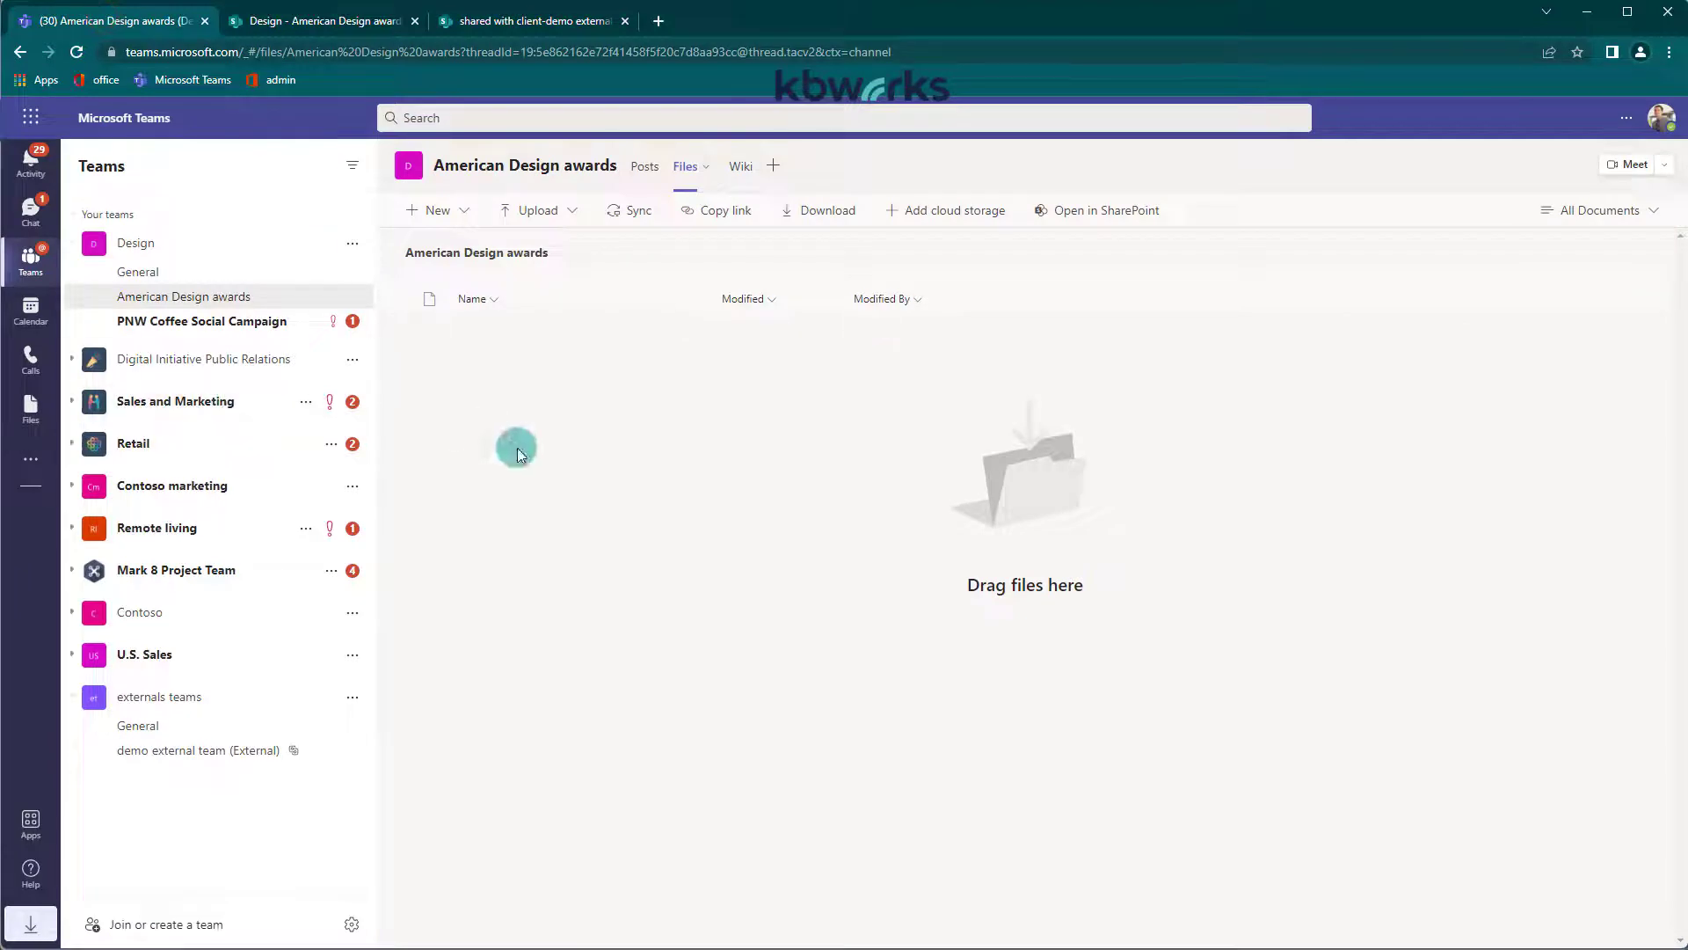
pyautogui.click(210, 750)
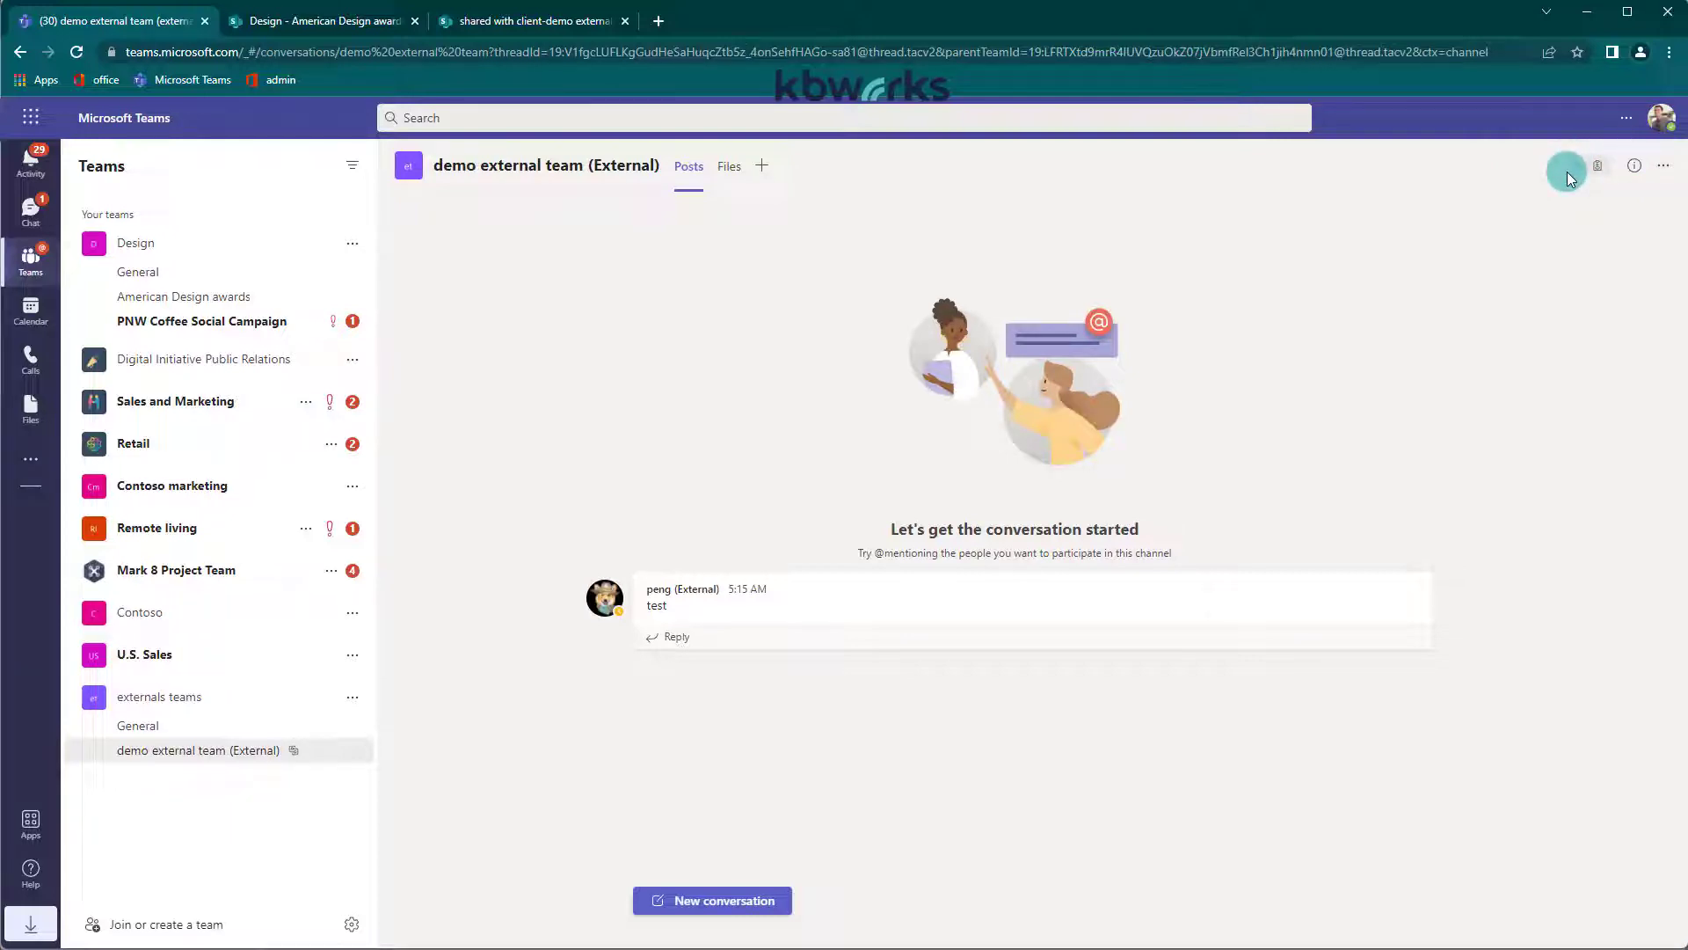
pyautogui.click(690, 899)
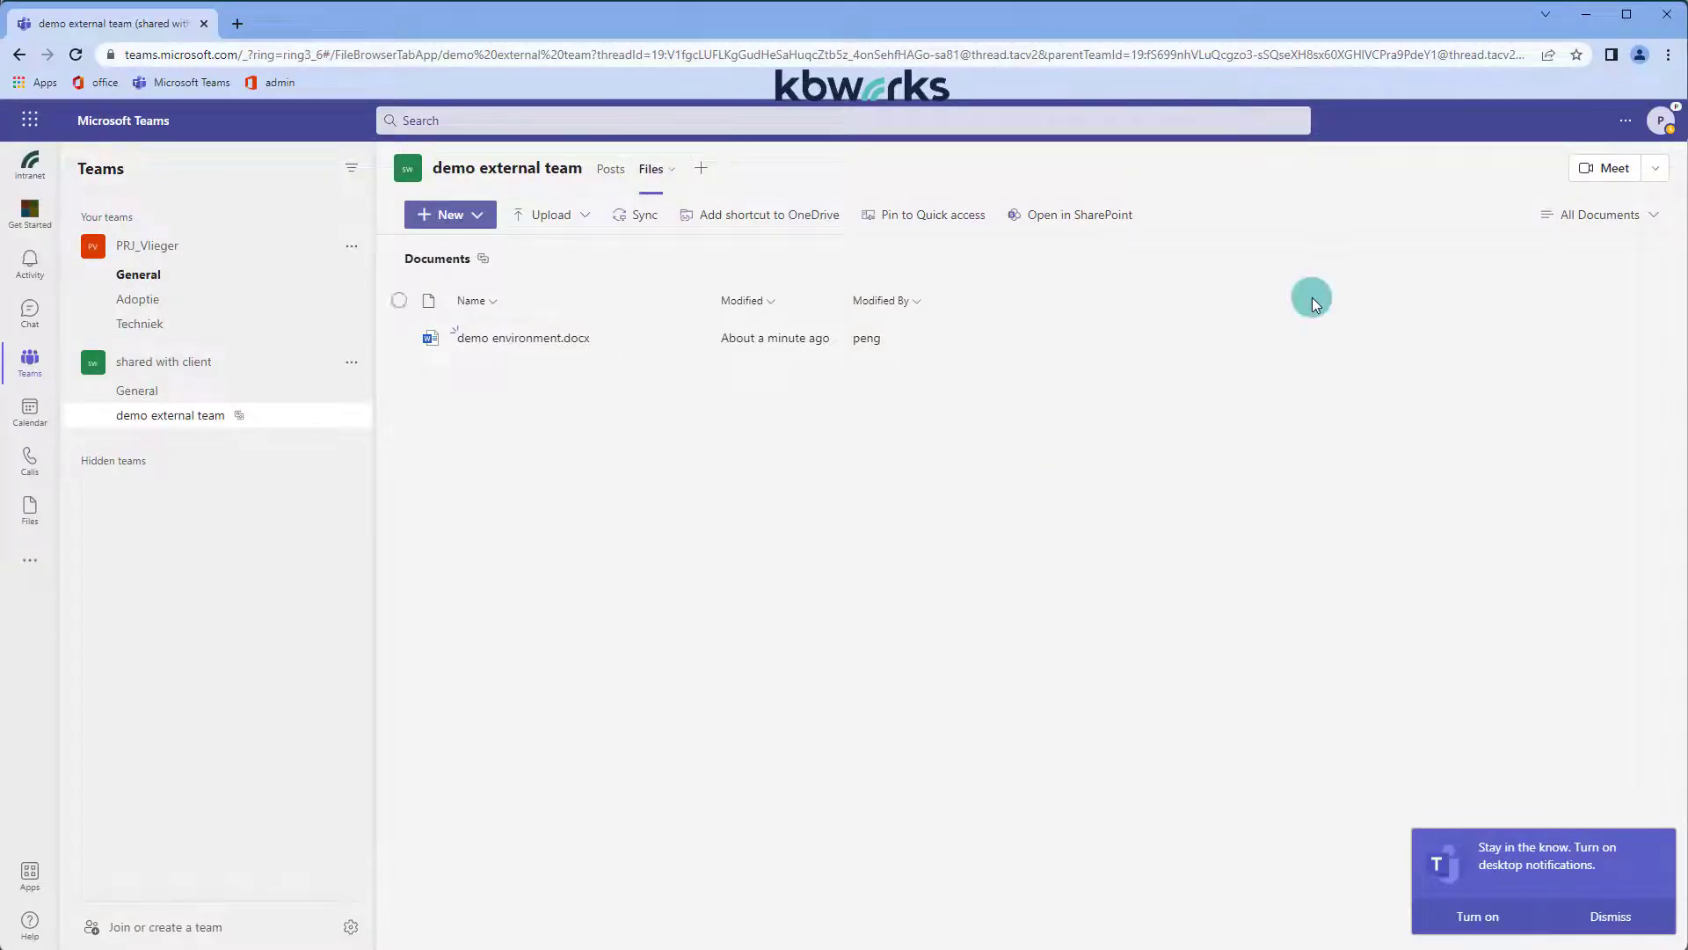
# Start a meeting from the owner's "demo external team" channel, allowing microphone and camera access and continuing without audio or video
pyautogui.click(151, 415)
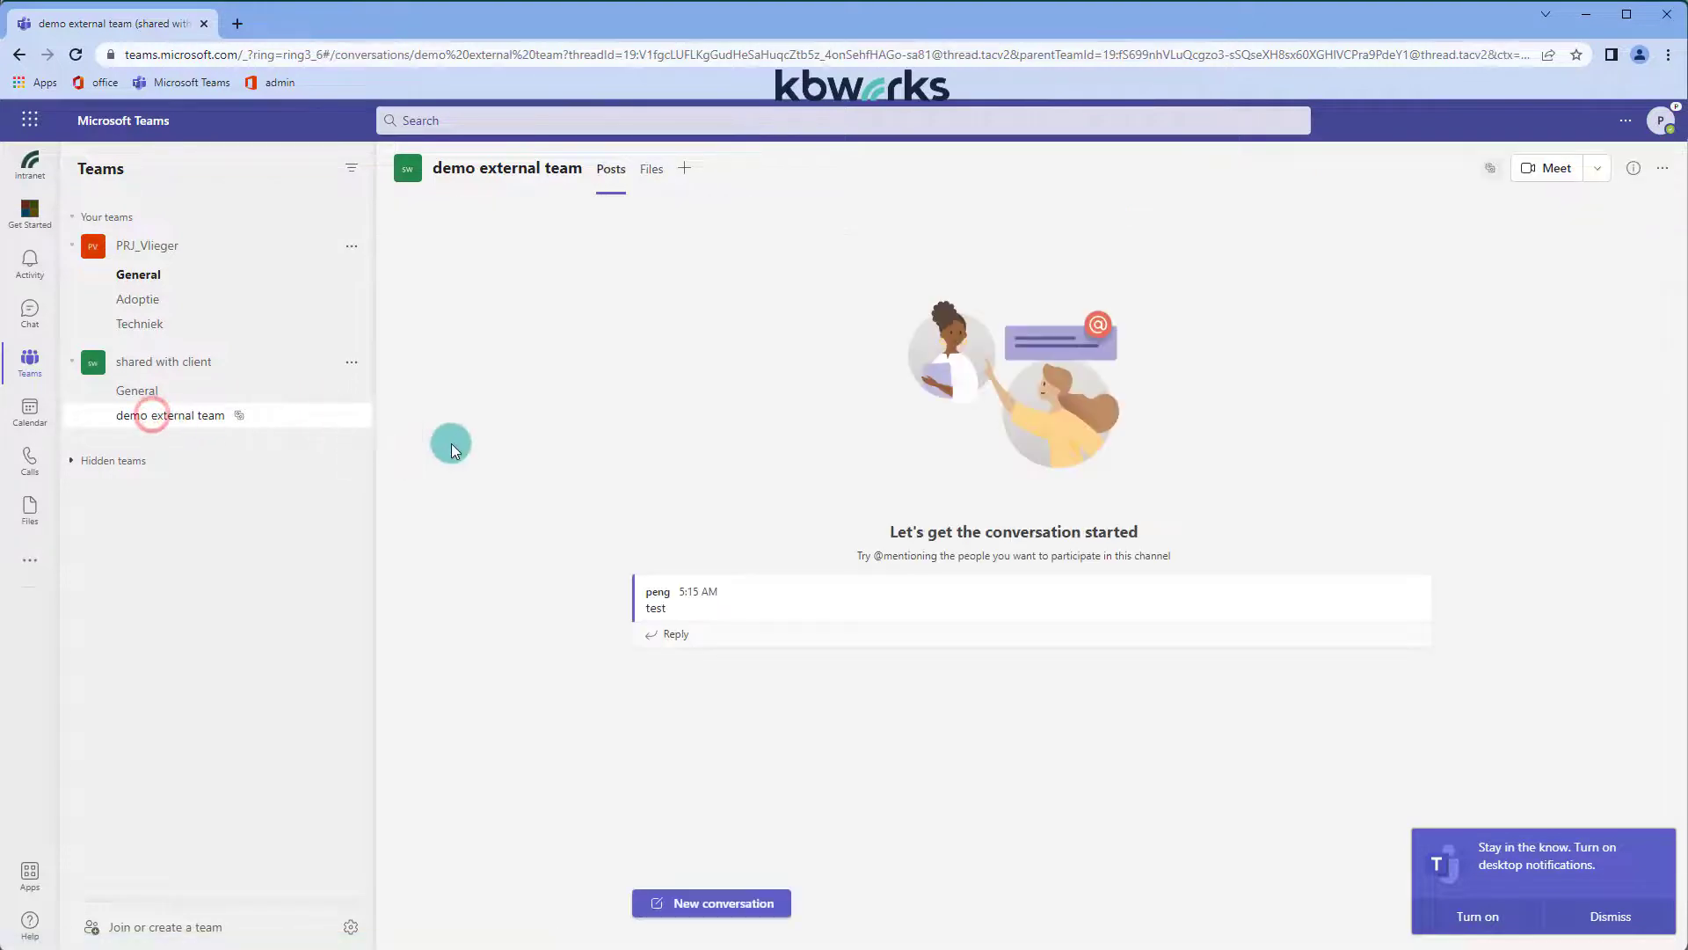
pyautogui.click(1555, 169)
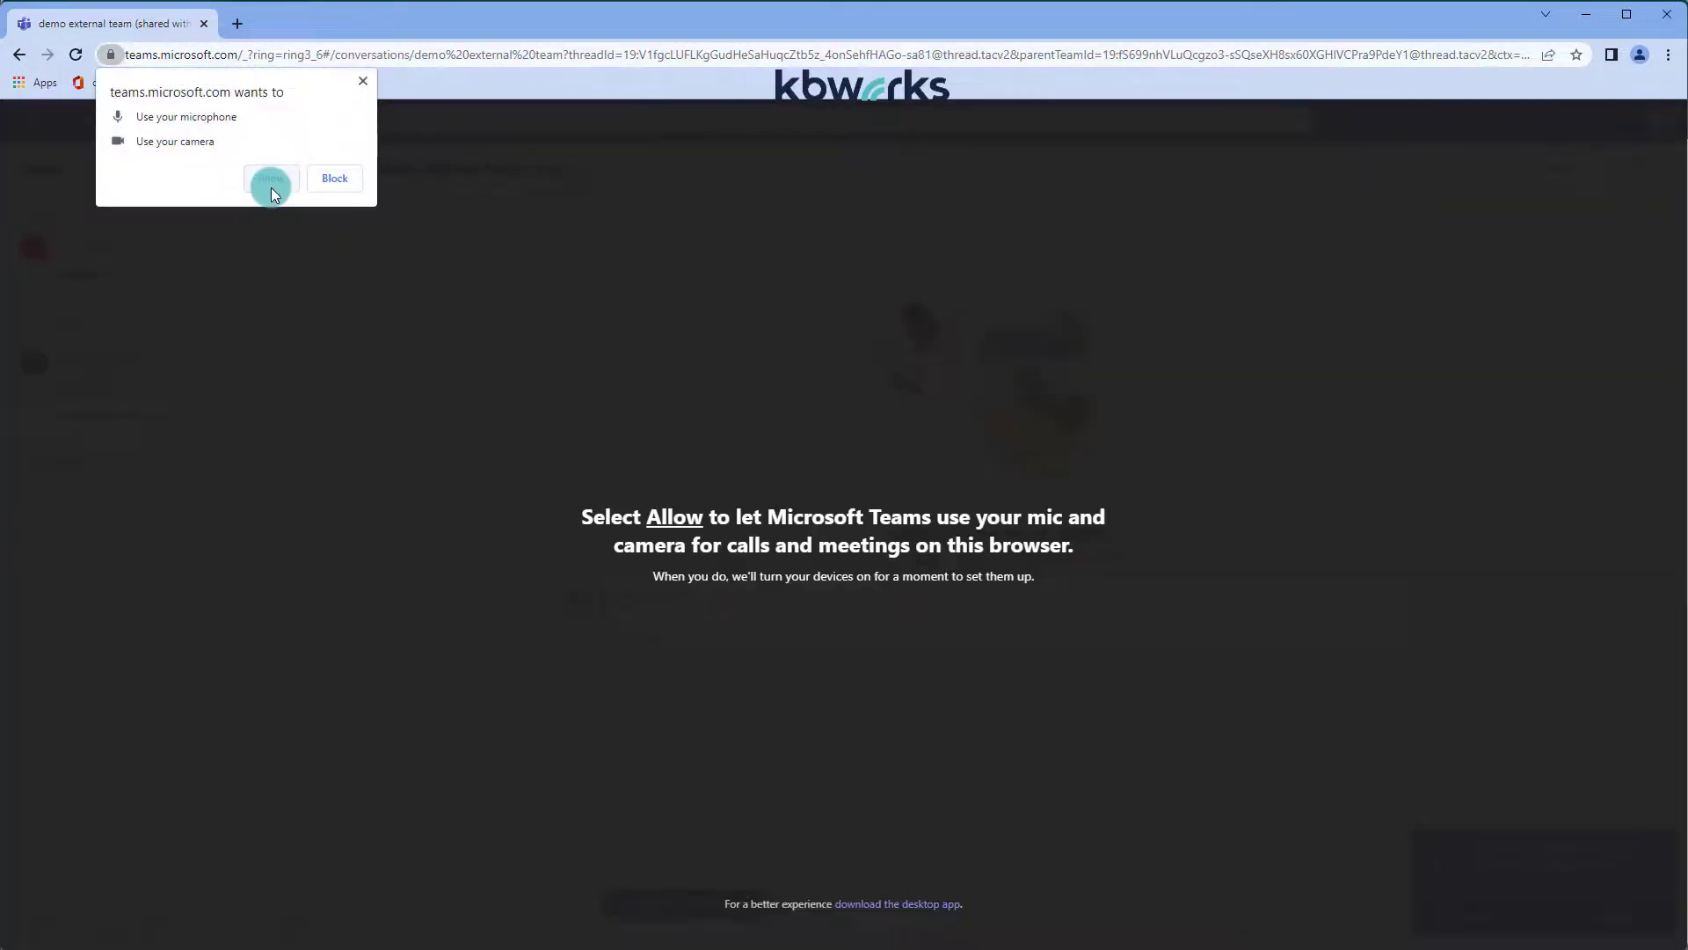
pyautogui.click(269, 186)
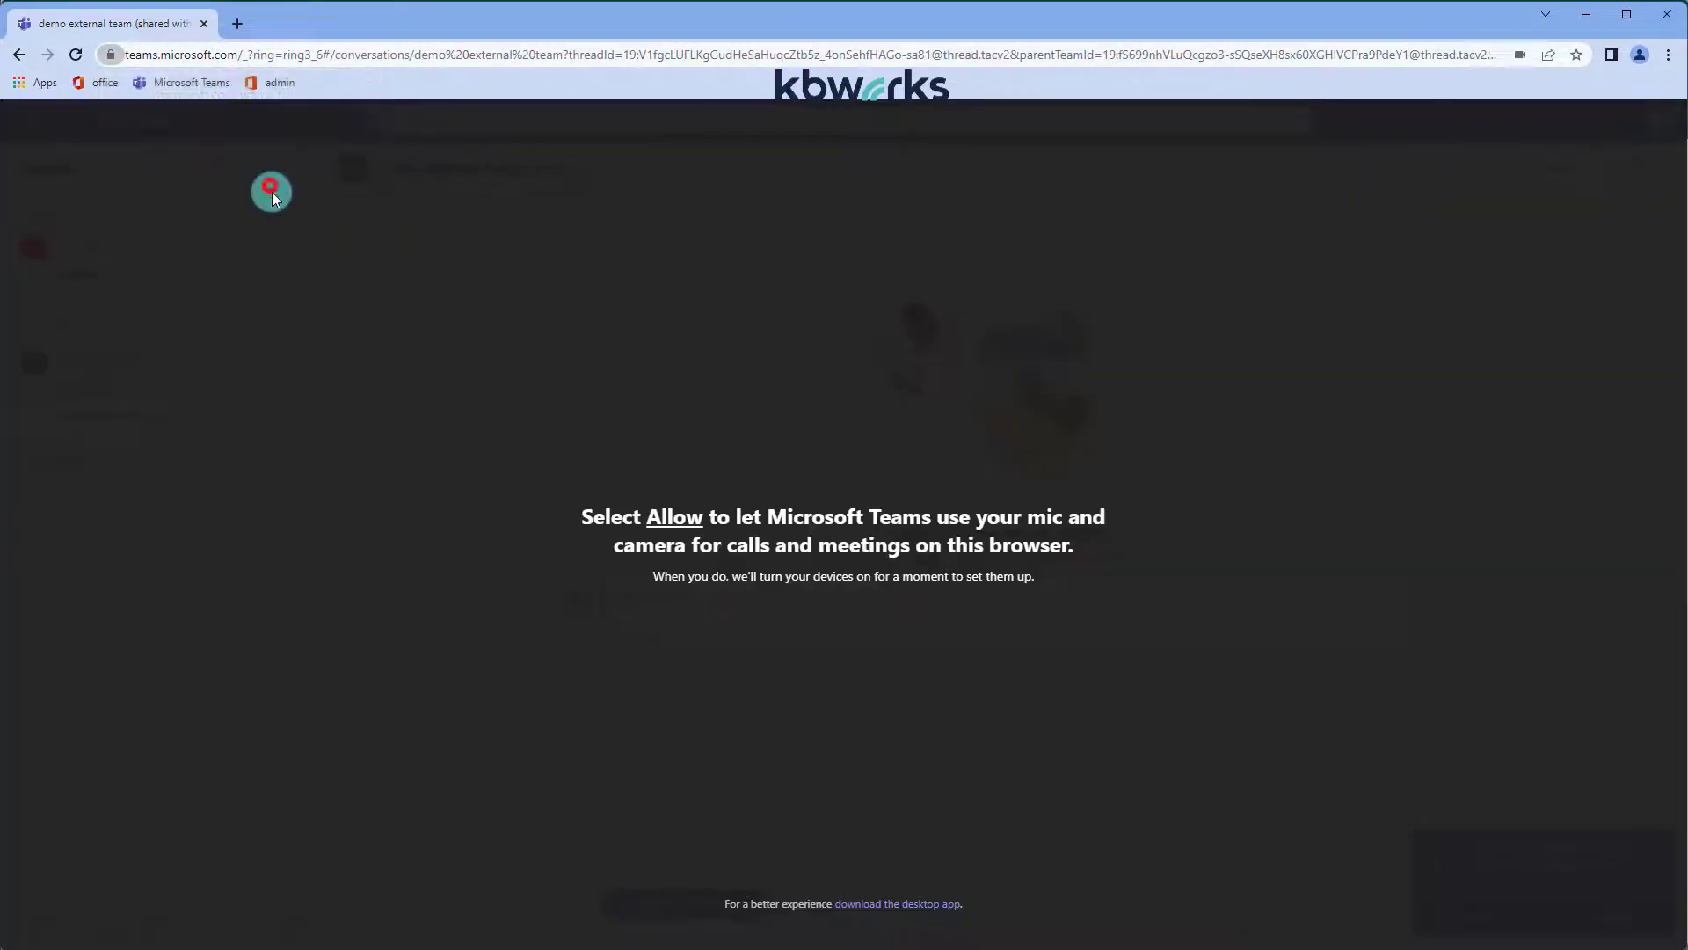
pyautogui.click(809, 754)
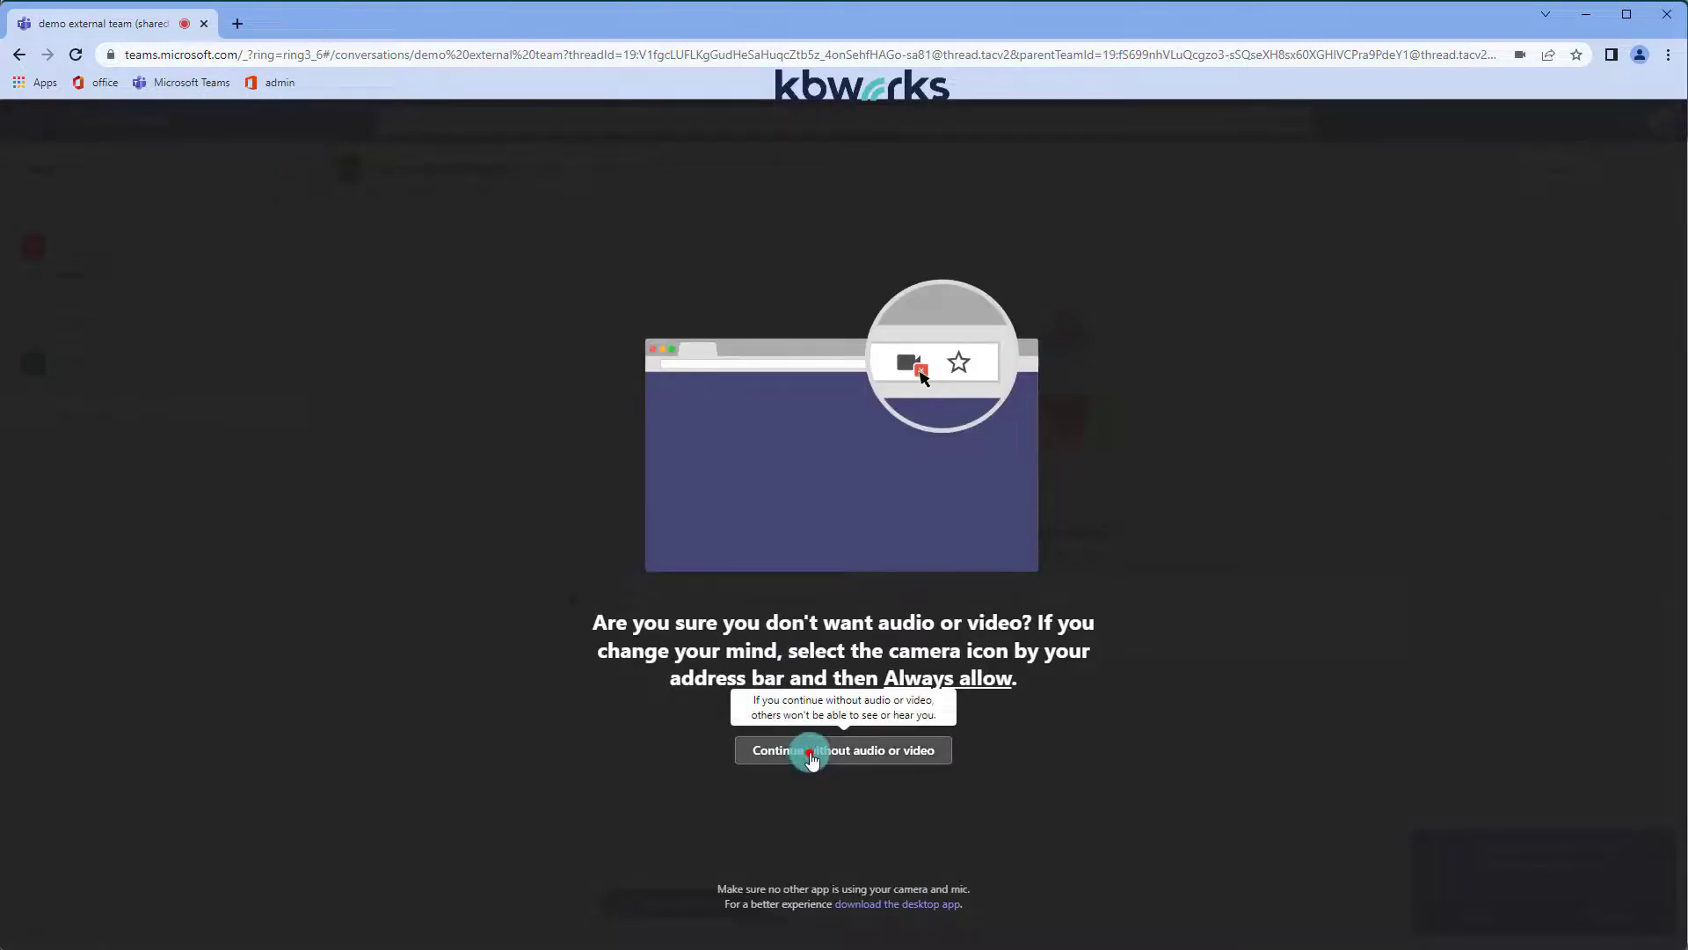
# Join the channel meeting with the microphone off and dismiss the invitation dialog
pyautogui.click(839, 601)
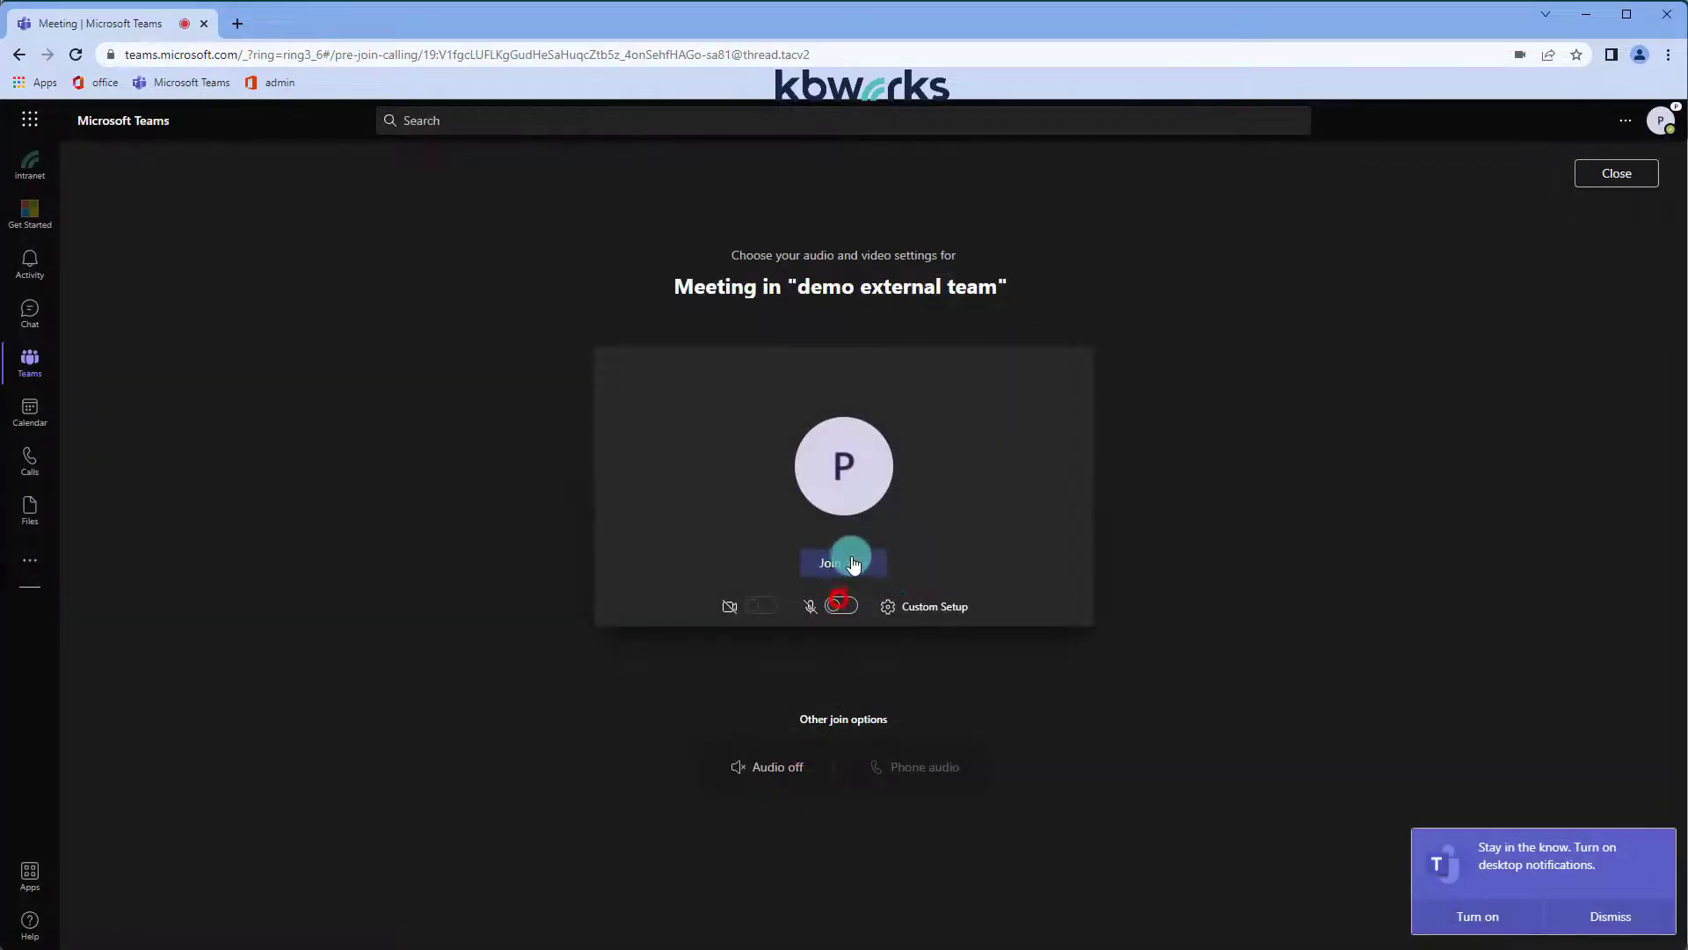
pyautogui.click(851, 561)
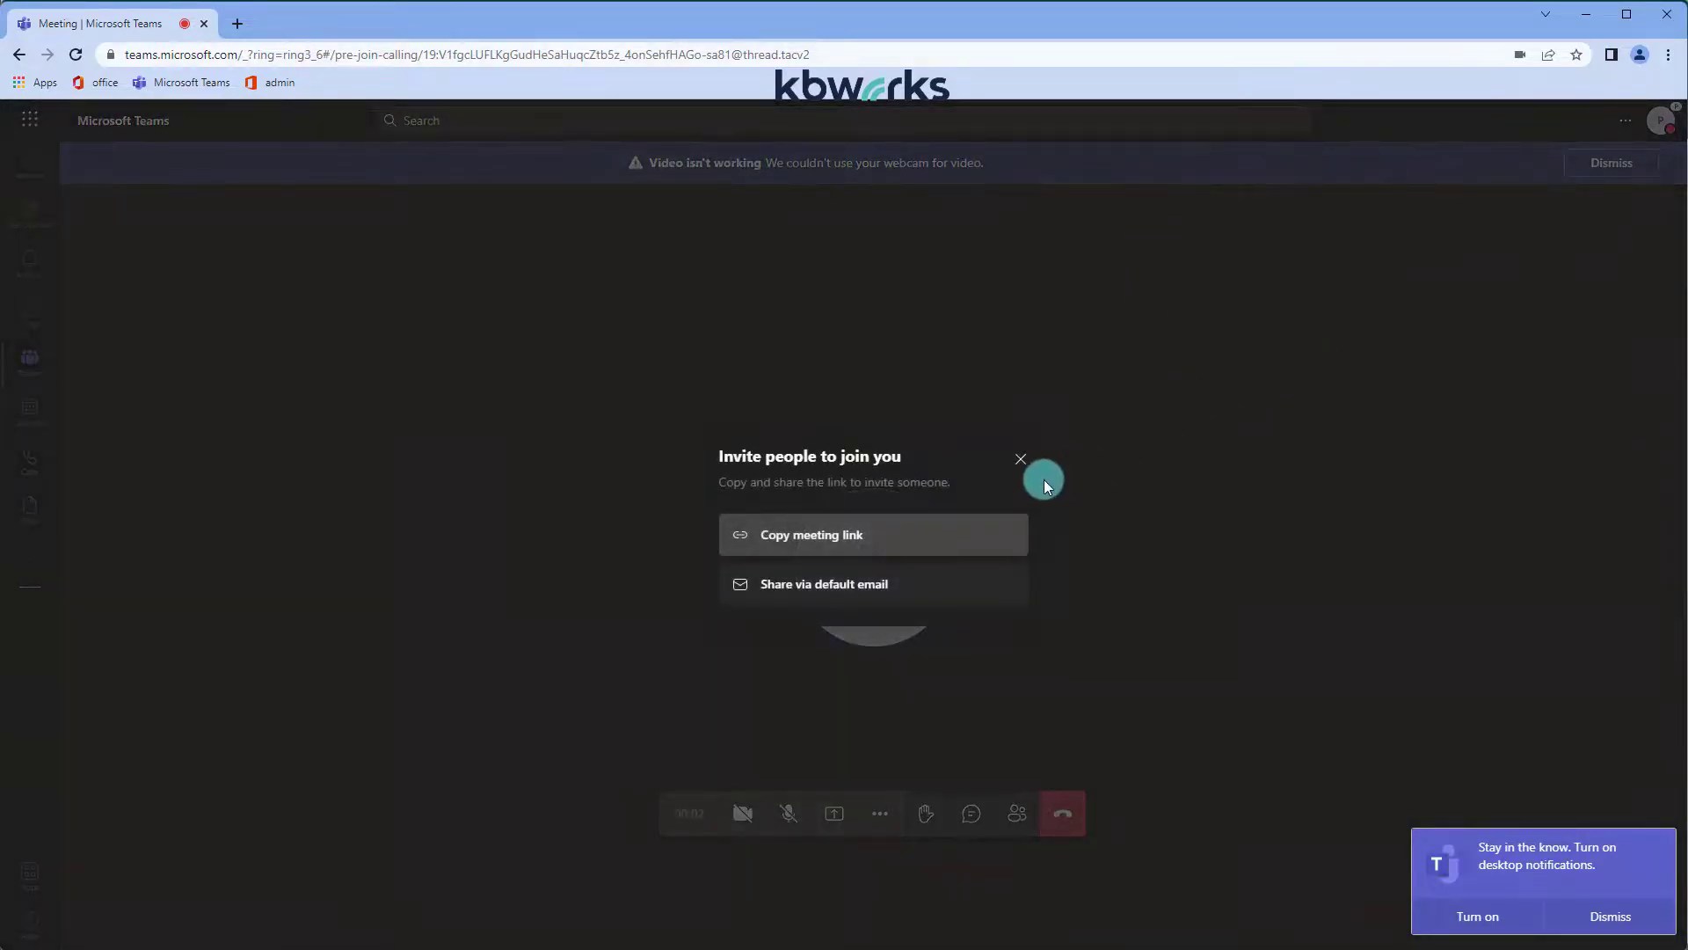
pyautogui.click(1018, 455)
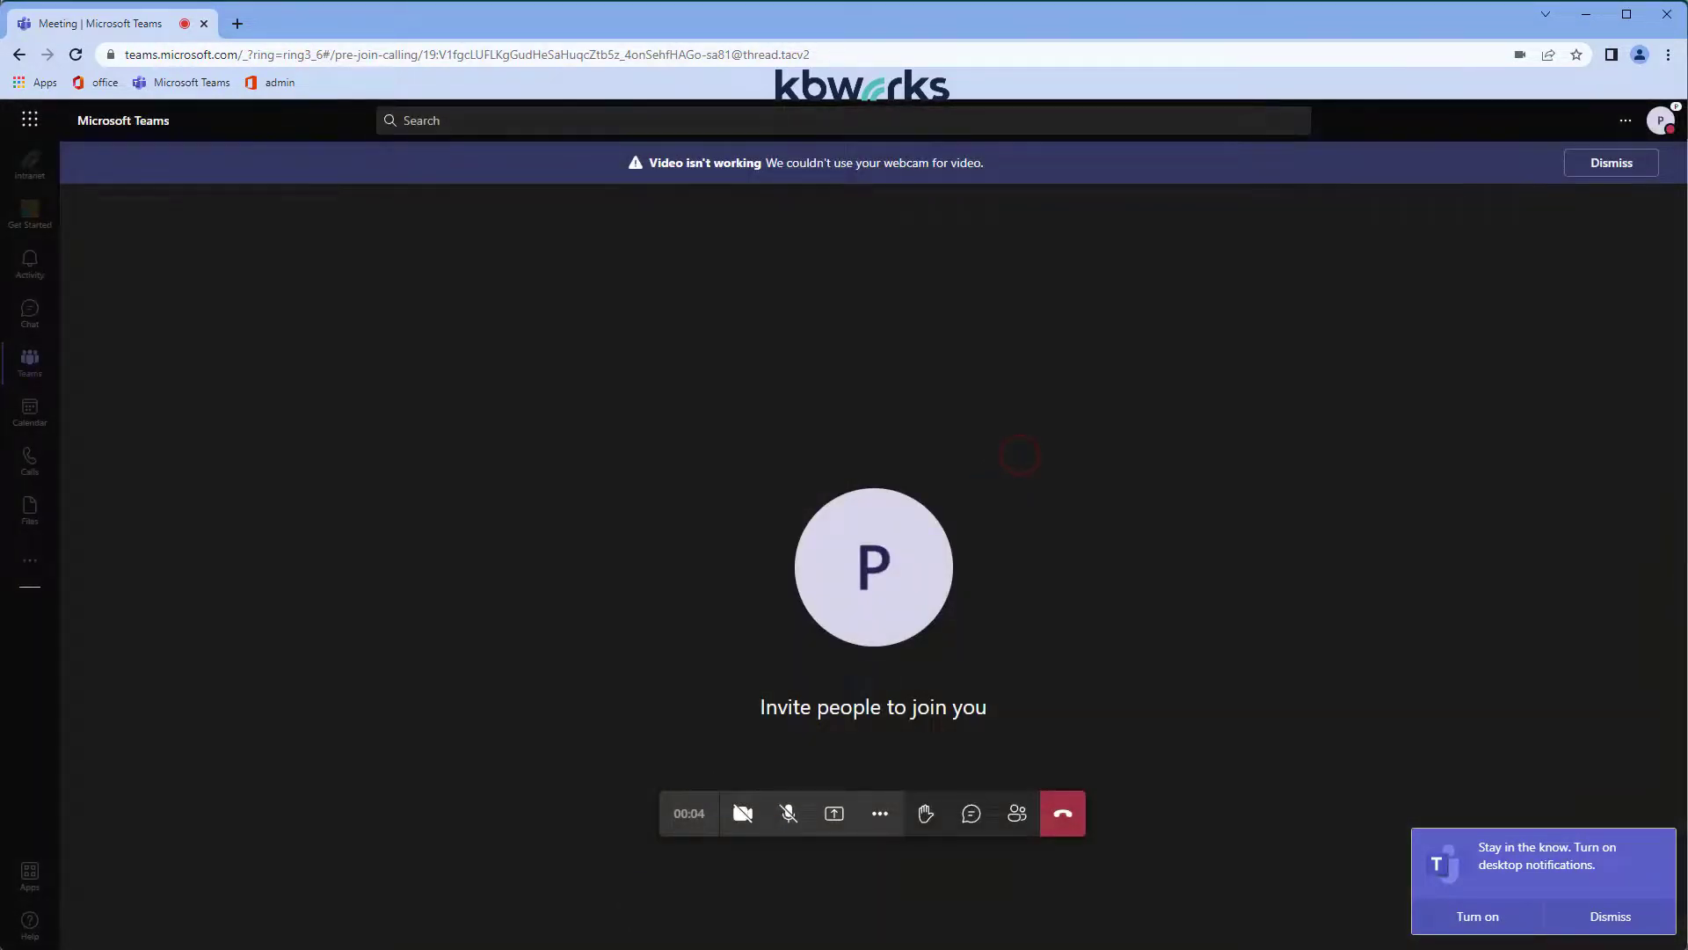
# Check the running meeting's post in the external organization's channel, and leave the meeting from the owner's window
pyautogui.hotkey('alt', 'Tab')
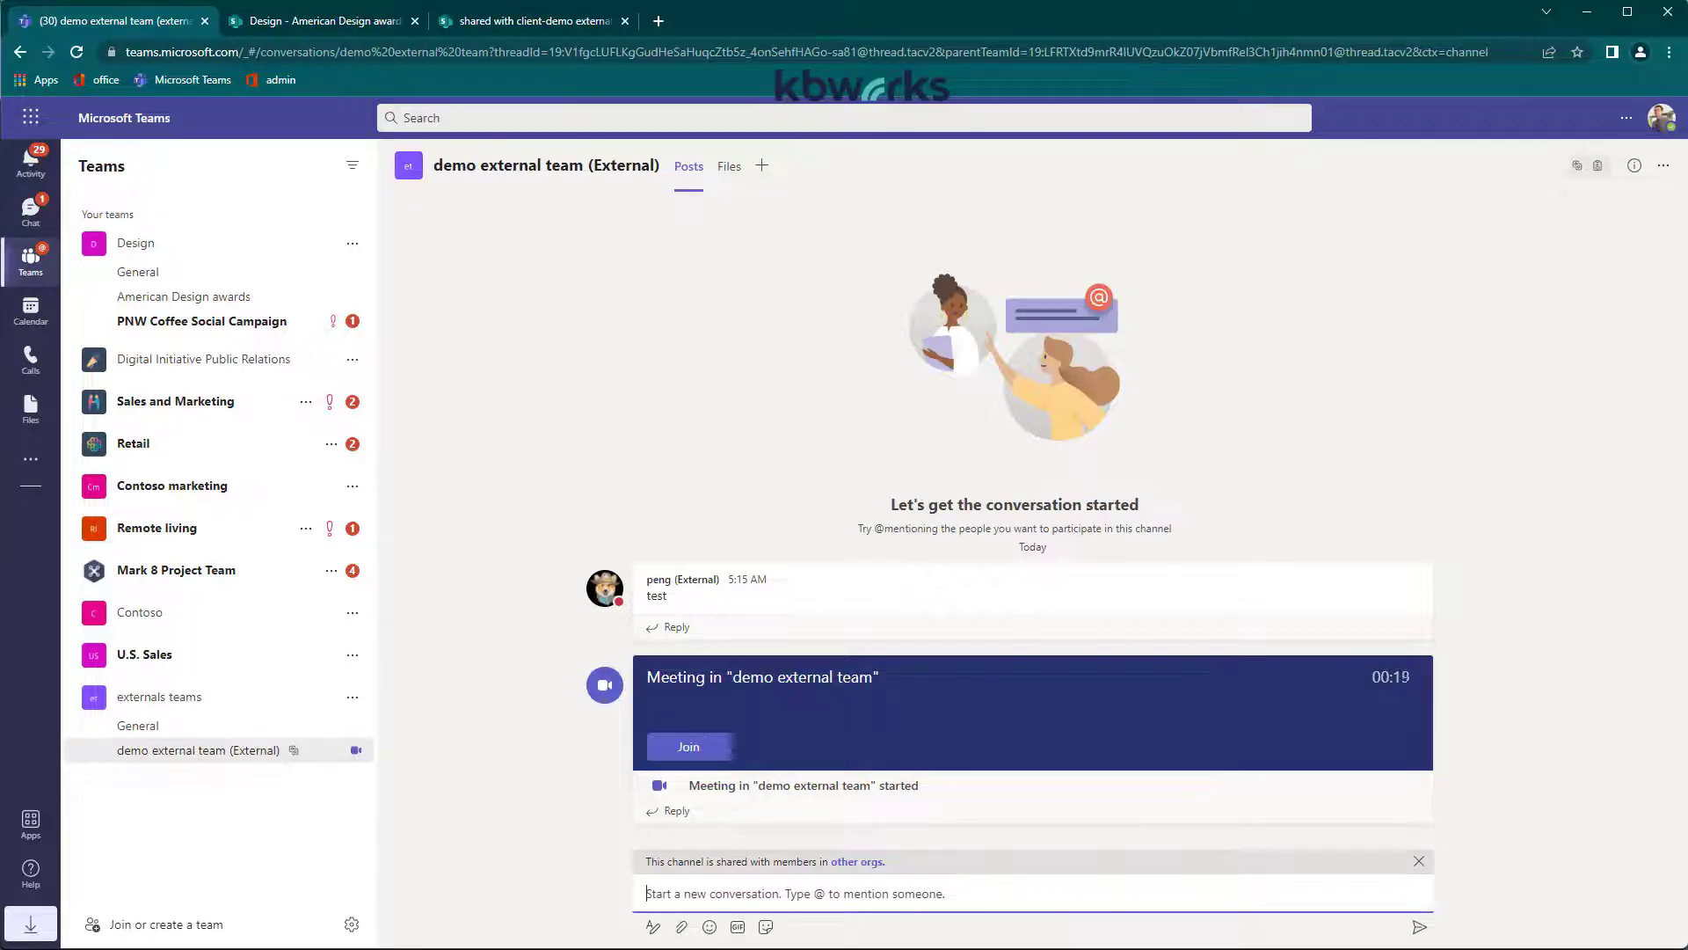
pyautogui.hotkey('alt', 'Tab')
pyautogui.click(1075, 824)
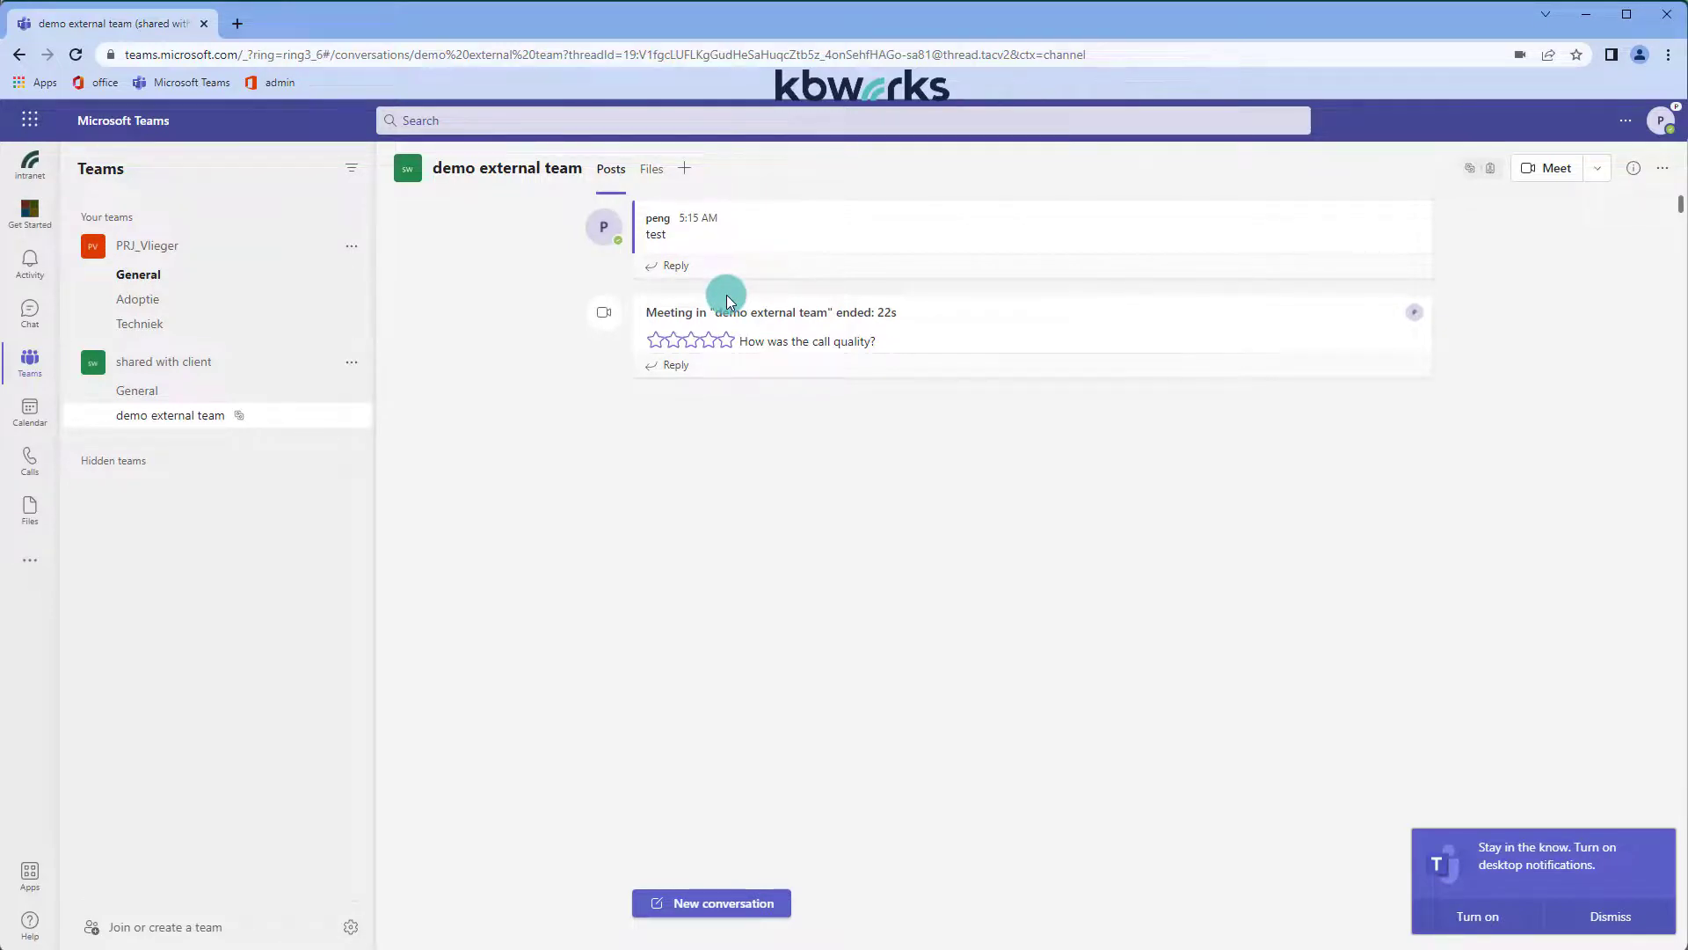
# Review the management and sharing options of the owner's "demo external team" channel without choosing any
pyautogui.click(351, 416)
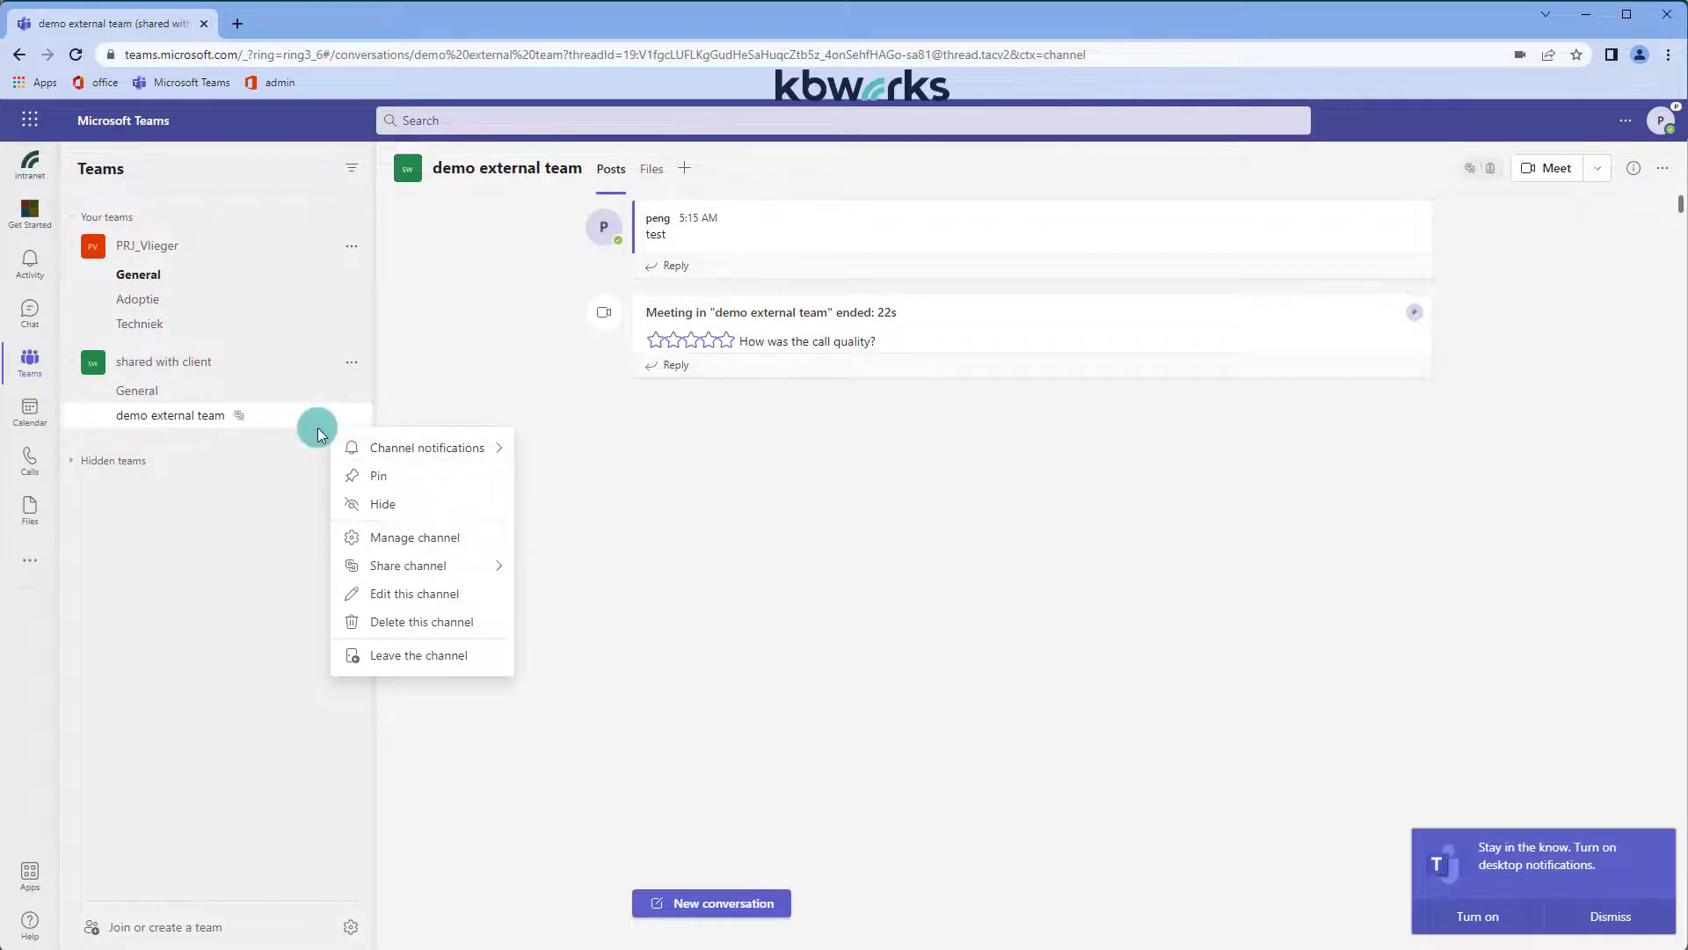
pyautogui.click(486, 412)
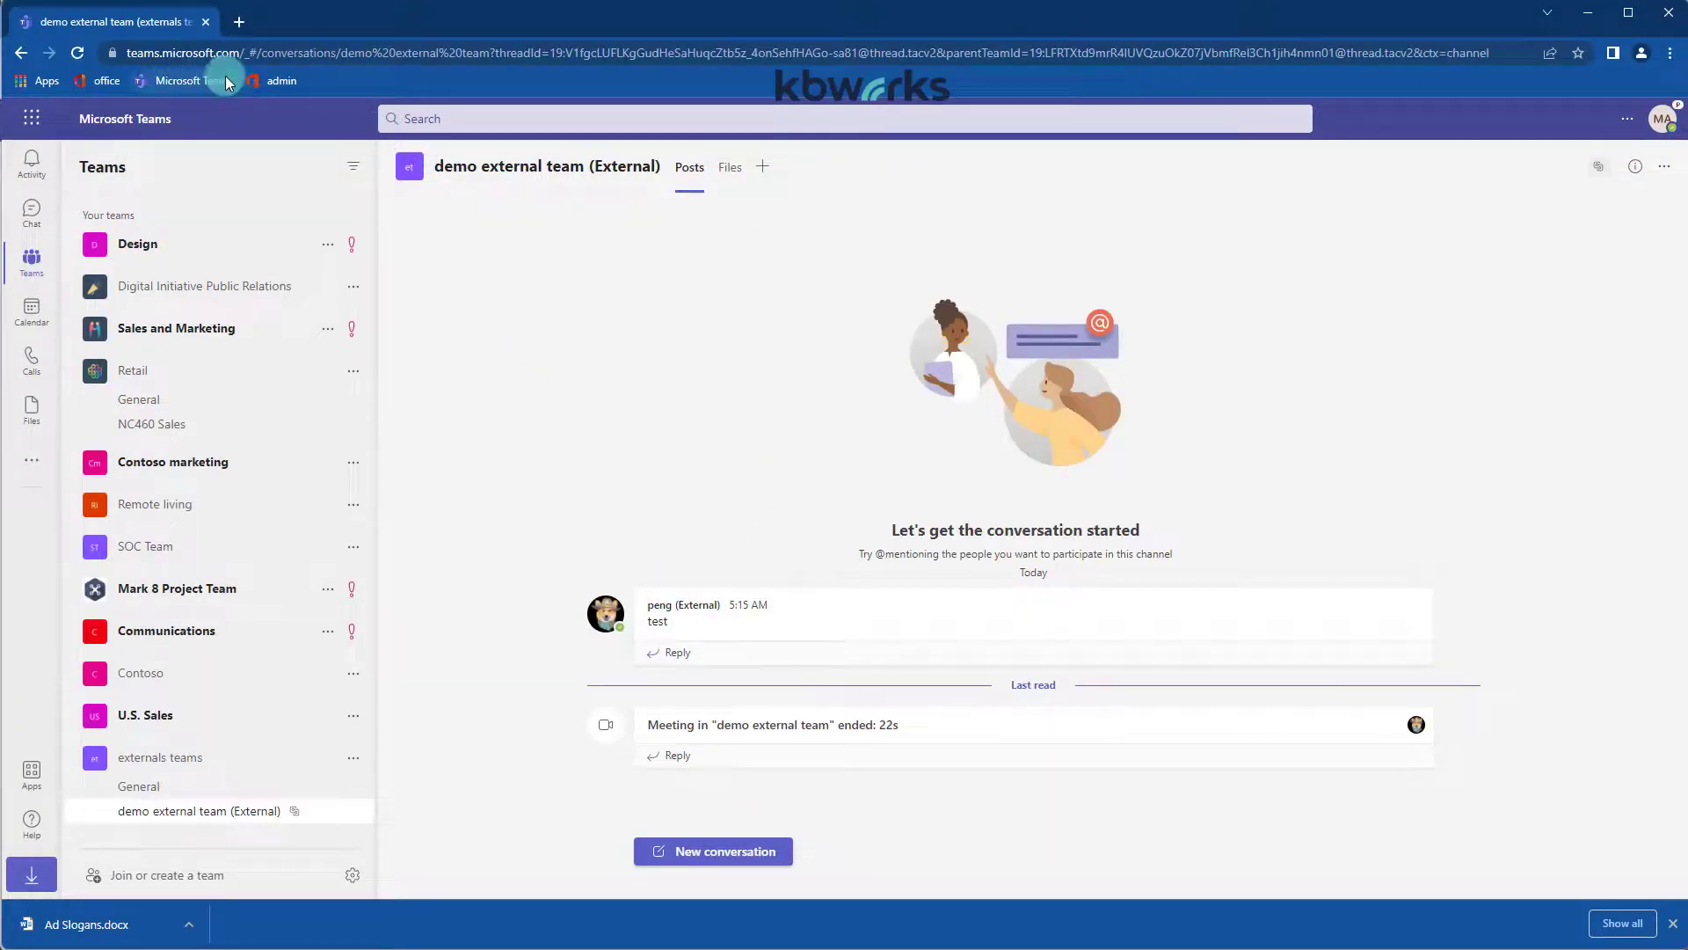
# Open the Microsoft Teams admin center at admin.teams.microsoft.com from the external Contoso administrator's browser window
pyautogui.click(348, 51)
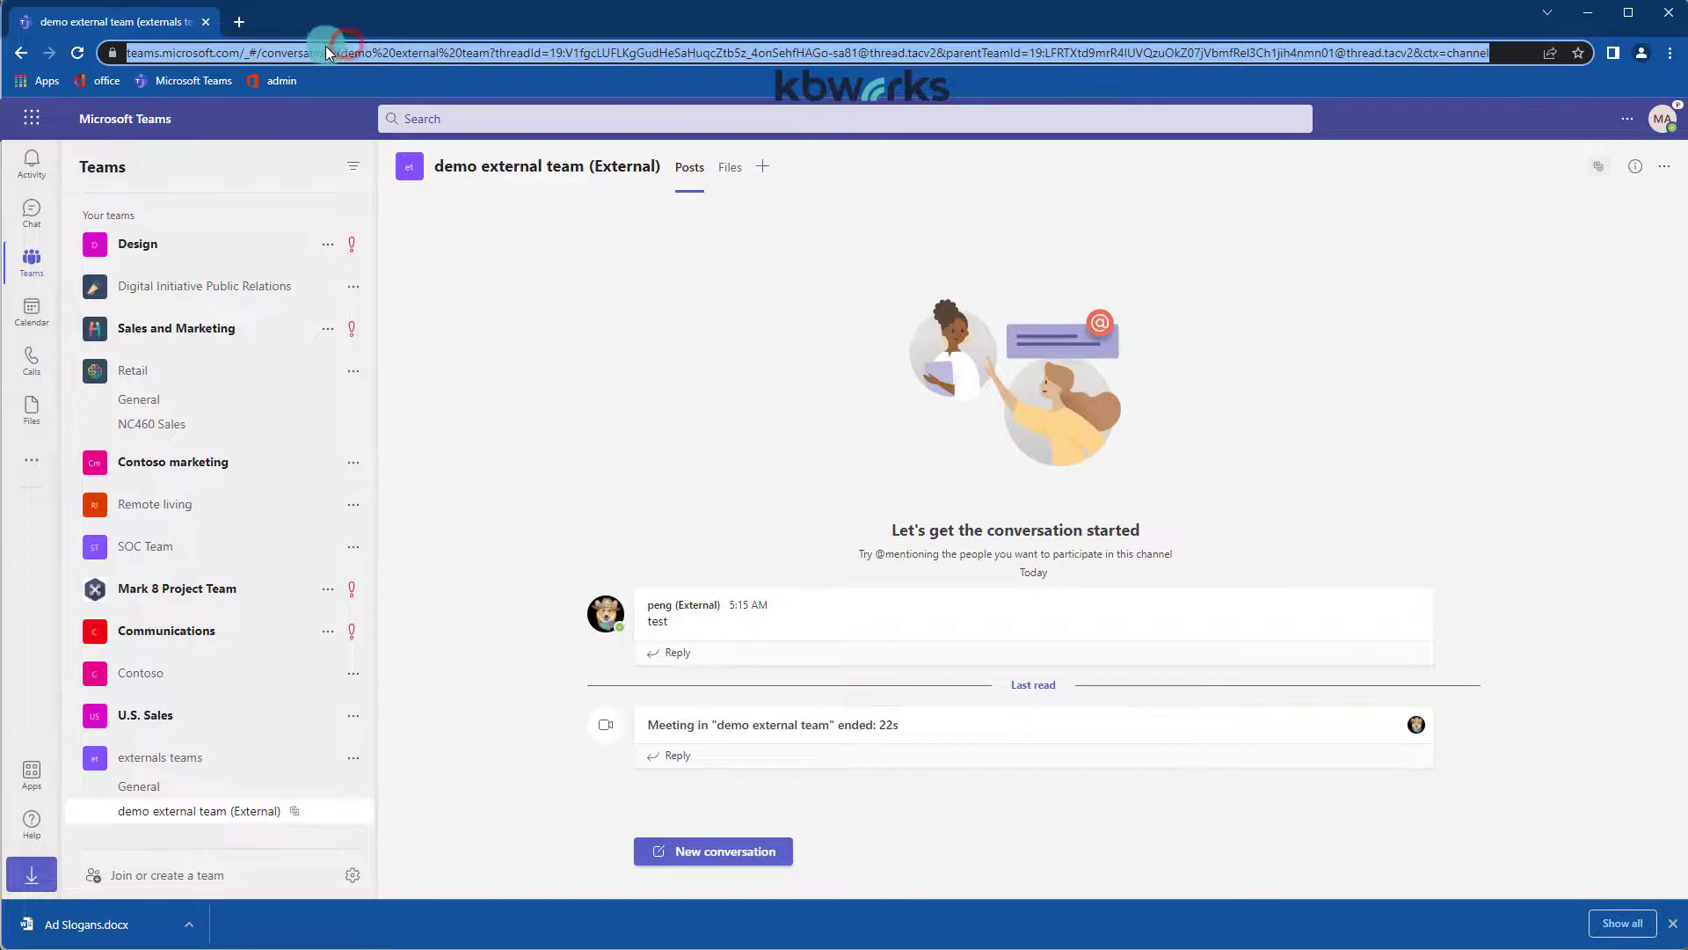
pyautogui.write('admin')
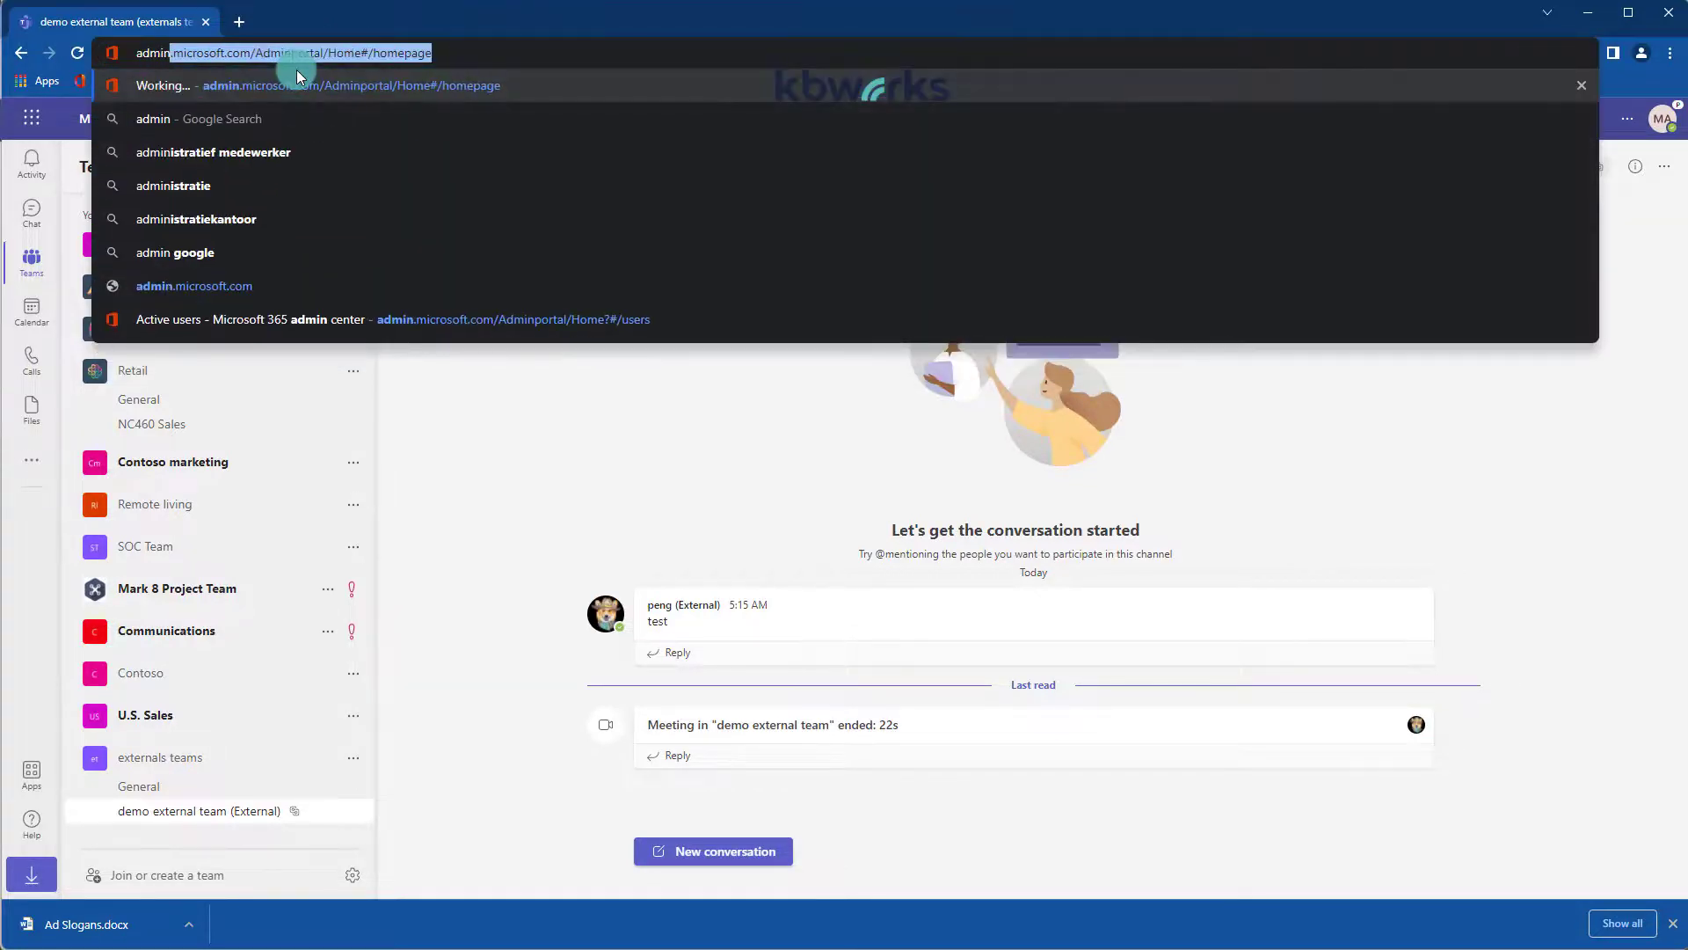
pyautogui.write('.teams.')
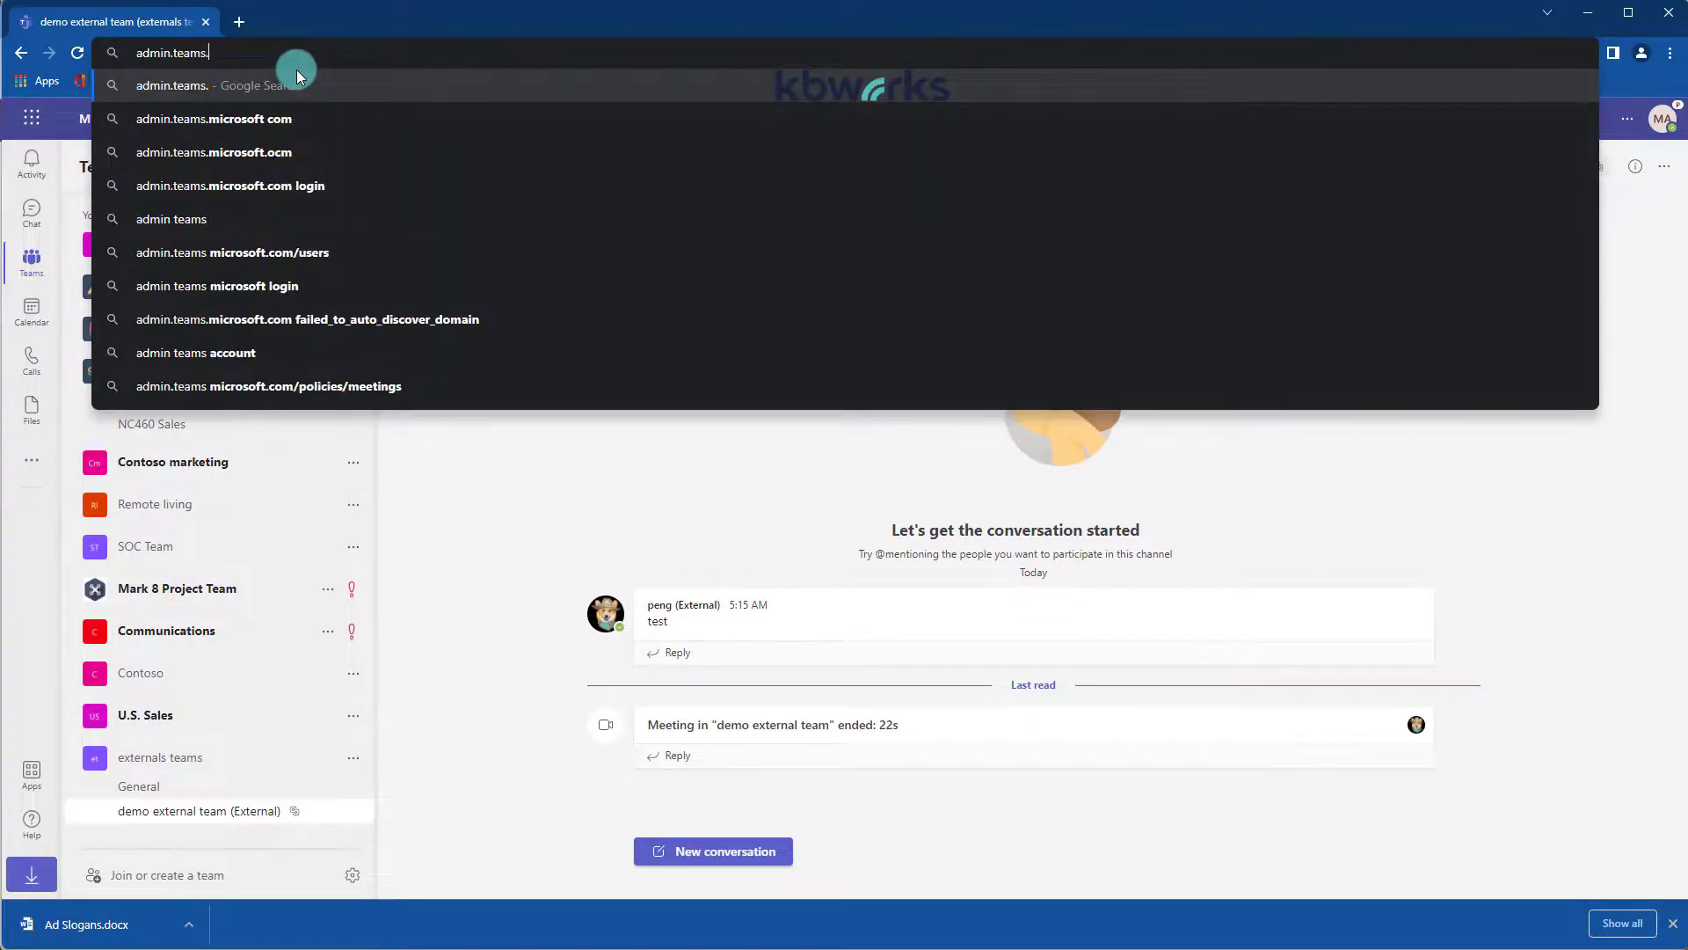
pyautogui.write('microsoft.com')
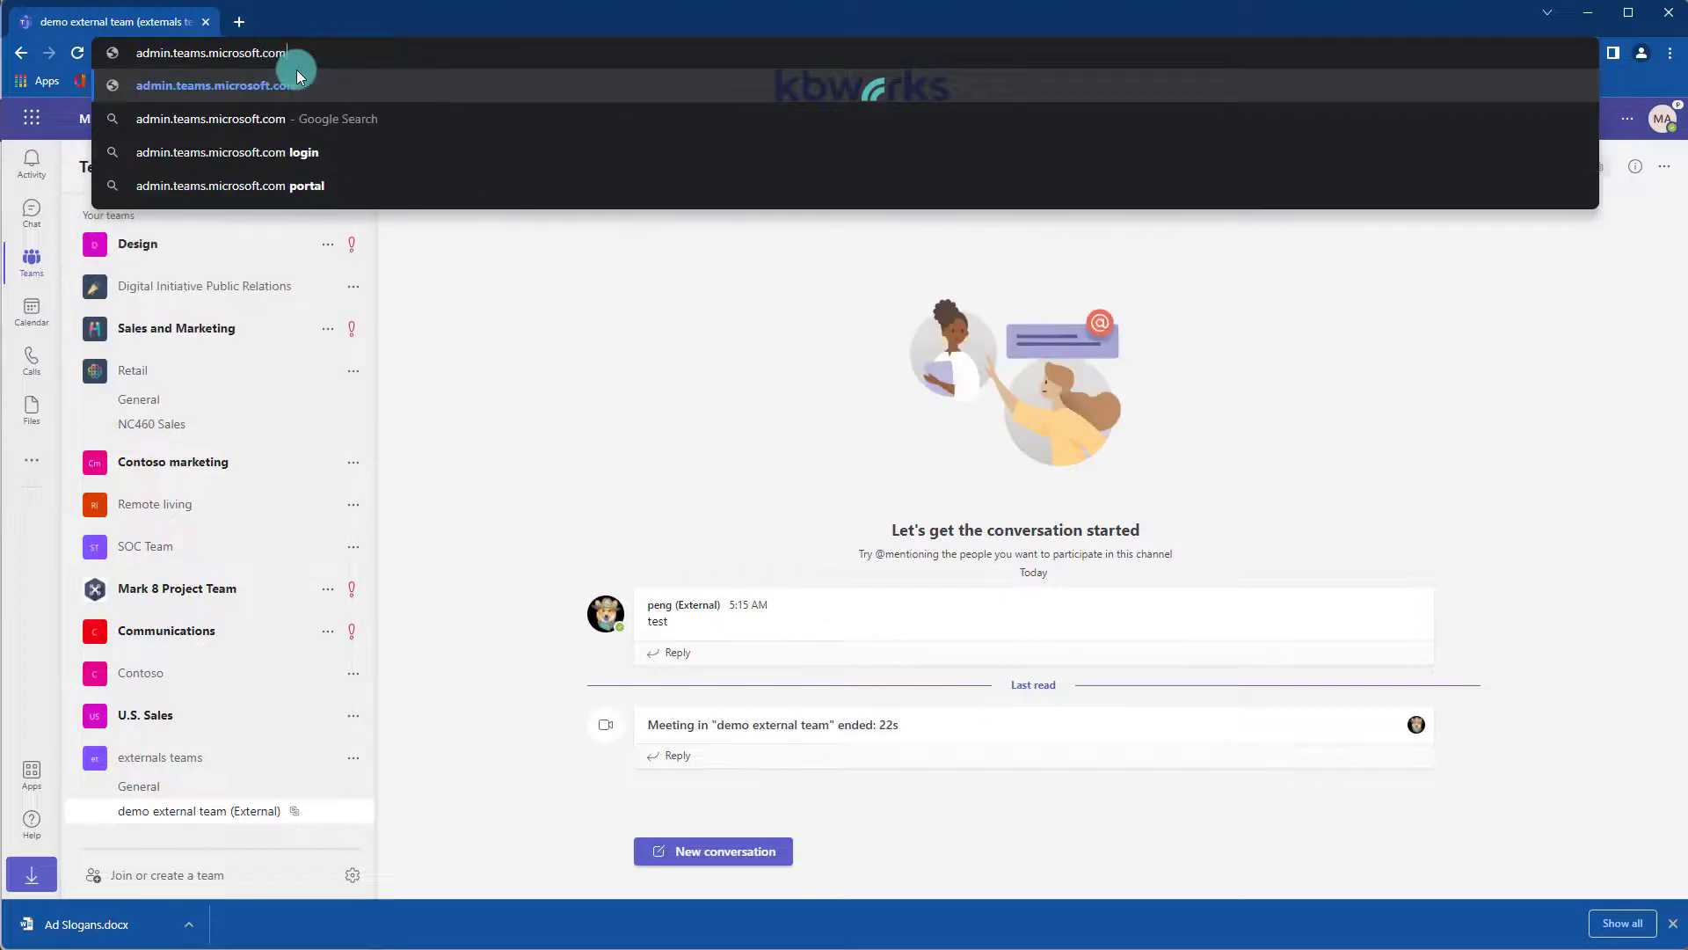
pyautogui.press('Return')
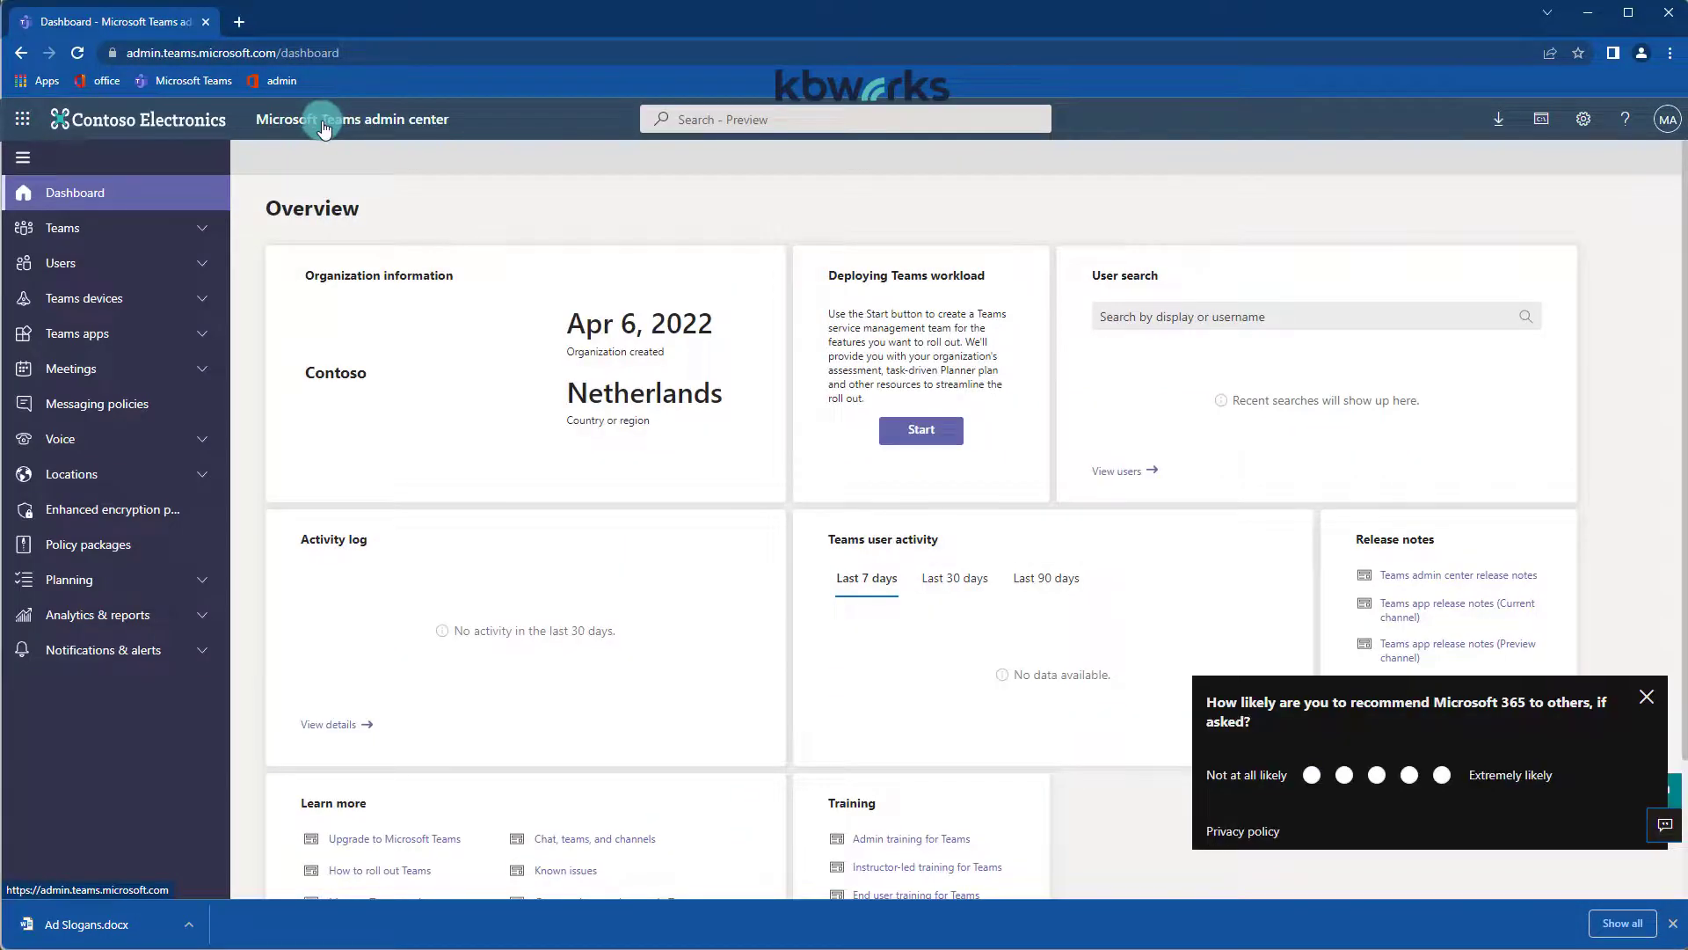
# Dismiss the feedback survey and examine the shared-channel settings of the Global (Org-wide default) Teams policy
pyautogui.click(1642, 696)
pyautogui.click(83, 229)
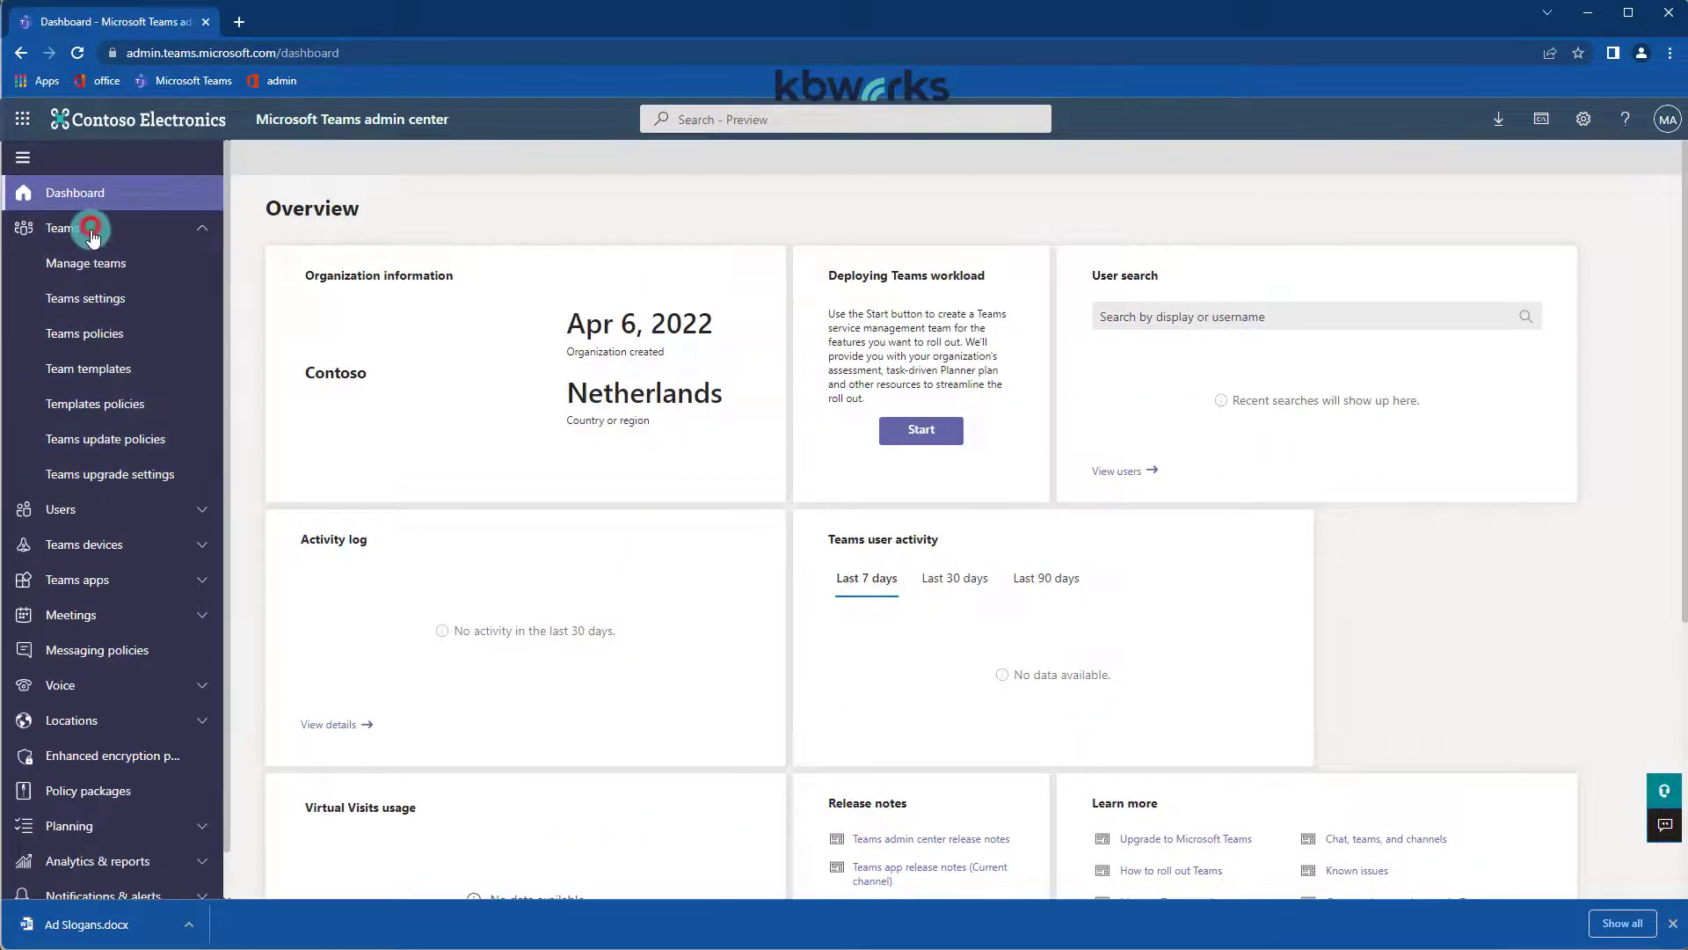
pyautogui.click(109, 330)
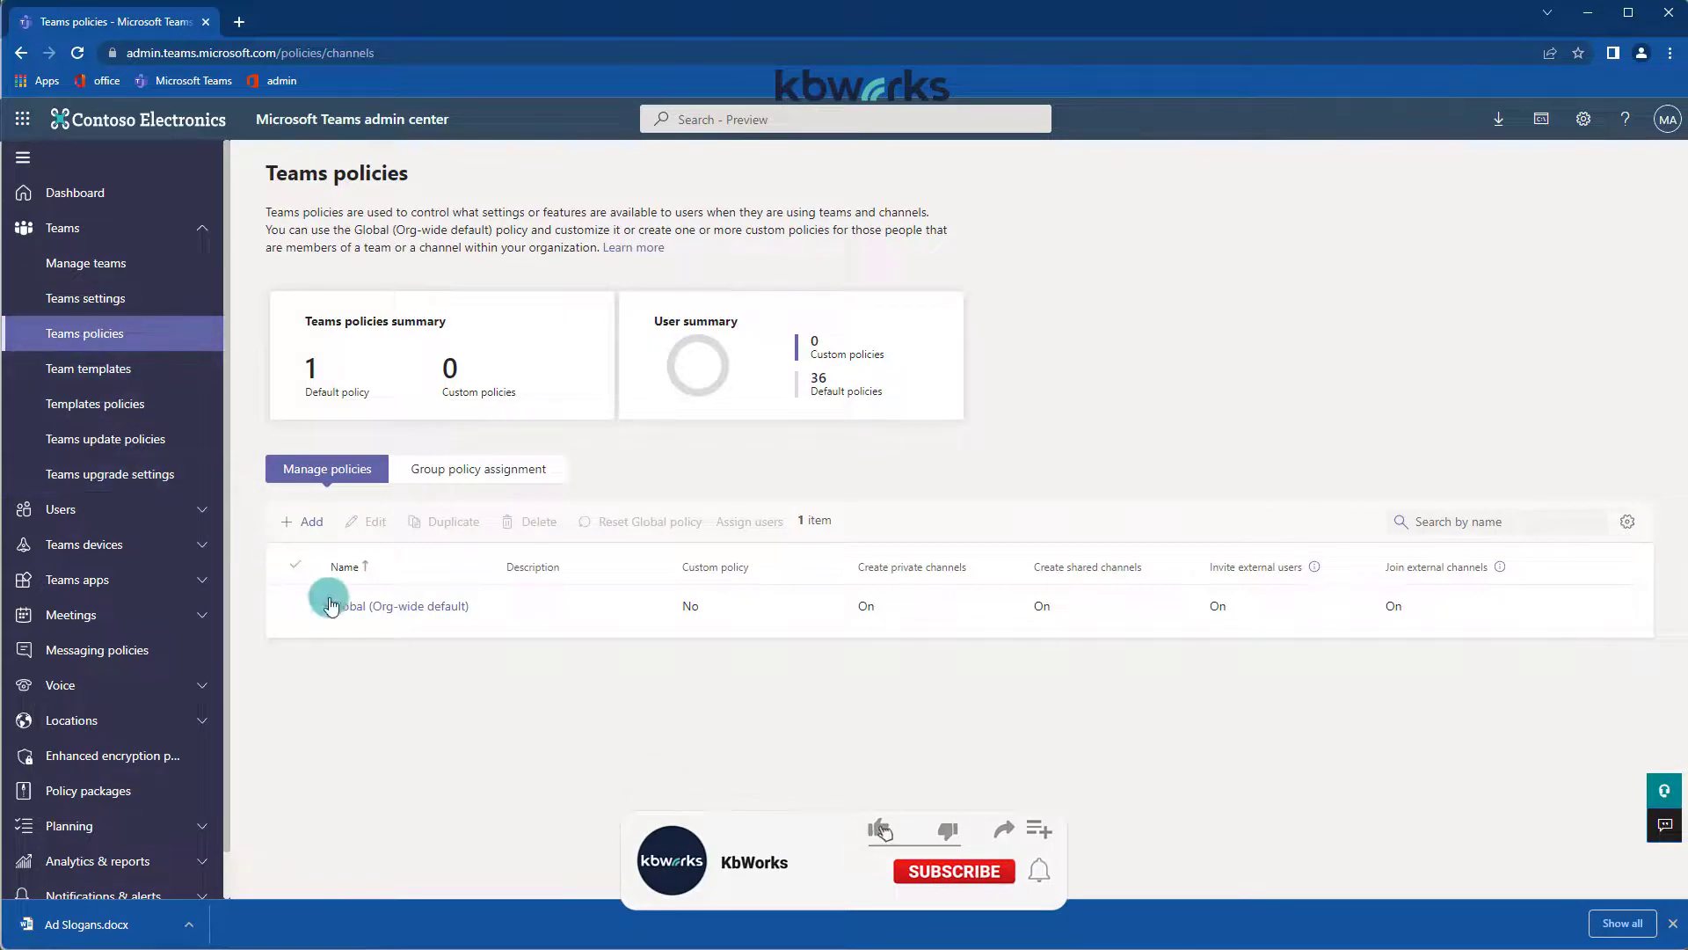
pyautogui.click(365, 616)
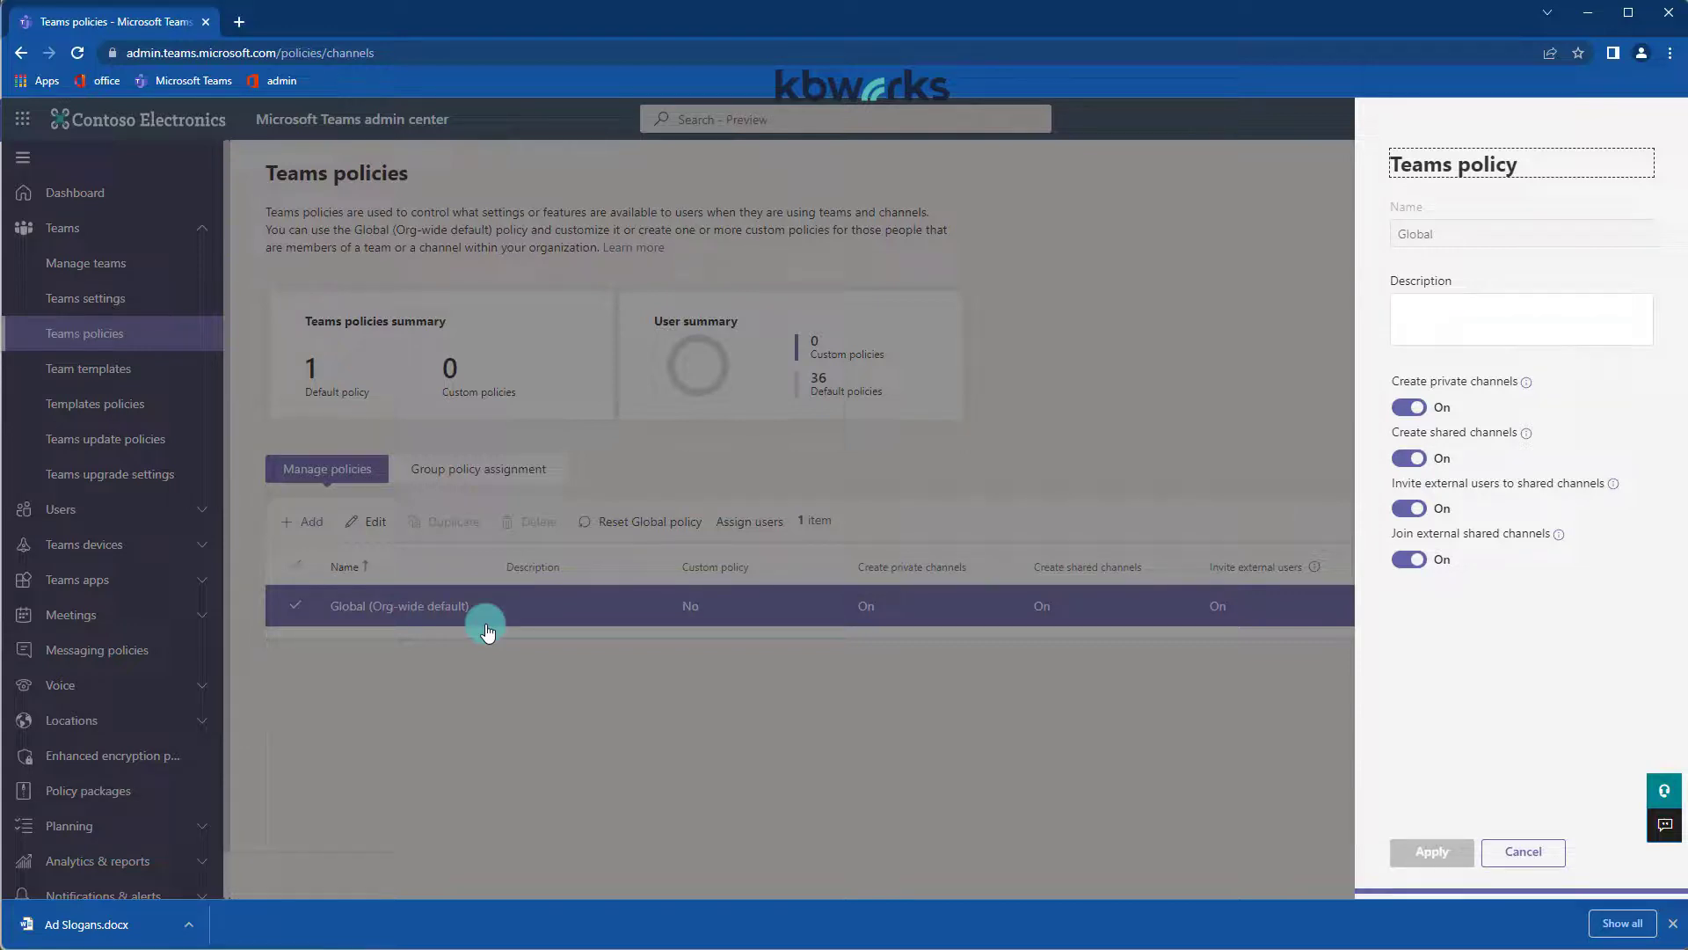
pyautogui.click(416, 53)
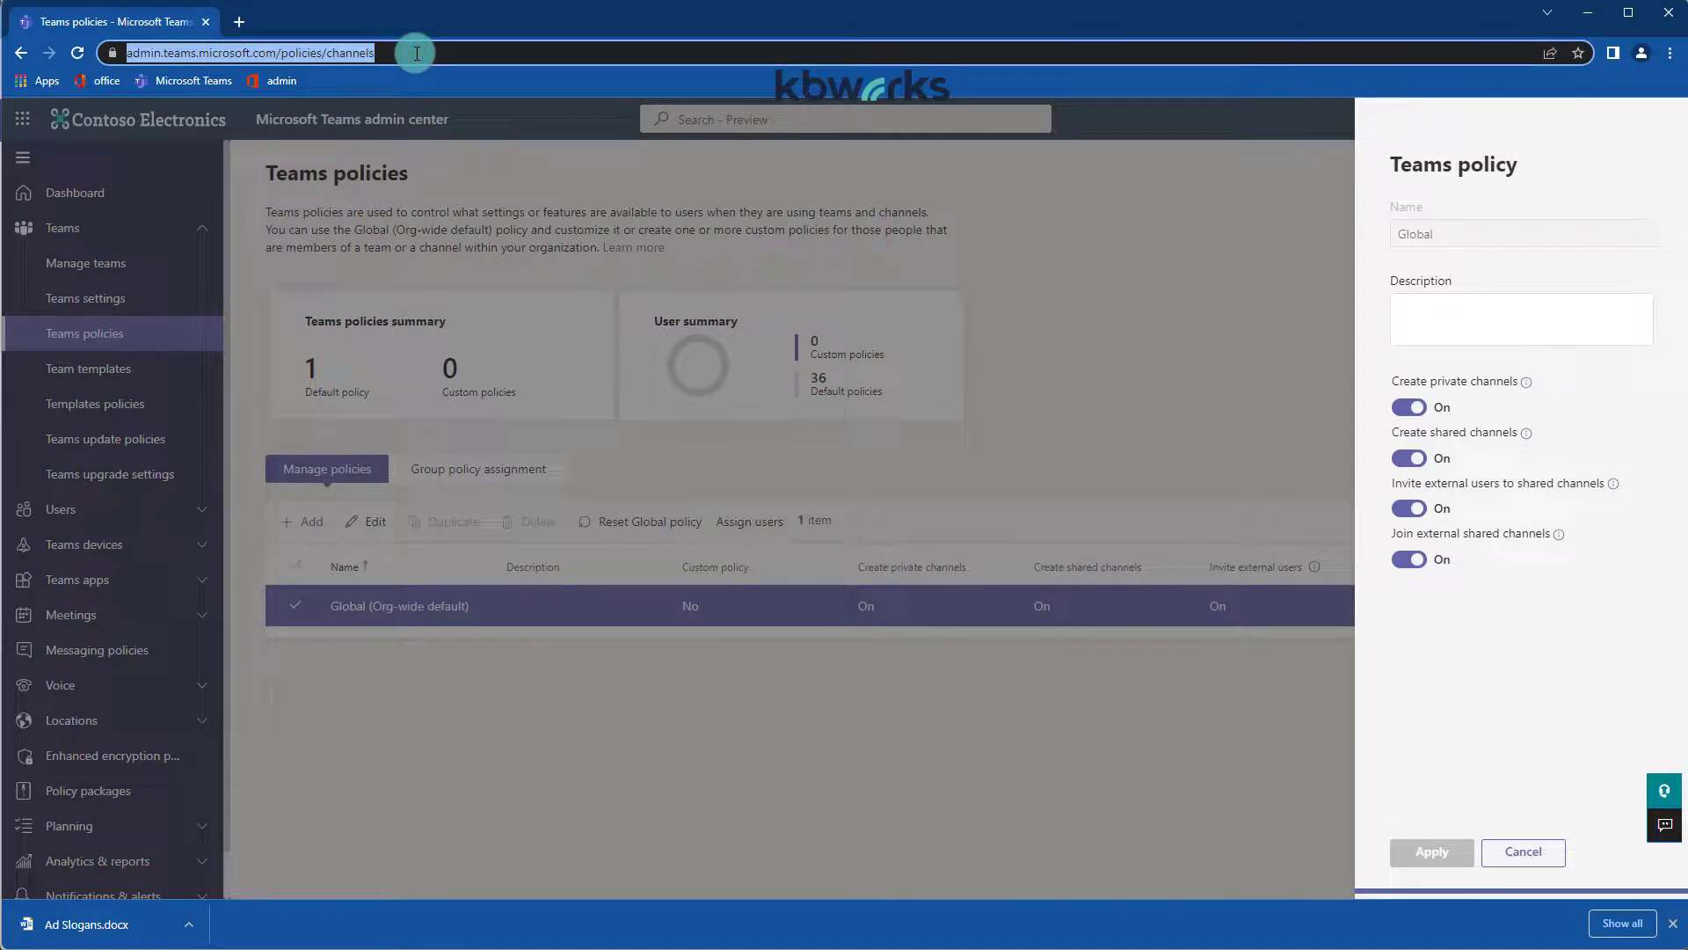
pyautogui.write('por')
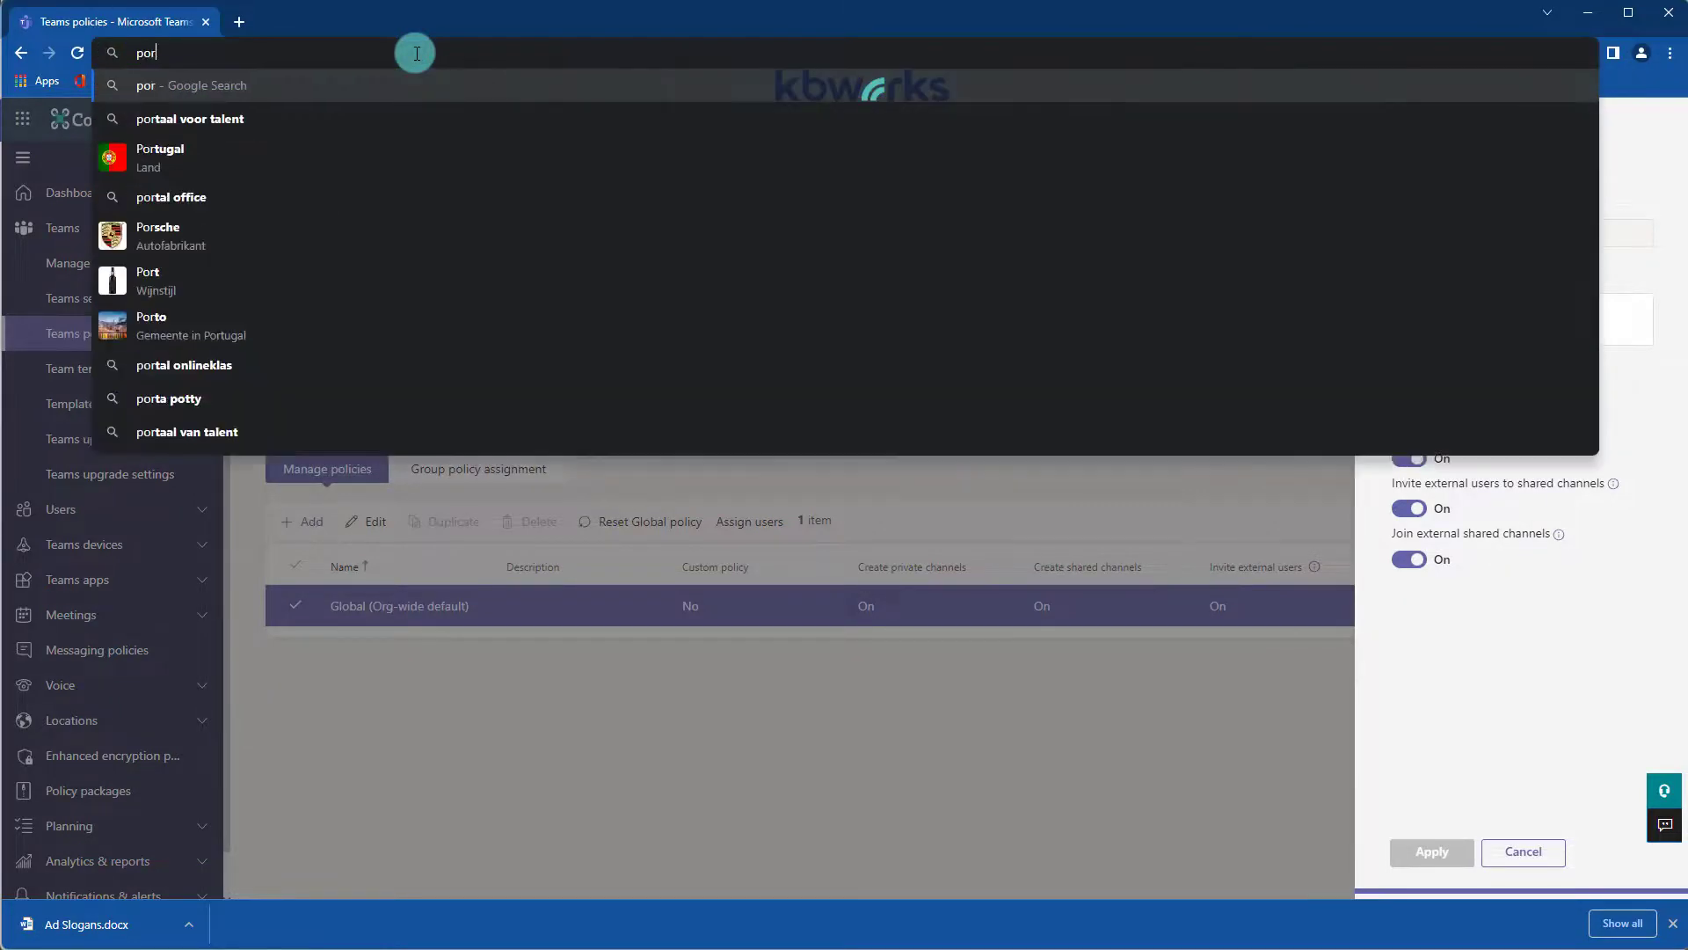
pyautogui.write('tal.azure.com')
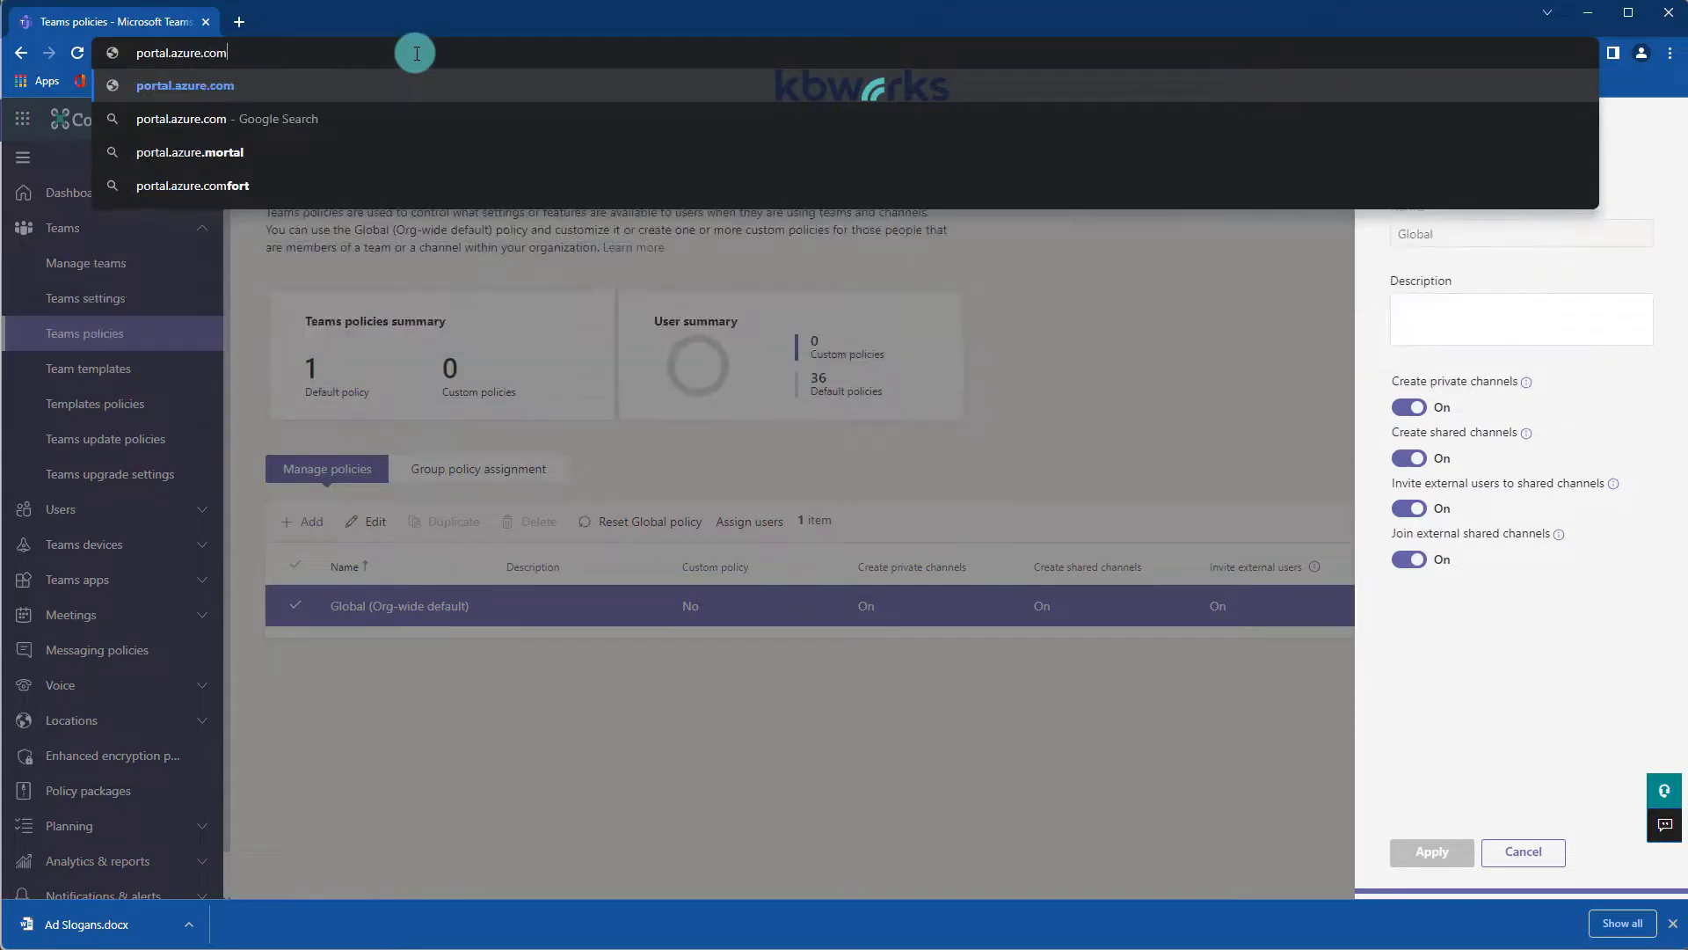
pyautogui.press('Return')
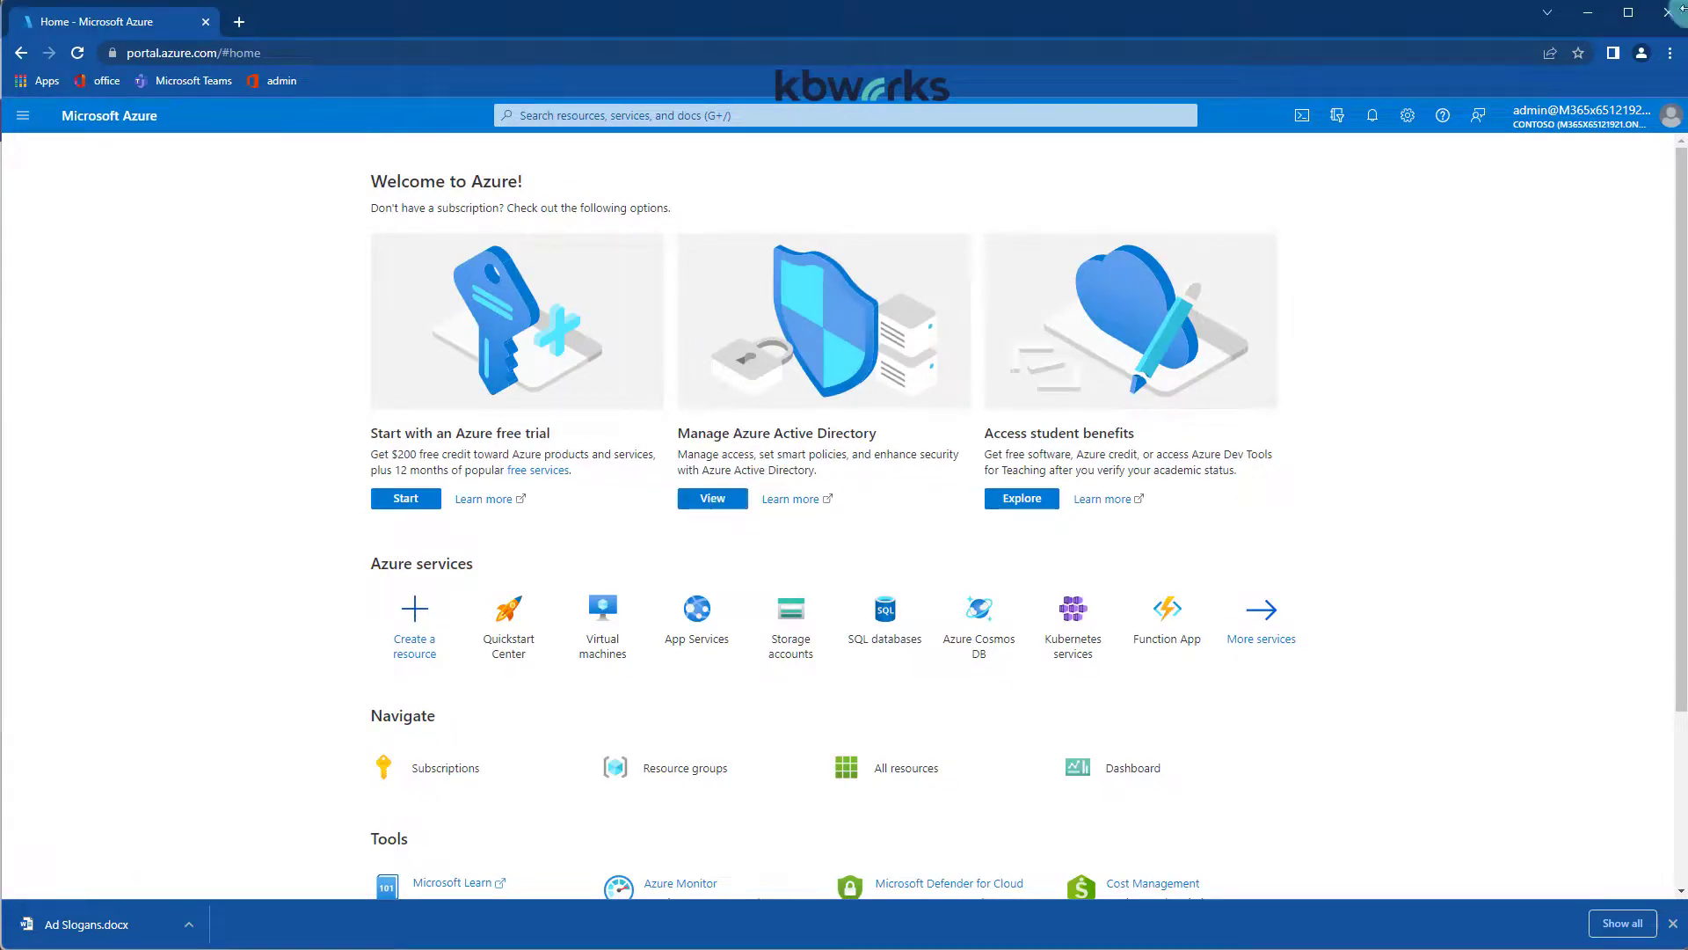
pyautogui.click(1664, 20)
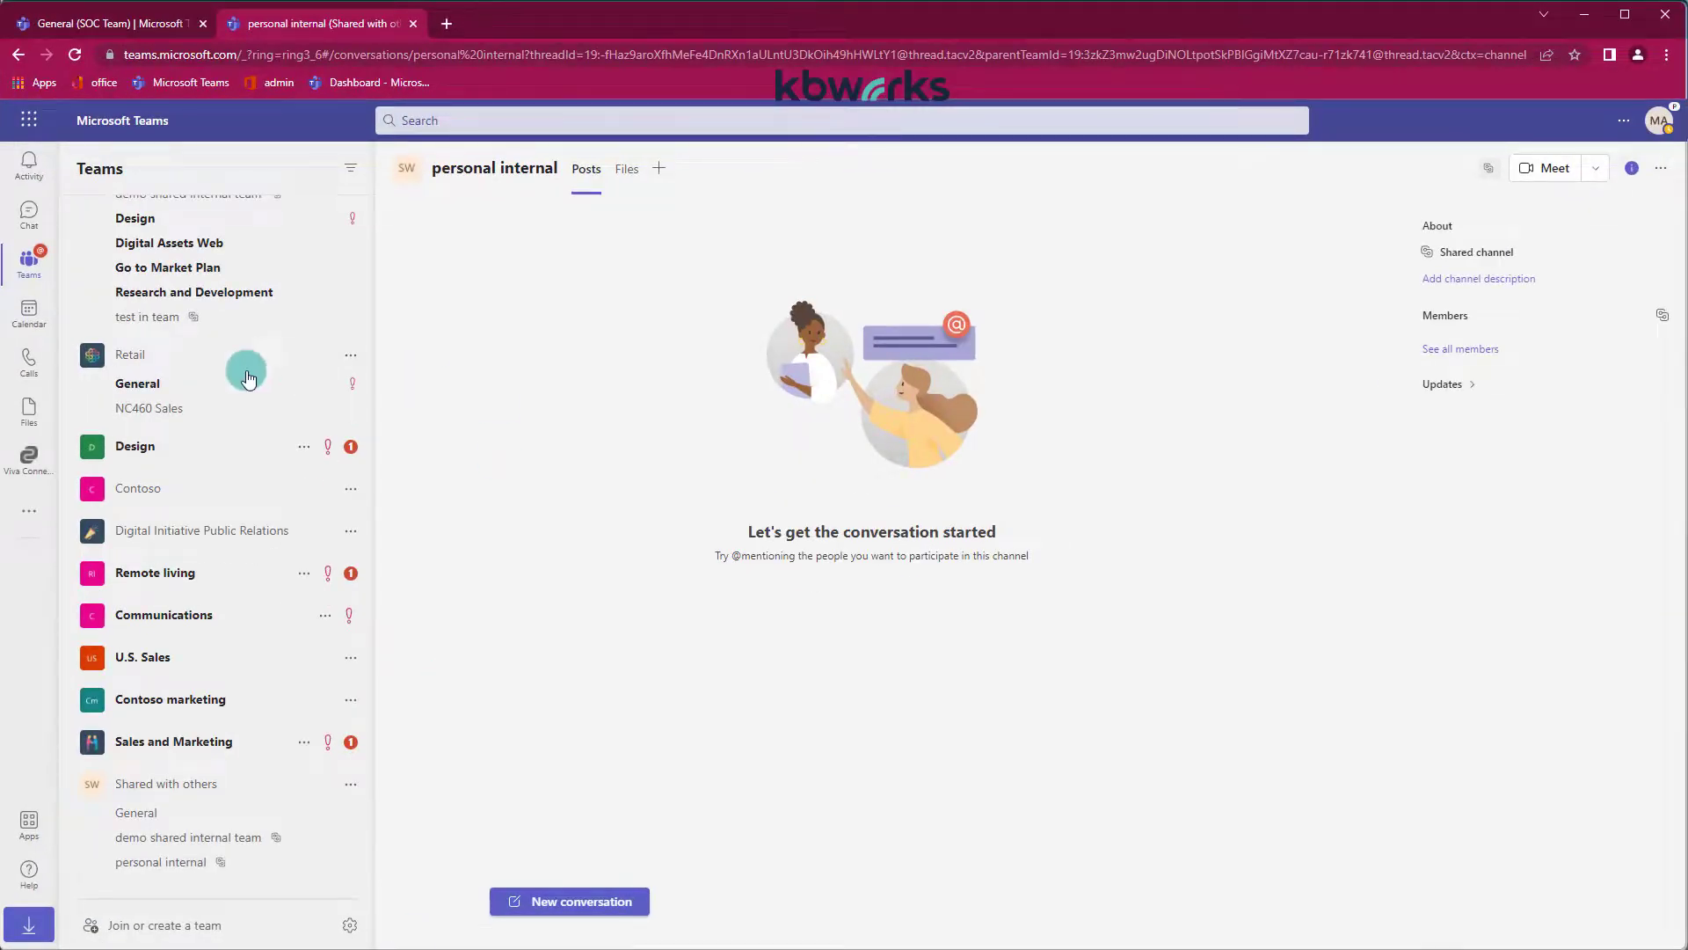
# Open the Azure portal at portal.azure.com in place of the "personal internal" channel page
pyautogui.click(378, 82)
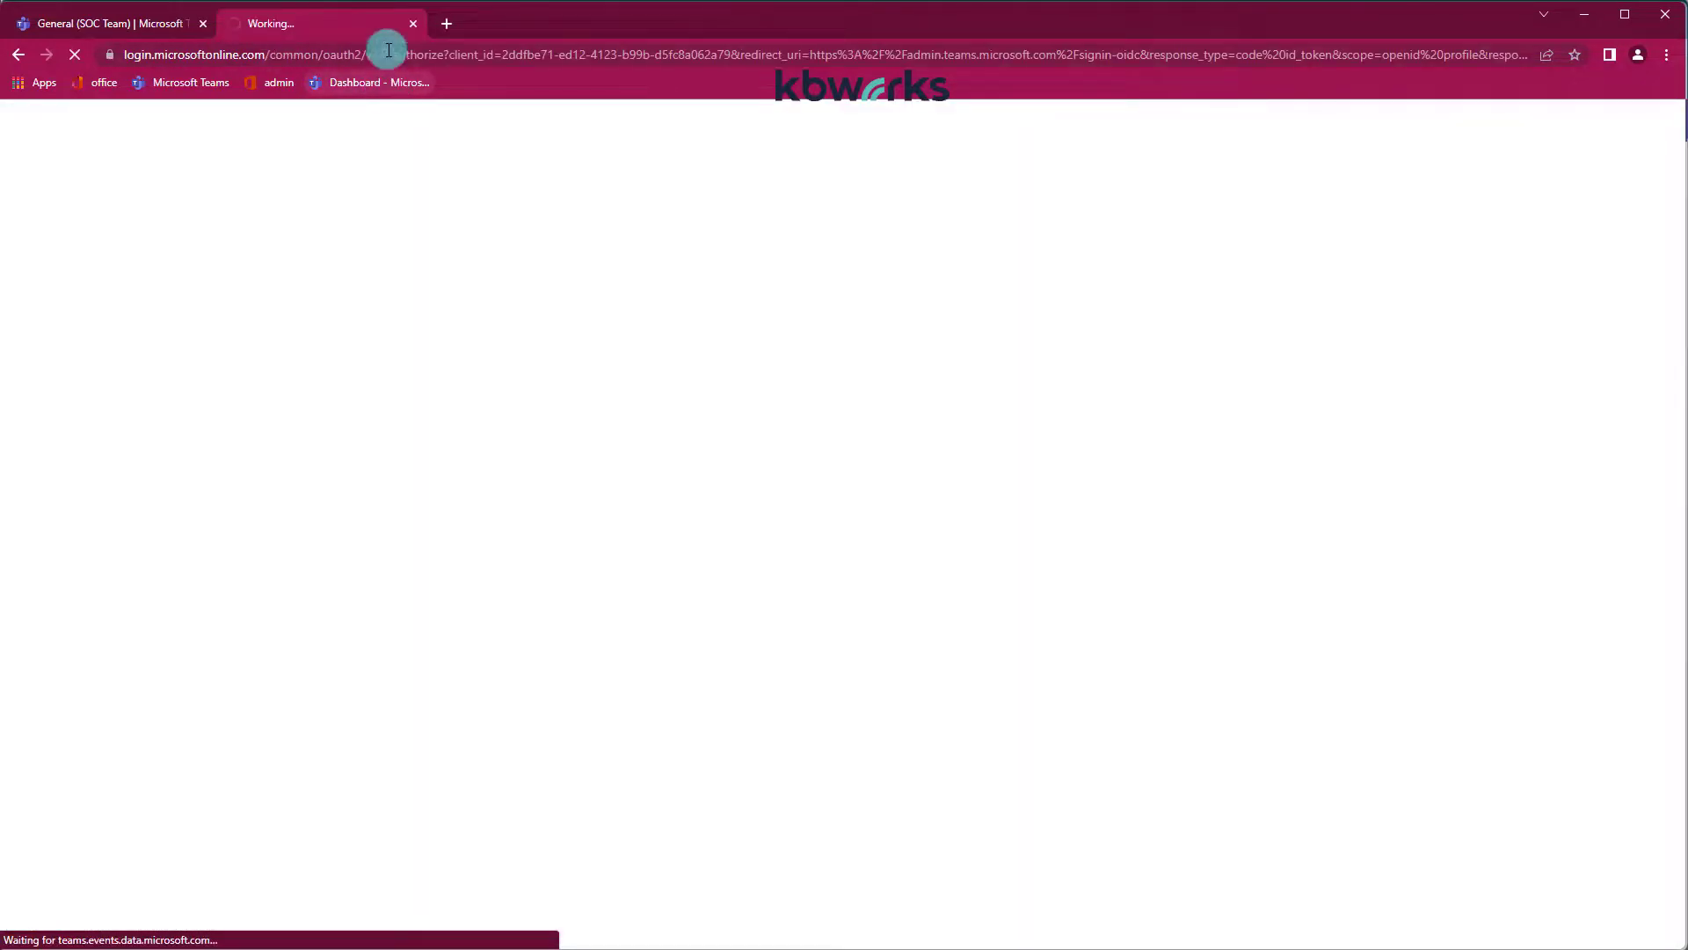
pyautogui.click(384, 53)
pyautogui.write('portal')
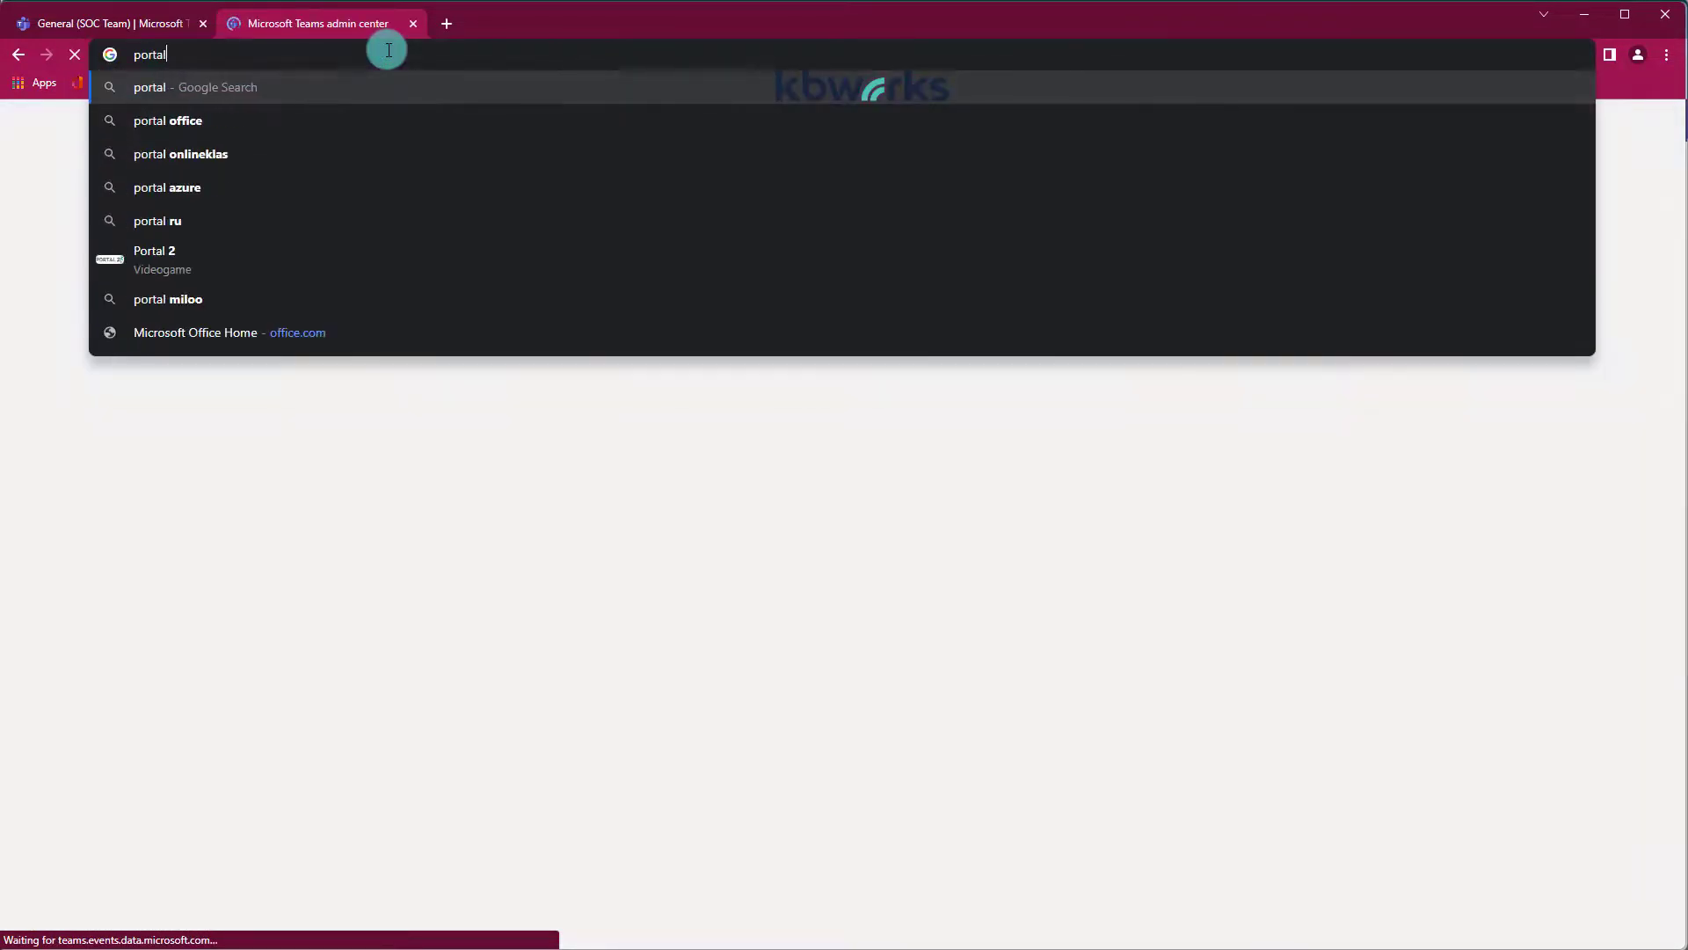
pyautogui.write('.azure.com')
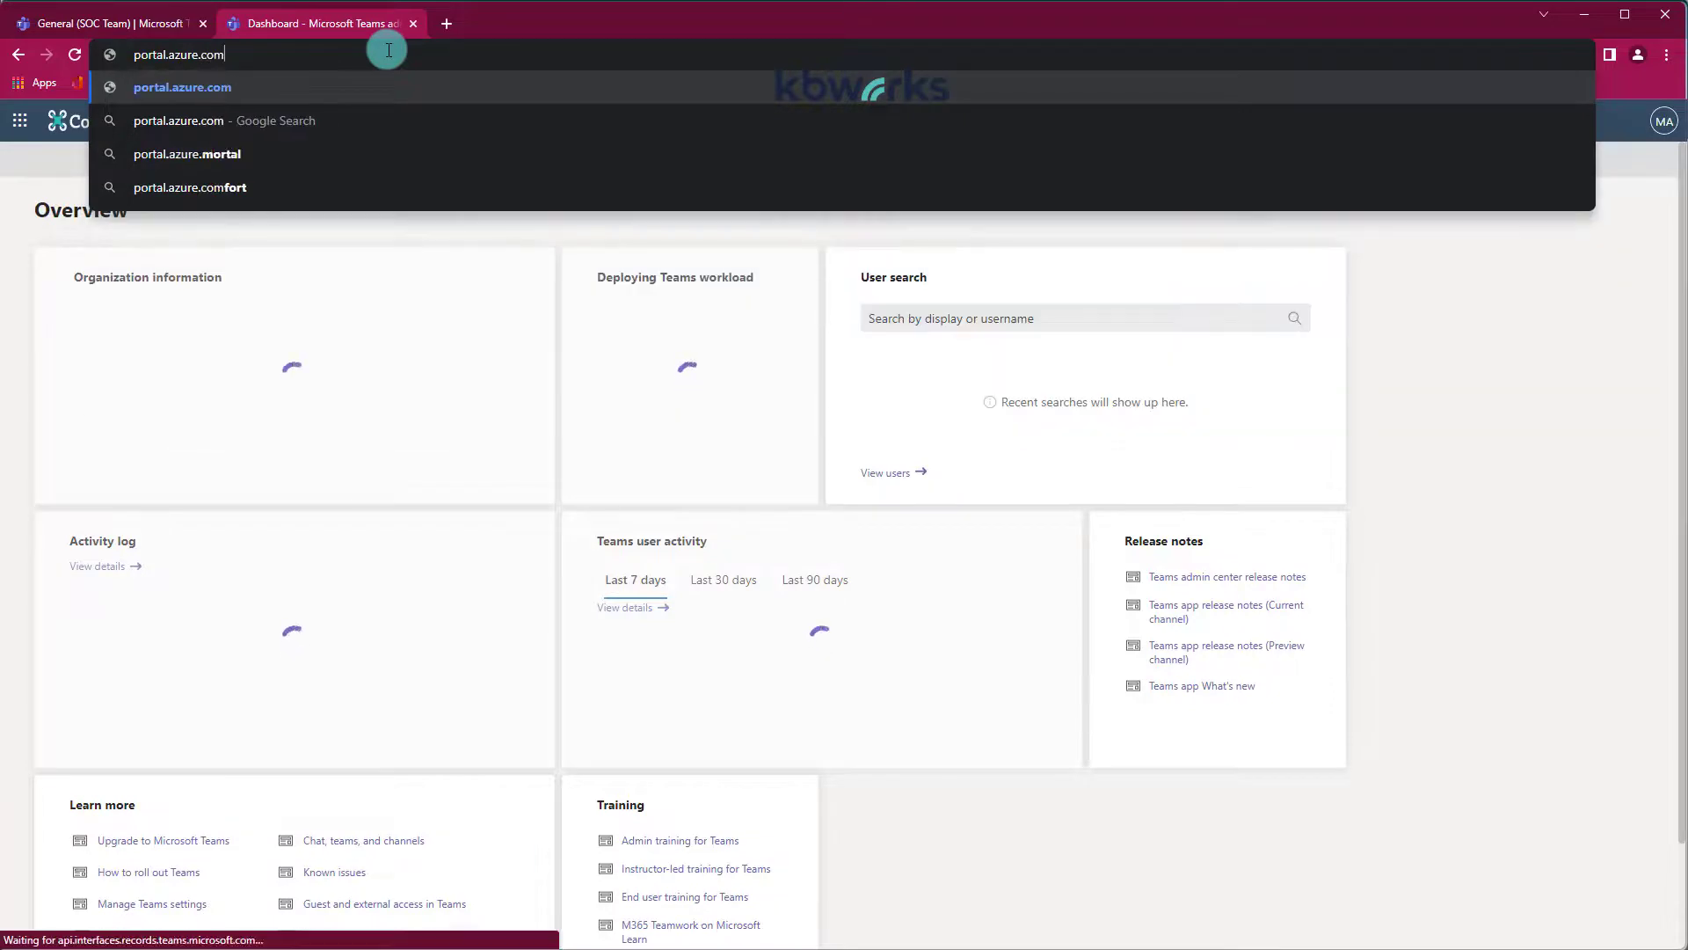
pyautogui.press('Return')
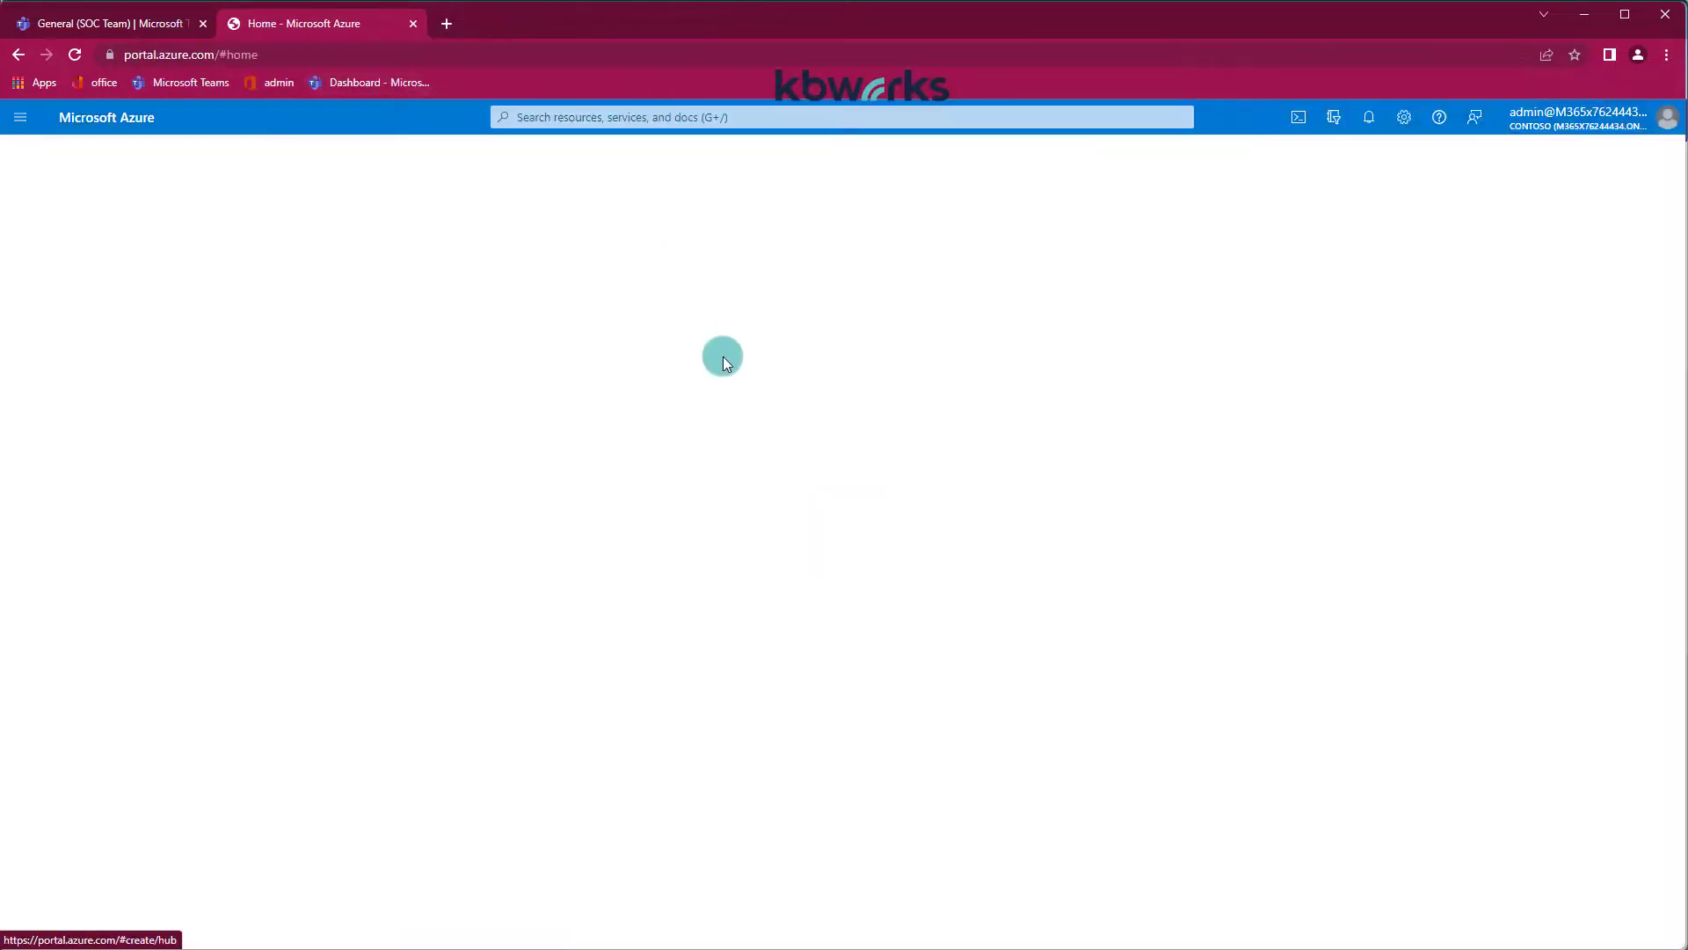
# Examine the default inbound and outbound cross-tenant access settings under Contoso's External Identities in Azure Active Directory
pyautogui.click(708, 501)
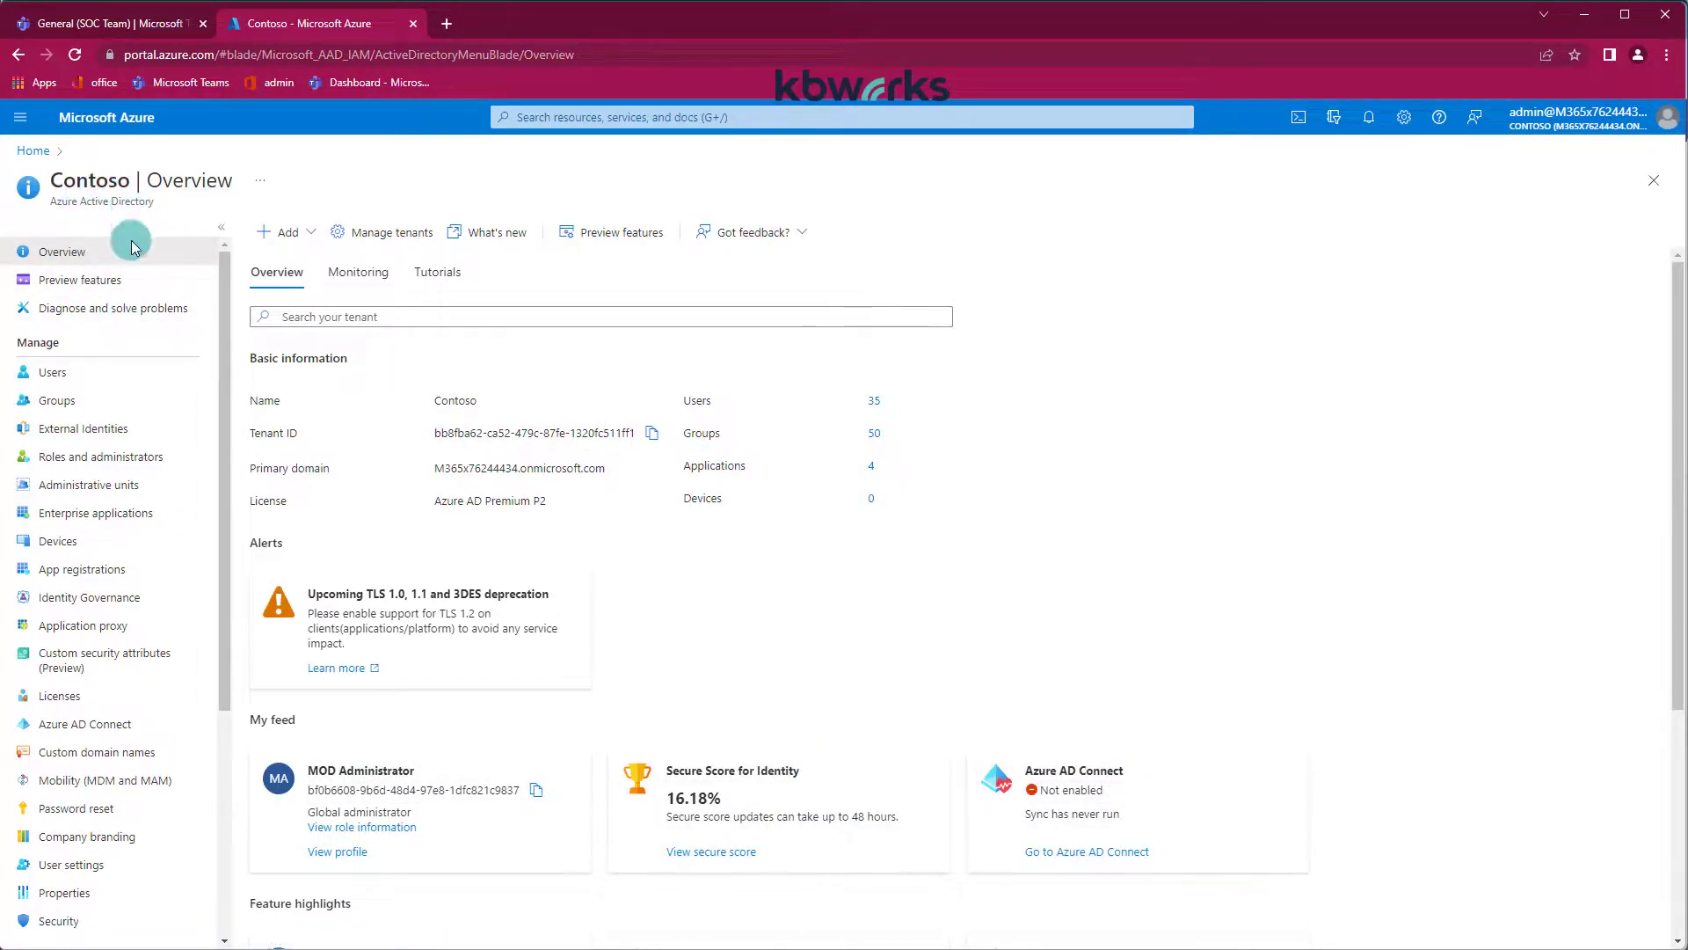
pyautogui.click(91, 428)
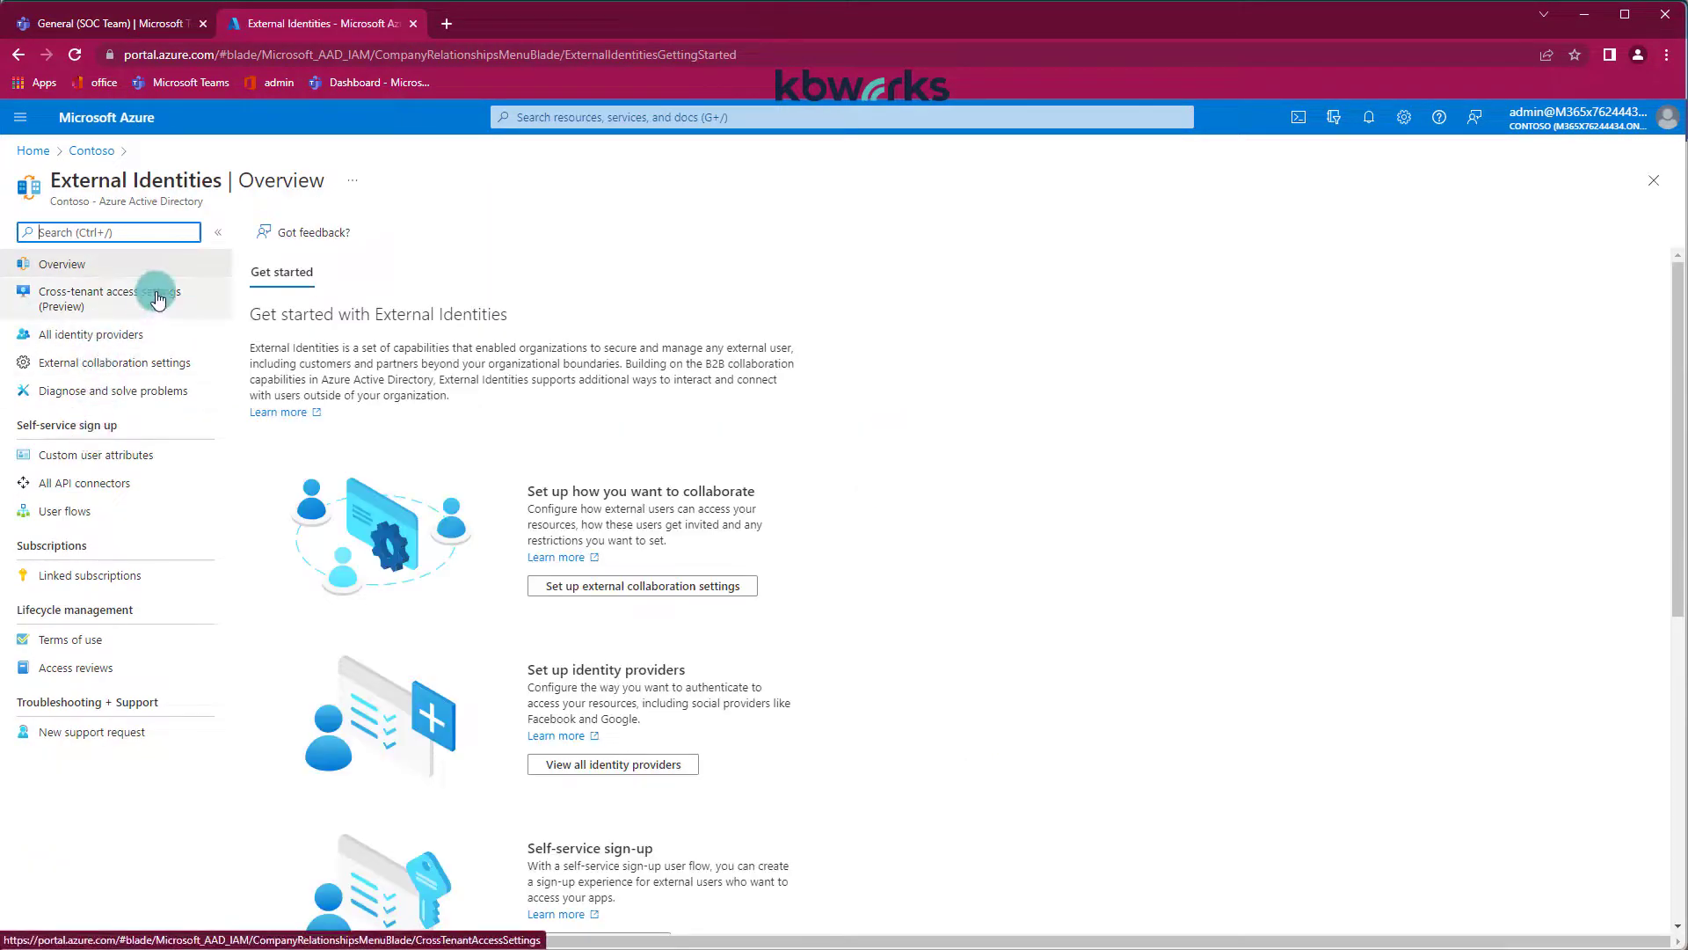
pyautogui.click(126, 297)
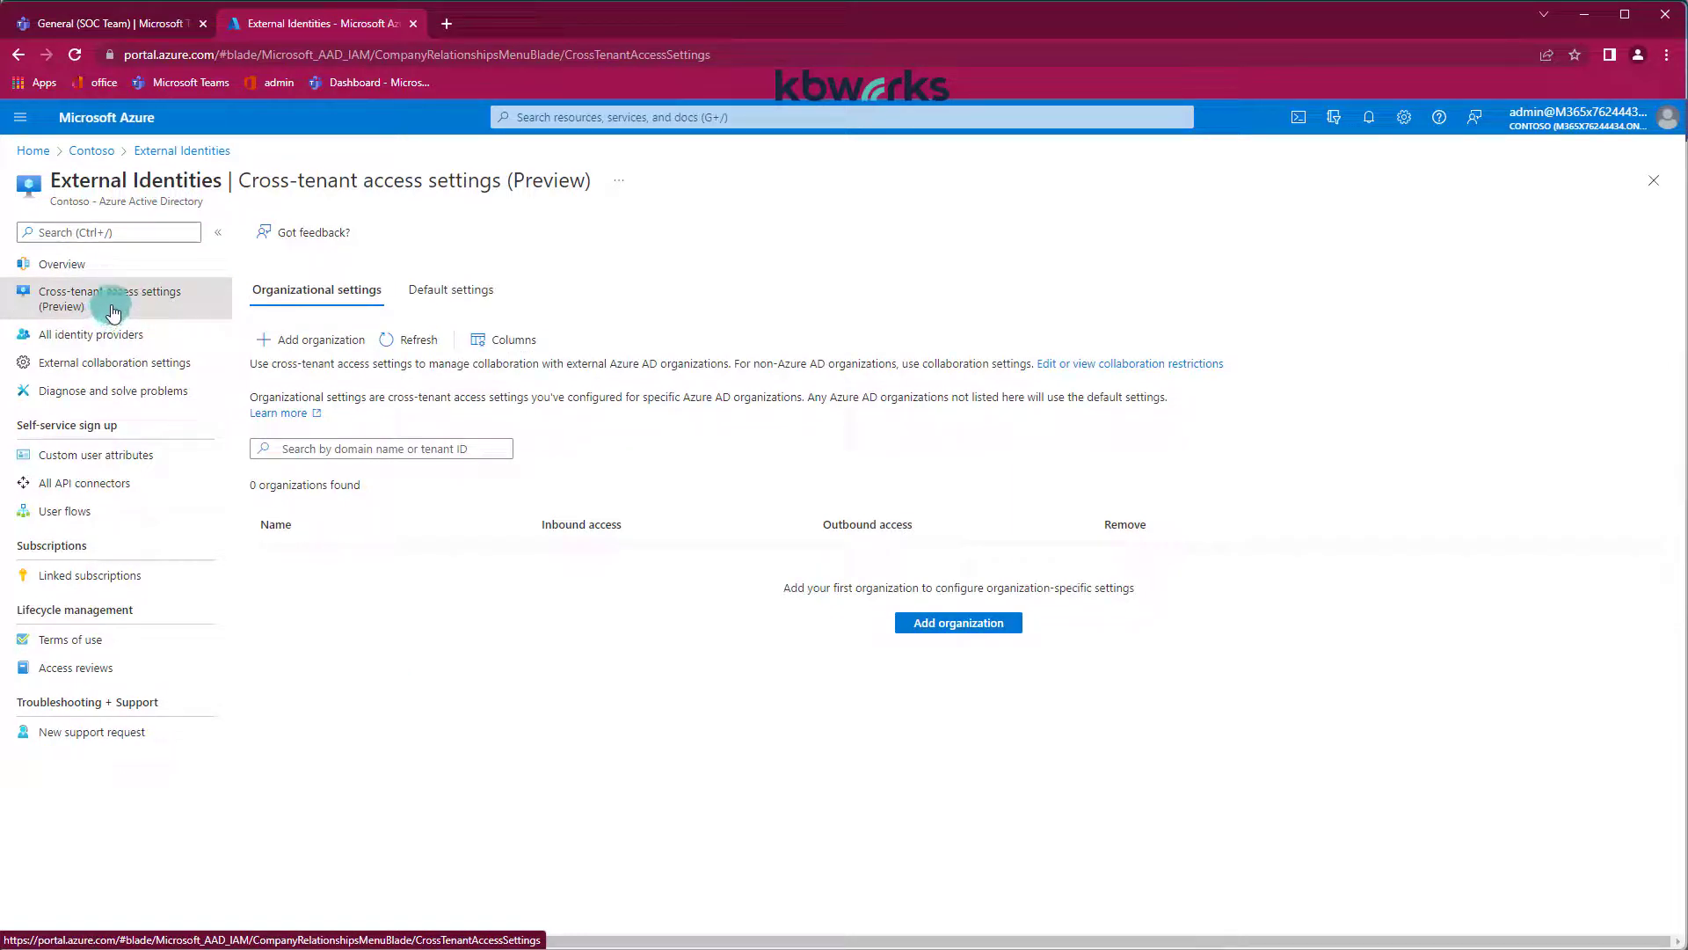
pyautogui.click(460, 290)
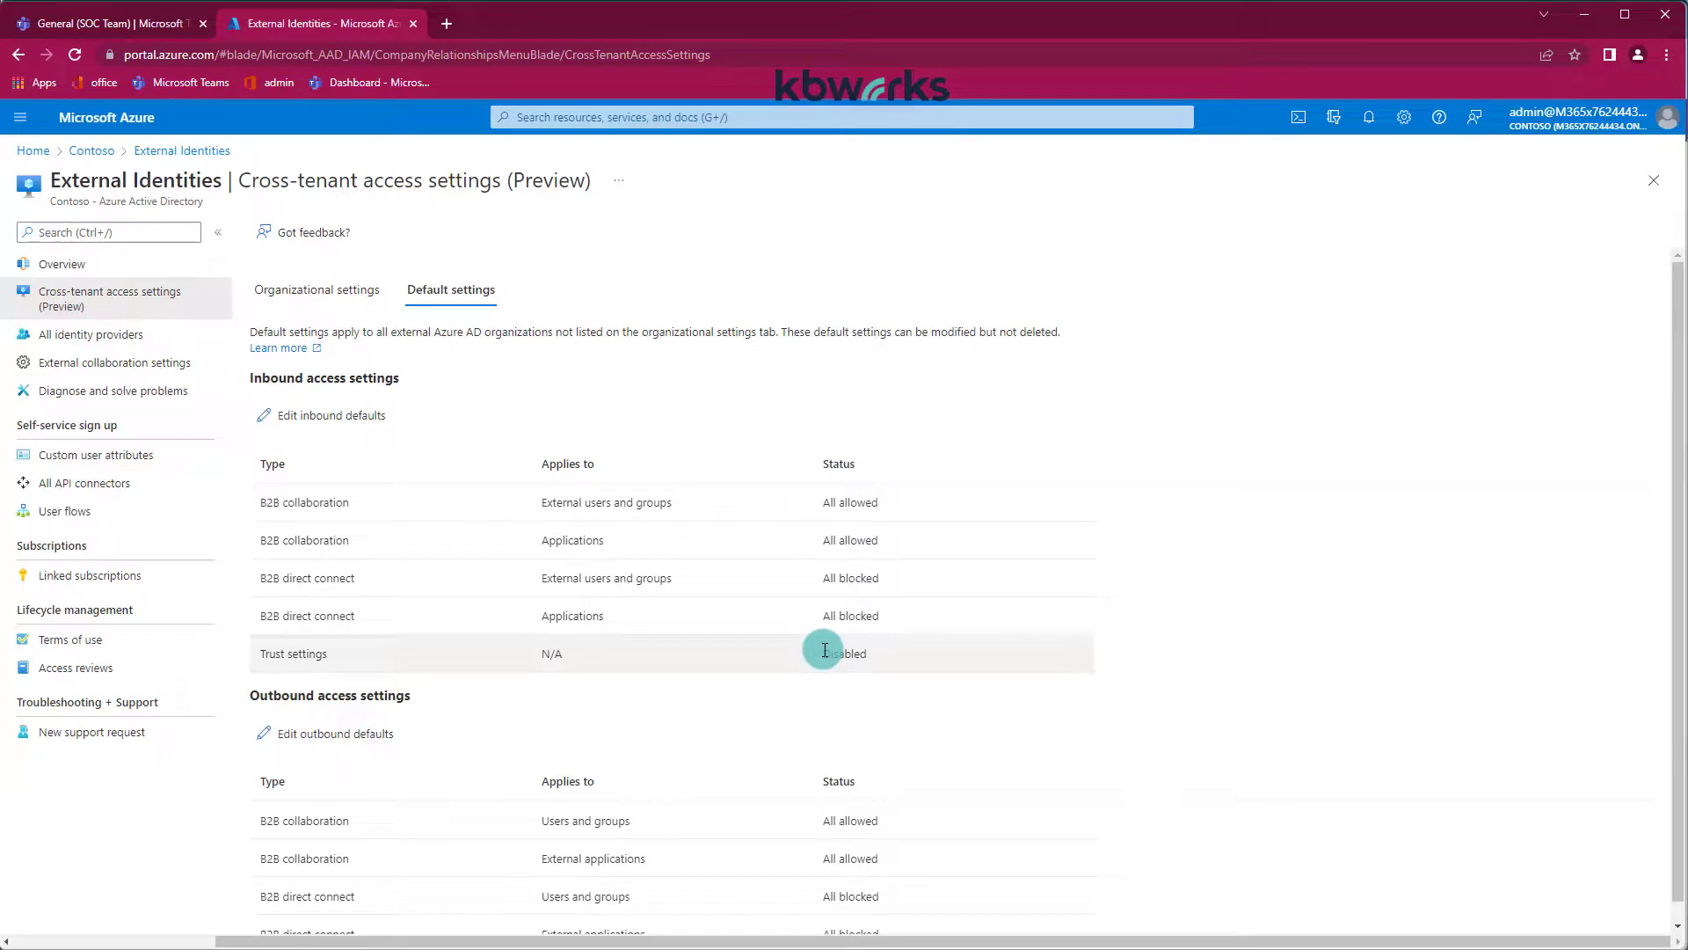
pyautogui.scroll(-1, 829, 671)
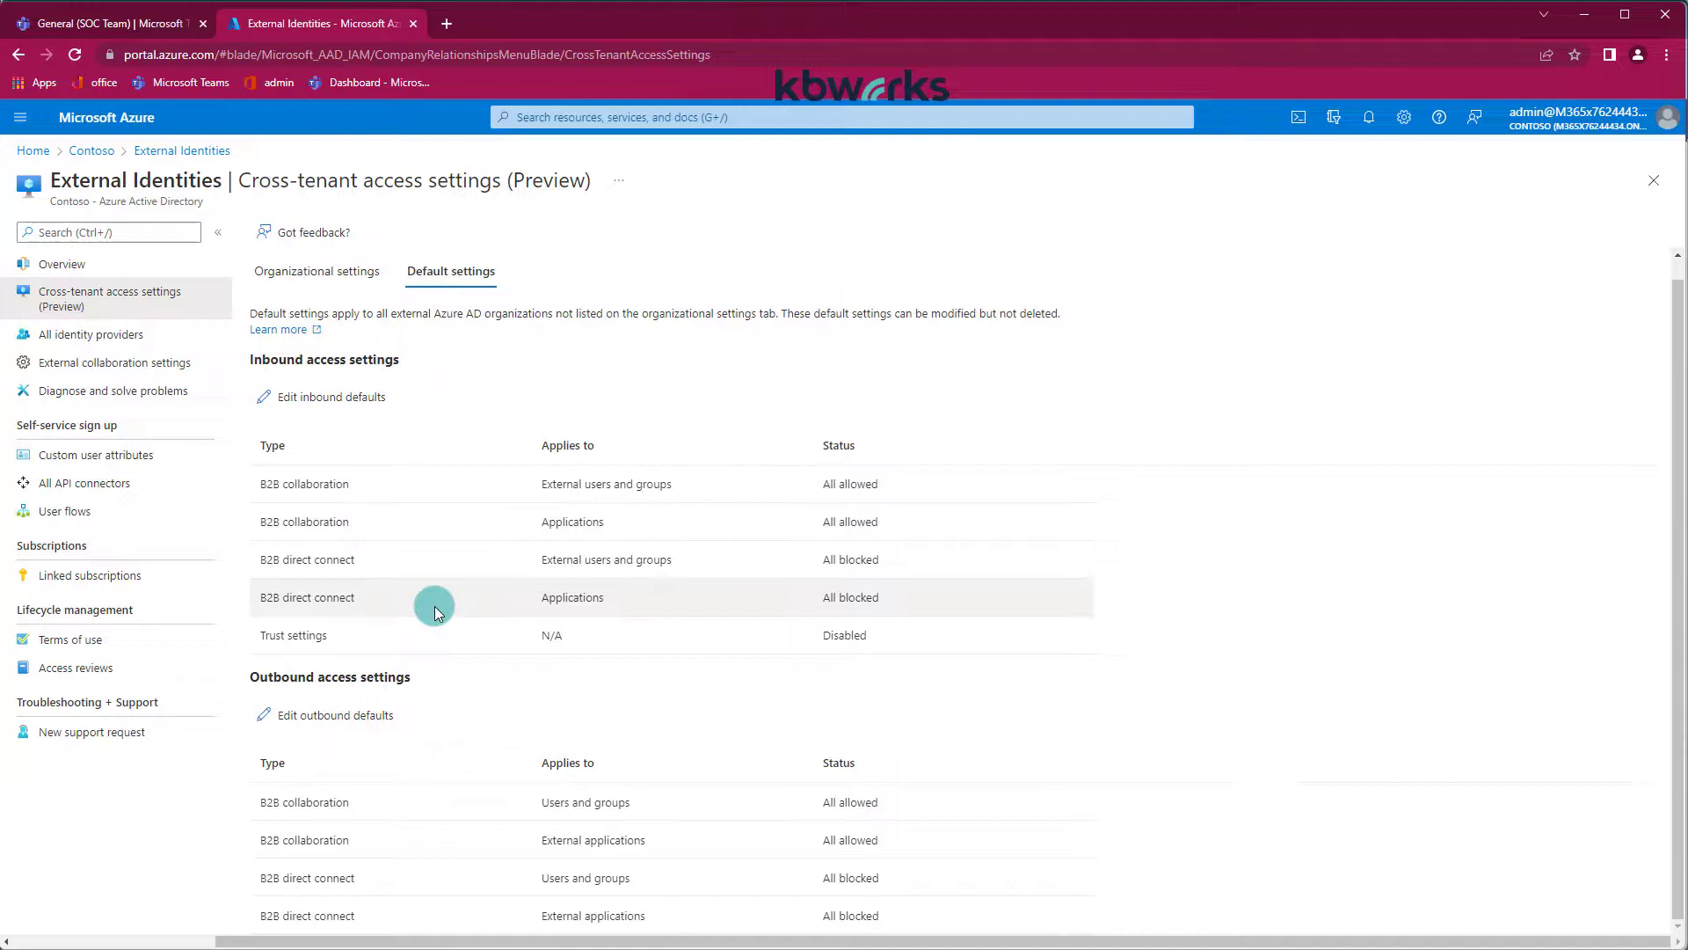
# Switch to the kbworksdemos browser profile and open the Azure portal at portal.azure.com there
pyautogui.click(1638, 58)
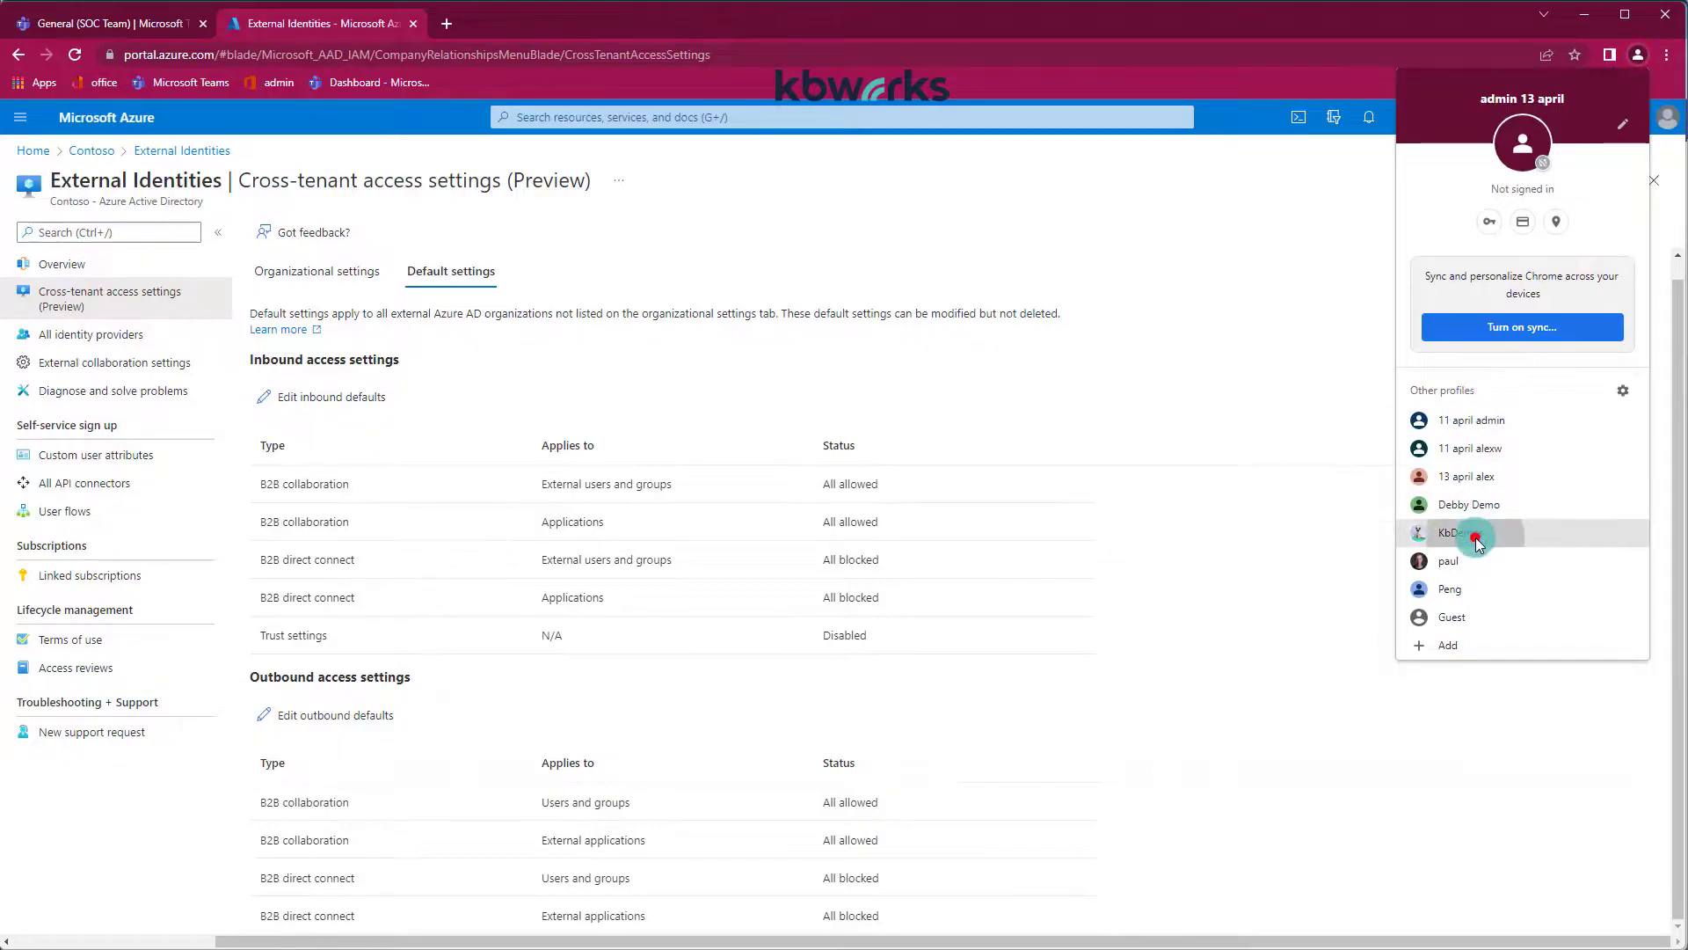
pyautogui.click(1477, 538)
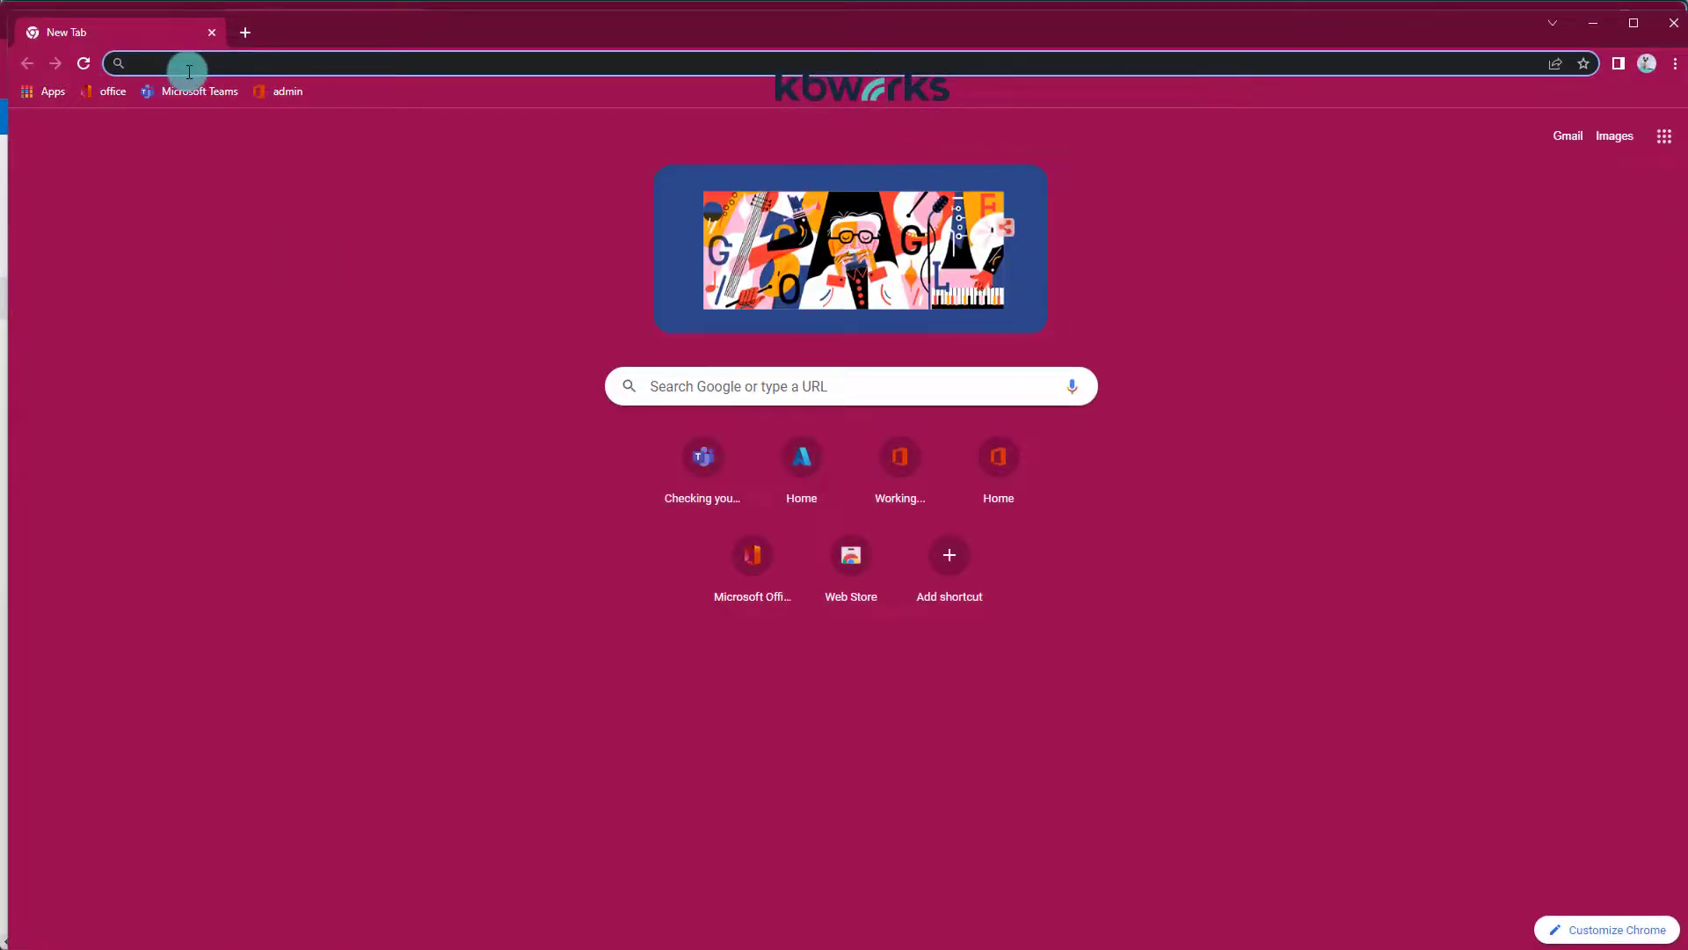
pyautogui.write('portal.azure.com')
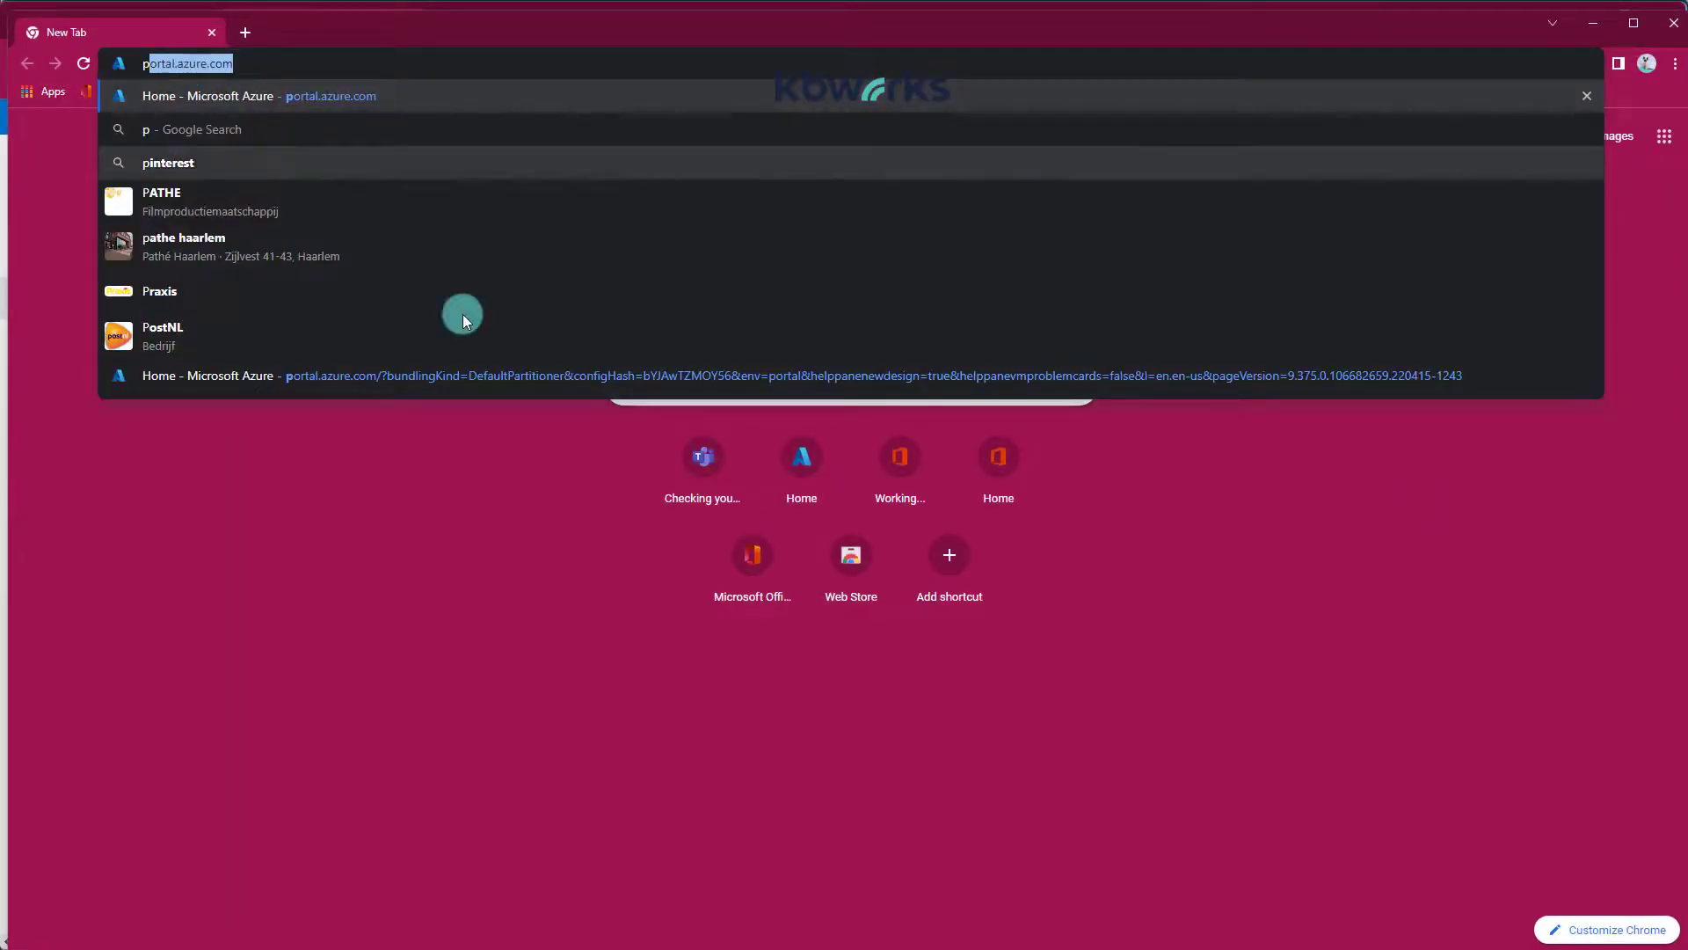
pyautogui.click(802, 462)
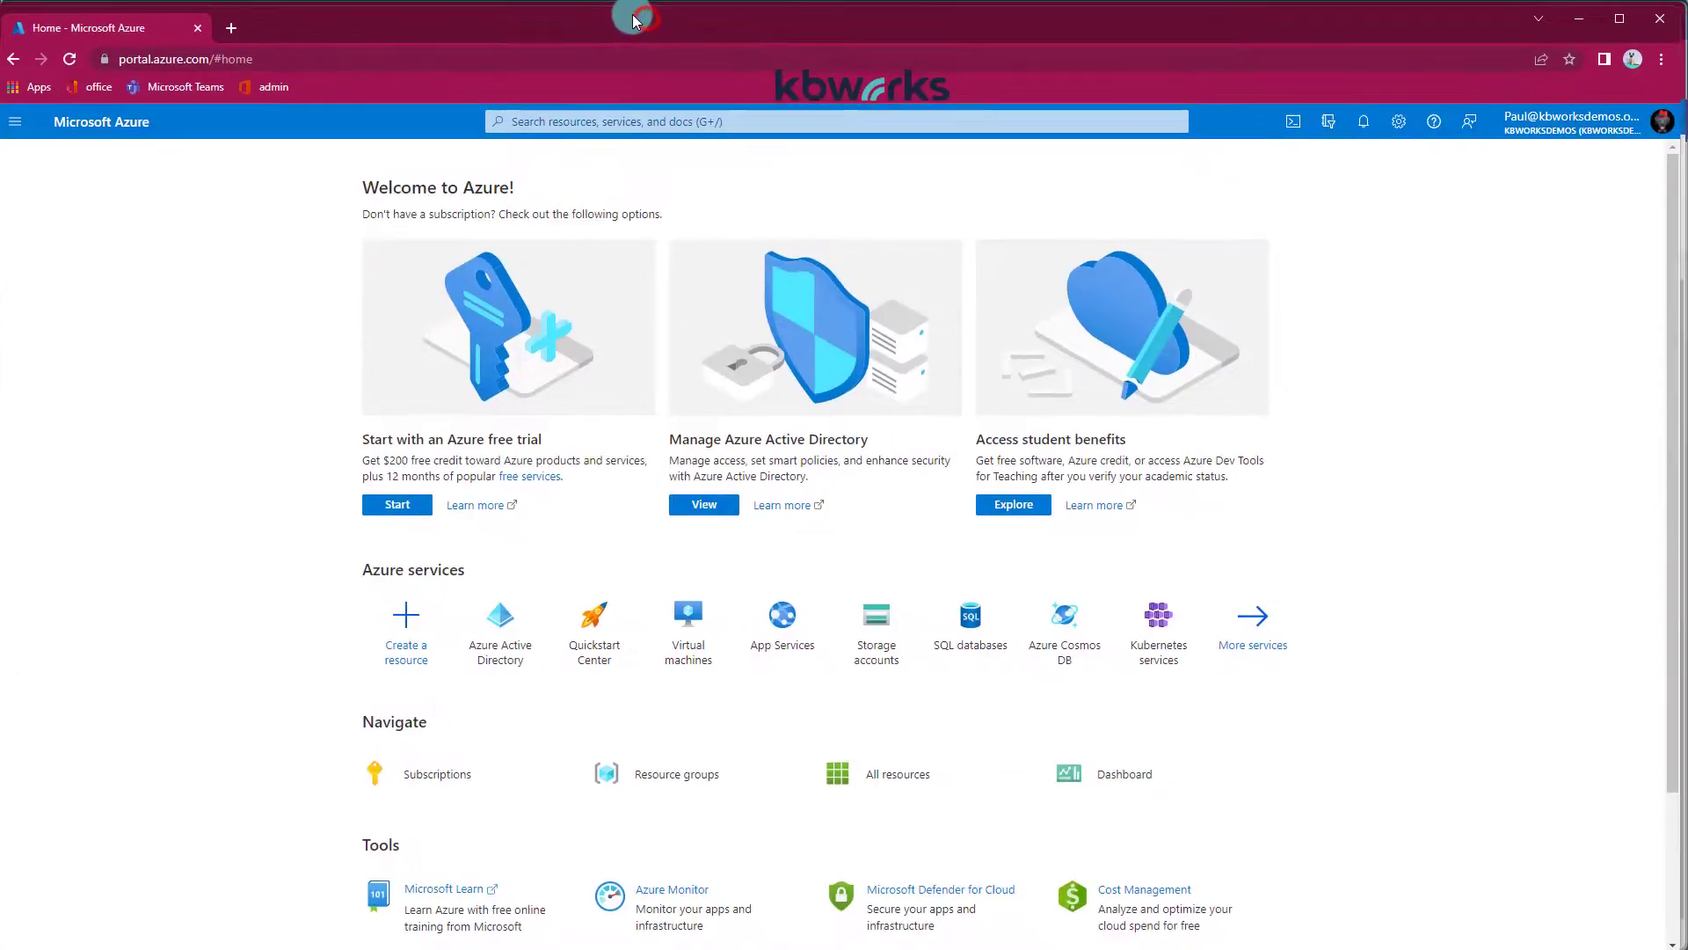
# Examine the organizational and default cross-tenant access settings under kbworksdemos' External Identities in Azure Active Directory
pyautogui.click(727, 510)
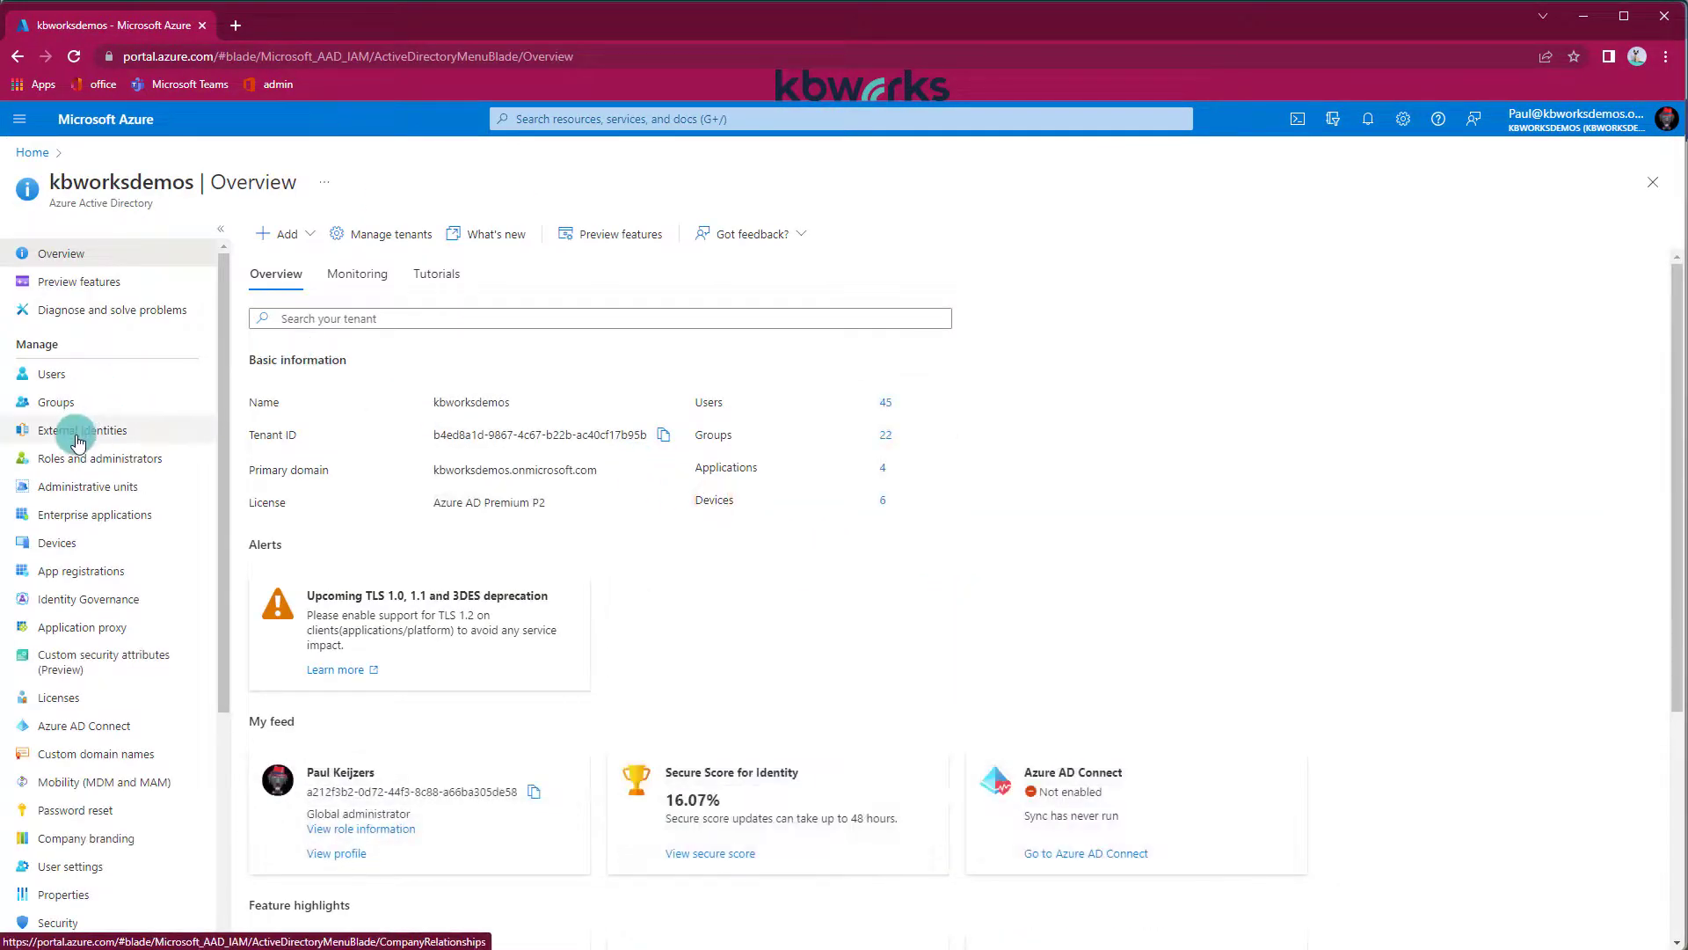
pyautogui.click(71, 430)
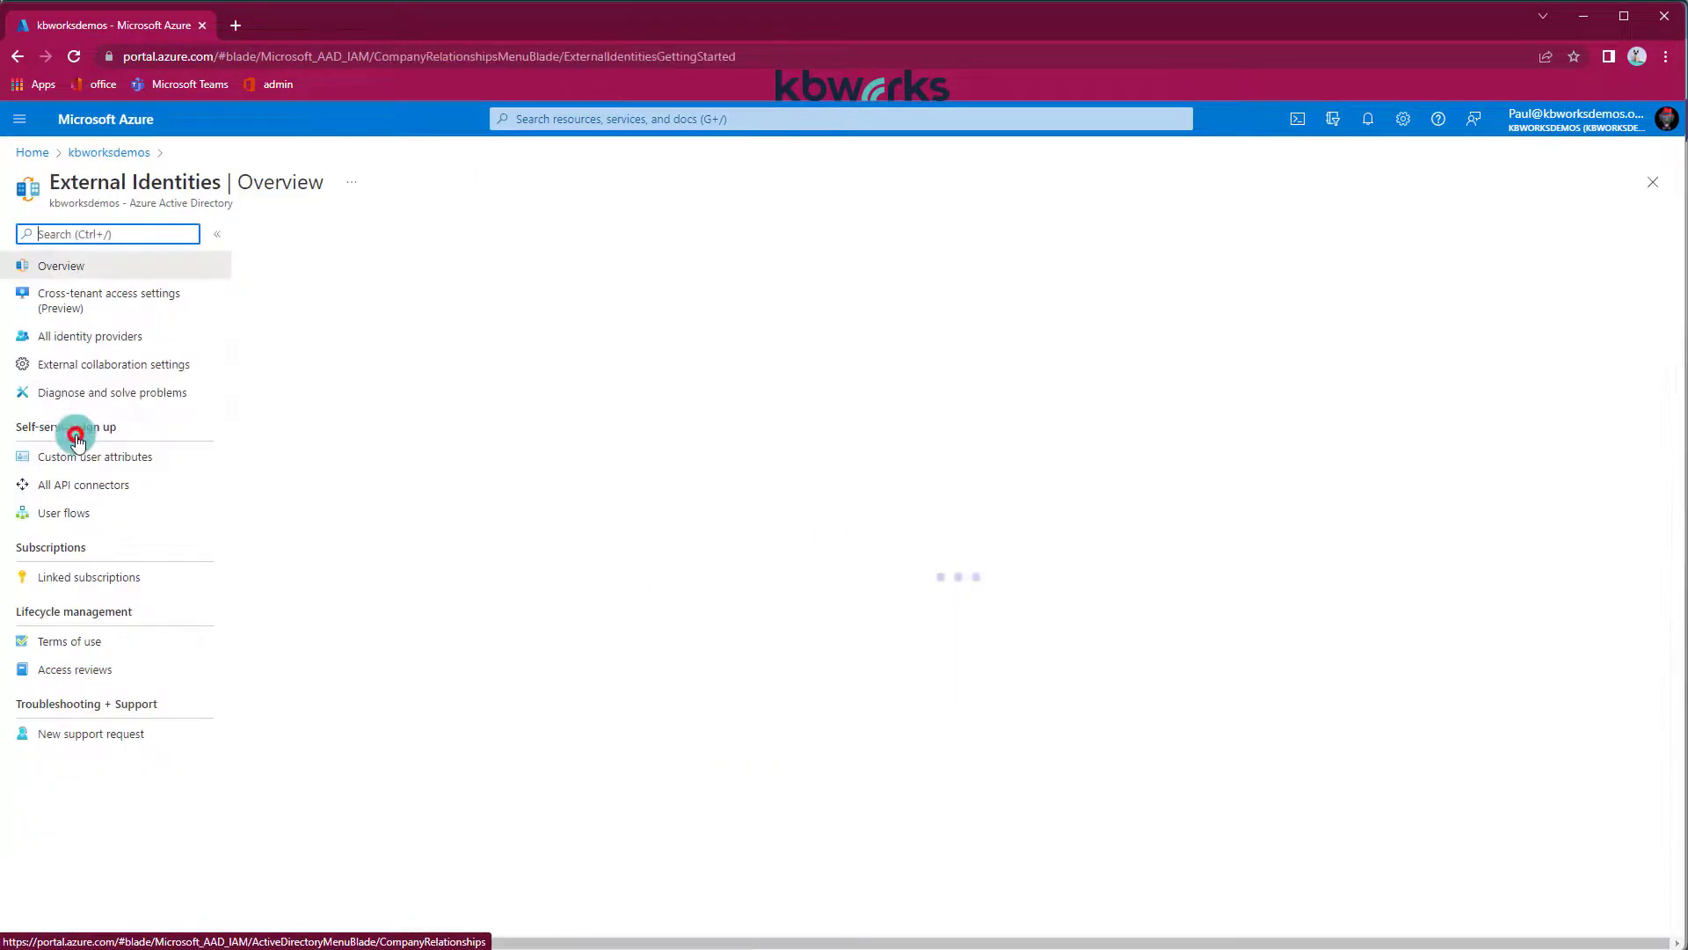
pyautogui.click(111, 316)
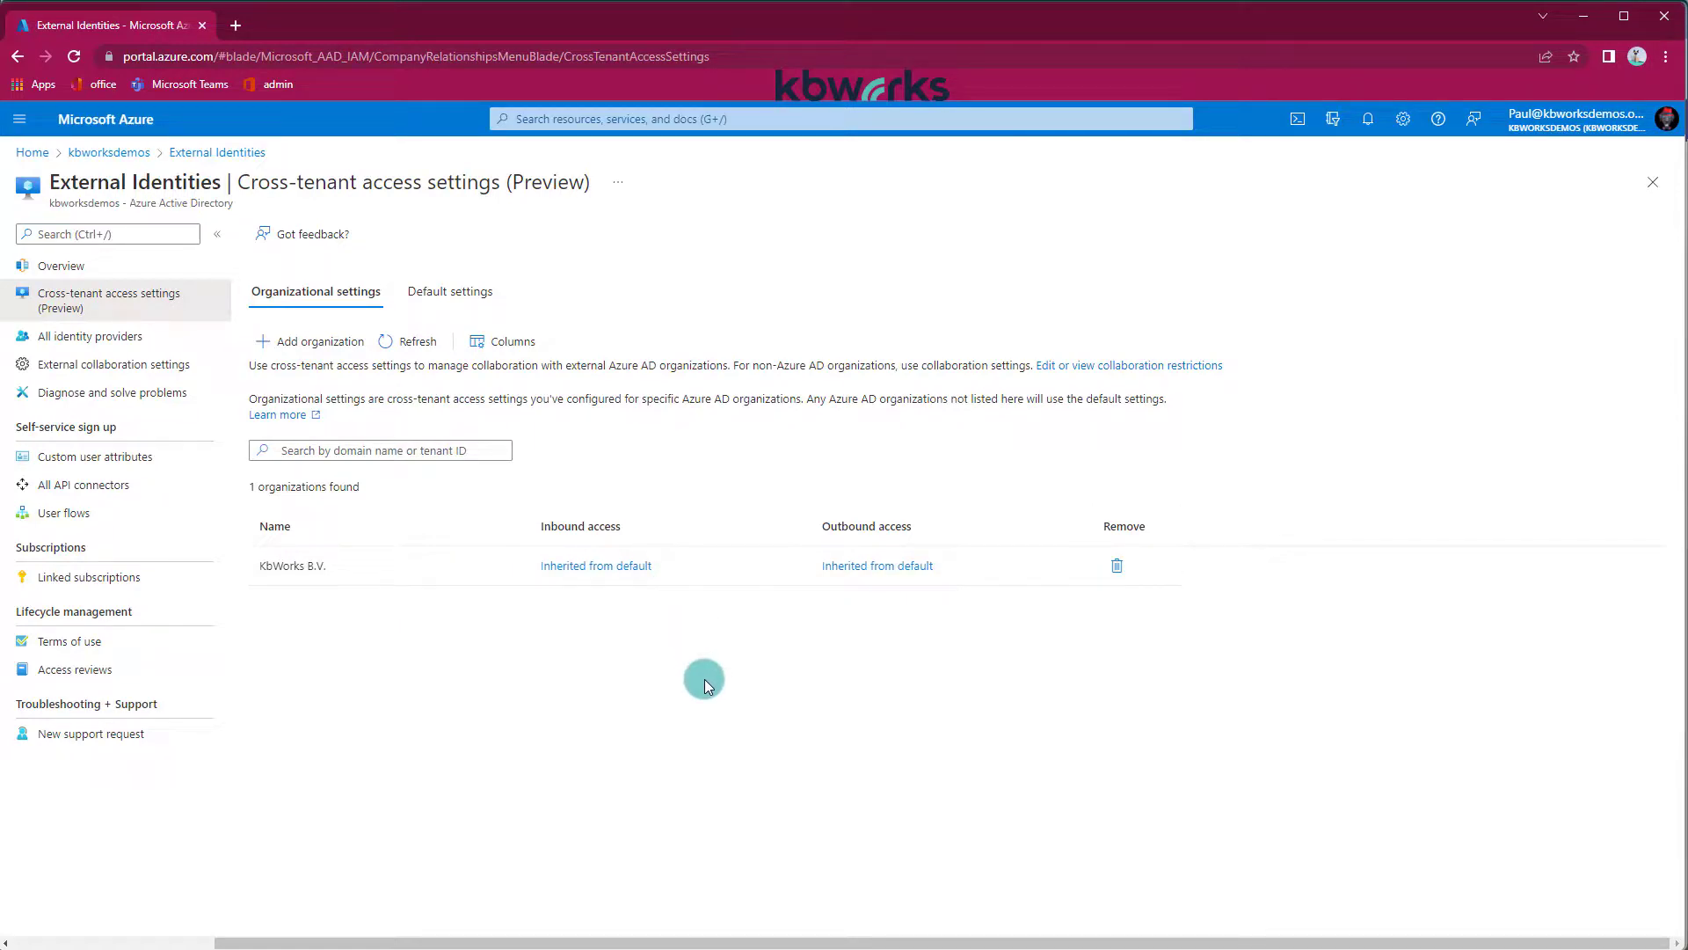
pyautogui.click(451, 288)
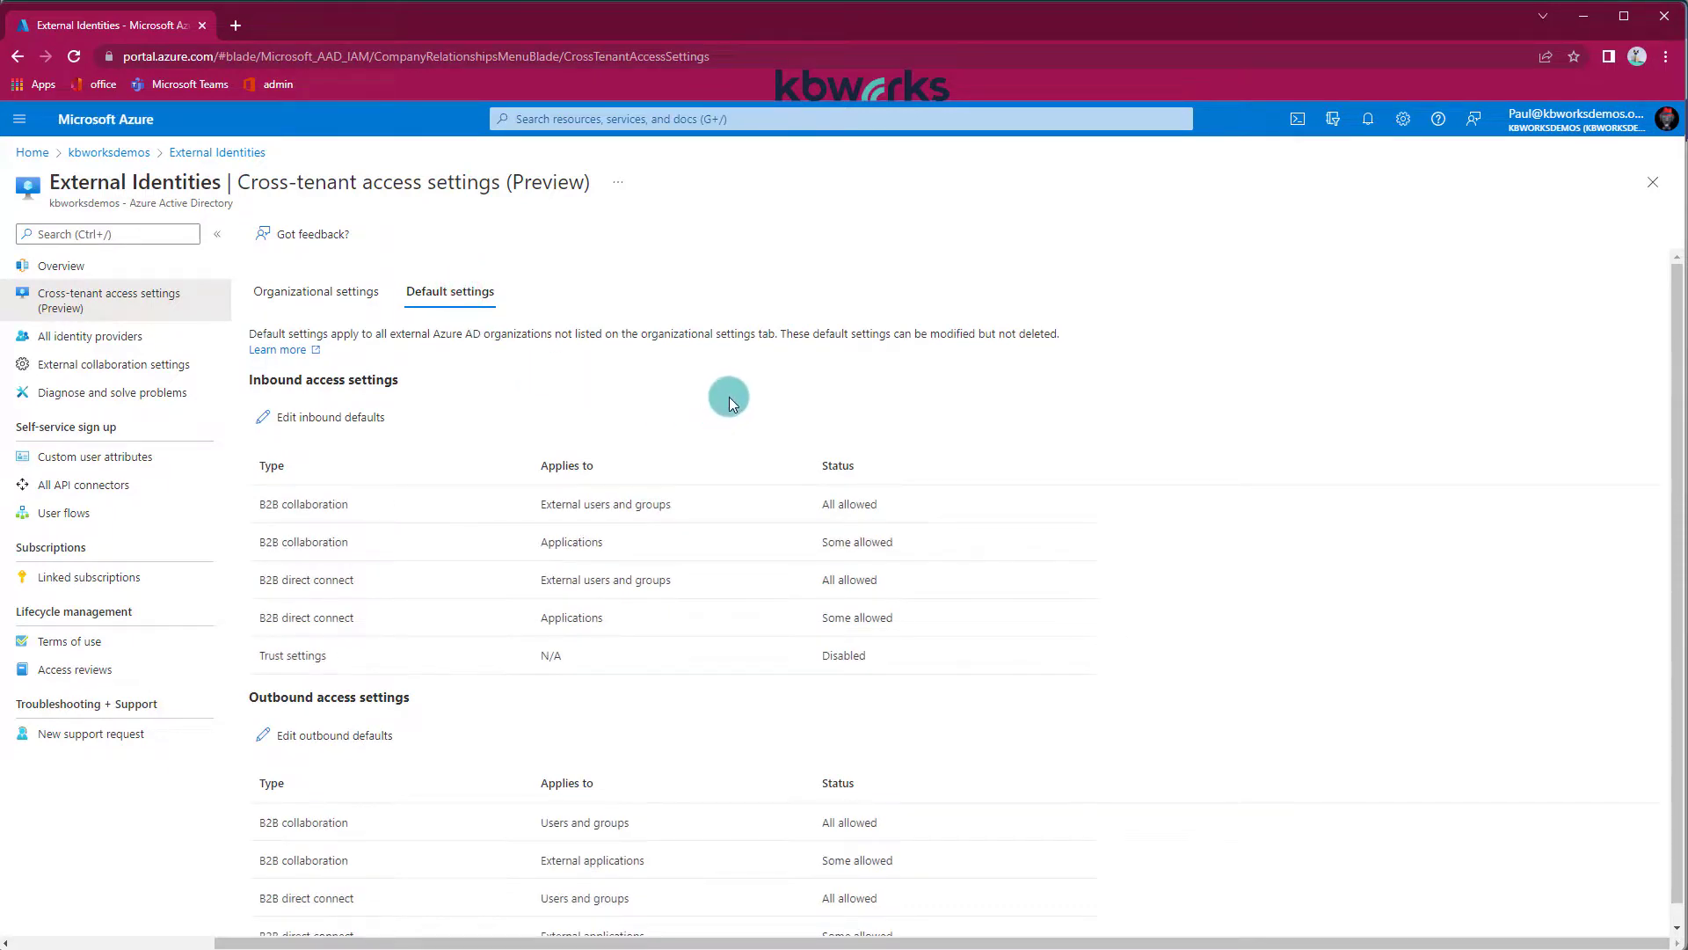
pyautogui.scroll(-1, 730, 406)
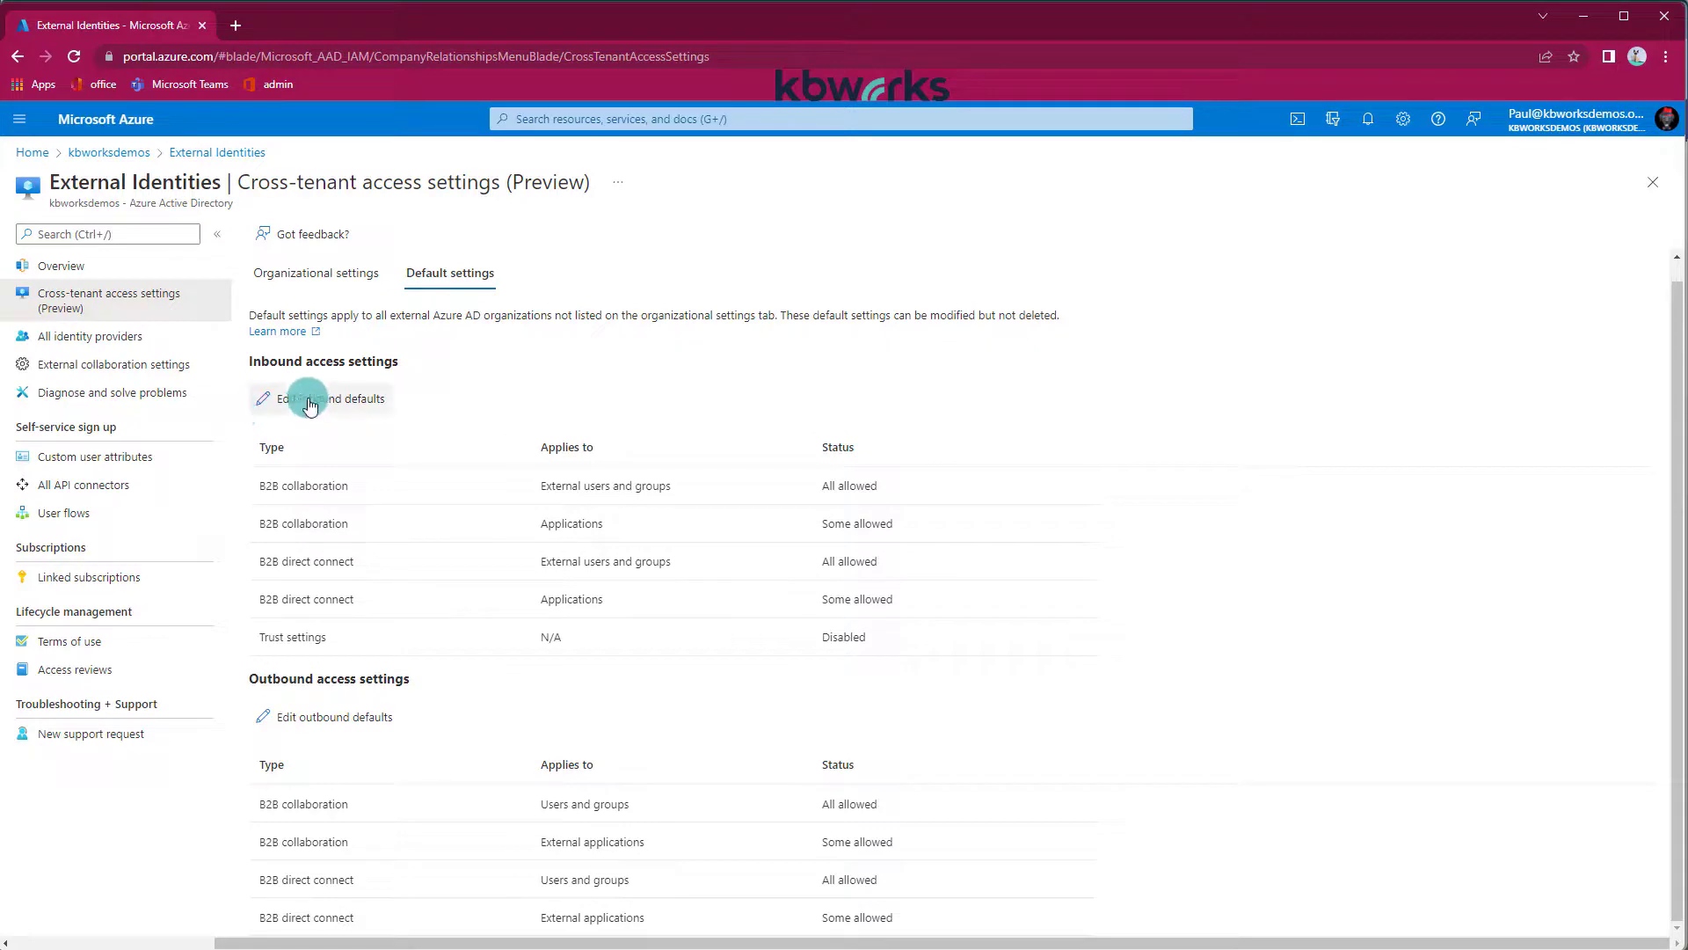
# Examine the default inbound access settings for B2B collaboration and B2B direct connect, including the applications each one covers
pyautogui.click(309, 401)
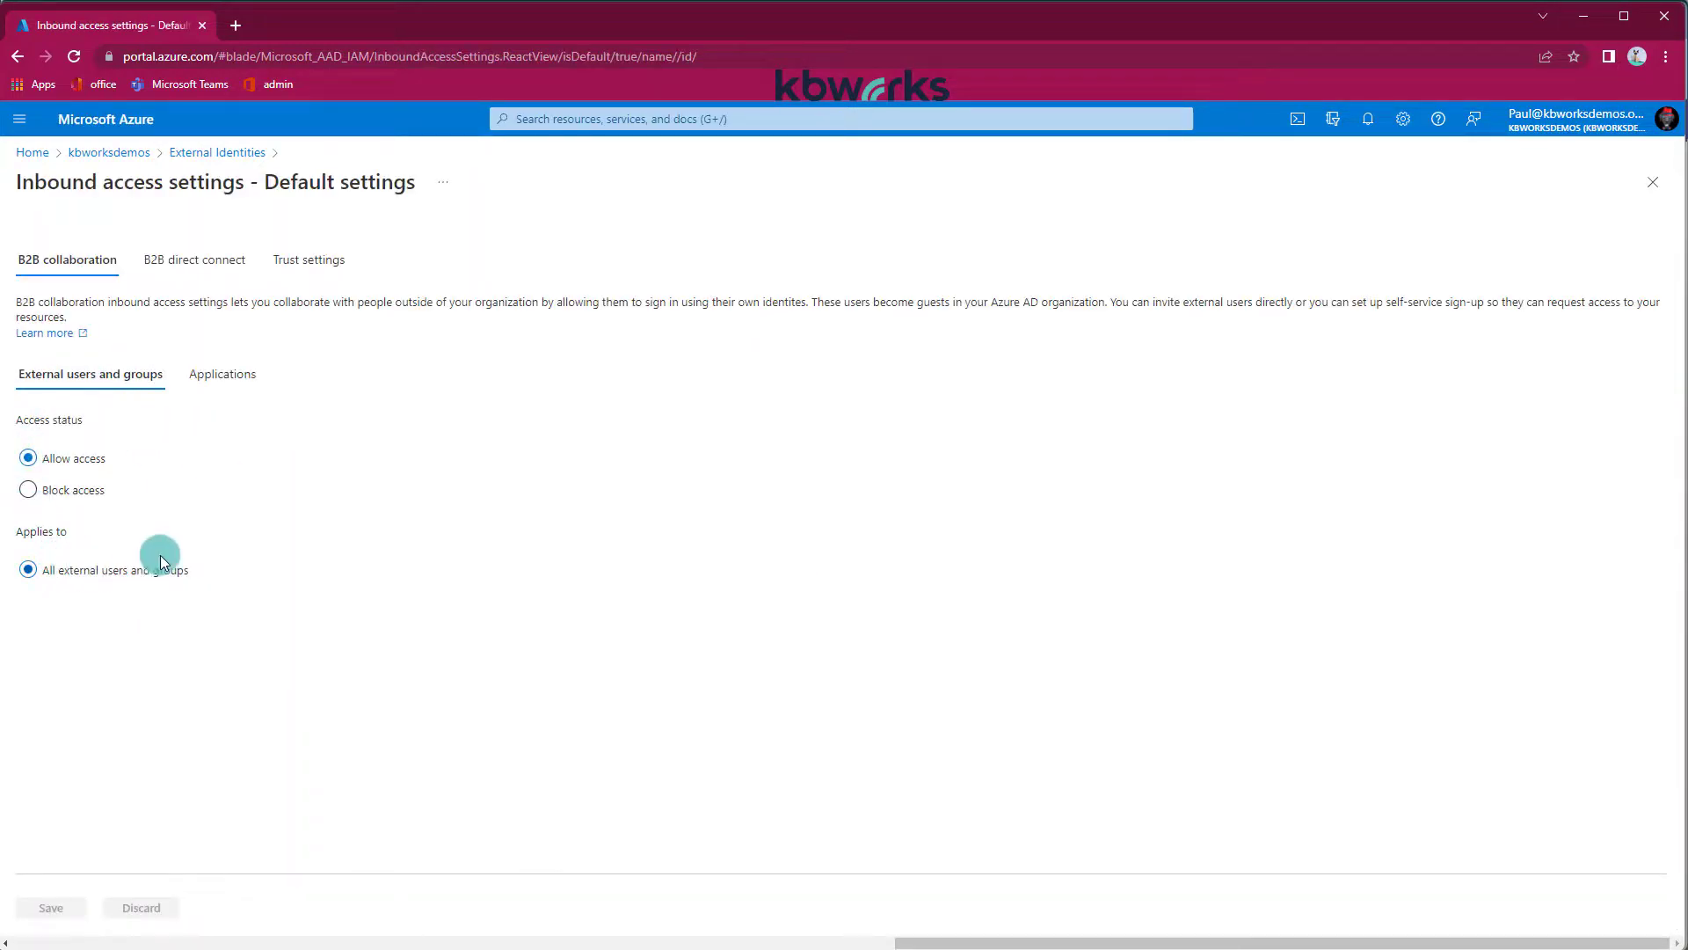
pyautogui.click(217, 378)
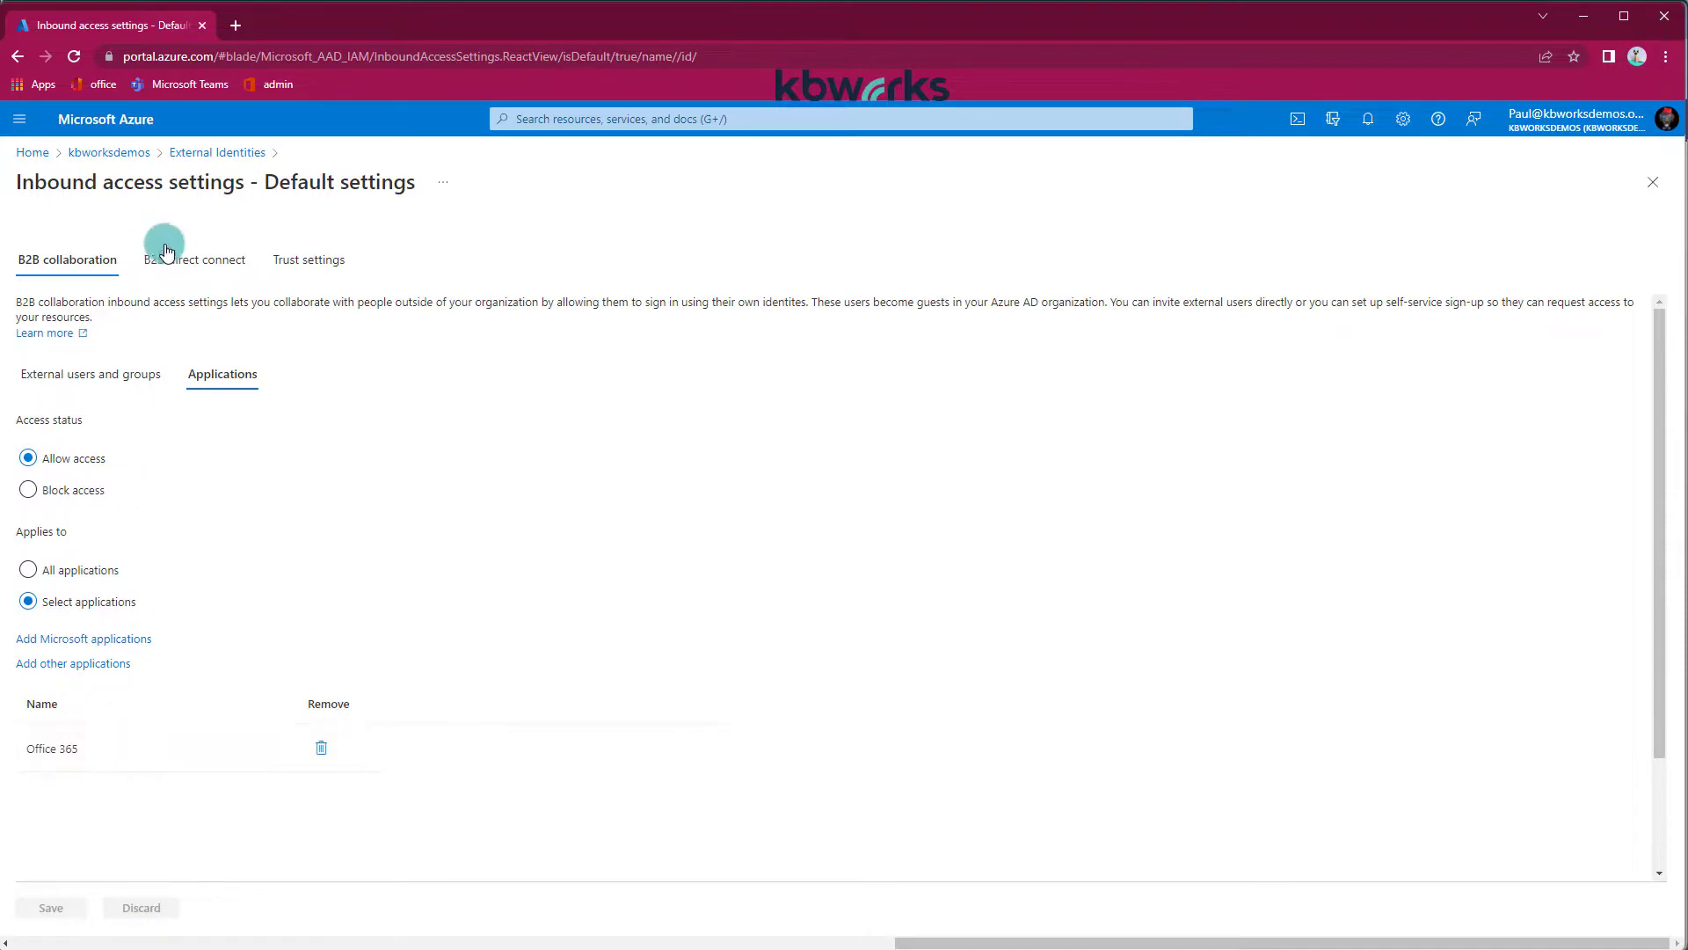
pyautogui.click(174, 255)
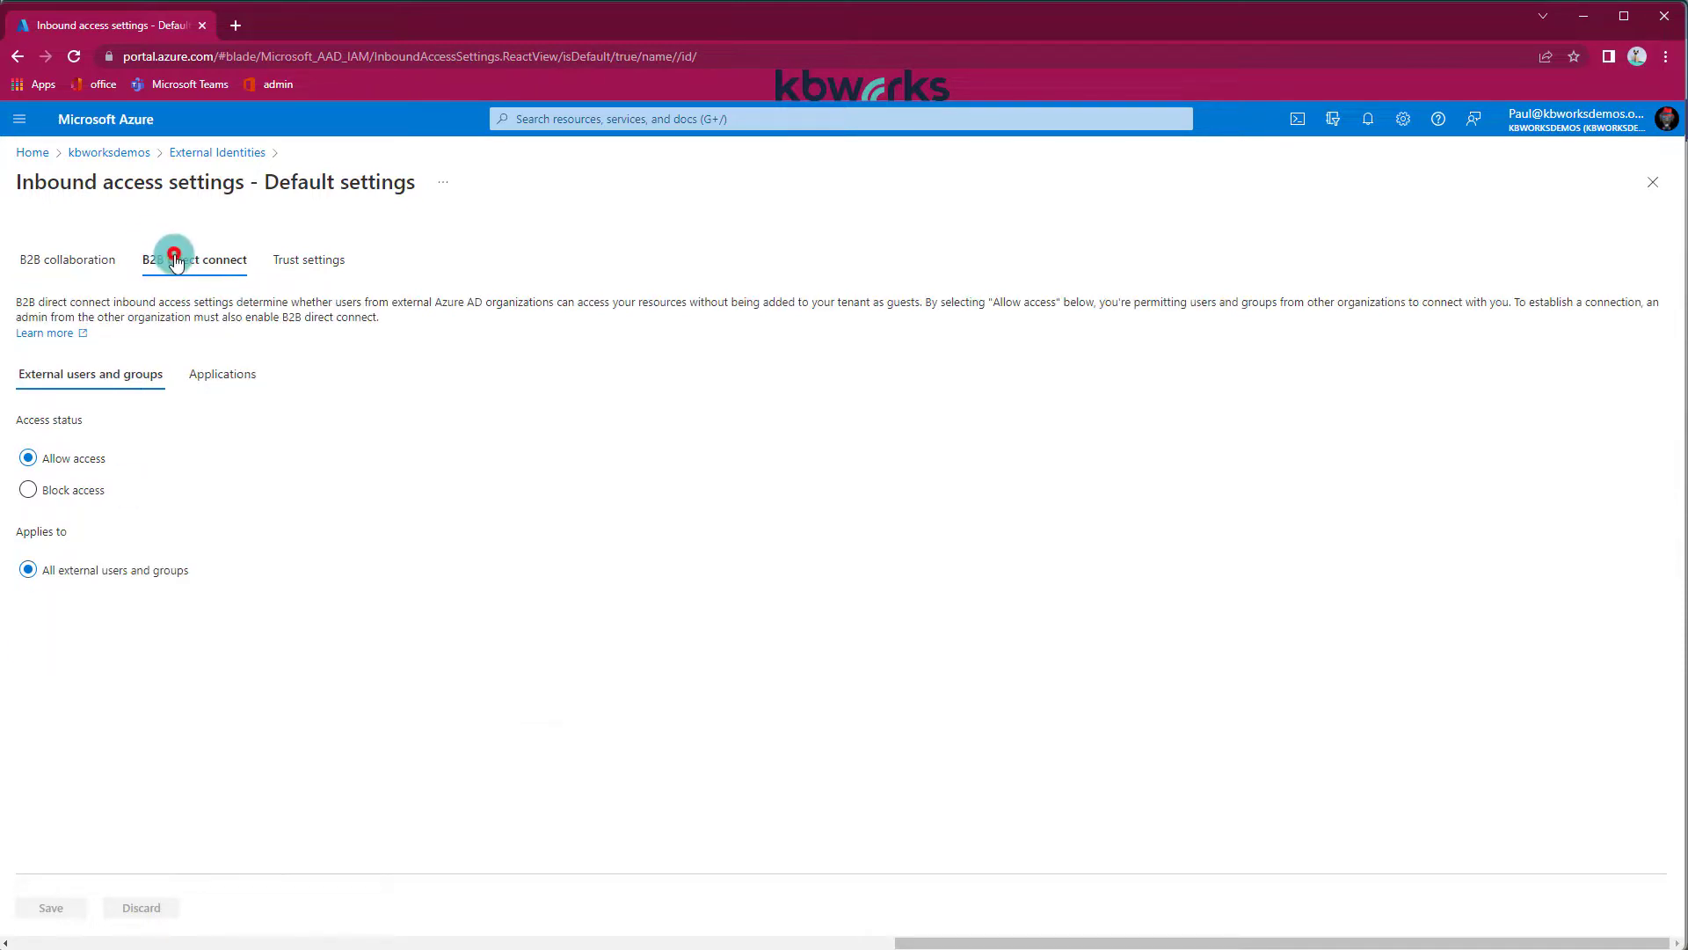
pyautogui.click(214, 380)
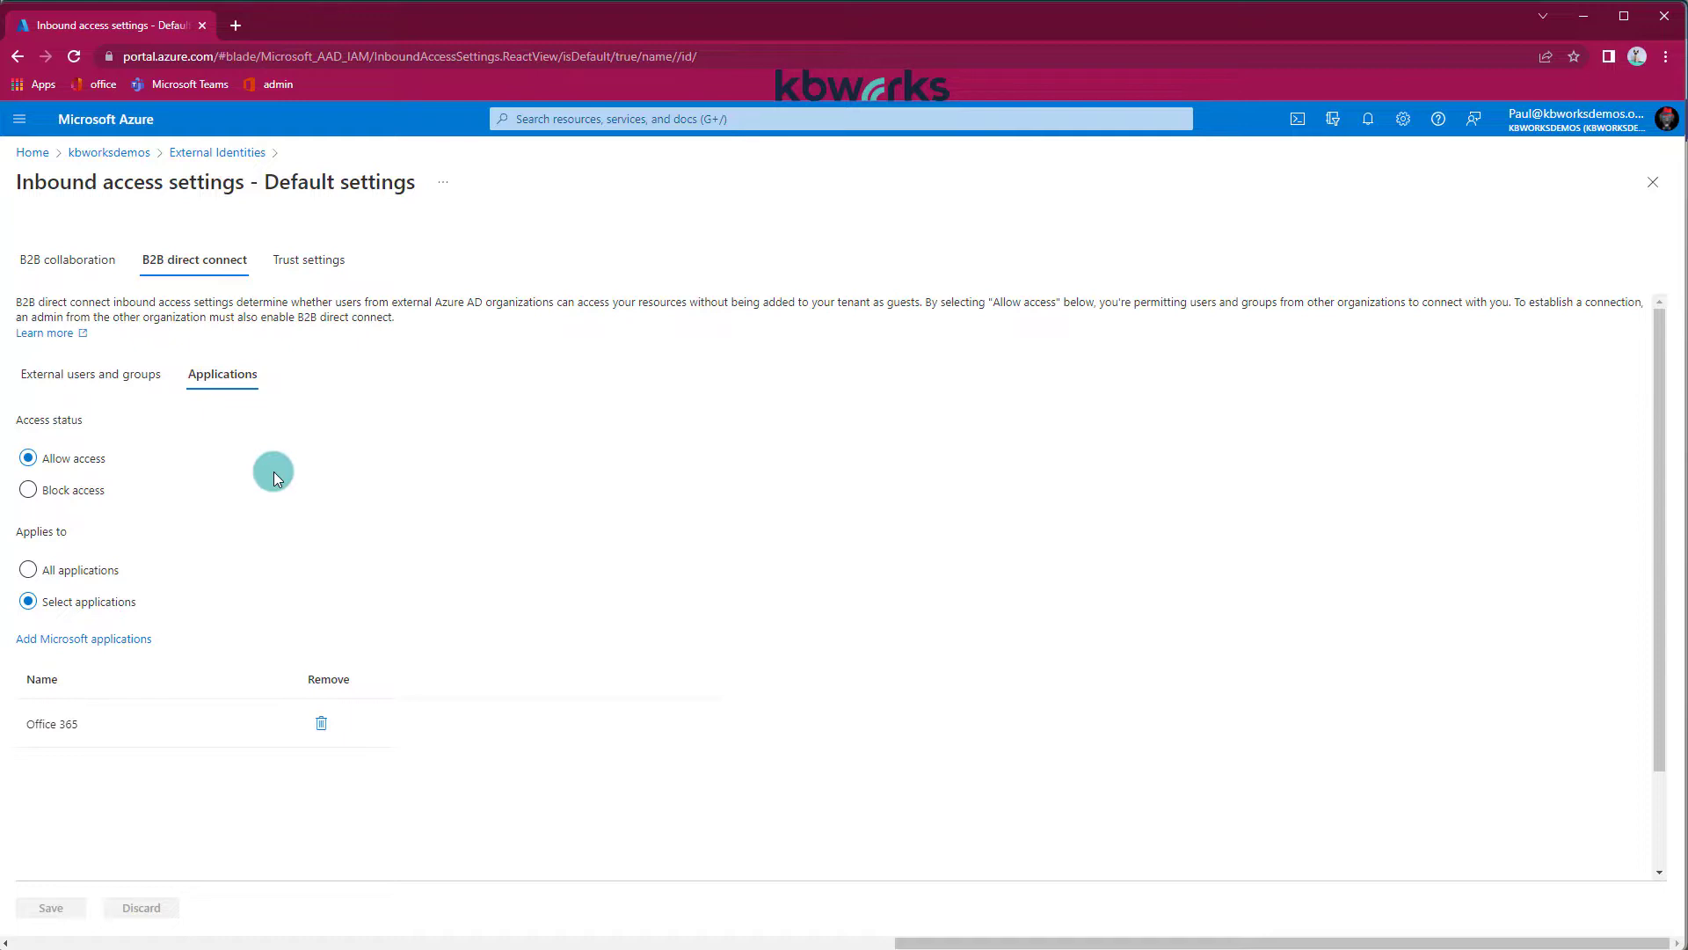
# Return to kbworksdemos' cross-tenant access settings and examine the outbound defaults for B2B collaboration external applications and B2B direct connect
pyautogui.click(123, 155)
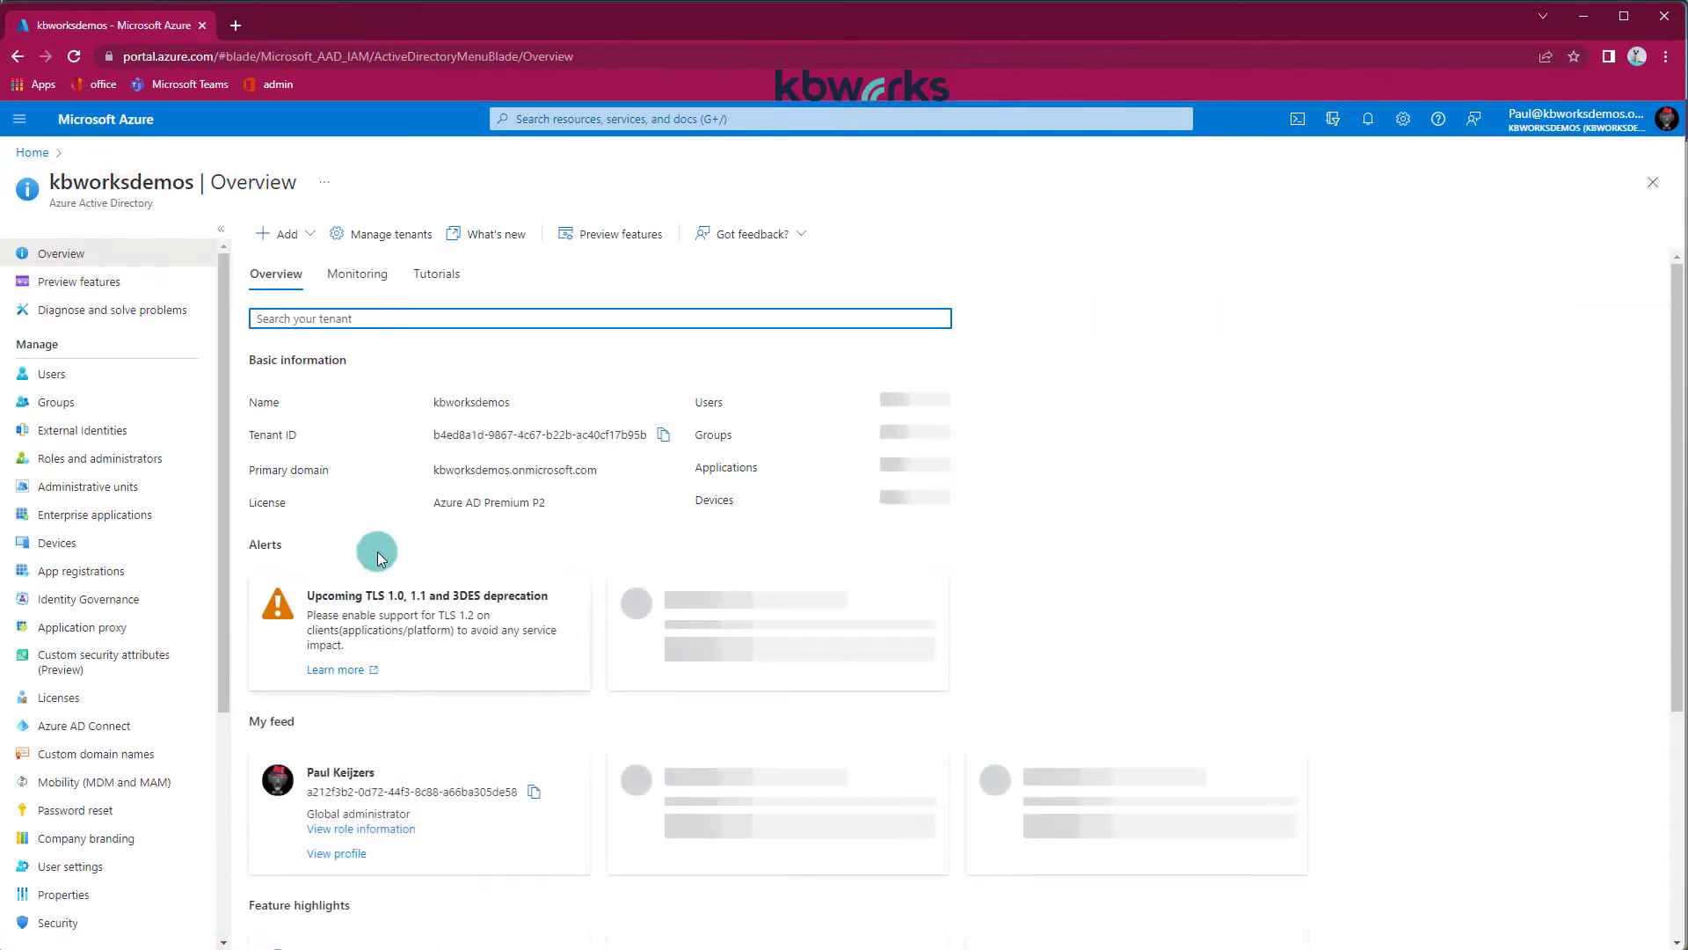
pyautogui.click(84, 430)
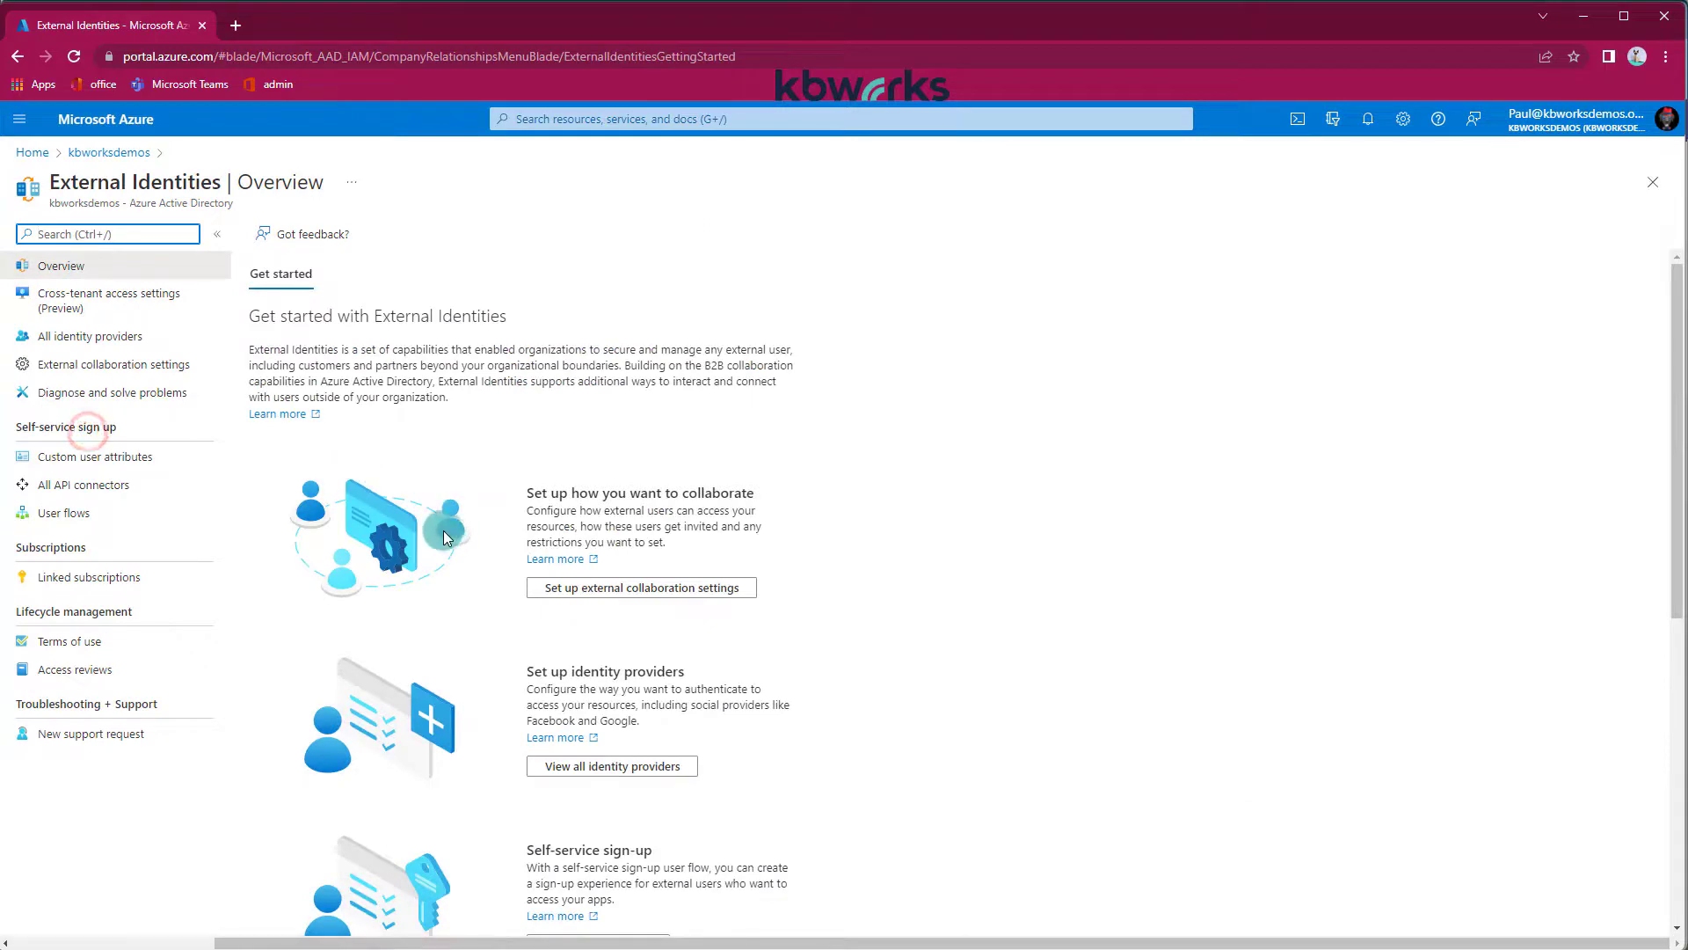
pyautogui.click(101, 299)
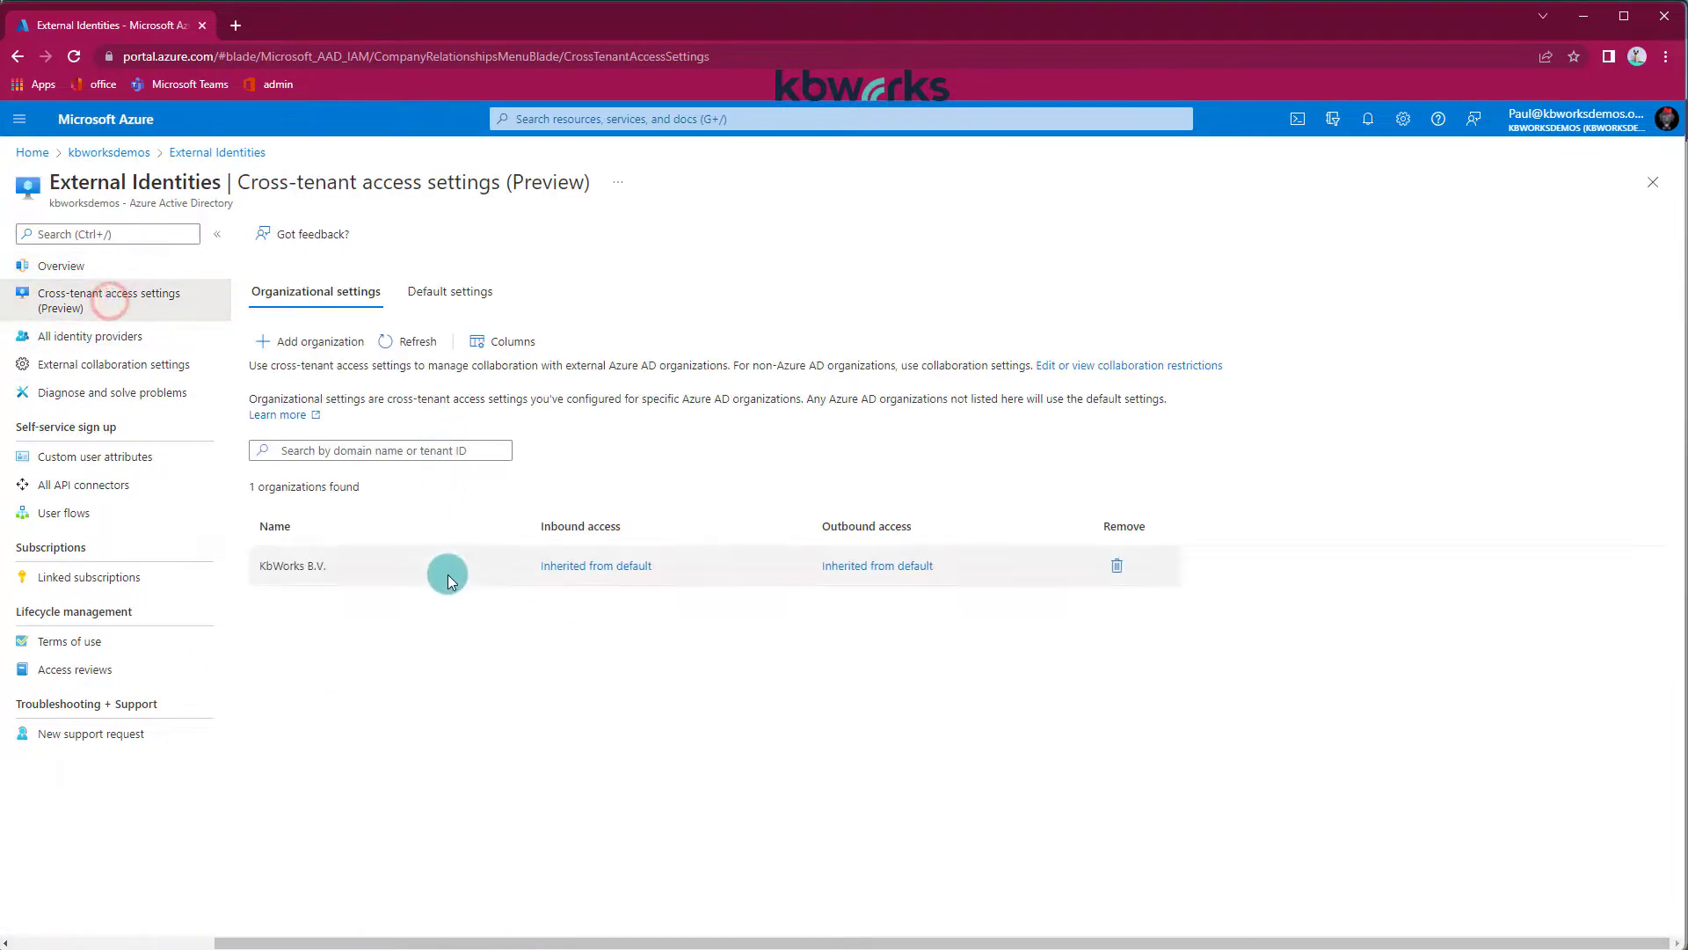
pyautogui.click(422, 289)
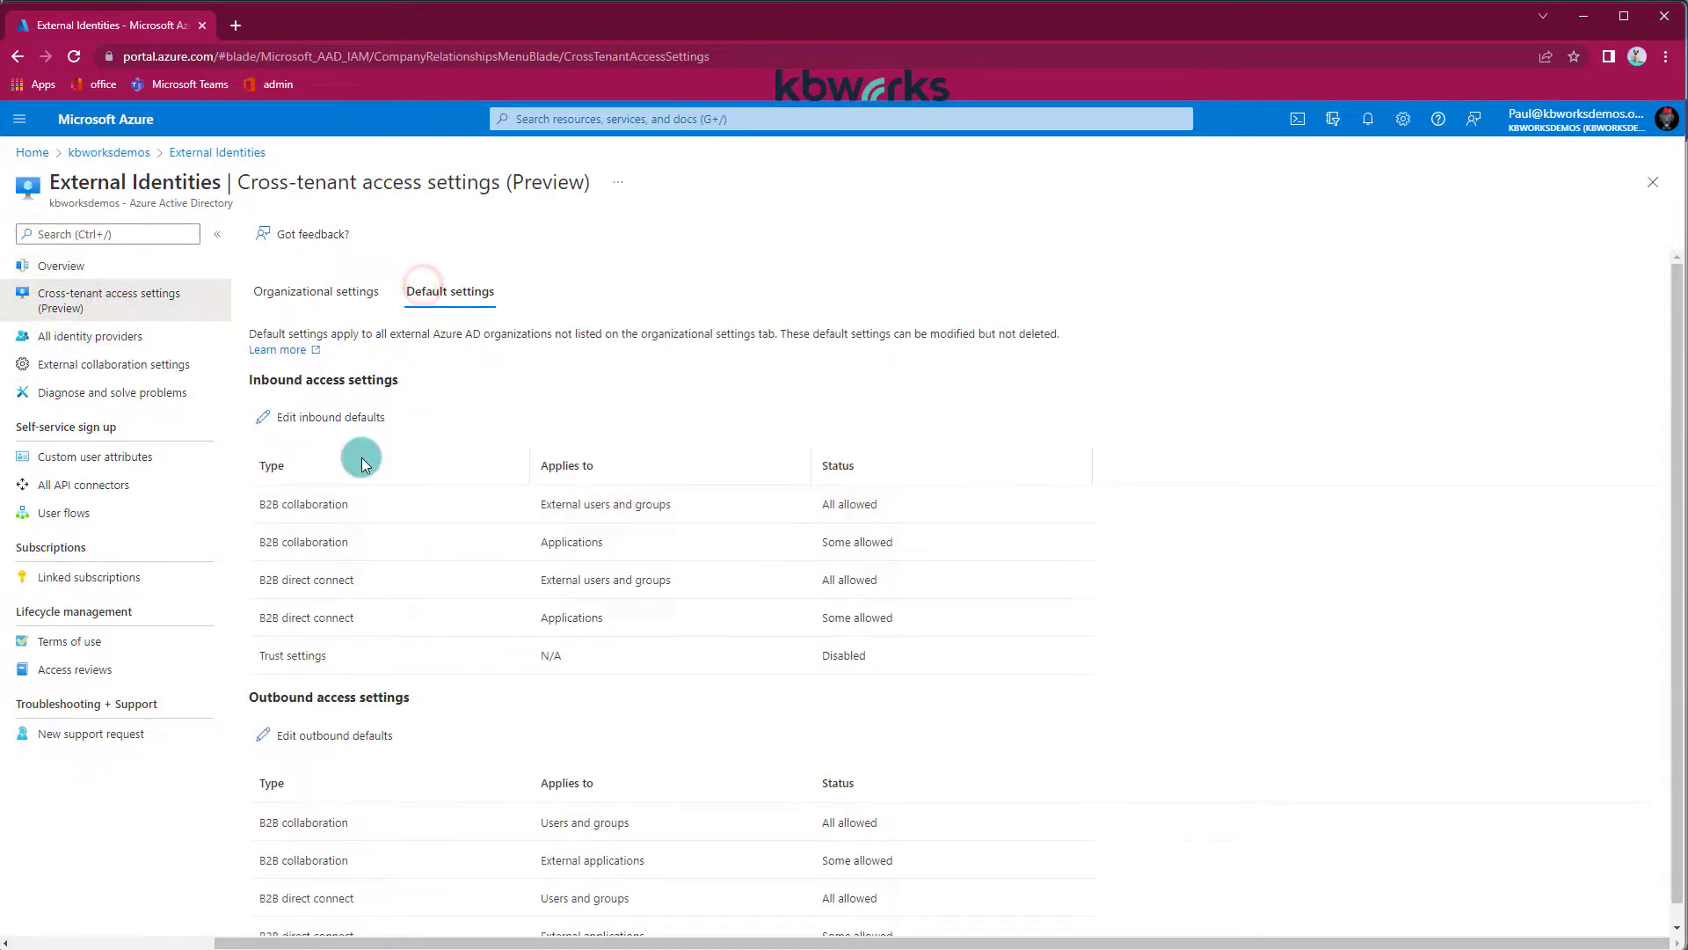
pyautogui.click(340, 738)
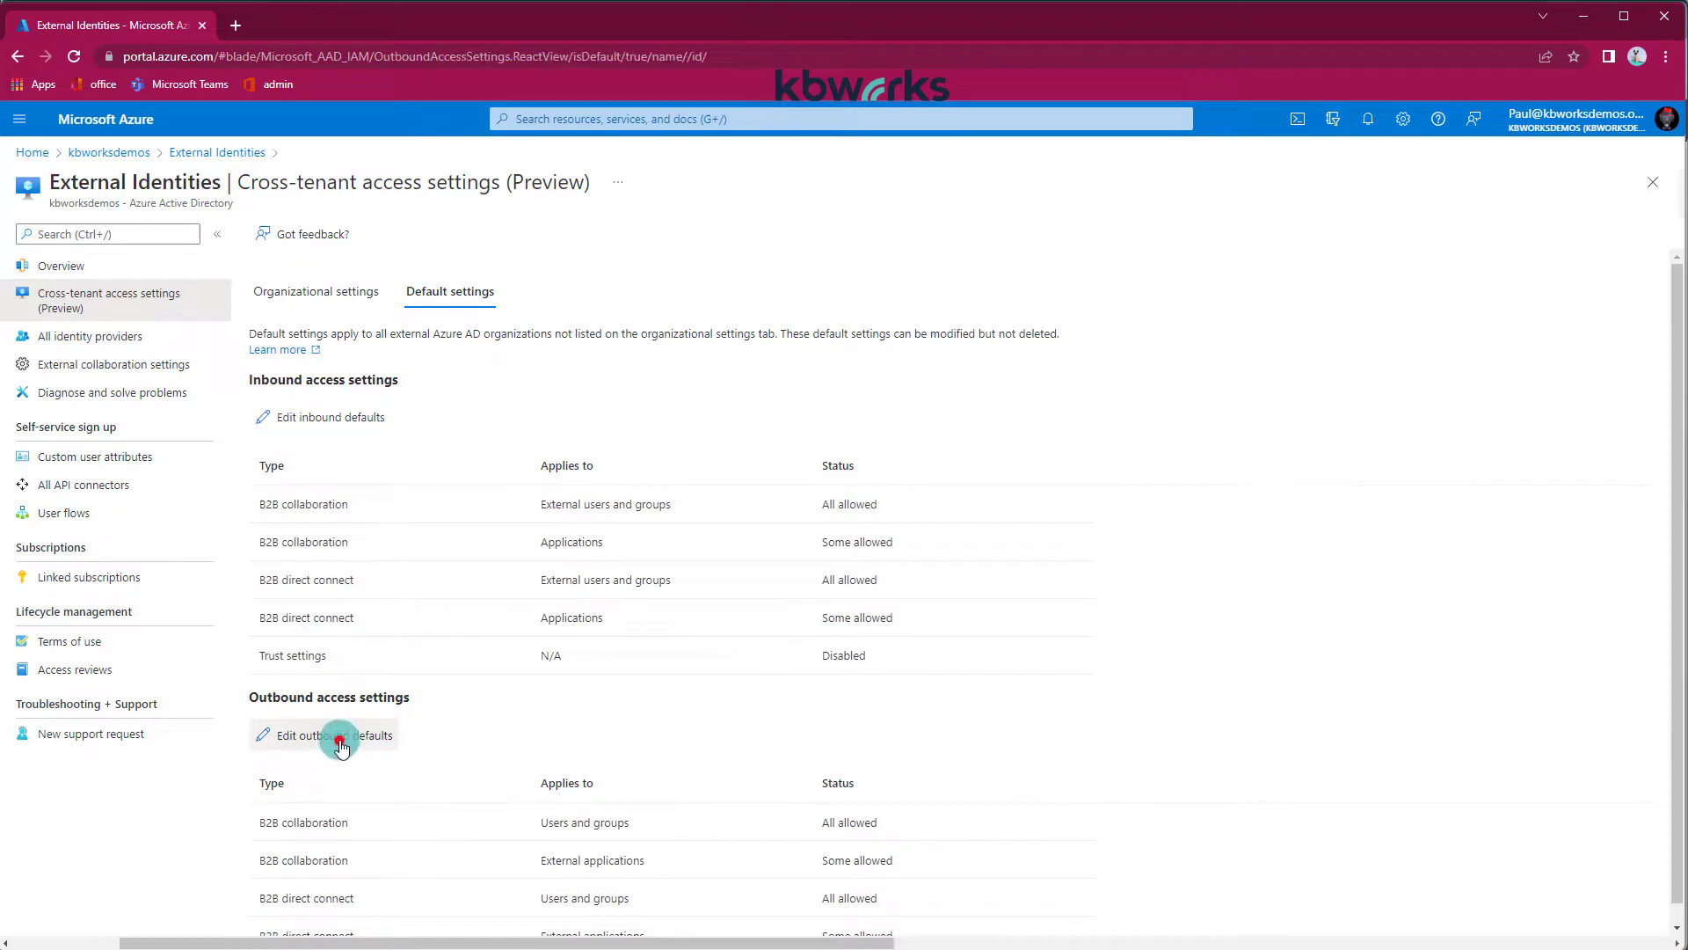
pyautogui.click(196, 378)
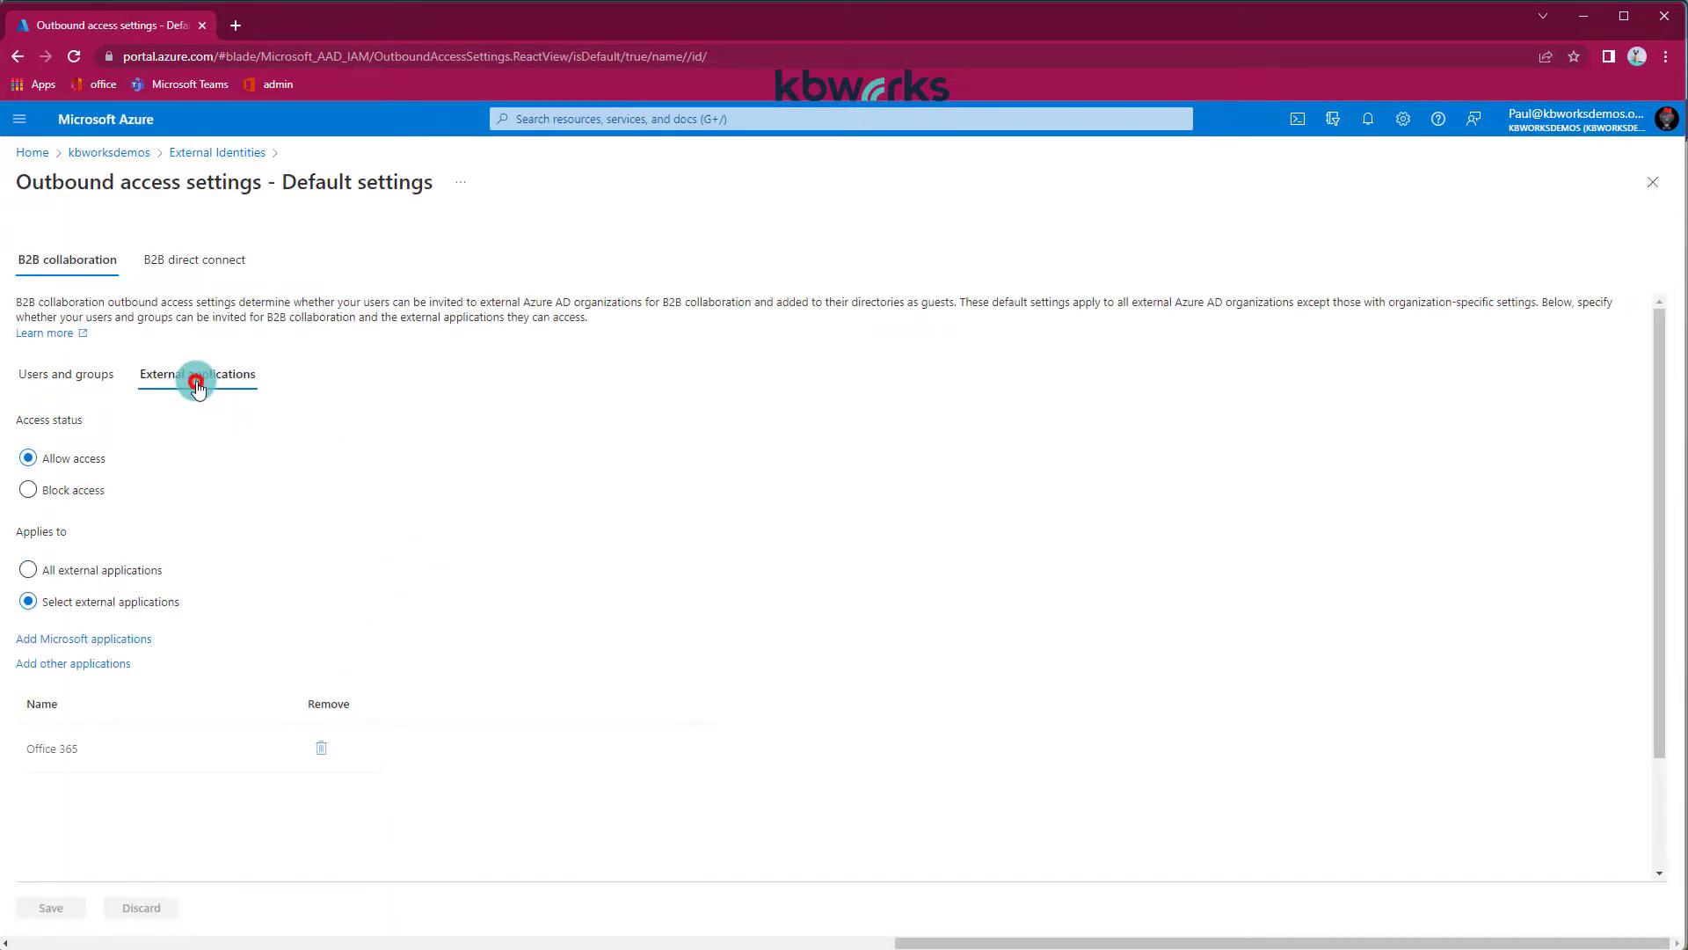
pyautogui.click(219, 262)
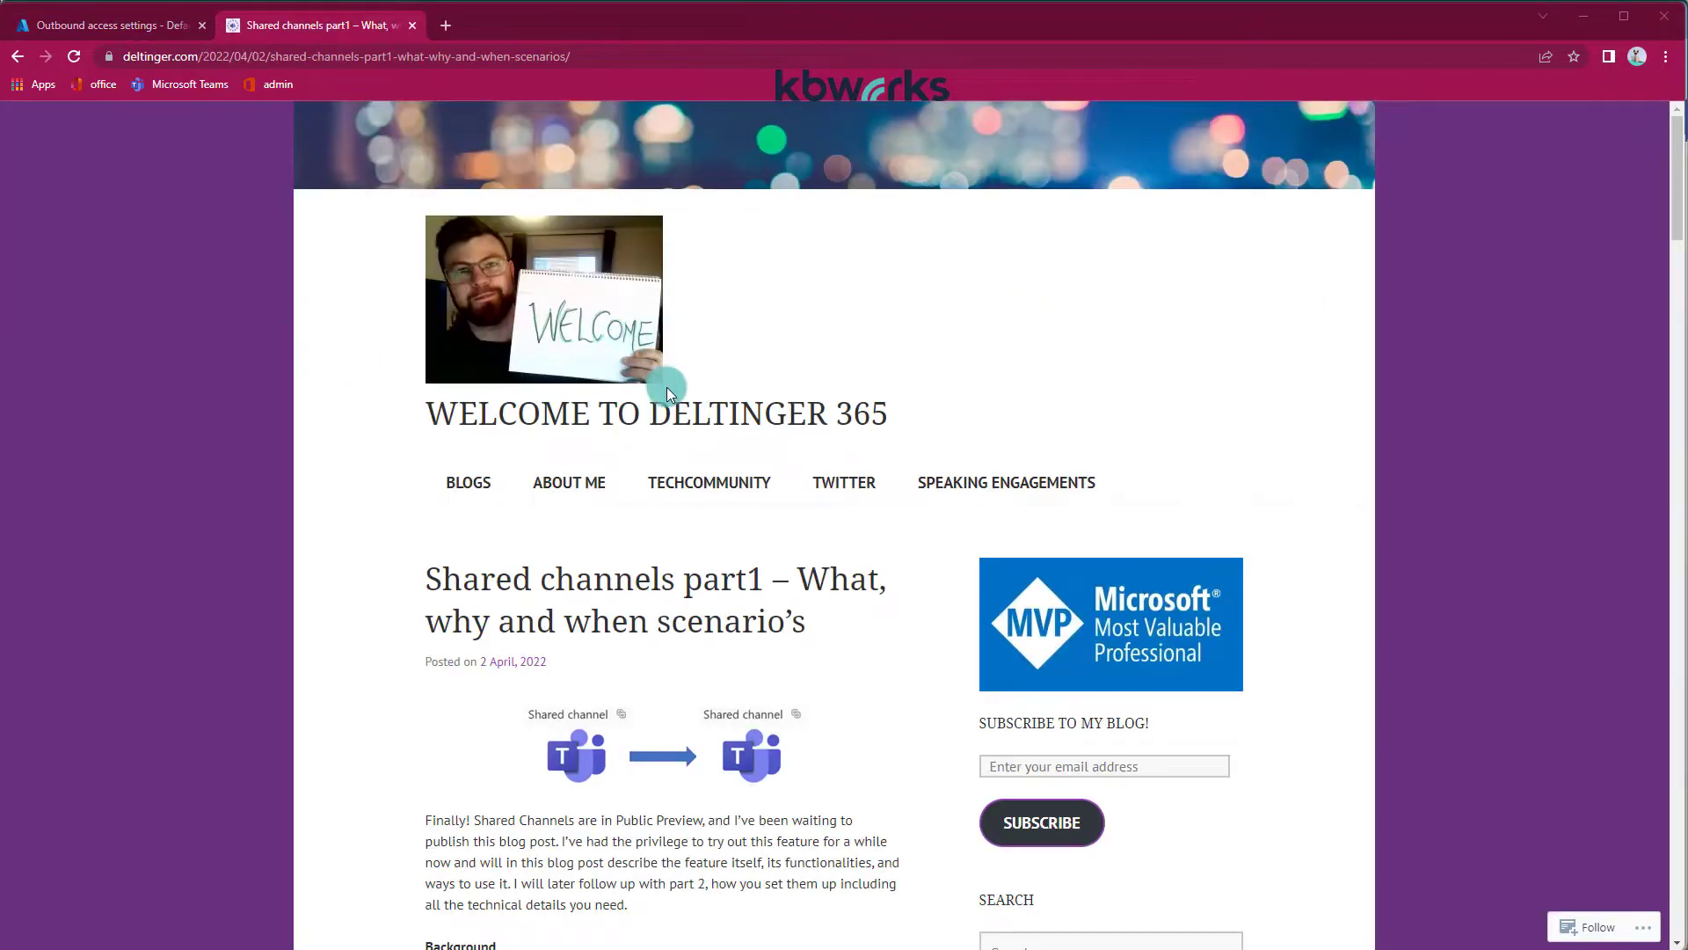
# Read through the blog post "Shared channels part1 – What, why and when scenario's", including its comparison charts and the shared channel limits
pyautogui.scroll(-1, 669, 392)
pyautogui.scroll(-4, 814, 497)
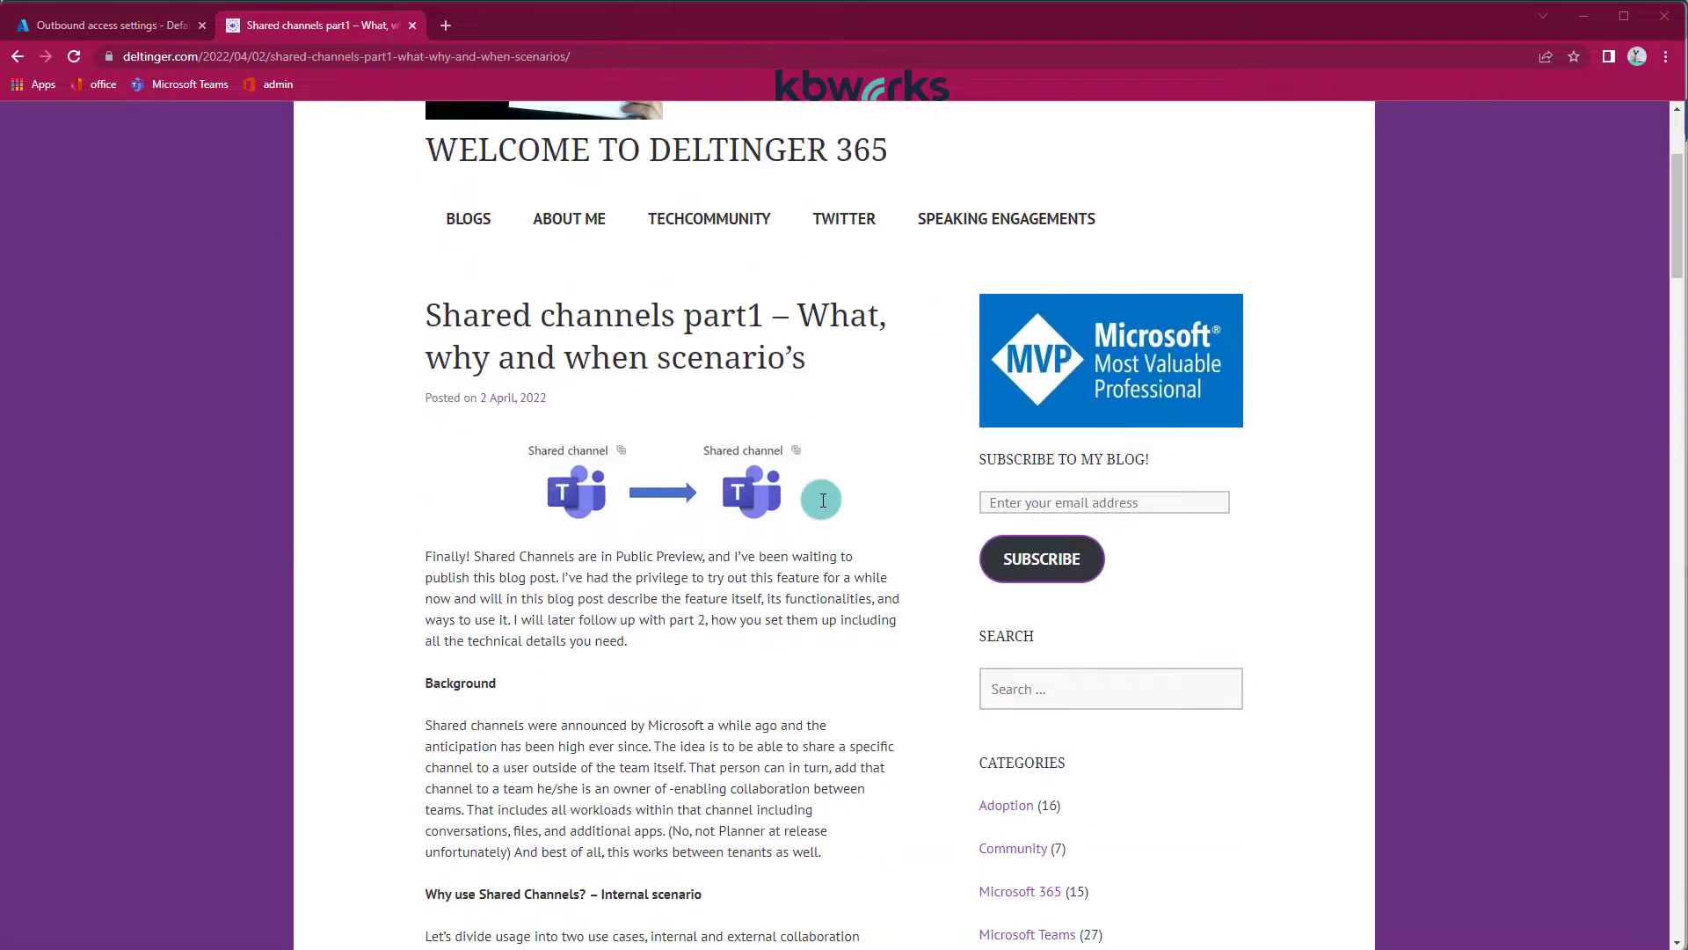
pyautogui.scroll(-10, 823, 501)
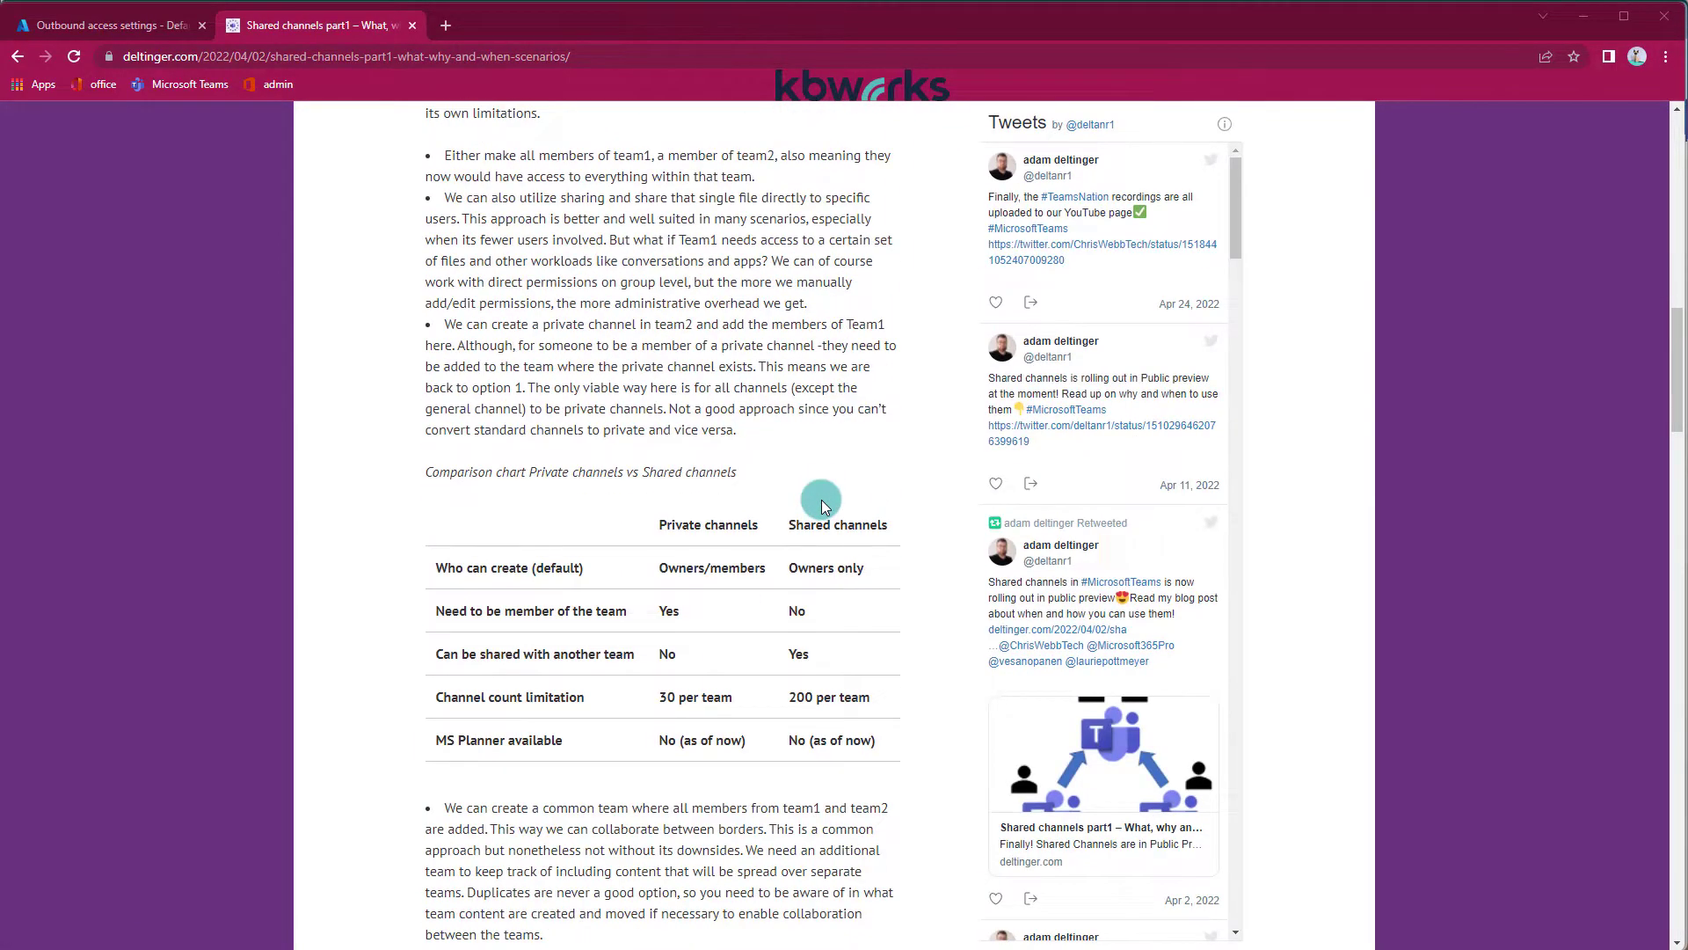
pyautogui.scroll(-1, 816, 497)
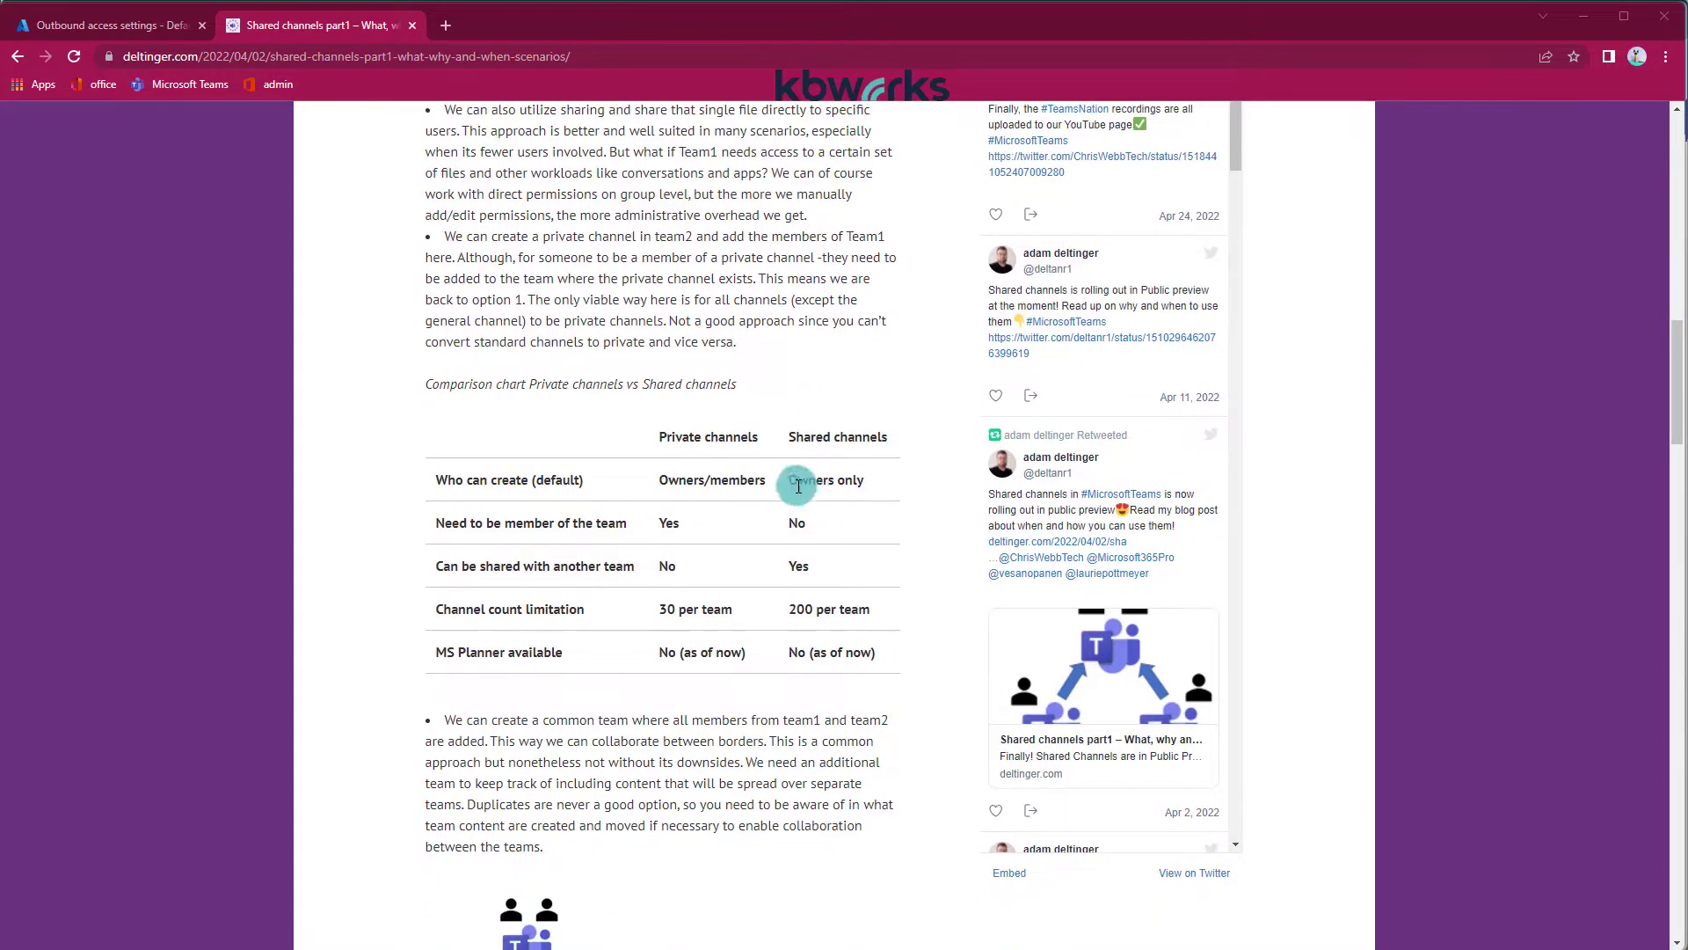
pyautogui.scroll(-8, 763, 691)
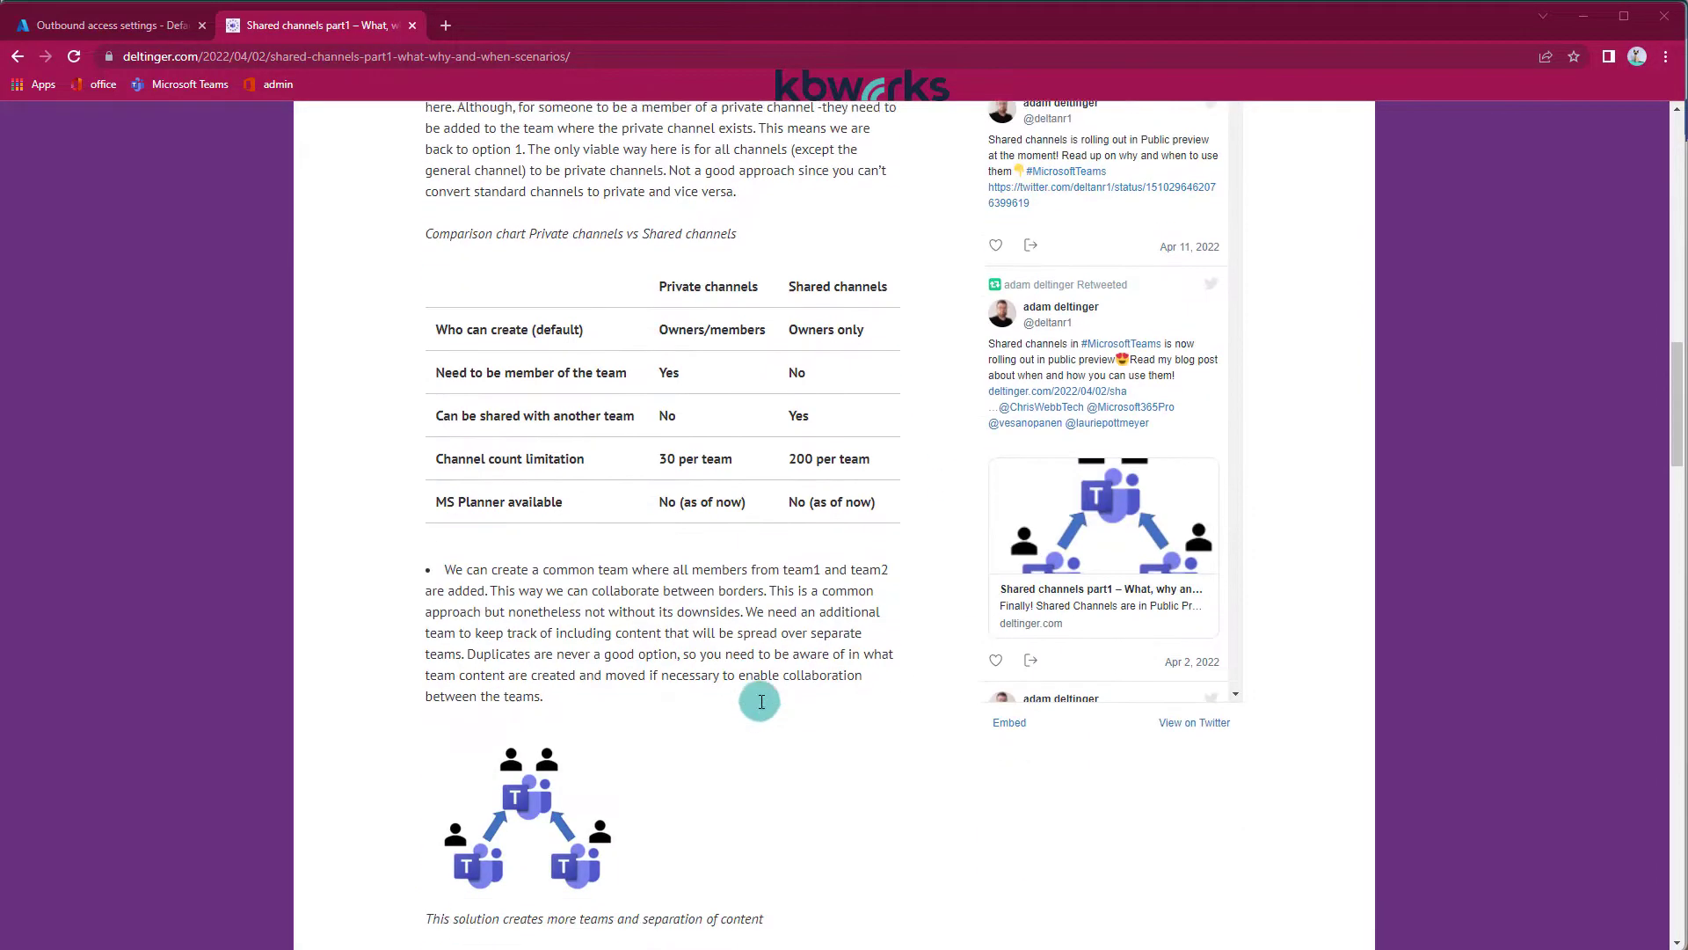
pyautogui.scroll(-3, 764, 692)
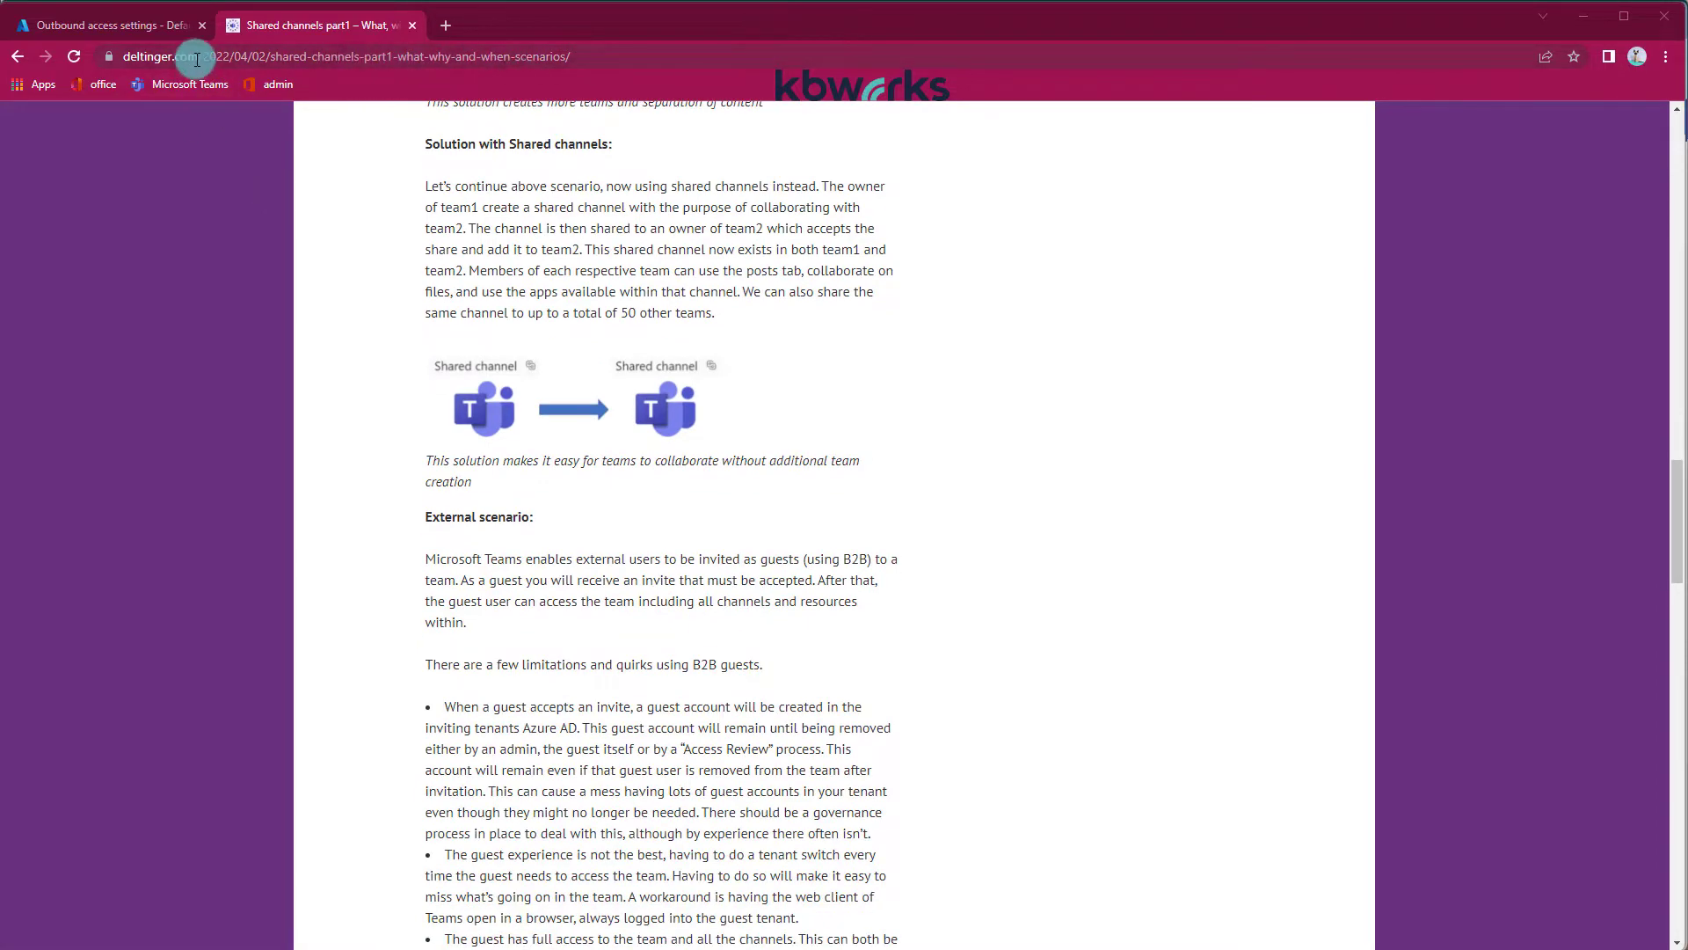
pyautogui.scroll(-8, 598, 408)
pyautogui.scroll(-4, 624, 413)
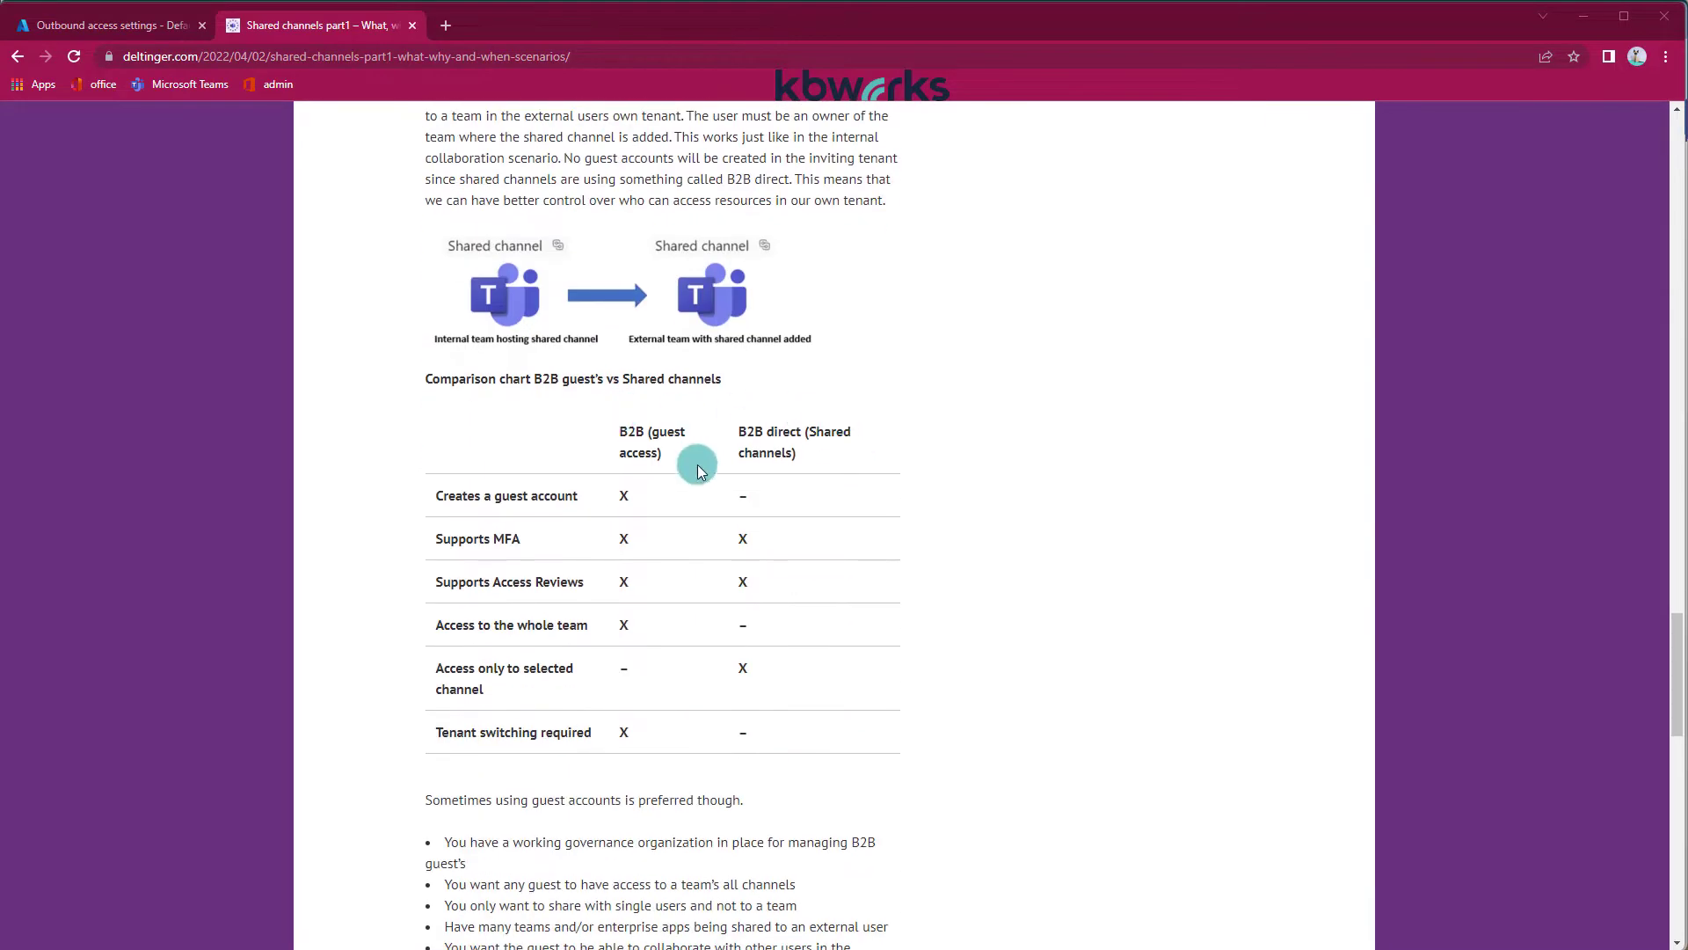
pyautogui.scroll(-4, 698, 445)
pyautogui.scroll(-3, 726, 474)
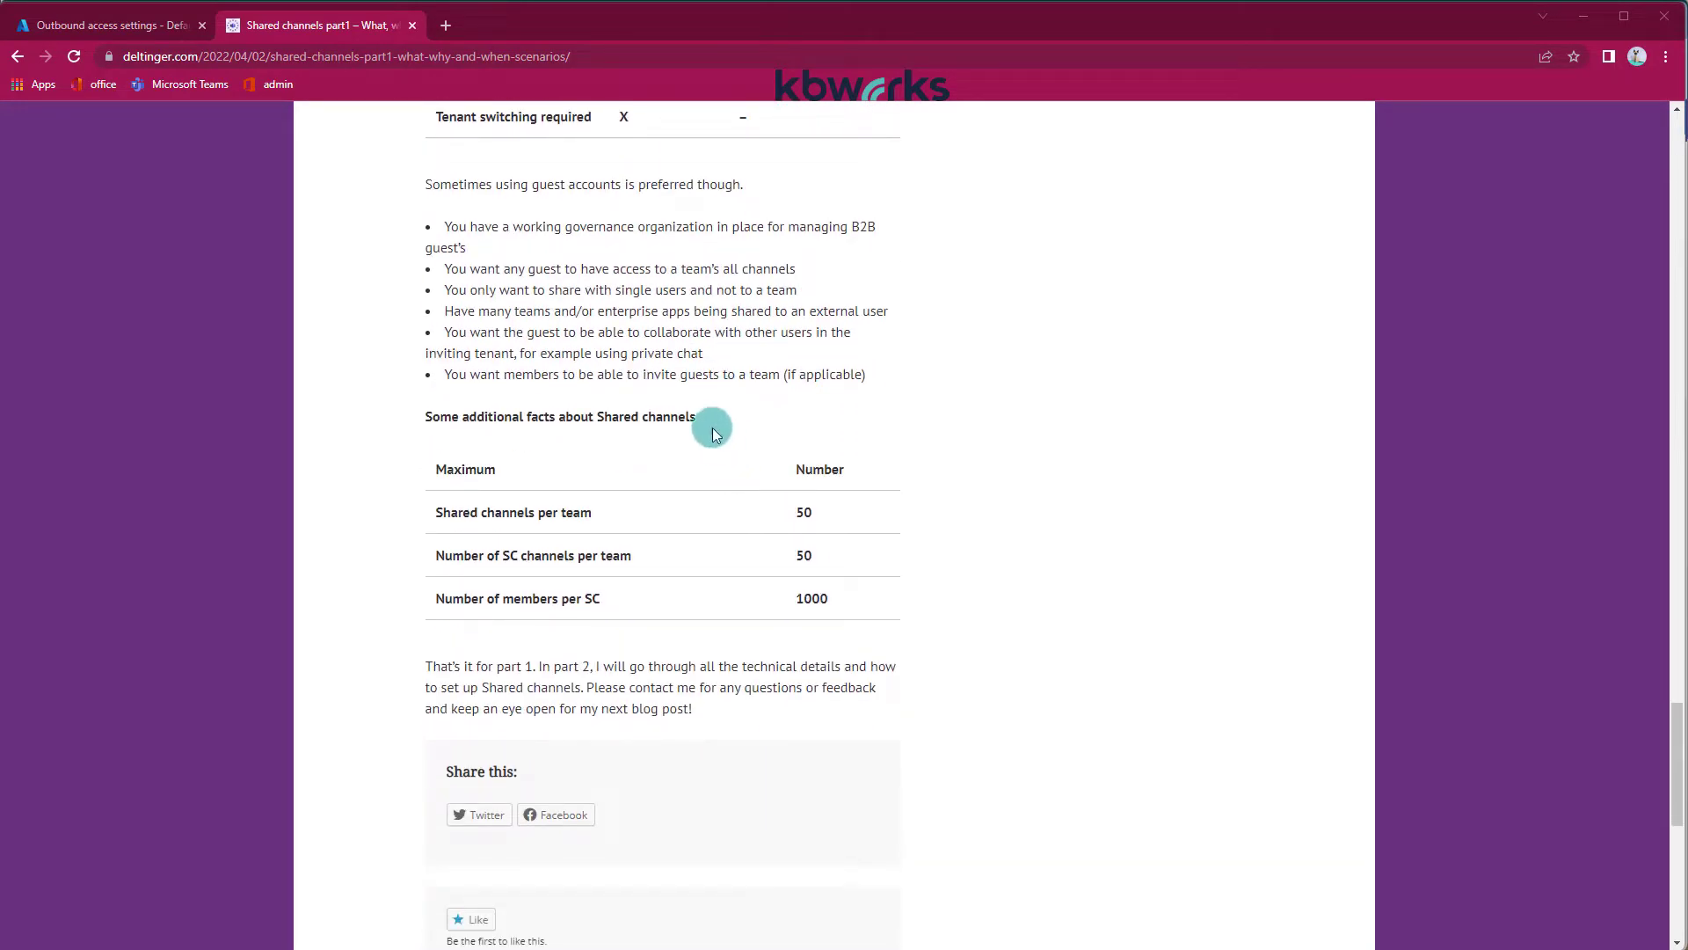
pyautogui.click(1573, 22)
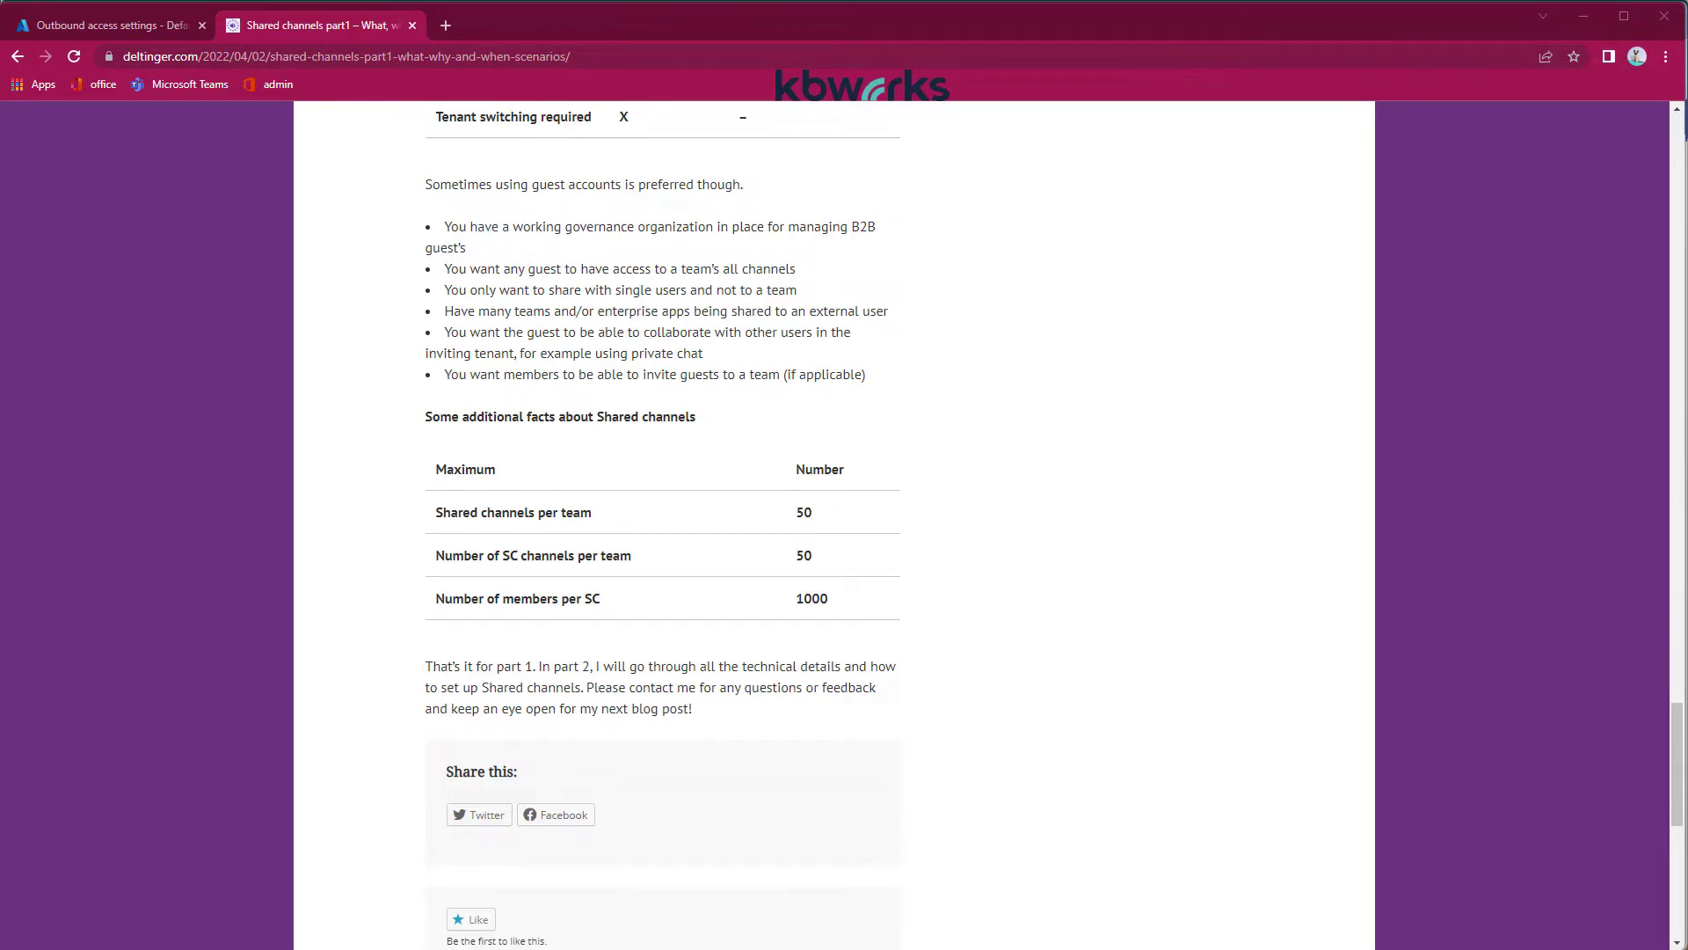